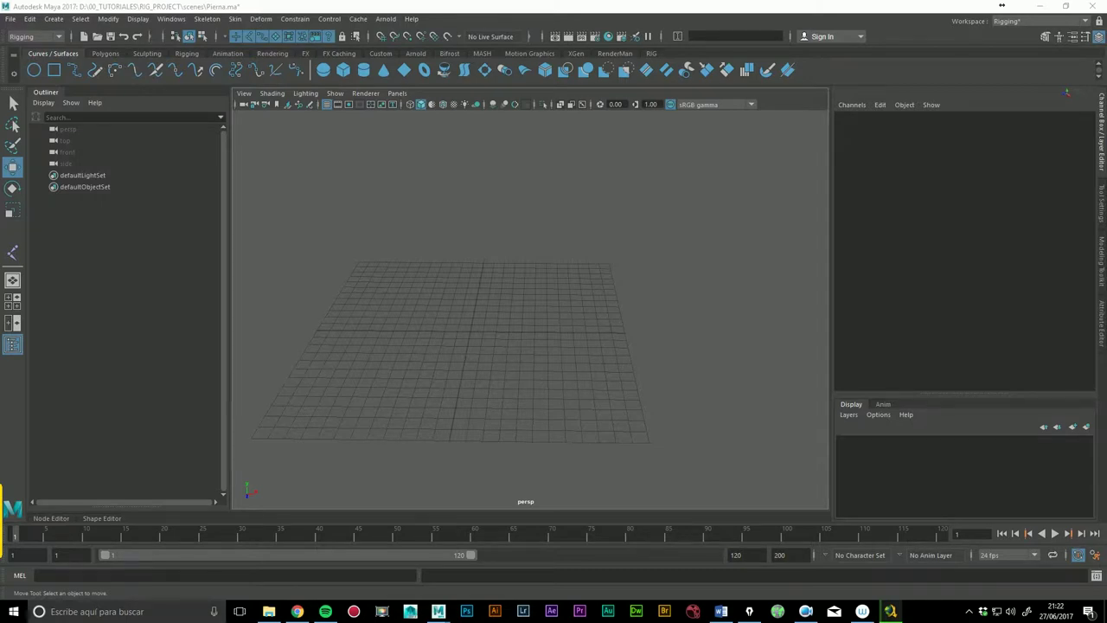
Step: Tilt the view down onto the grid and switch the viewport to the top view
{"action": "left_click_drag", "start_coordinate": [481, 316], "coordinate": [422, 334], "text": "alt"}
{"action": "key", "text": "space"}
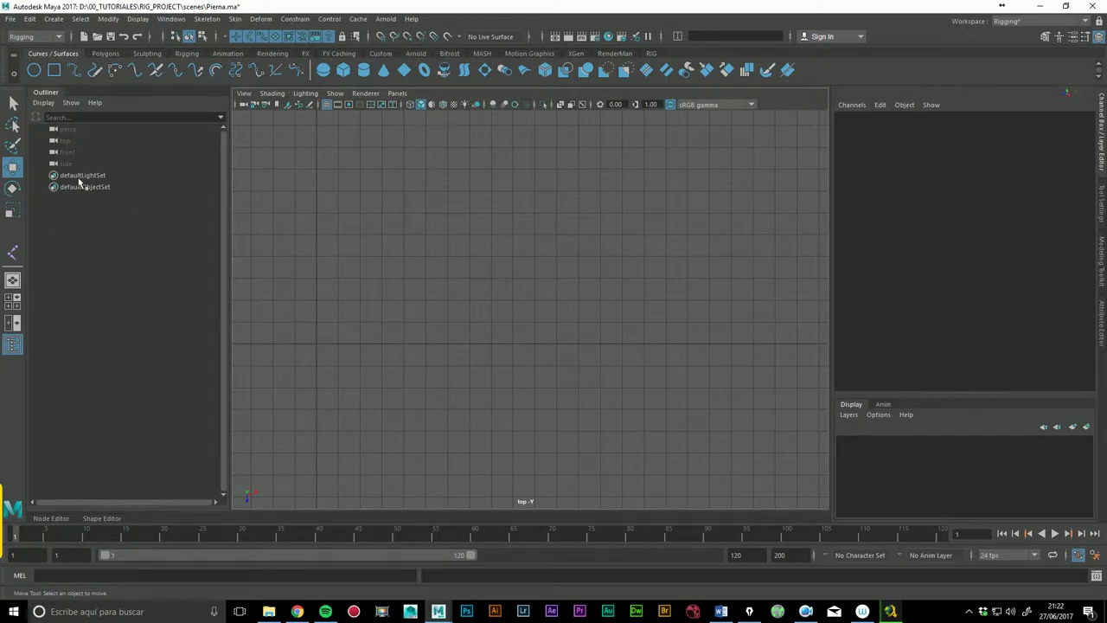
Step: Draw a four-joint arm chain with the Joint Tool, snapping each joint to the grid
{"action": "left_click", "coordinate": [13, 252]}
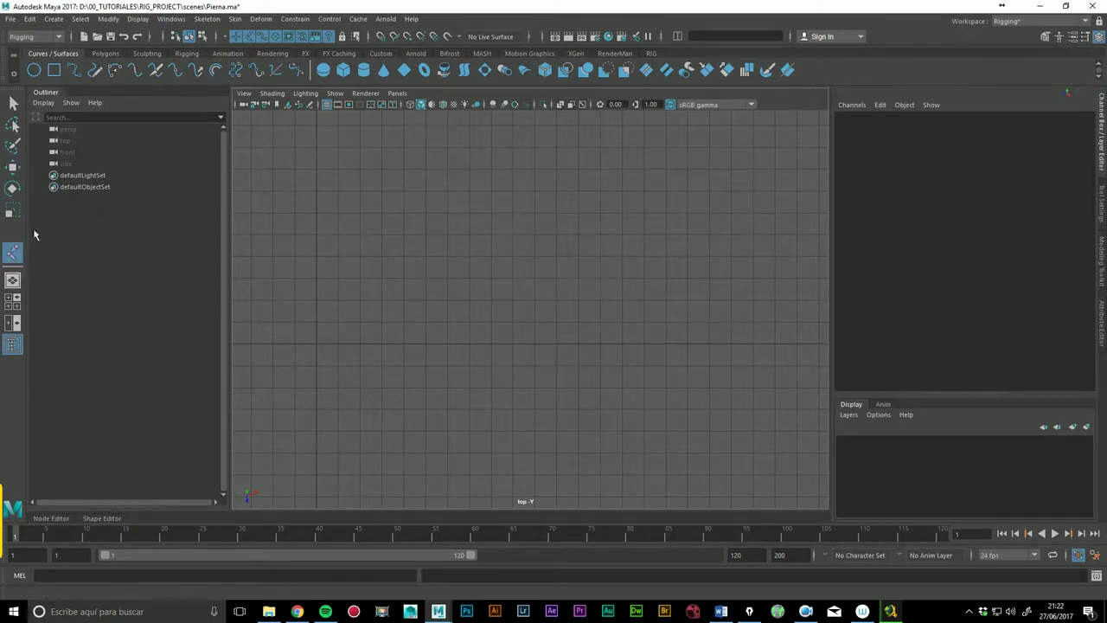
{"action": "left_click", "coordinate": [381, 35]}
{"action": "left_click", "coordinate": [315, 343]}
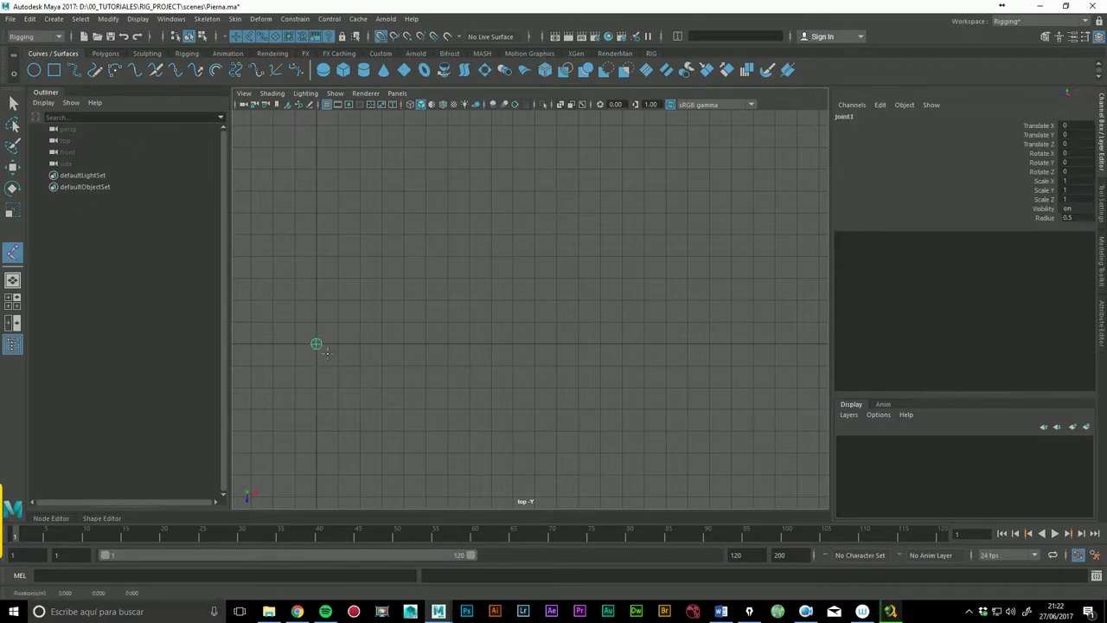
{"action": "left_click", "coordinate": [501, 307]}
{"action": "left_click", "coordinate": [676, 353]}
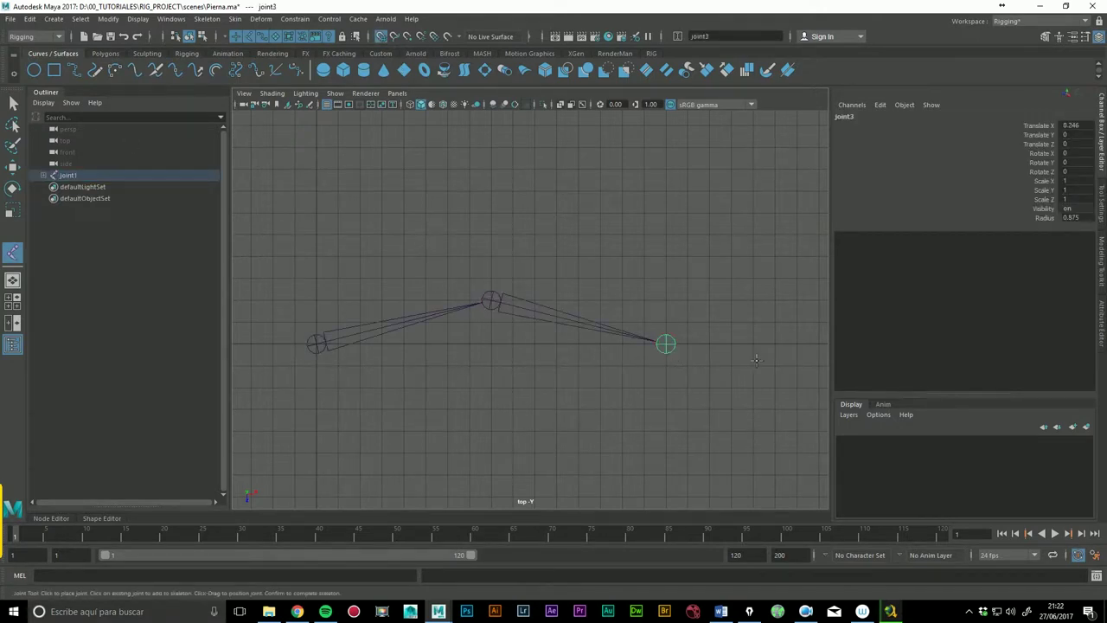
{"action": "left_click", "coordinate": [739, 352]}
{"action": "key", "text": "Return"}
Step: Switch the viewport back to the perspective view and orbit around the new skeleton
{"action": "key", "text": "w"}
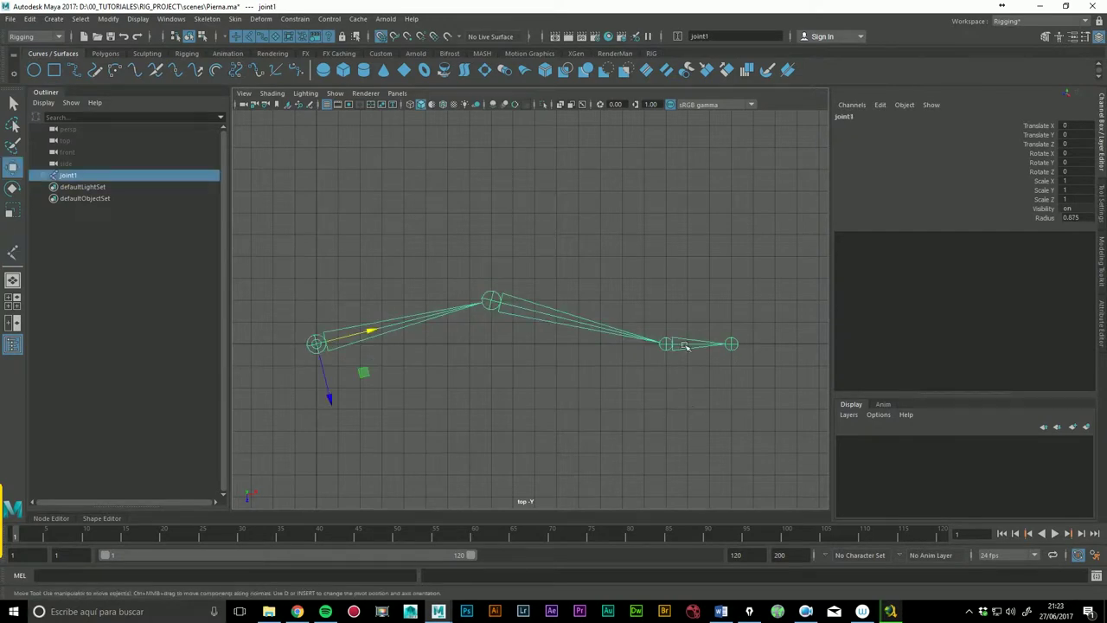
{"action": "key", "text": "space"}
{"action": "left_click_drag", "start_coordinate": [489, 221], "coordinate": [509, 173]}
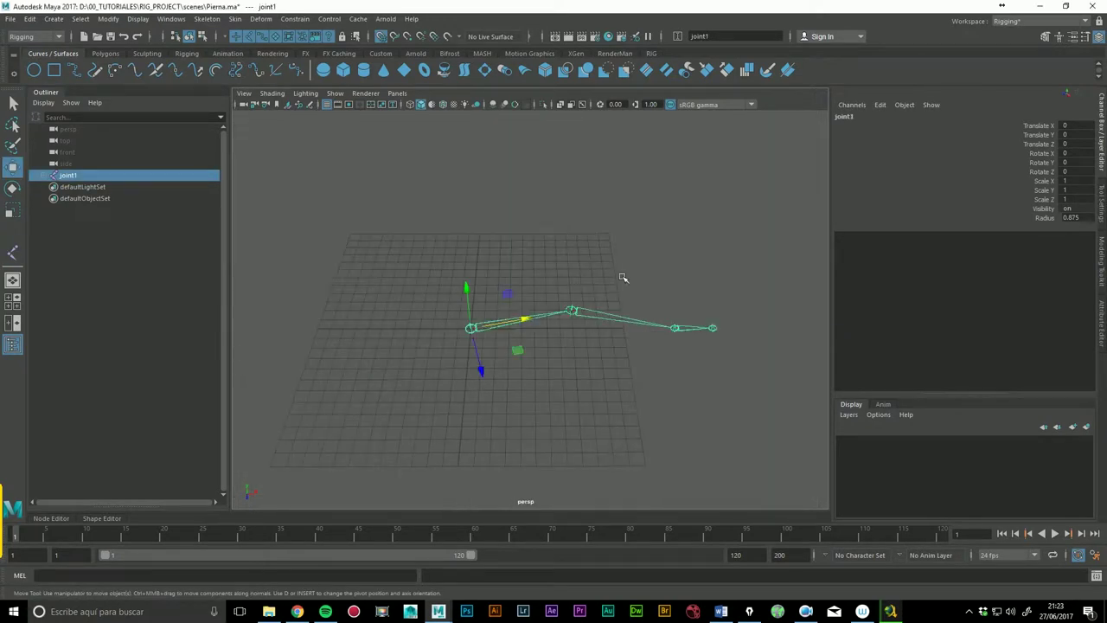
{"action": "mouse_move", "coordinate": [576, 245]}
{"action": "left_mouse_down", "text": "alt"}
{"action": "mouse_move", "coordinate": [488, 232]}
{"action": "mouse_move", "coordinate": [484, 243]}
{"action": "left_mouse_up", "text": "alt"}
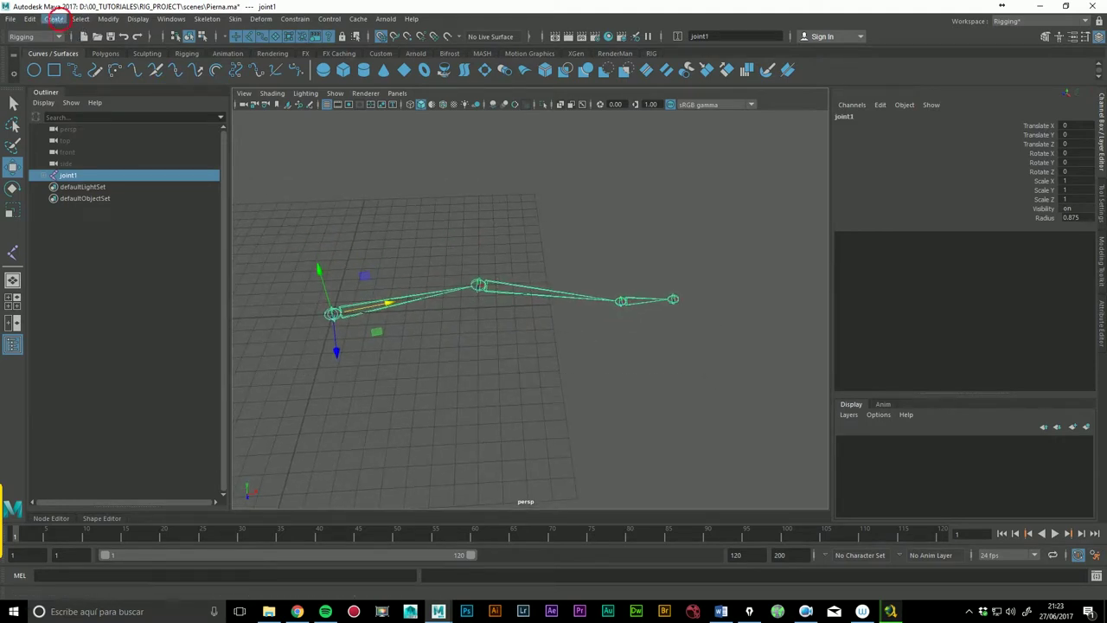
Step: Turn on local rotation axes display for joint2 through joint4
{"action": "left_click", "coordinate": [53, 18]}
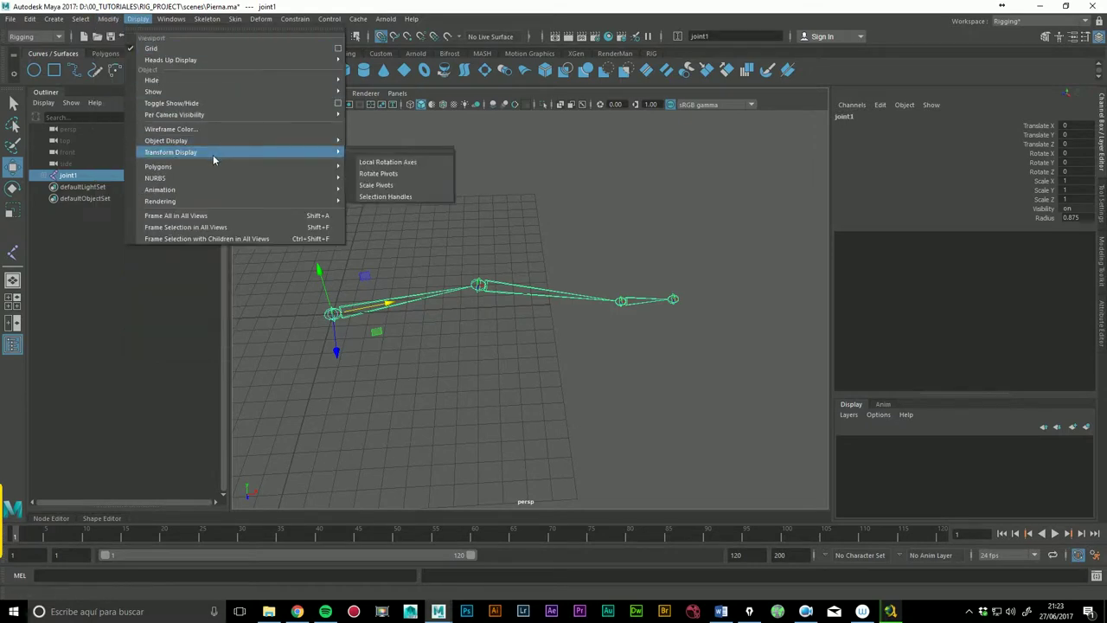
{"action": "left_click", "coordinate": [398, 167]}
{"action": "left_click_drag", "start_coordinate": [526, 253], "coordinate": [718, 383]}
{"action": "left_click", "coordinate": [42, 175], "text": "shift"}
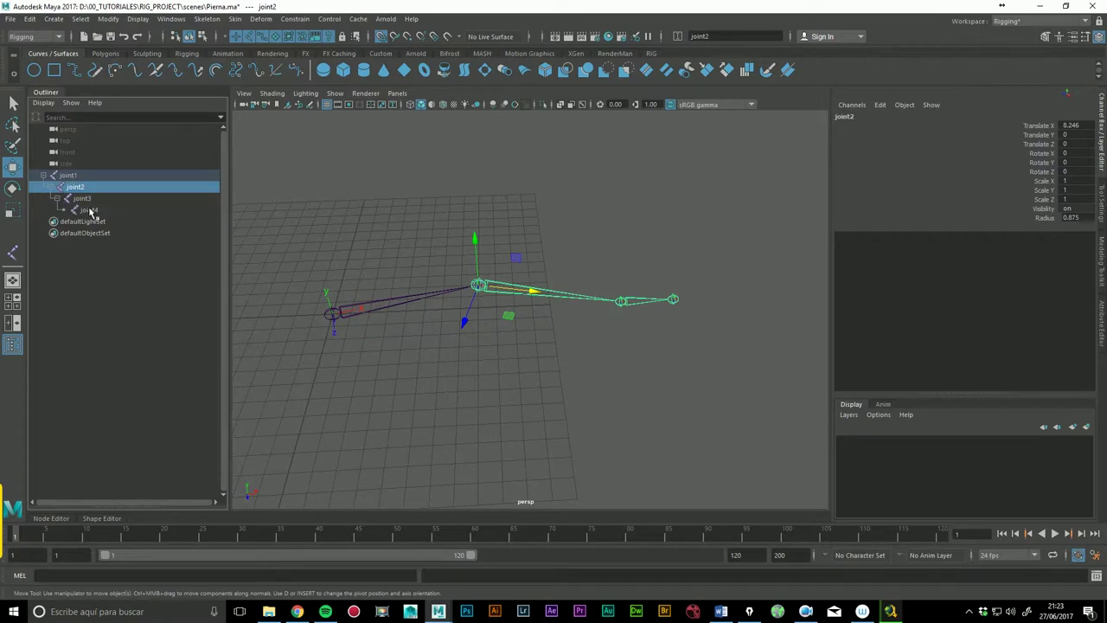
{"action": "left_click", "coordinate": [89, 209], "text": "shift"}
{"action": "left_click", "coordinate": [173, 18]}
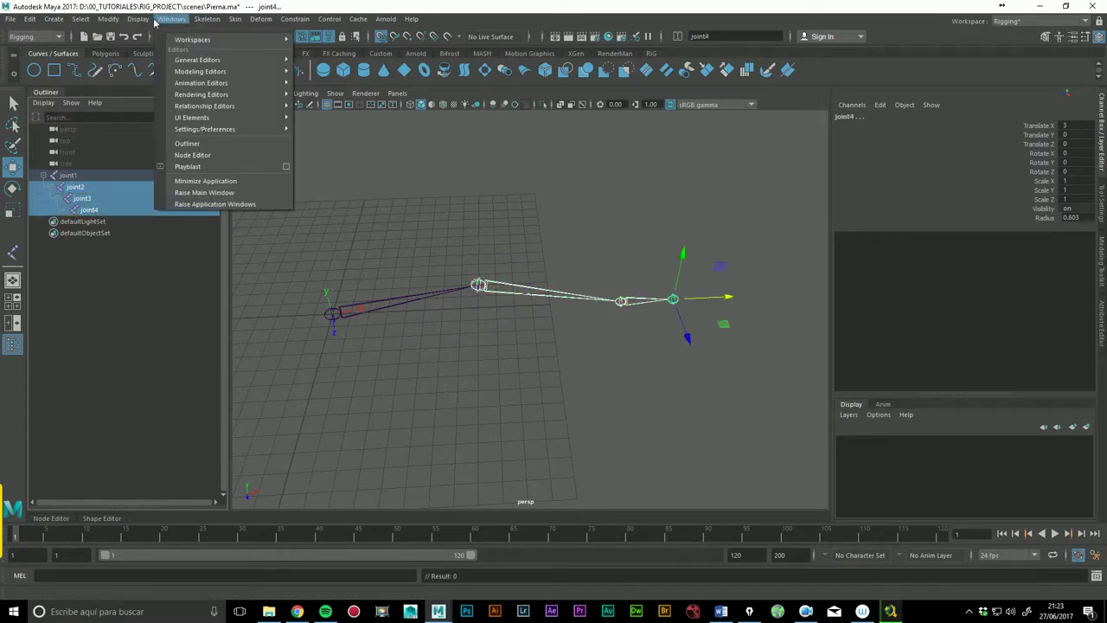
{"action": "left_click", "coordinate": [391, 161]}
Step: Select joint1 and open its full attributes in the Attribute Editor
{"action": "left_click", "coordinate": [534, 200]}
{"action": "mouse_move", "coordinate": [540, 217]}
{"action": "left_mouse_down", "text": "alt"}
{"action": "mouse_move", "coordinate": [597, 289]}
{"action": "mouse_move", "coordinate": [470, 259]}
{"action": "mouse_move", "coordinate": [519, 291]}
{"action": "mouse_move", "coordinate": [664, 254]}
{"action": "mouse_move", "coordinate": [344, 357]}
{"action": "left_mouse_up", "text": "alt"}
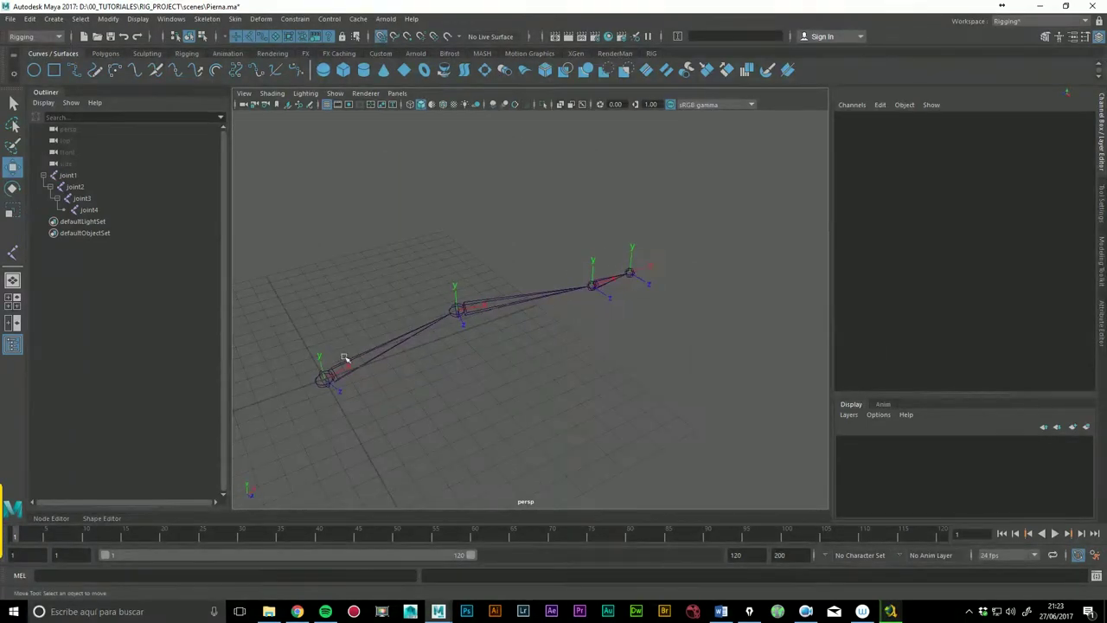
{"action": "mouse_move", "coordinate": [625, 290]}
{"action": "left_mouse_down", "text": "alt"}
{"action": "mouse_move", "coordinate": [638, 303]}
{"action": "mouse_move", "coordinate": [453, 314]}
{"action": "left_mouse_up", "text": "alt"}
{"action": "left_click", "coordinate": [394, 333]}
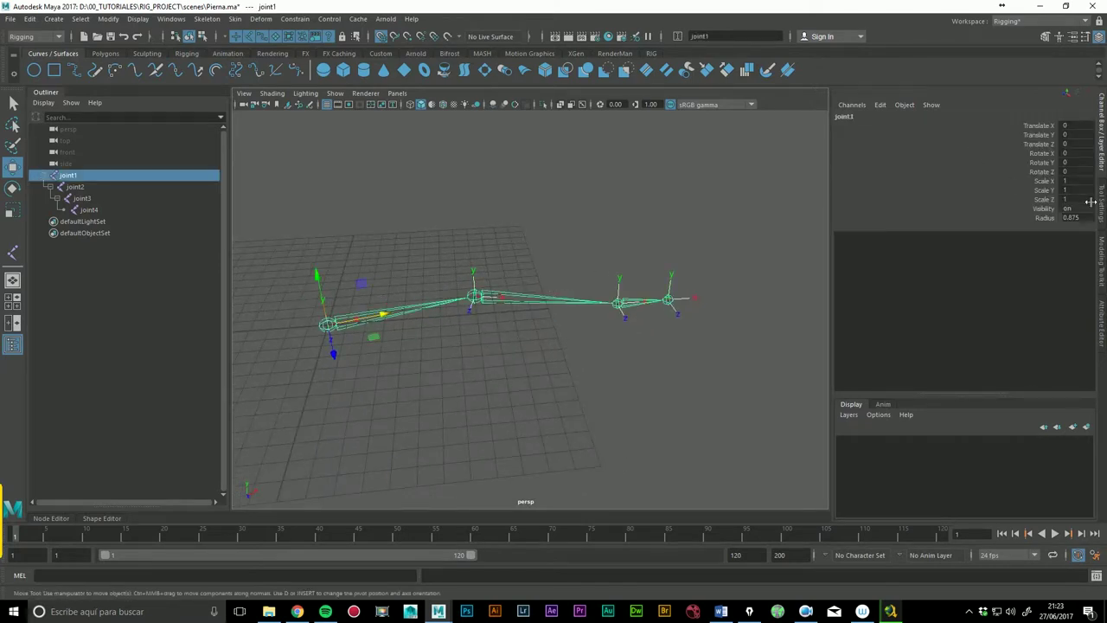
{"action": "key", "text": "ctrl+a"}
{"action": "key", "text": "ctrl+a"}
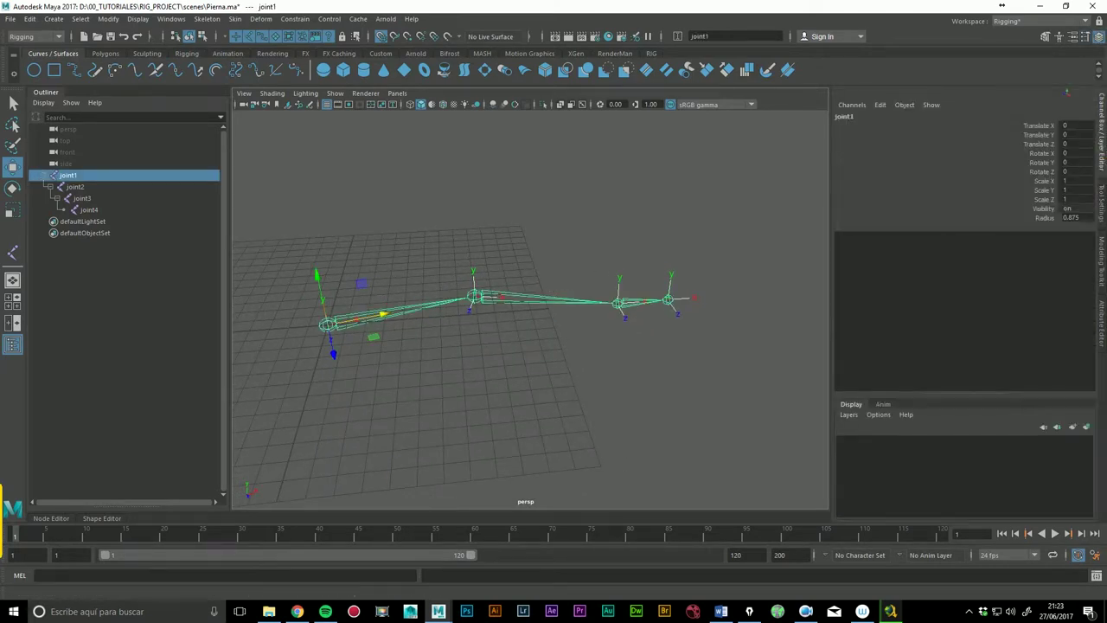
{"action": "left_click", "coordinate": [1104, 305]}
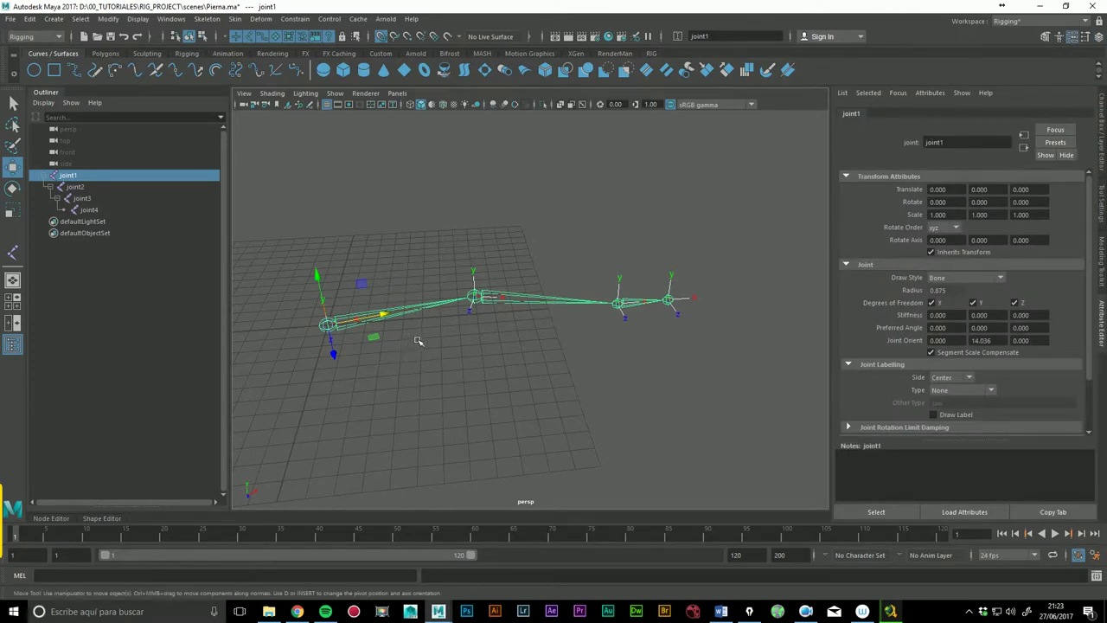
Step: Inspect joint2's Translate X and joint3's Joint Orient Y values
{"action": "left_click", "coordinate": [559, 315]}
{"action": "double_click", "coordinate": [954, 191]}
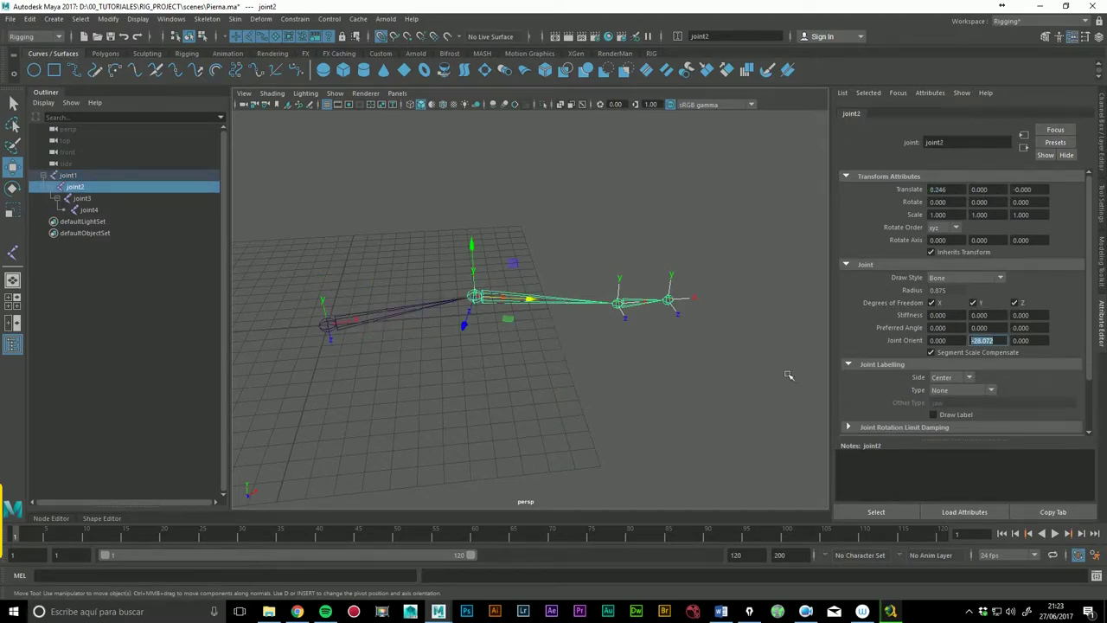
{"action": "left_click", "coordinate": [657, 301]}
{"action": "double_click", "coordinate": [992, 341]}
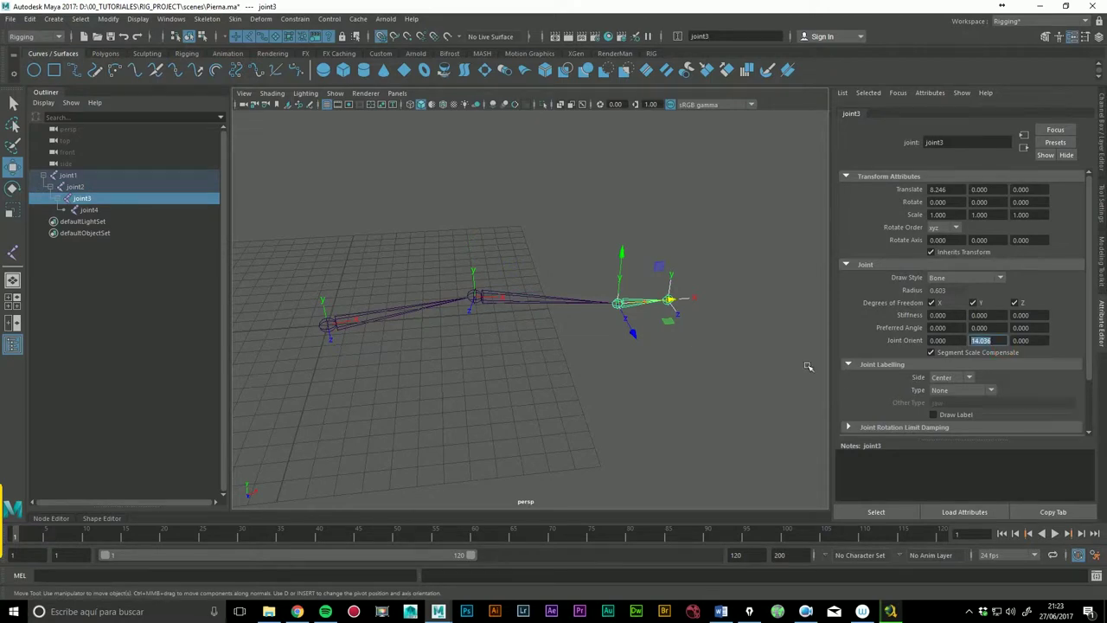
{"action": "left_click", "coordinate": [731, 324]}
Step: Select all four joints and turn off their local rotation axes display
{"action": "left_click_drag", "start_coordinate": [427, 363], "coordinate": [455, 363], "text": "alt"}
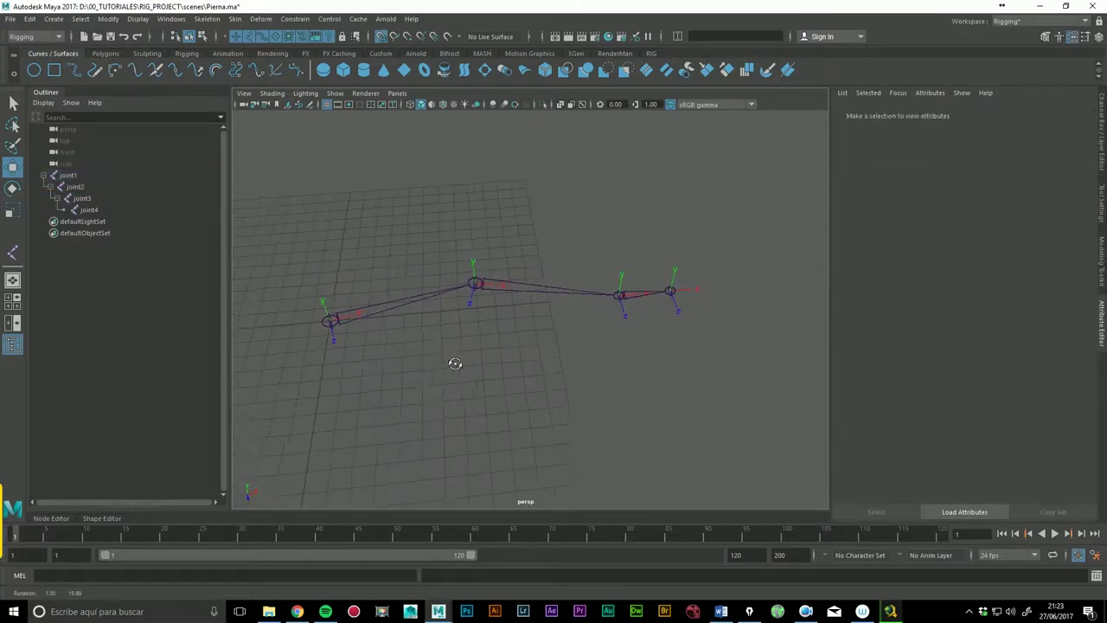
{"action": "left_click_drag", "start_coordinate": [70, 176], "coordinate": [87, 210]}
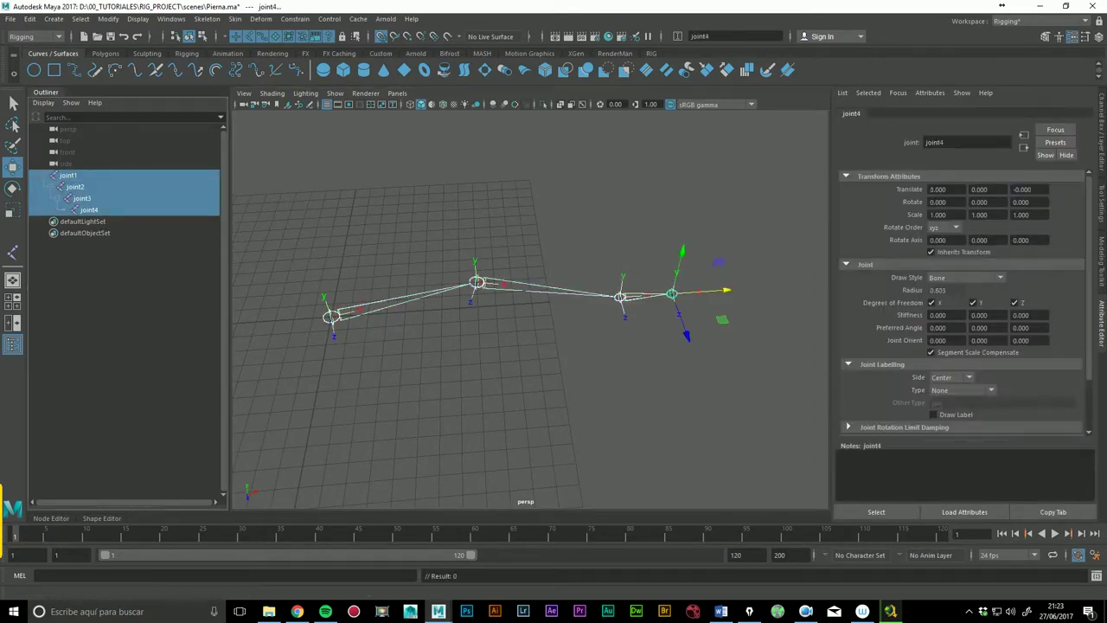
{"action": "left_click", "coordinate": [108, 18]}
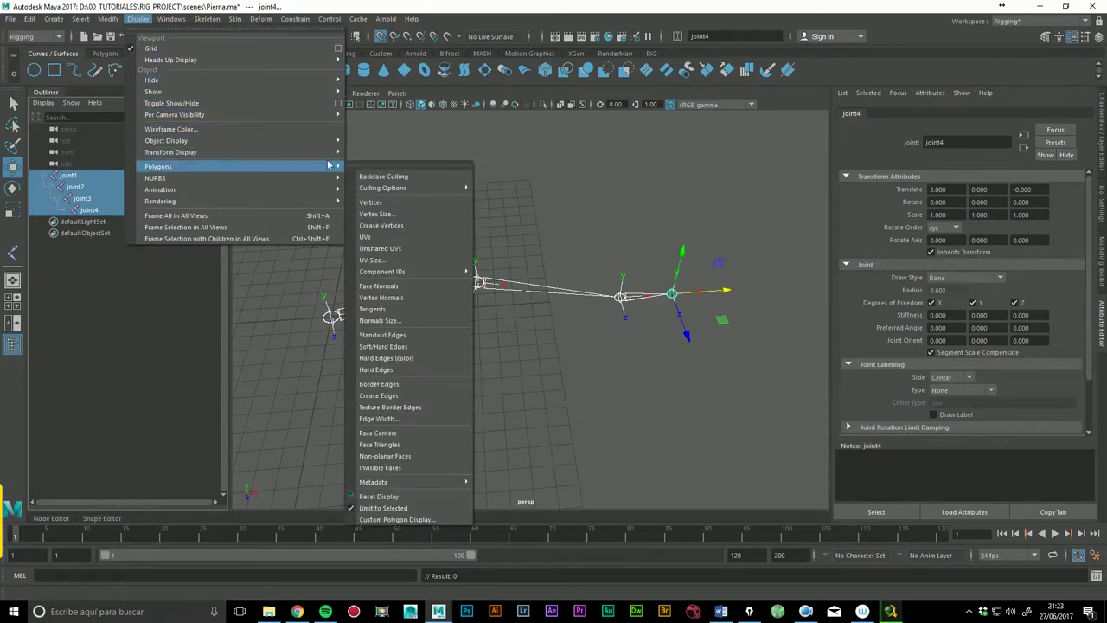
{"action": "left_click", "coordinate": [384, 163]}
{"action": "left_click", "coordinate": [596, 250]}
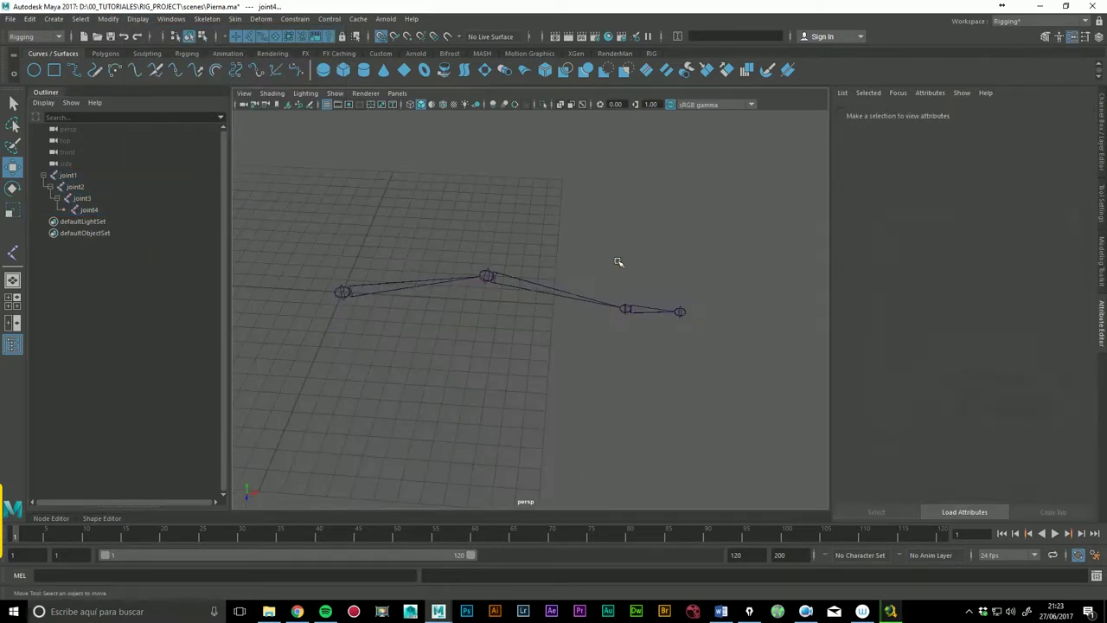
{"action": "mouse_move", "coordinate": [585, 307]}
{"action": "left_mouse_down", "text": "alt"}
{"action": "mouse_move", "coordinate": [481, 358]}
{"action": "mouse_move", "coordinate": [509, 361]}
{"action": "left_mouse_up", "text": "alt"}
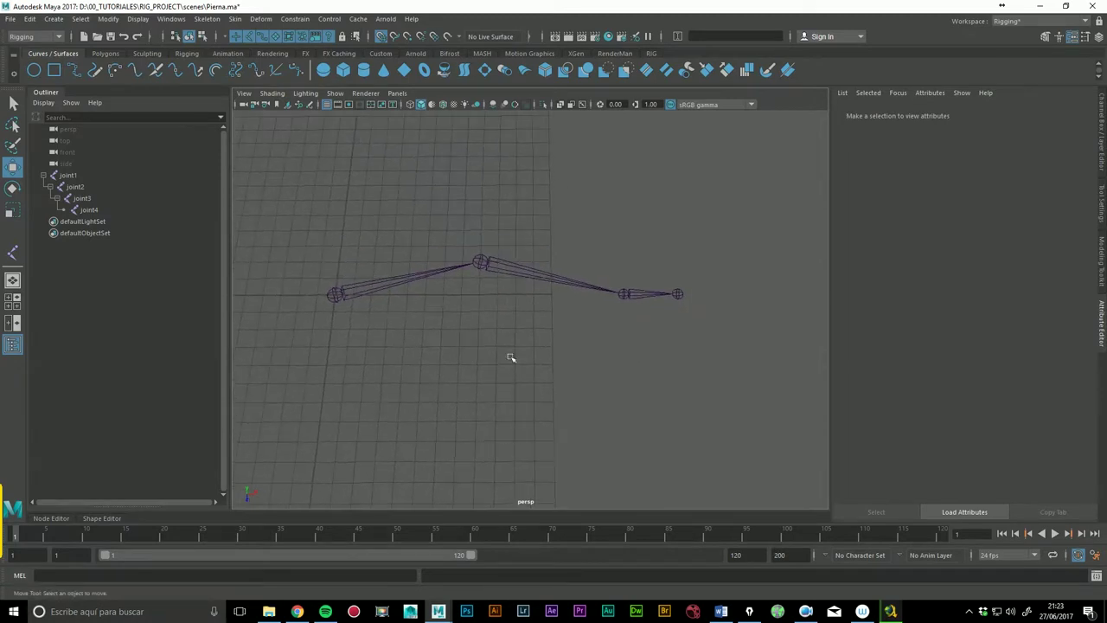
{"action": "mouse_move", "coordinate": [501, 286]}
{"action": "left_mouse_down", "text": "alt"}
{"action": "mouse_move", "coordinate": [498, 301]}
{"action": "mouse_move", "coordinate": [554, 294]}
{"action": "mouse_move", "coordinate": [429, 345]}
{"action": "left_mouse_up", "text": "alt"}
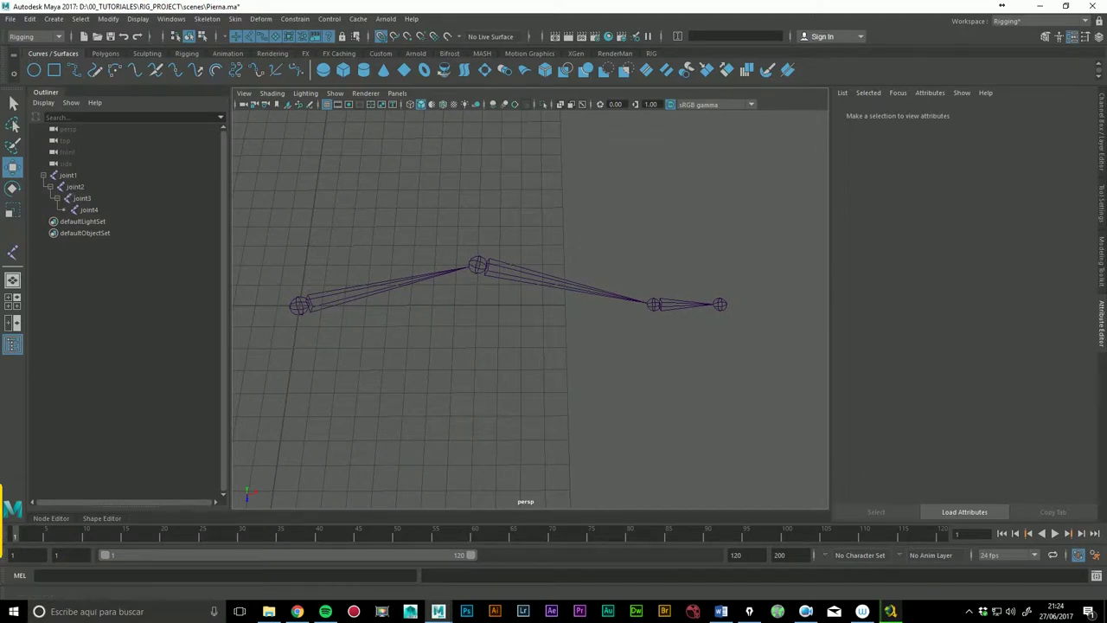
Step: Create a NURBS circle, delete its construction history, and duplicate it twice
{"action": "left_click", "coordinate": [34, 70]}
{"action": "mouse_move", "coordinate": [433, 309]}
{"action": "middle_mouse_down", "text": "alt"}
{"action": "mouse_move", "coordinate": [425, 304]}
{"action": "mouse_move", "coordinate": [560, 299]}
{"action": "middle_mouse_up", "text": "alt"}
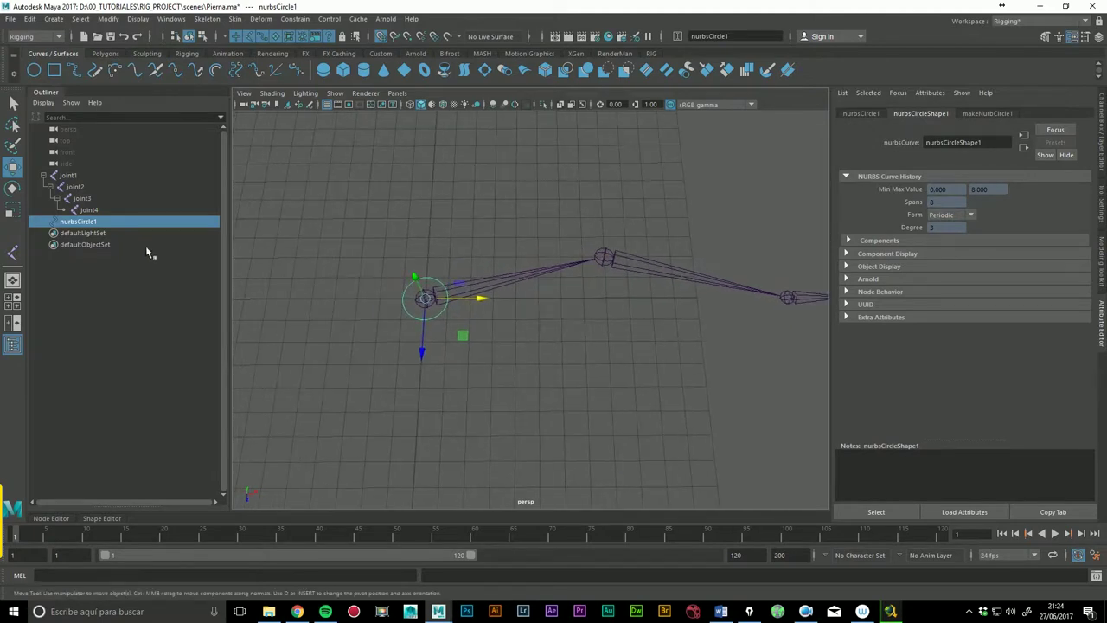
{"action": "left_click", "coordinate": [30, 18]}
{"action": "mouse_move", "coordinate": [62, 155]}
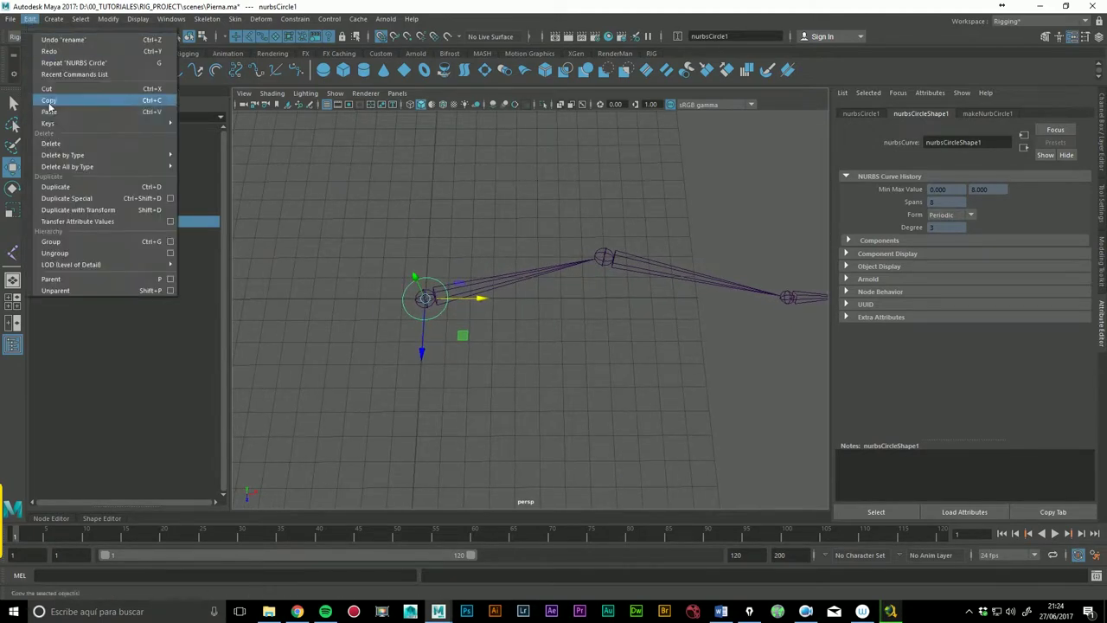
{"action": "left_click", "coordinate": [202, 164]}
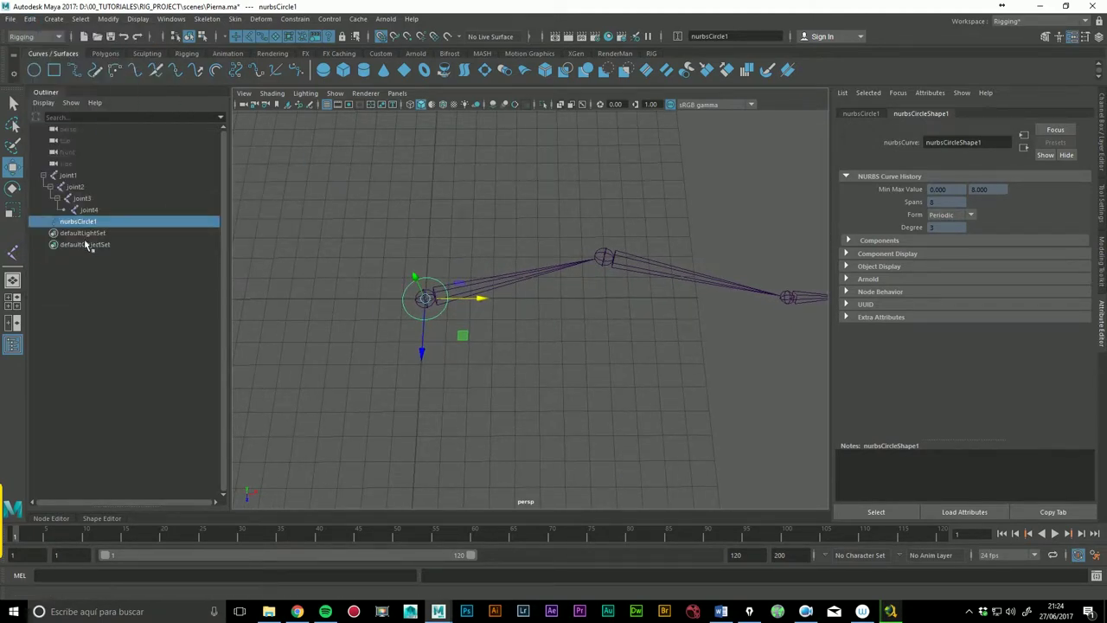
{"action": "key", "text": "ctrl+d"}
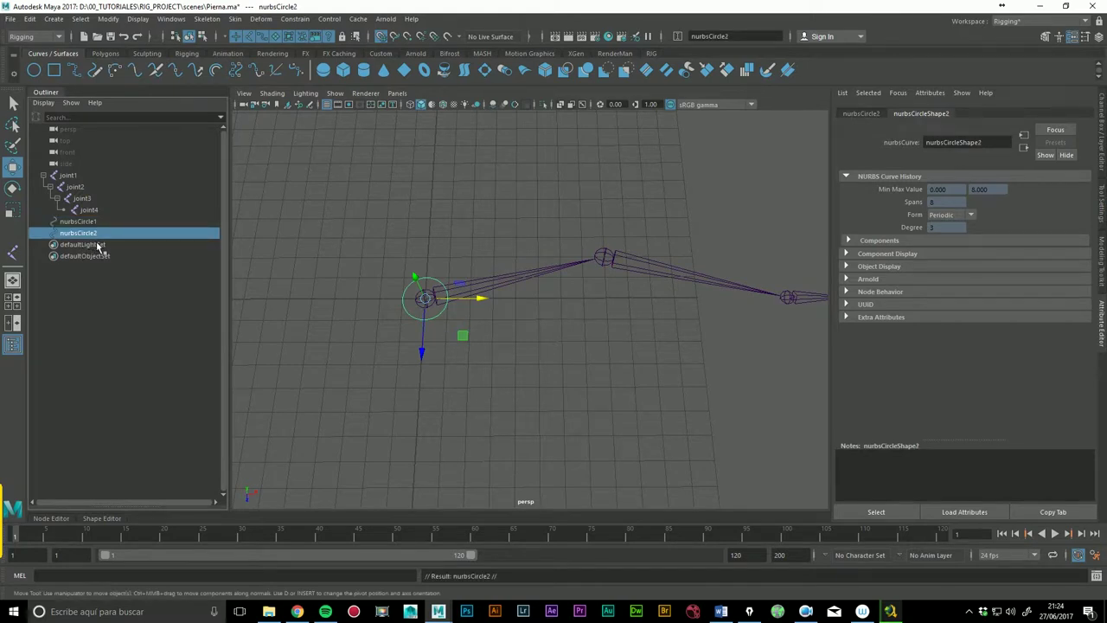
{"action": "key", "text": "ctrl+d"}
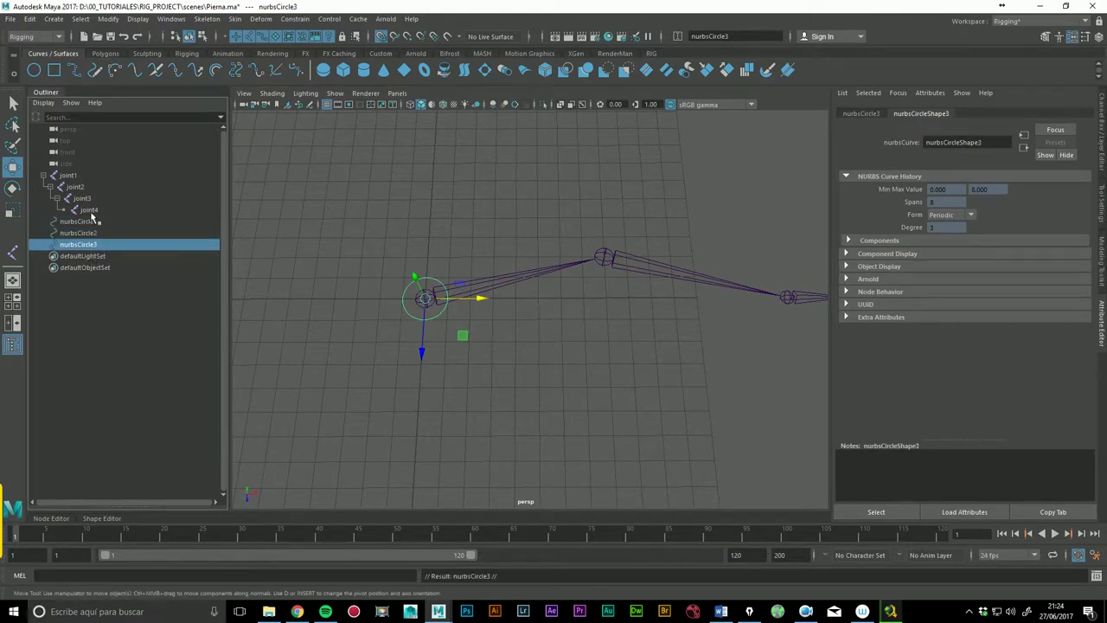
Step: Select joint1 through joint4 in the Outliner and focus the rename field
{"action": "left_click", "coordinate": [74, 177]}
{"action": "left_click", "coordinate": [97, 213], "text": "shift"}
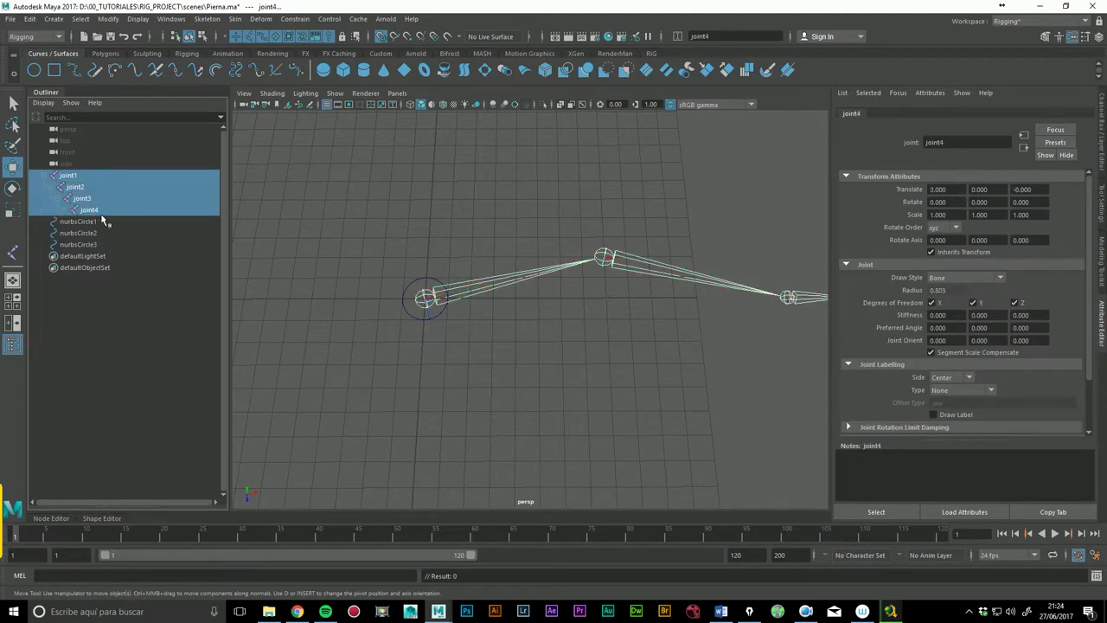
{"action": "left_click", "coordinate": [717, 39]}
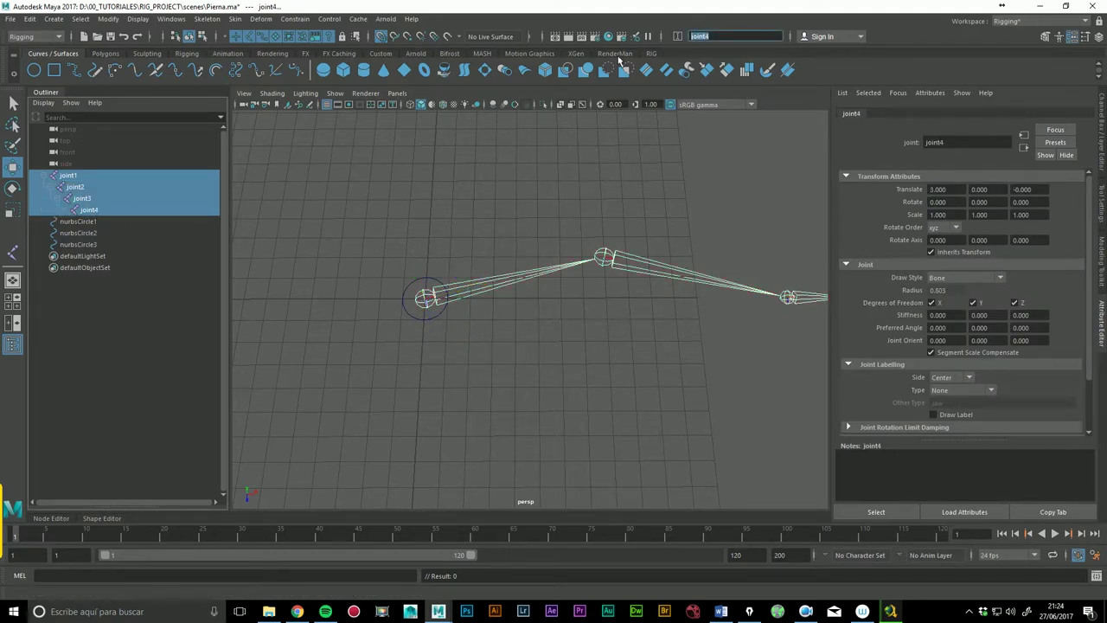
Step: Rename joint1 to upperarm_l_fk and joint2 to lowerarm_l_fk
{"action": "double_click", "coordinate": [78, 176]}
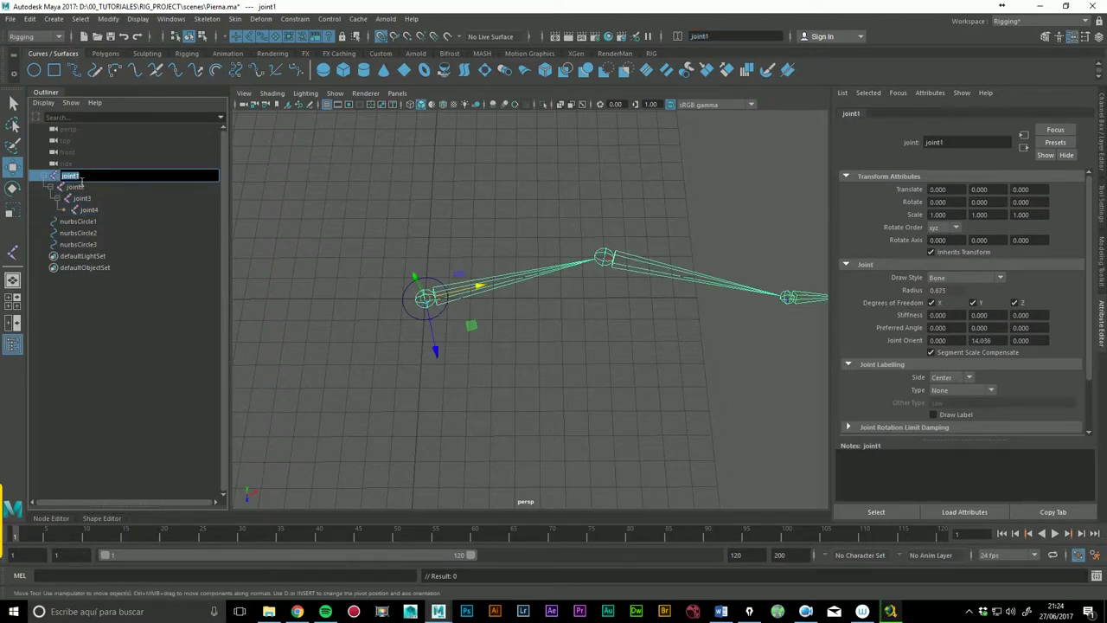
{"action": "type", "text": "u"}
{"action": "key", "text": "Return"}
{"action": "left_click", "coordinate": [83, 188]}
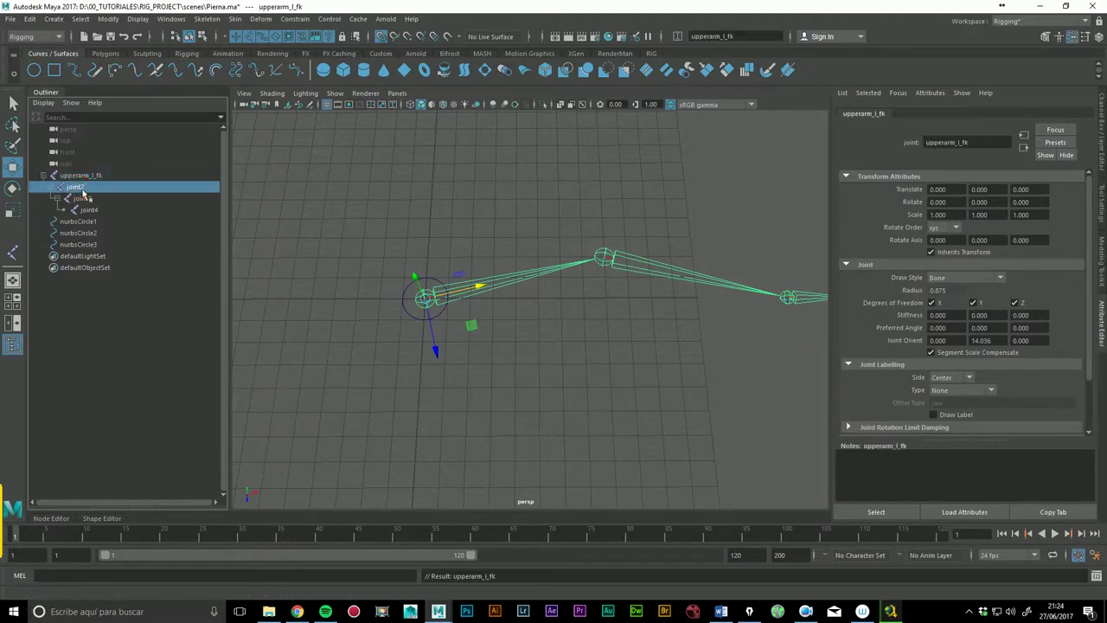
{"action": "double_click", "coordinate": [83, 190]}
{"action": "type", "text": "lowerarm_l_"}
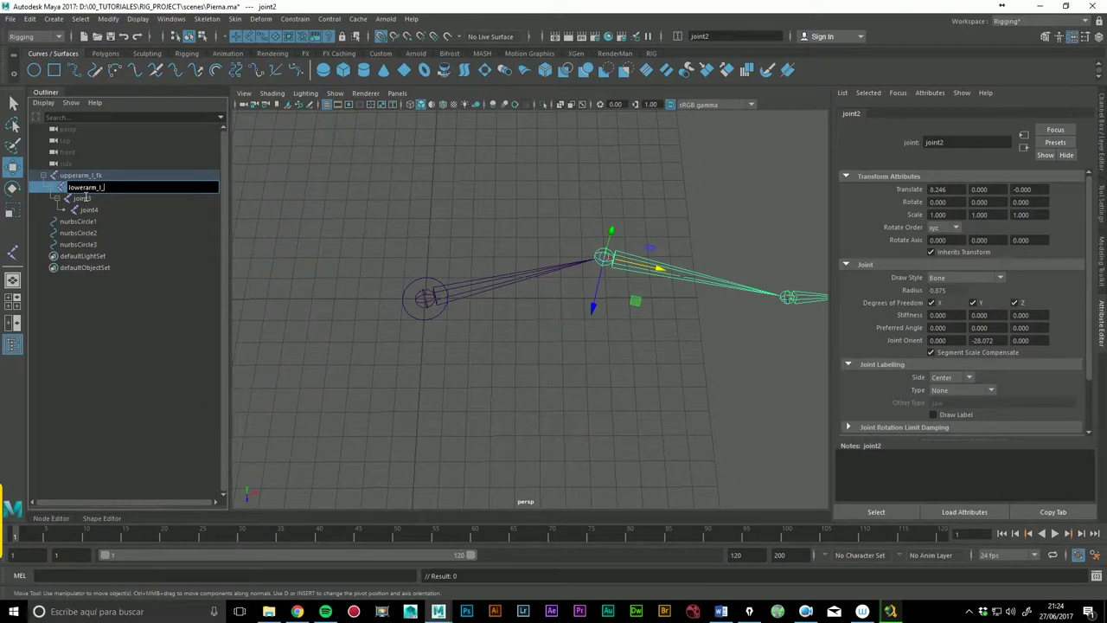
{"action": "key", "text": "Return"}
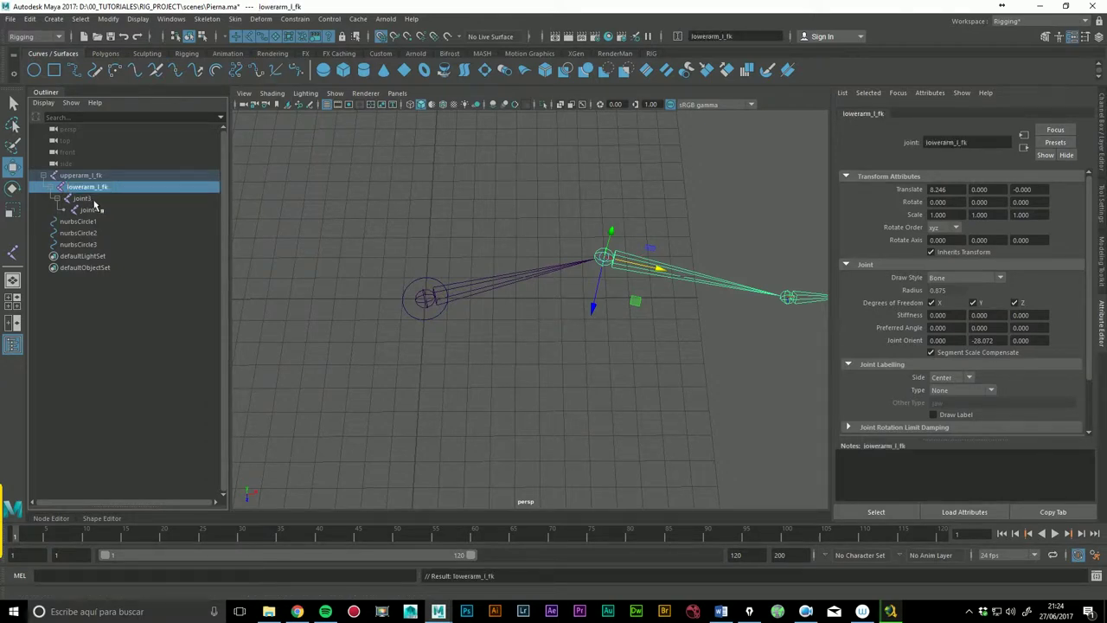
Step: Pan and orbit to inspect the end of the arm chain at joint4
{"action": "double_click", "coordinate": [83, 198]}
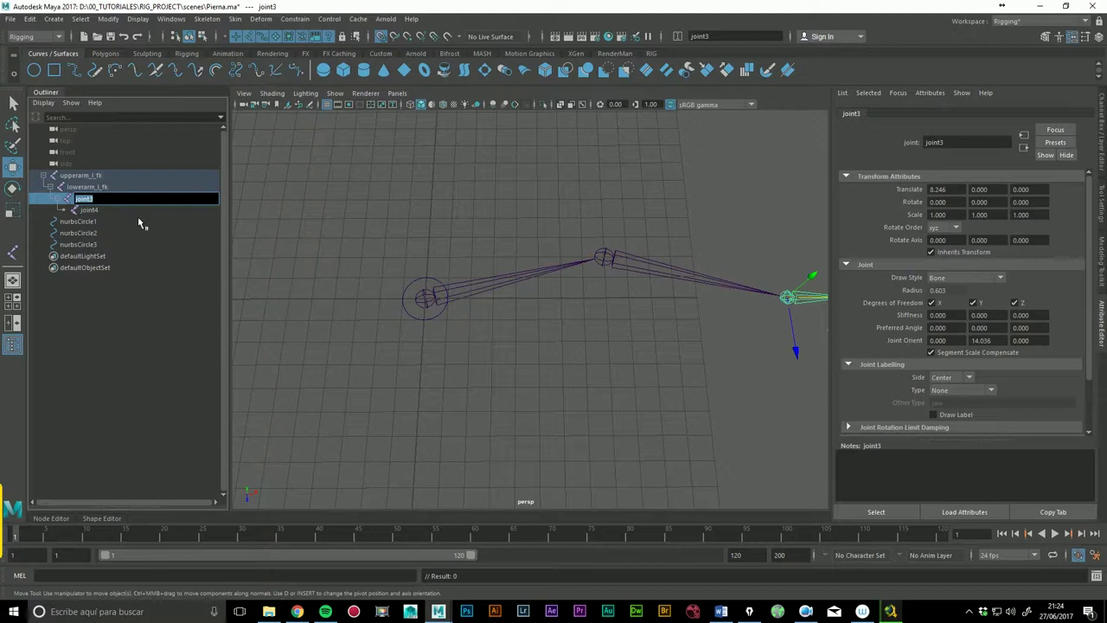
{"action": "middle_click_drag", "start_coordinate": [662, 257], "coordinate": [536, 266], "text": "alt"}
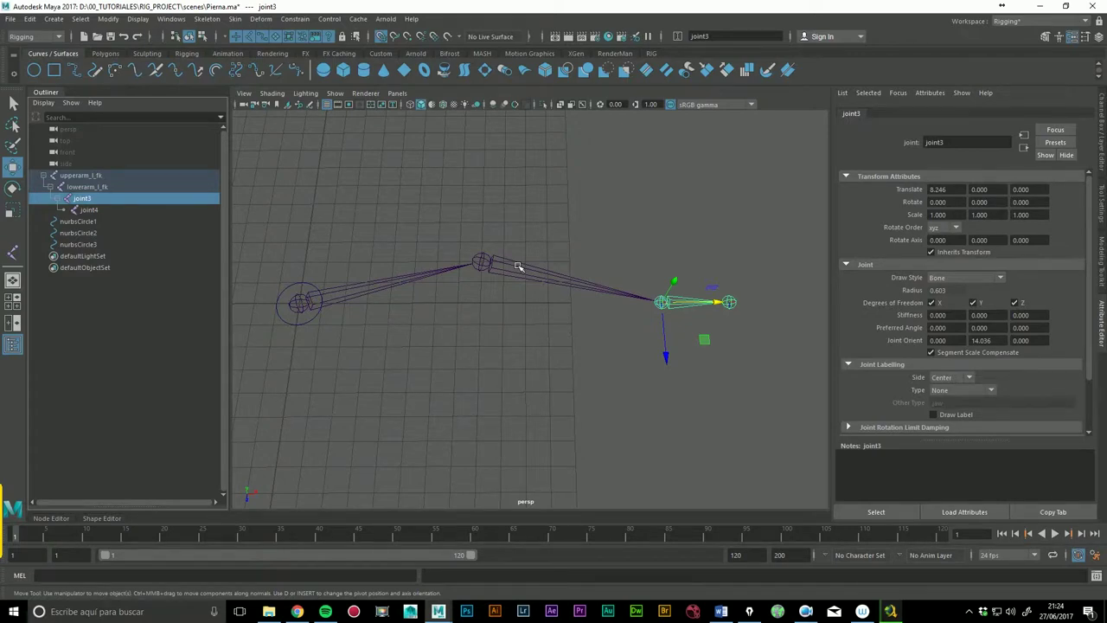
{"action": "left_click_drag", "start_coordinate": [437, 279], "coordinate": [481, 341], "text": "alt"}
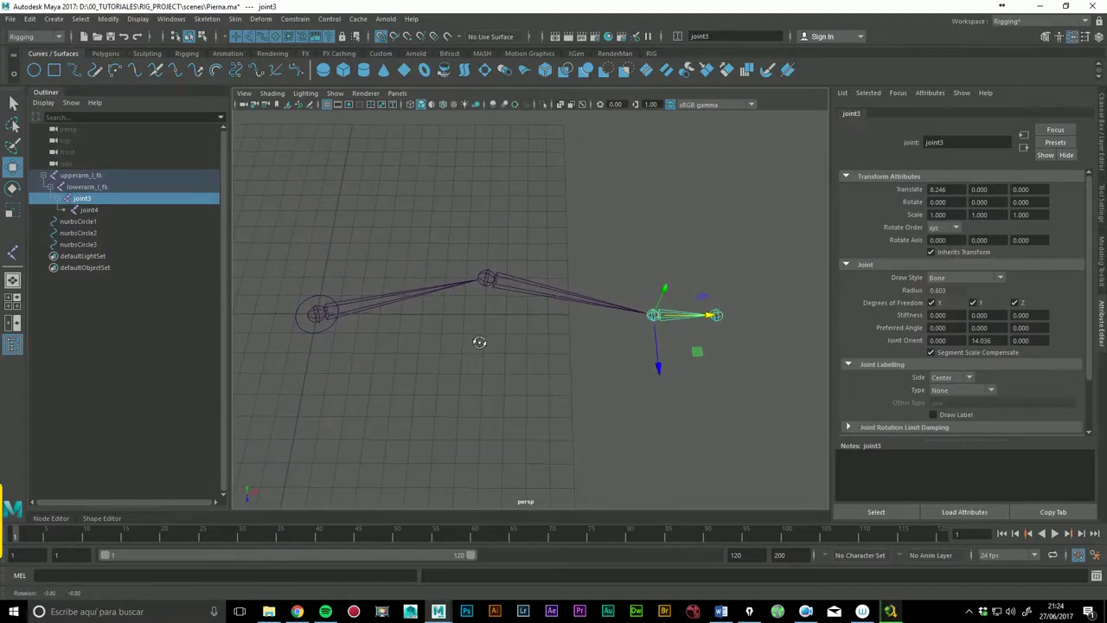
{"action": "left_click", "coordinate": [90, 210]}
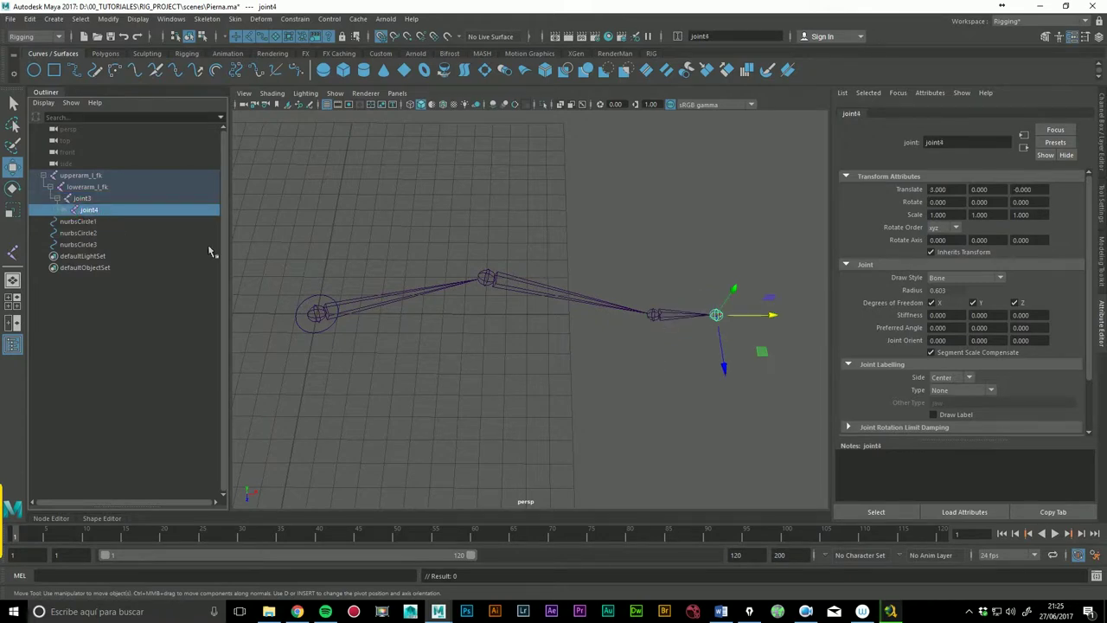
{"action": "mouse_move", "coordinate": [493, 254]}
{"action": "left_mouse_down", "text": "alt"}
{"action": "mouse_move", "coordinate": [479, 267]}
{"action": "mouse_move", "coordinate": [519, 341]}
{"action": "mouse_move", "coordinate": [468, 345]}
{"action": "left_mouse_up", "text": "alt"}
Step: Rename joint3 to hand_l_fk, correcting the name after the first entry
{"action": "double_click", "coordinate": [86, 200]}
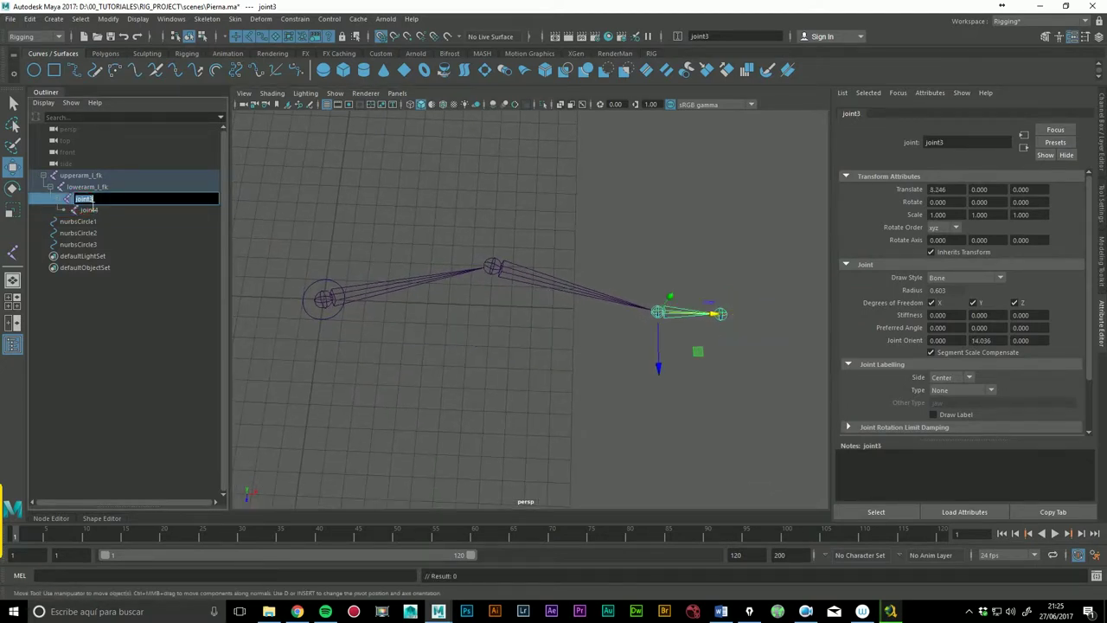
{"action": "type", "text": "hand_l_ik"}
{"action": "key", "text": "Return"}
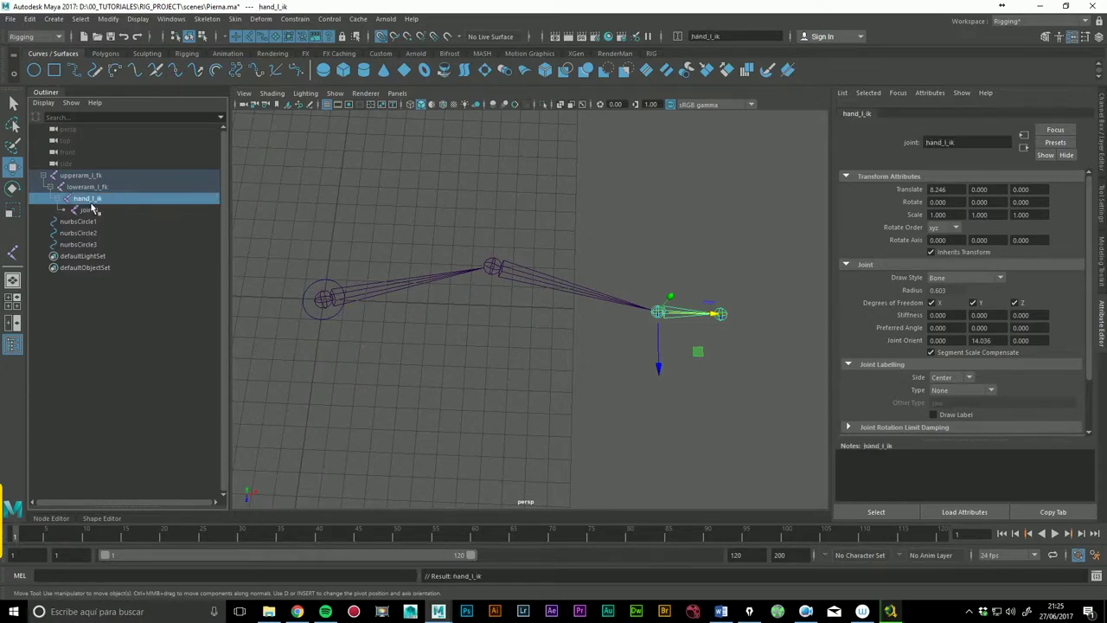
{"action": "double_click", "coordinate": [103, 203]}
{"action": "left_click", "coordinate": [104, 203]}
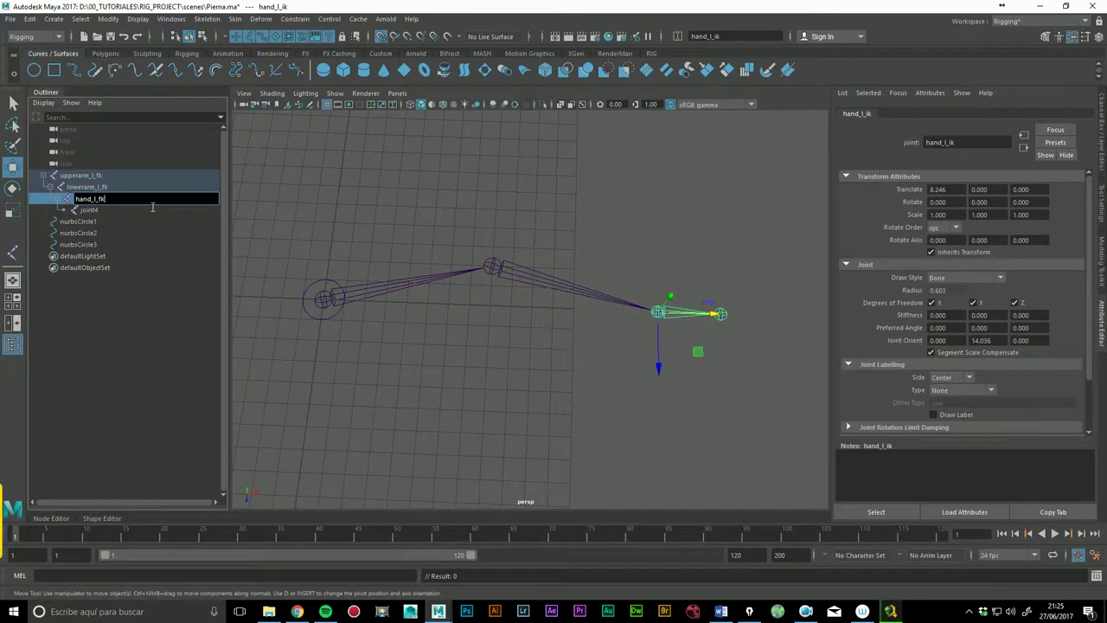
{"action": "key", "text": "Return"}
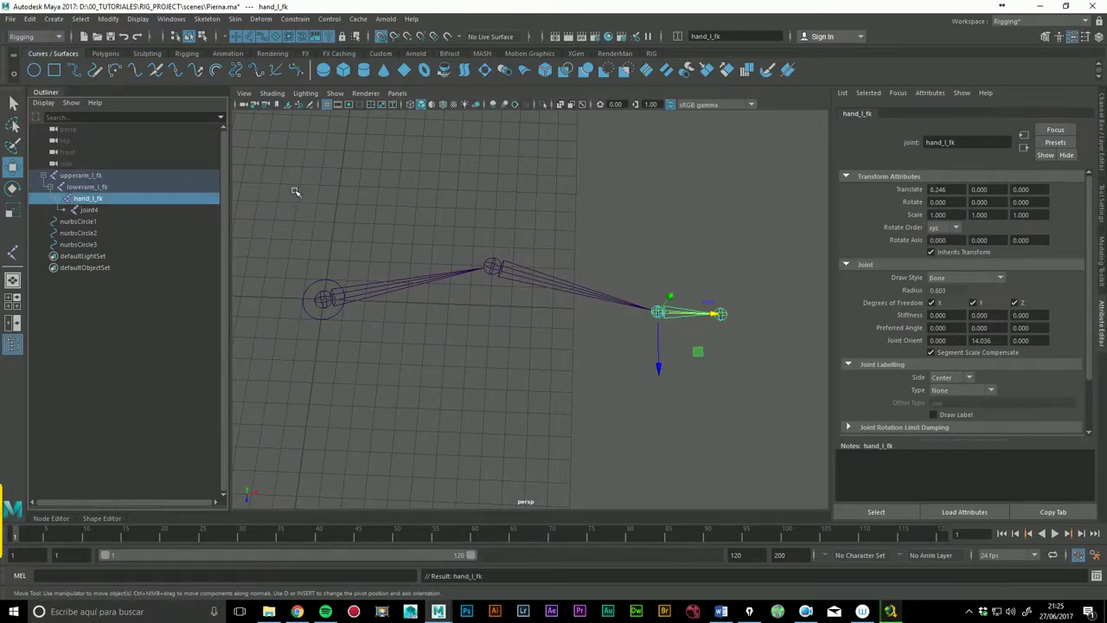
{"action": "left_click", "coordinate": [295, 191]}
{"action": "left_click_drag", "start_coordinate": [477, 248], "coordinate": [484, 230], "text": "alt"}
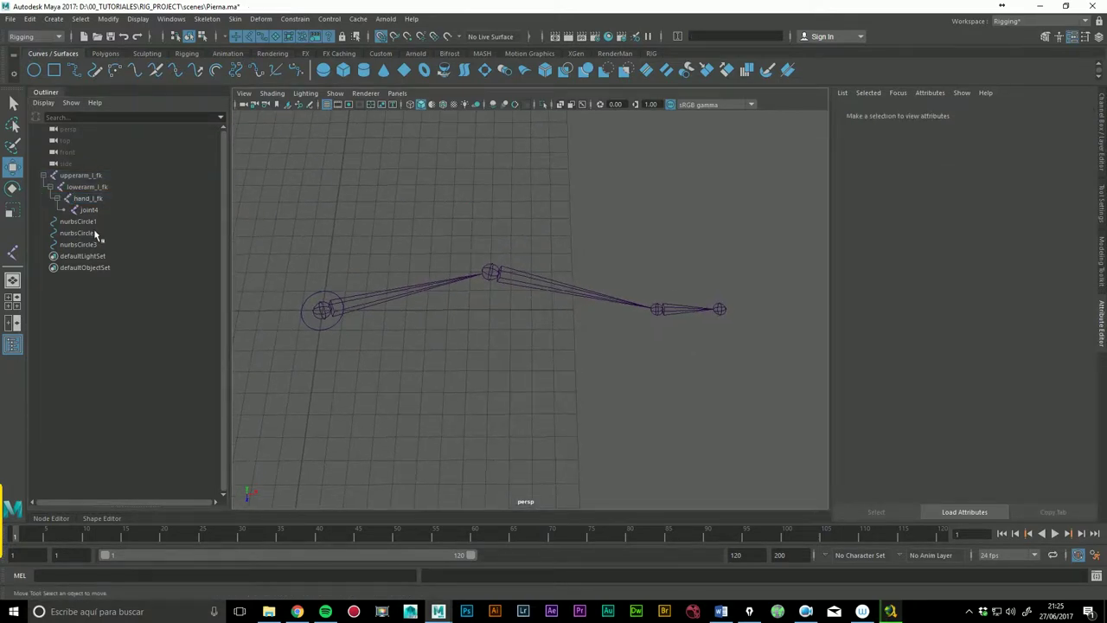
Step: Rename nurbsCircle1 and nurbsCircle2 to upperarm_l_fk_control and lowerarm_l_fk_control using copied joint names
{"action": "left_click", "coordinate": [92, 178]}
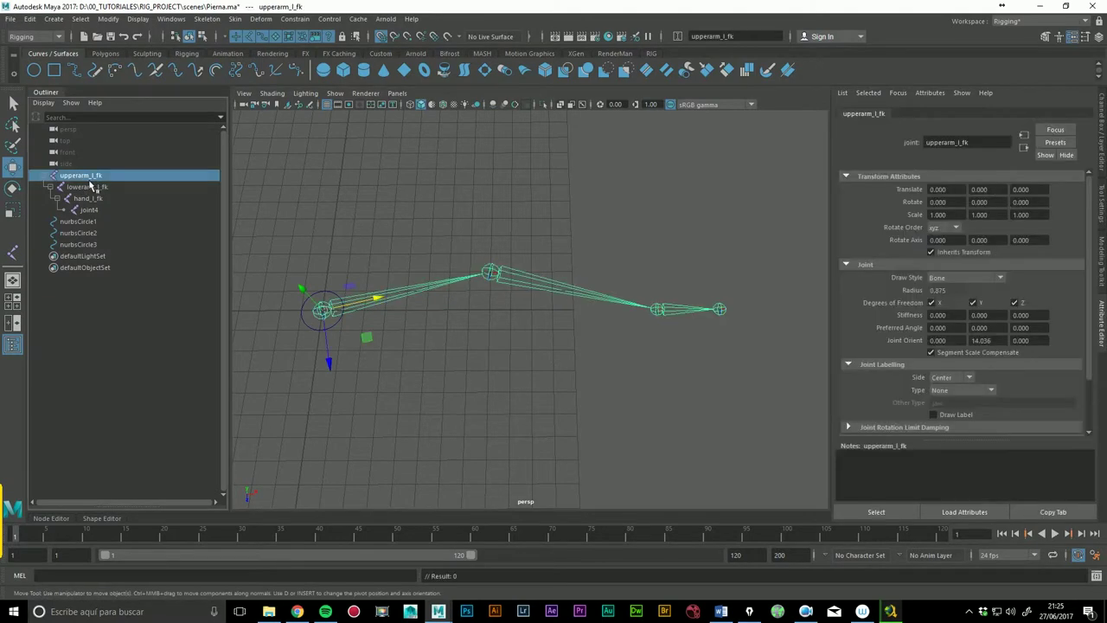
{"action": "double_click", "coordinate": [89, 178]}
{"action": "key", "text": "ctrl+c"}
{"action": "double_click", "coordinate": [80, 222]}
{"action": "key", "text": "ctrl+v"}
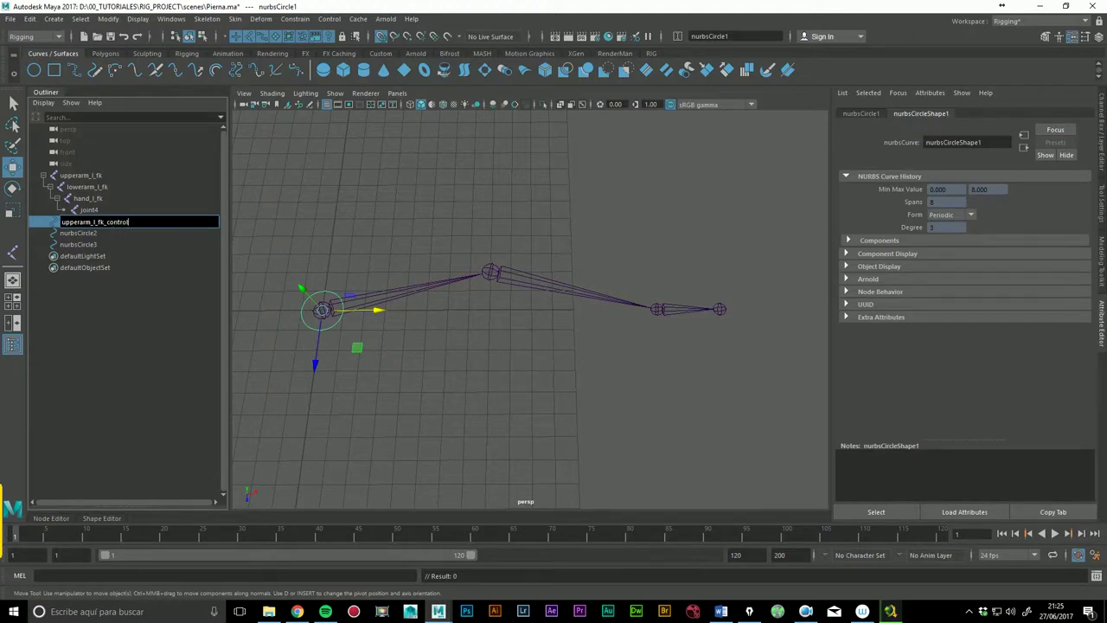
{"action": "key", "text": "Return"}
{"action": "left_click", "coordinate": [102, 188]}
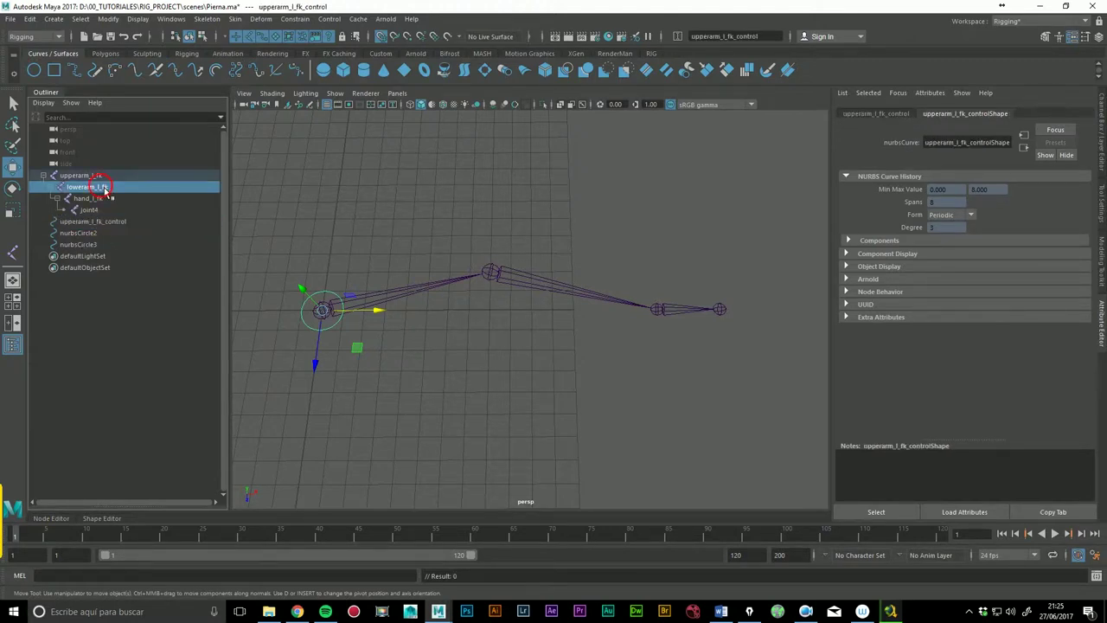
{"action": "left_click", "coordinate": [103, 187]}
{"action": "double_click", "coordinate": [88, 234]}
{"action": "type", "text": "lowerarm_l_fk"}
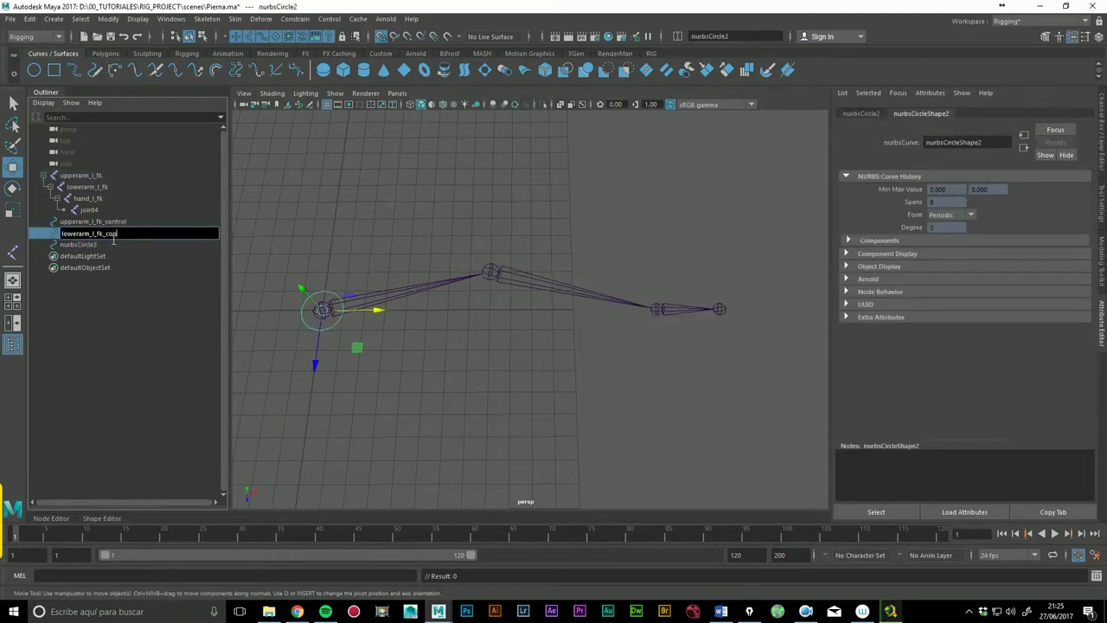
{"action": "key", "text": "Return"}
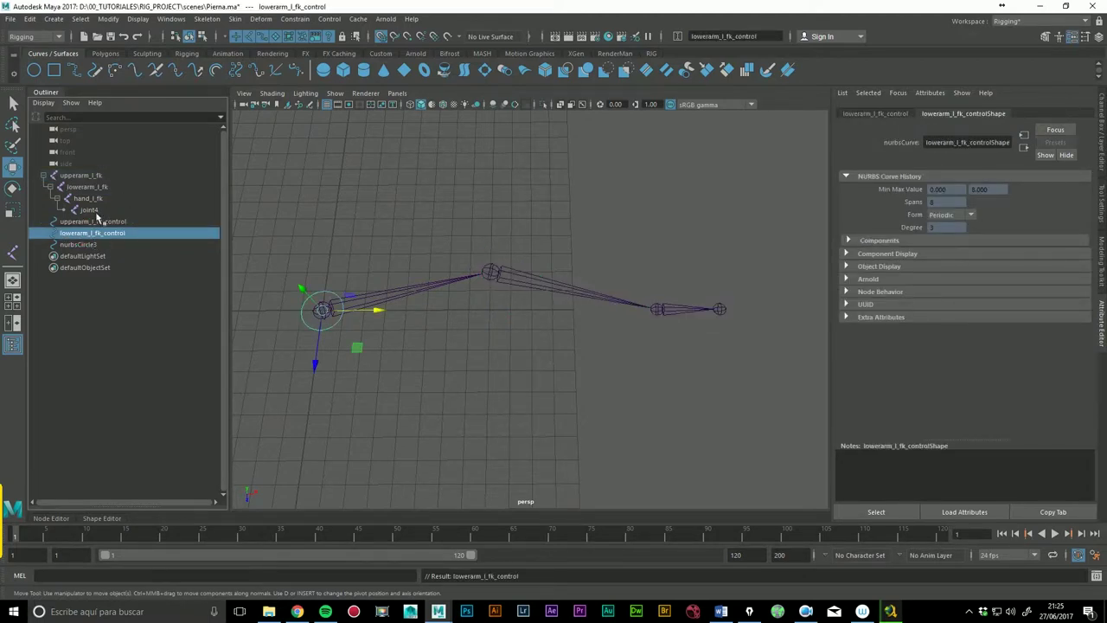
Step: Rename nurbsCircle3 to hand_l_fk_control from the copied hand_l_fk name
{"action": "double_click", "coordinate": [90, 199]}
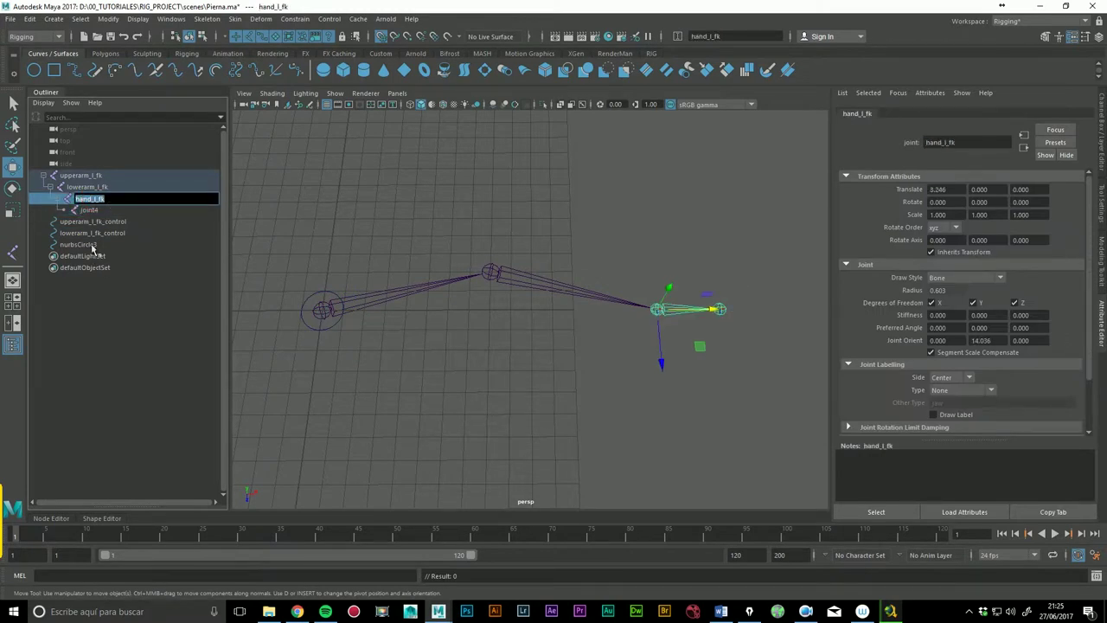
{"action": "double_click", "coordinate": [92, 246]}
{"action": "type", "text": "hand_l_fk"}
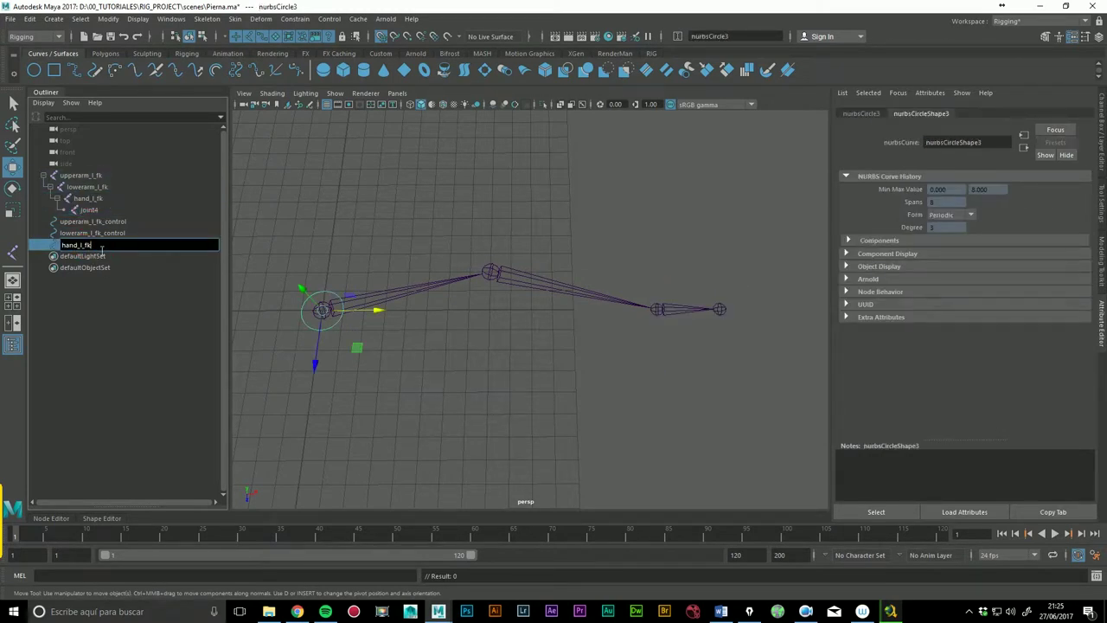
{"action": "type", "text": "_control"}
{"action": "key", "text": "Return"}
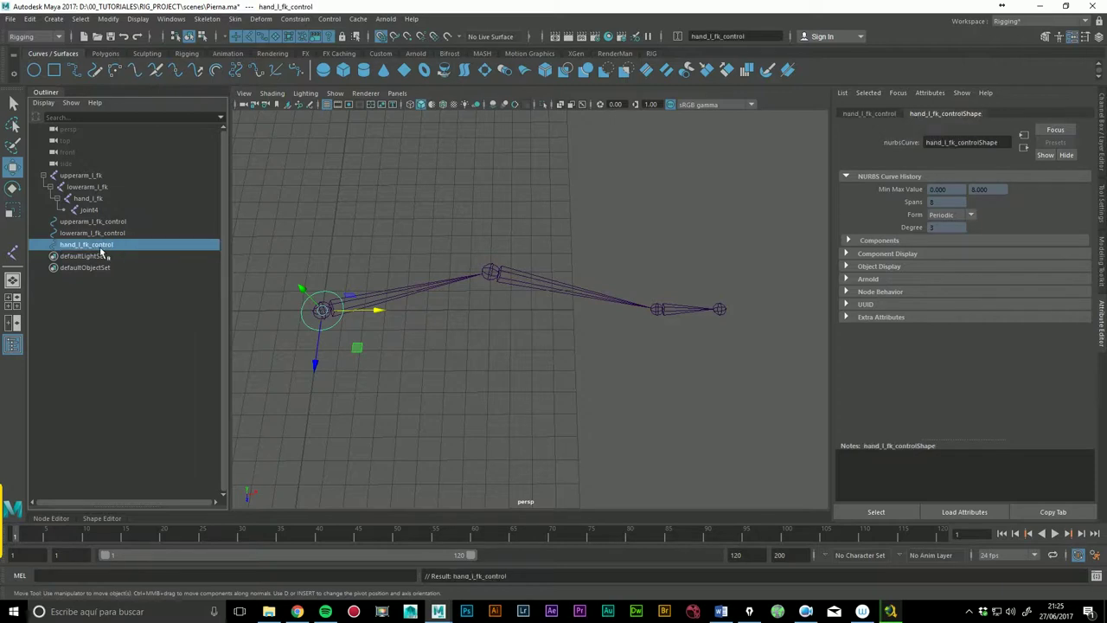
{"action": "left_click", "coordinate": [115, 316]}
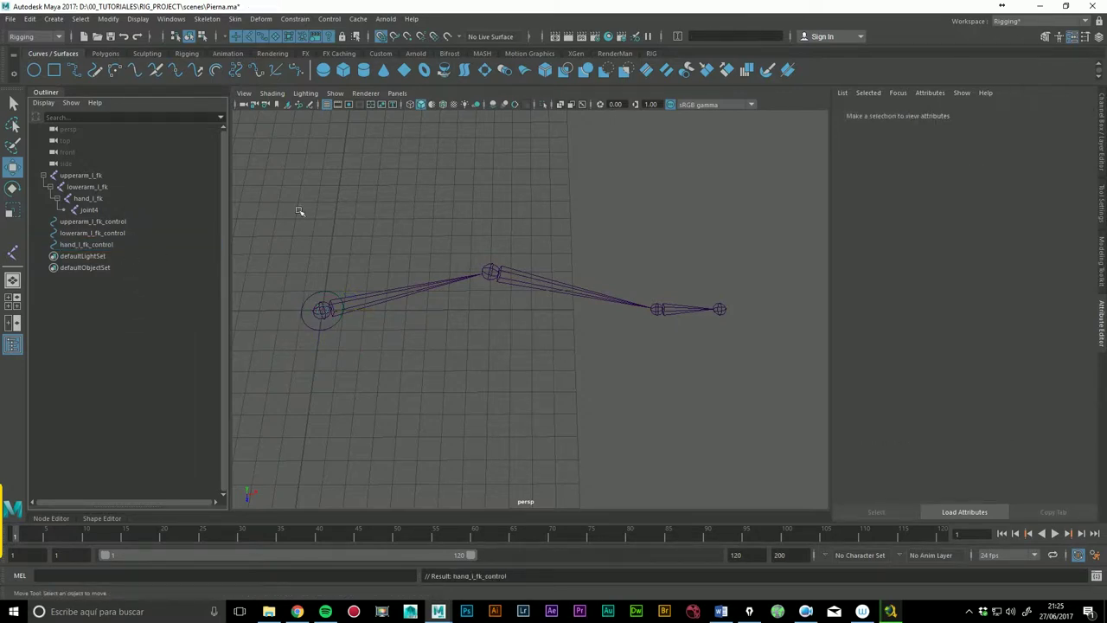
Step: Snap upperarm_l_fk_control onto upperarm_l_fk by parenting, zeroing its channels, then unparenting
{"action": "left_click", "coordinate": [111, 223]}
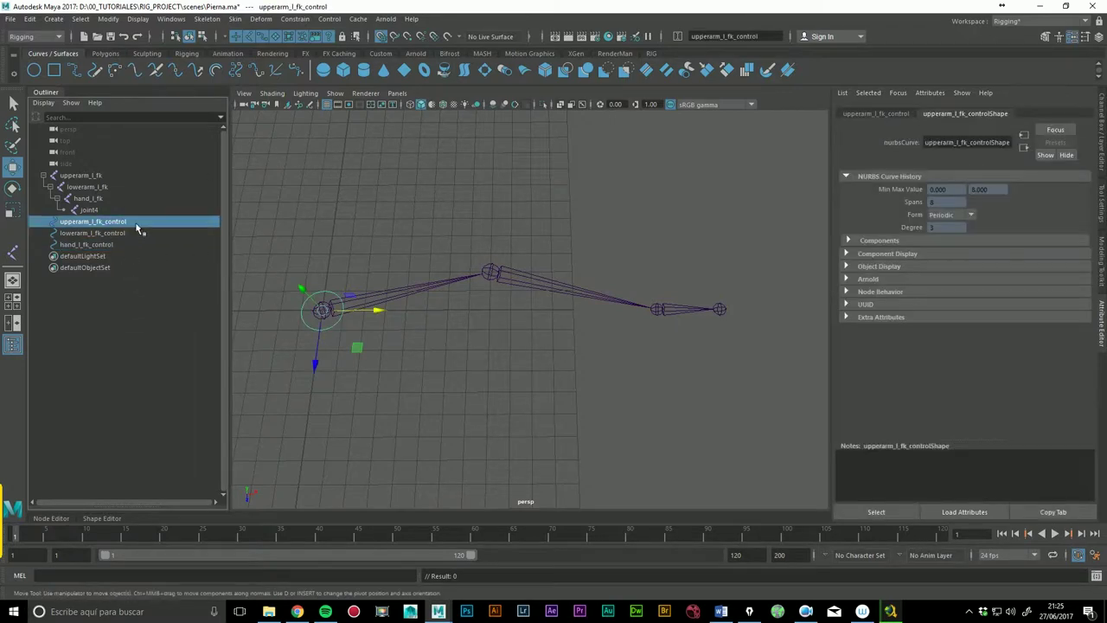
{"action": "left_click", "coordinate": [86, 177], "text": "ctrl"}
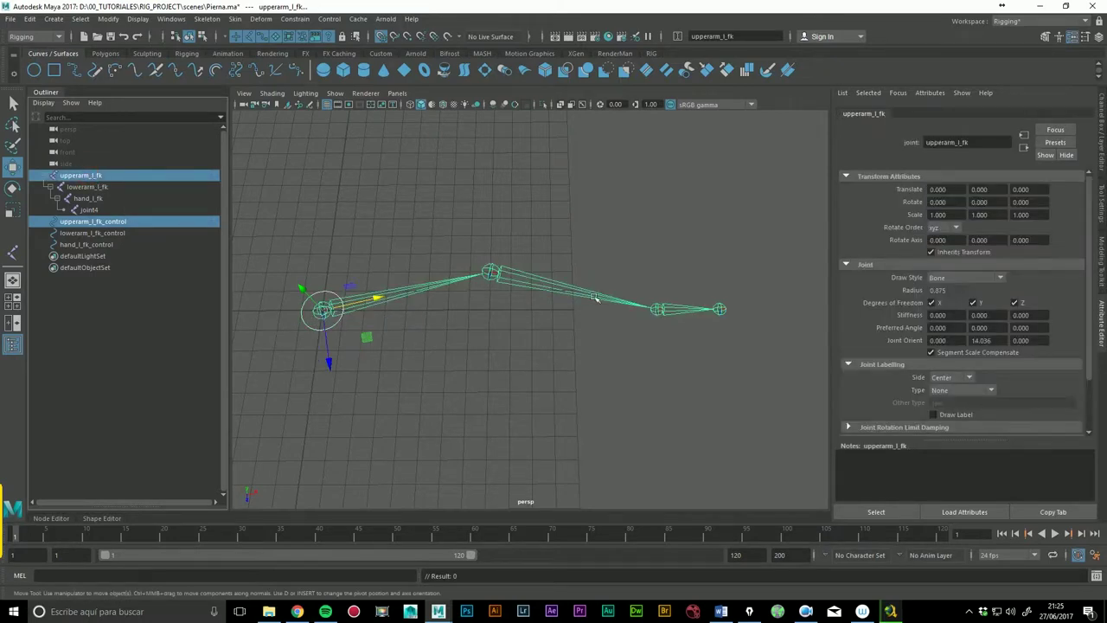
{"action": "key", "text": "p"}
{"action": "left_click", "coordinate": [1104, 168]}
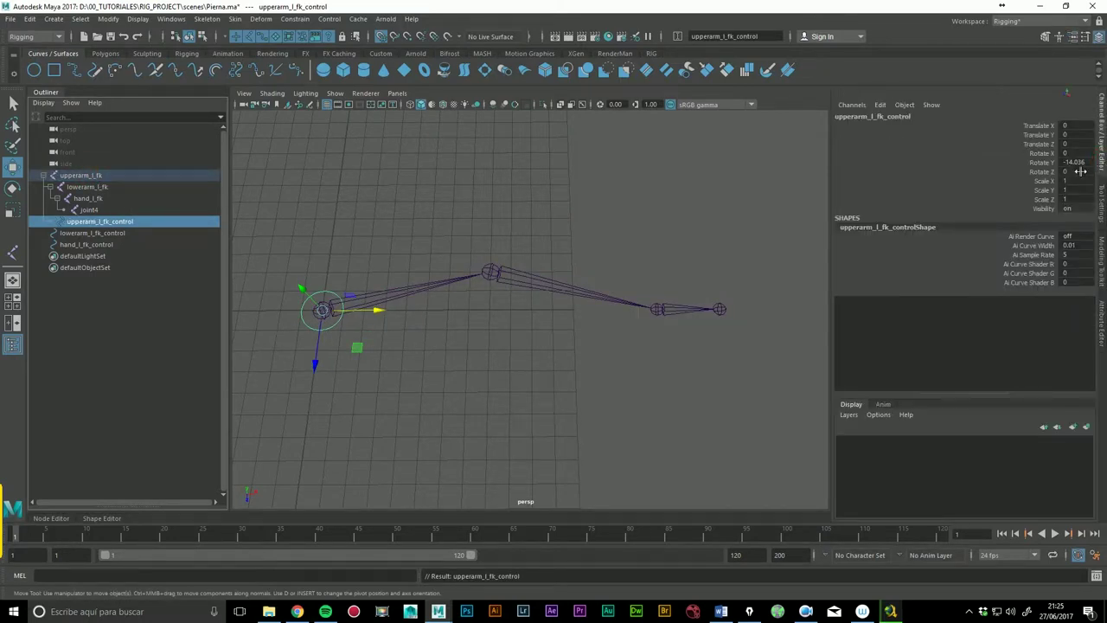
{"action": "left_click_drag", "start_coordinate": [1077, 125], "coordinate": [1077, 162]}
{"action": "type", "text": "0"}
{"action": "key", "text": "Return"}
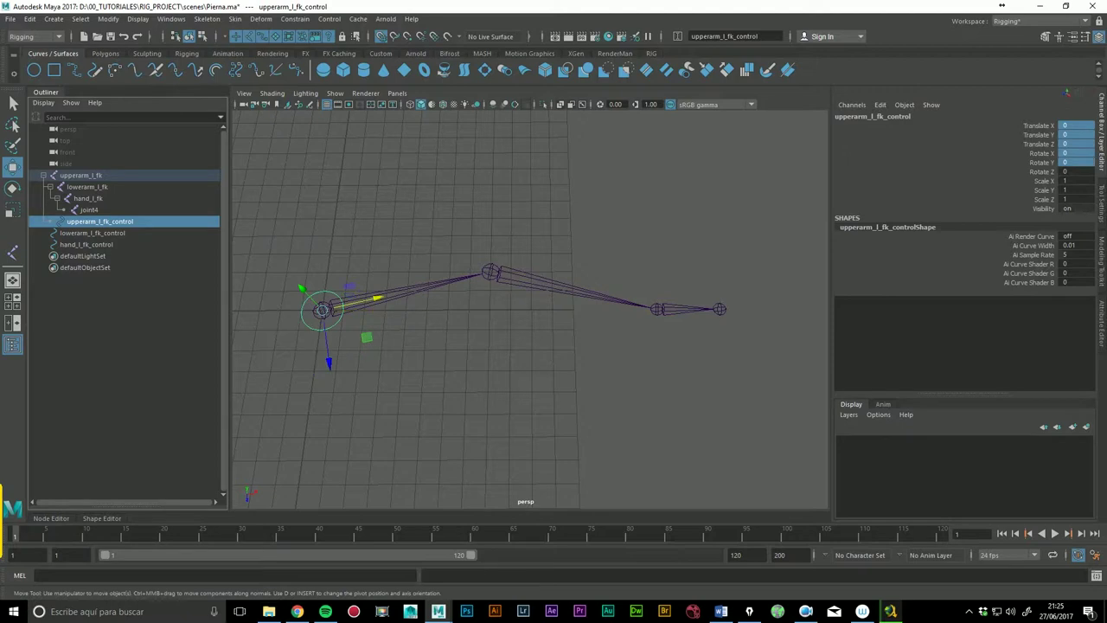
{"action": "key", "text": "shift+p"}
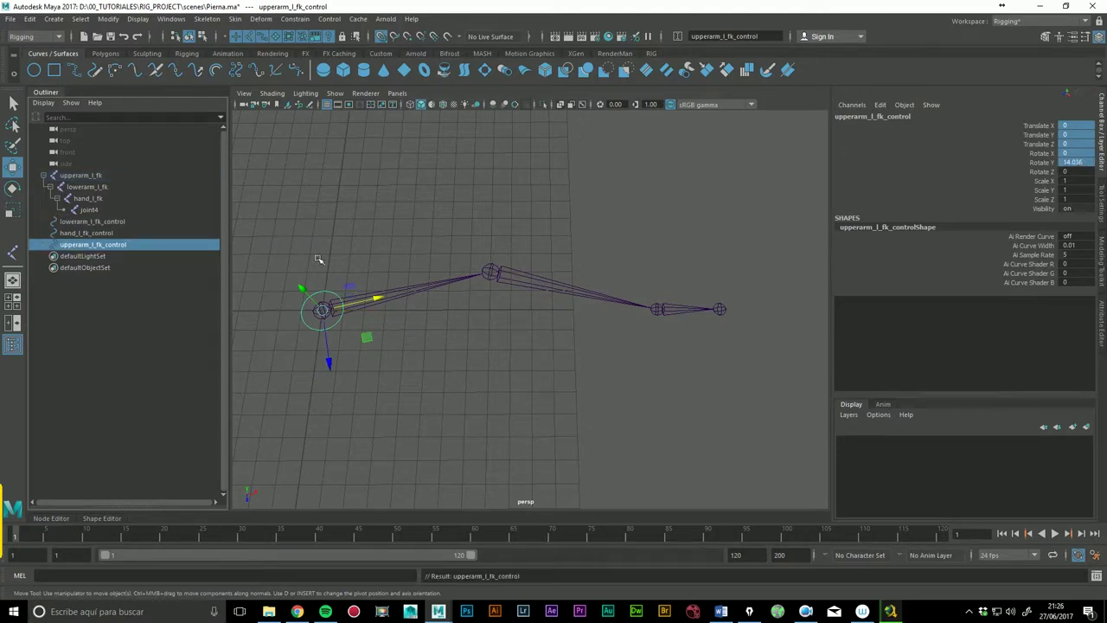
Step: Snap lowerarm_l_fk_control onto the elbow joint lowerarm_l_fk by parenting, zeroing channels, then unparenting
{"action": "left_click", "coordinate": [87, 222]}
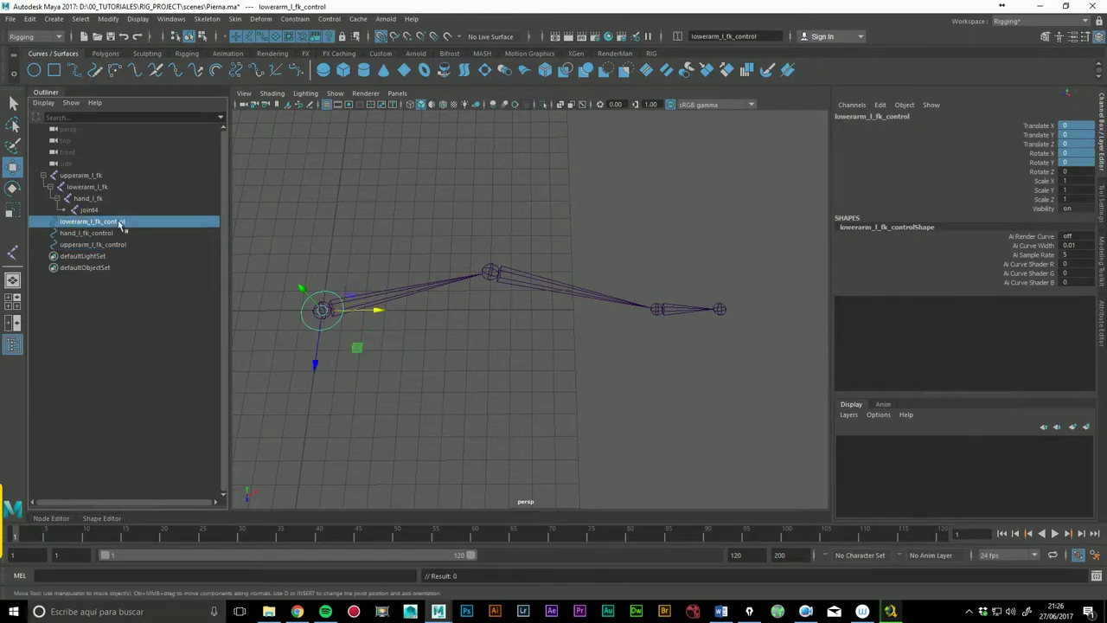
{"action": "left_click", "coordinate": [102, 187], "text": "ctrl"}
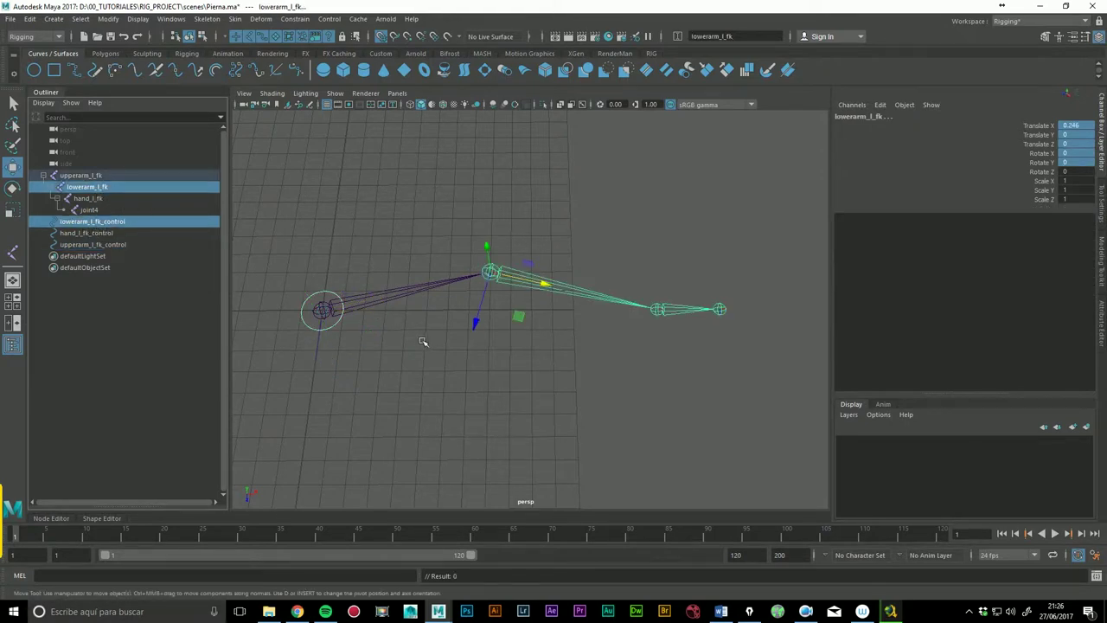
{"action": "key", "text": "p"}
{"action": "double_click", "coordinate": [1077, 163]}
{"action": "type", "text": "0"}
{"action": "key", "text": "Return"}
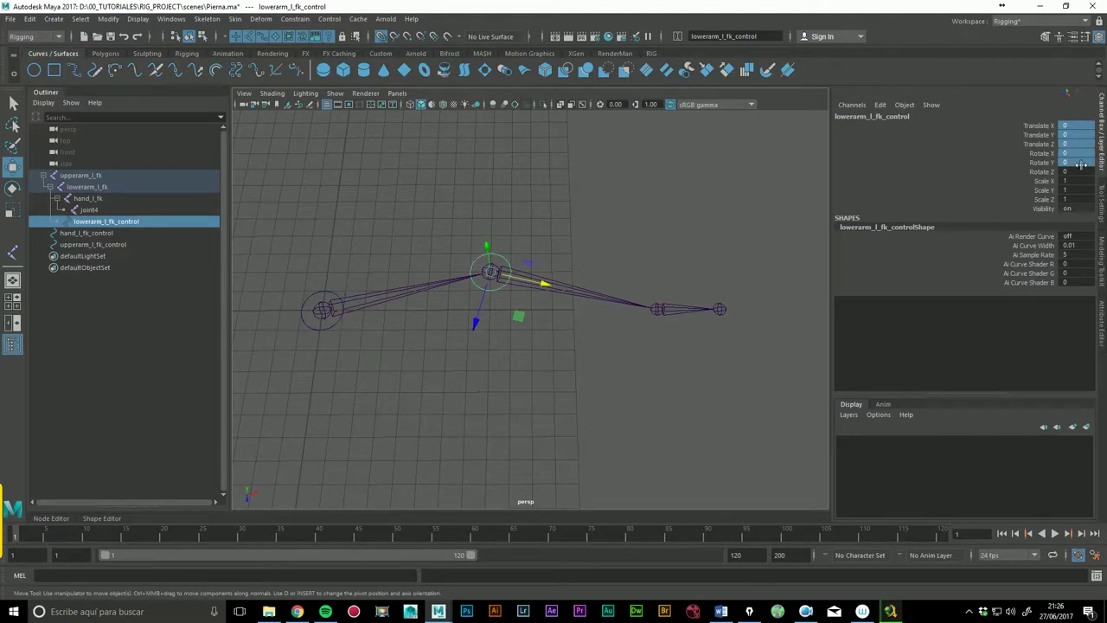
{"action": "key", "text": "shift+p"}
{"action": "mouse_move", "coordinate": [520, 399]}
{"action": "left_mouse_down", "text": "alt"}
{"action": "mouse_move", "coordinate": [504, 371]}
{"action": "mouse_move", "coordinate": [579, 389]}
{"action": "left_mouse_up", "text": "alt"}
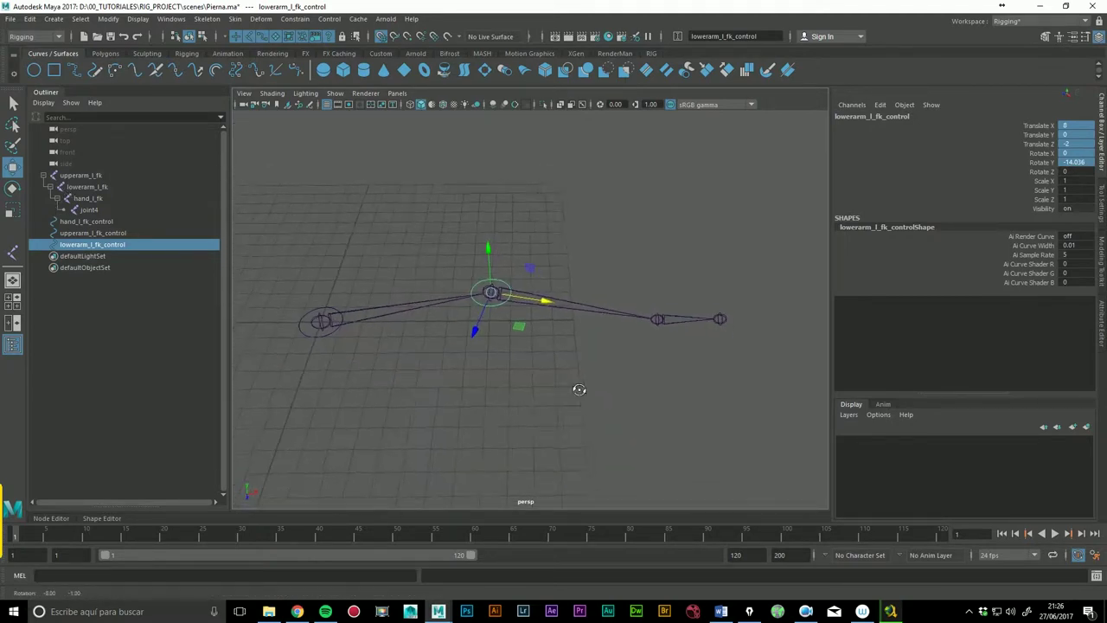
Step: Attempt to align hand_l_fk_control, undoing the accidental unparenting of the hand joint
{"action": "left_click", "coordinate": [87, 223]}
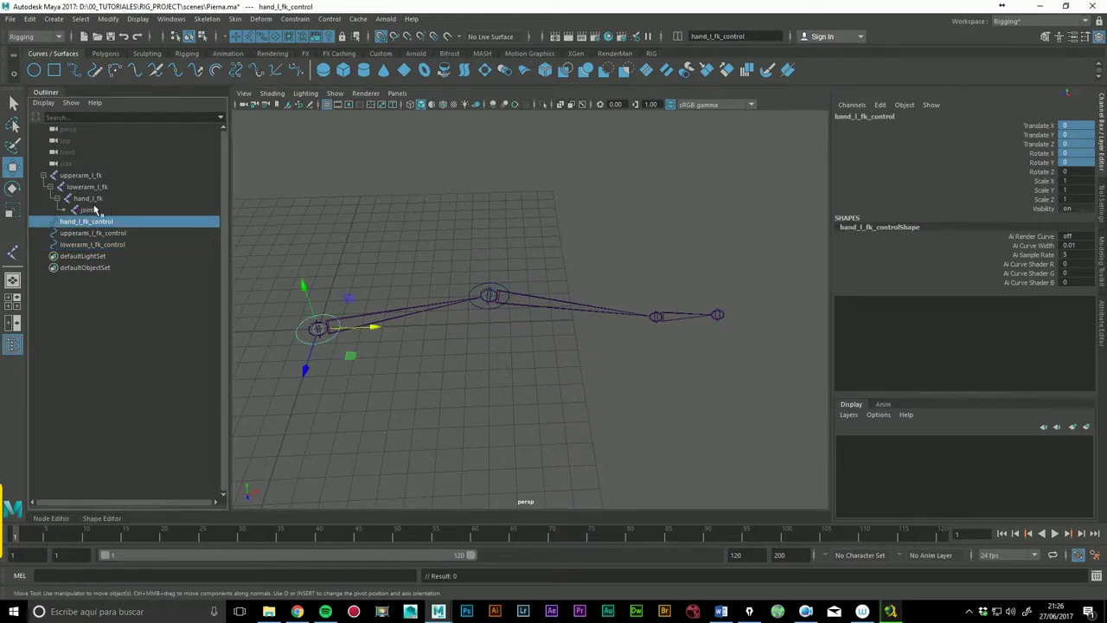
{"action": "left_click", "coordinate": [88, 198], "text": "ctrl"}
{"action": "left_click", "coordinate": [1073, 172]}
{"action": "key", "text": "Return"}
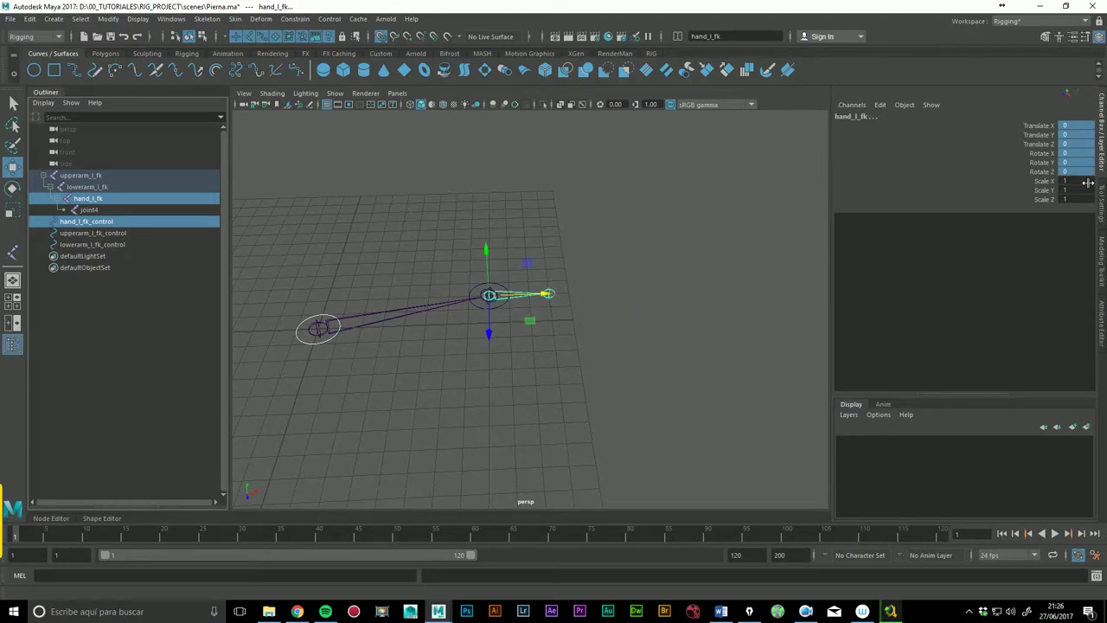
{"action": "key", "text": "shift+p"}
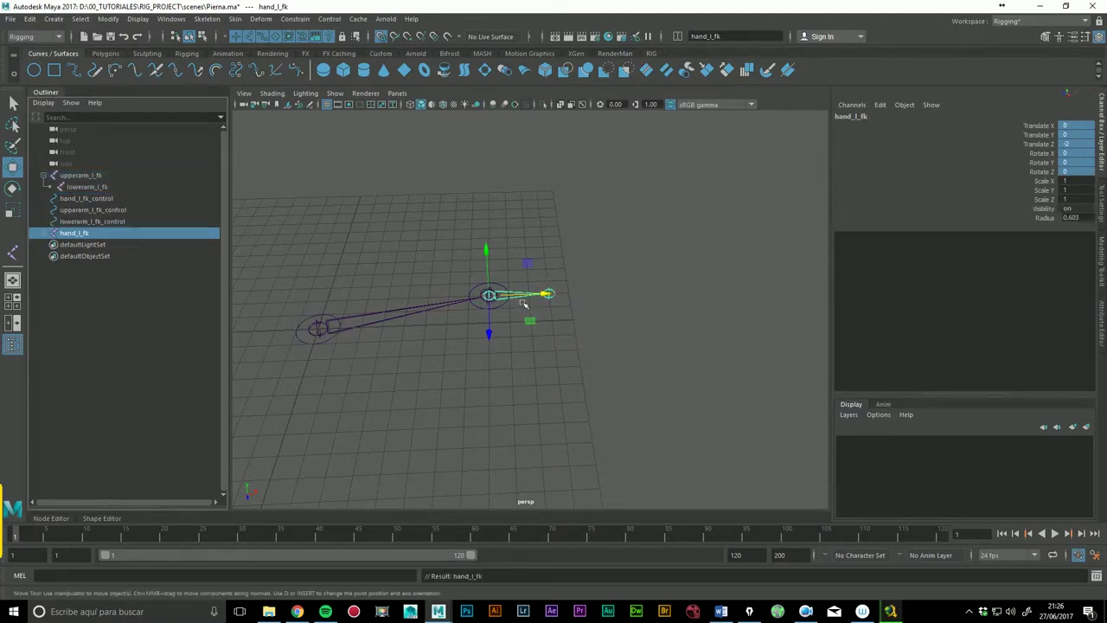
{"action": "left_click_drag", "start_coordinate": [539, 322], "coordinate": [535, 354], "text": "alt"}
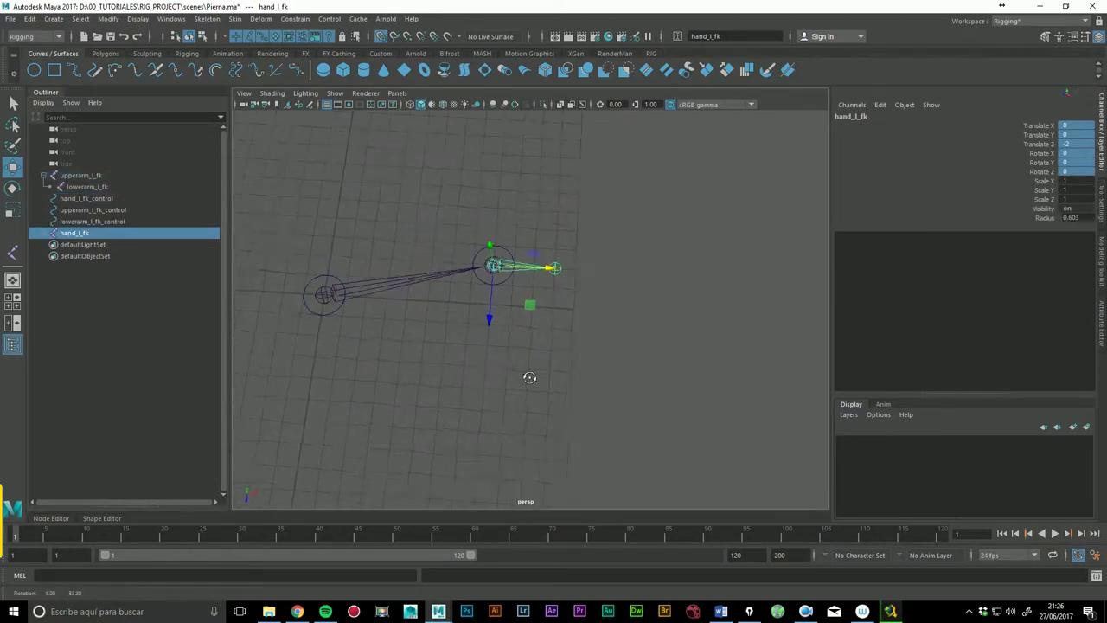
{"action": "key", "text": "ctrl+z"}
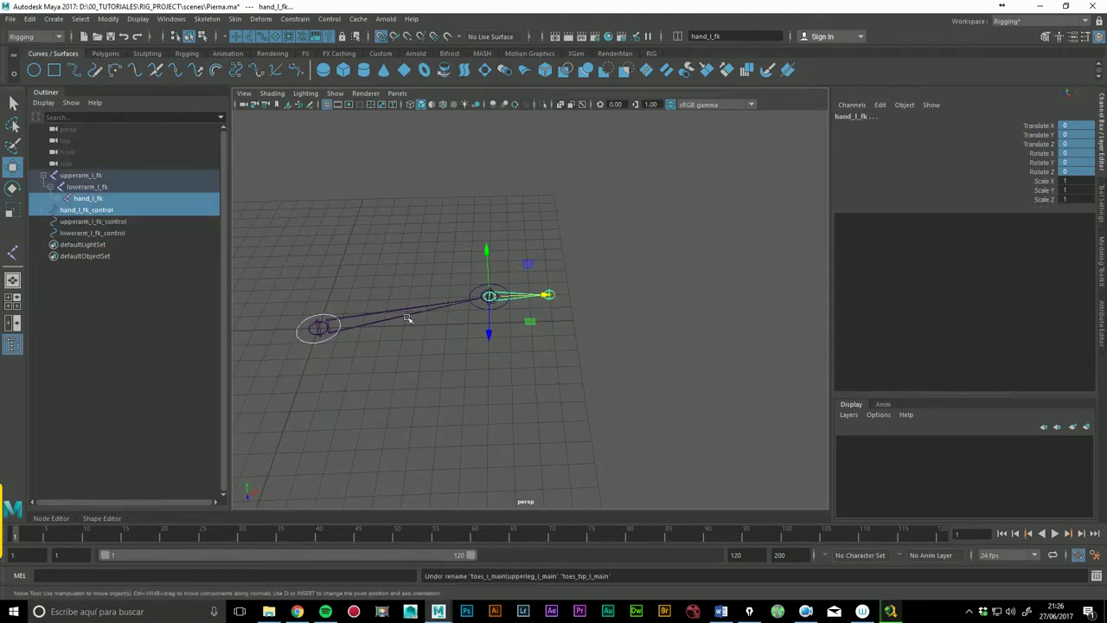
{"action": "key", "text": "ctrl+z"}
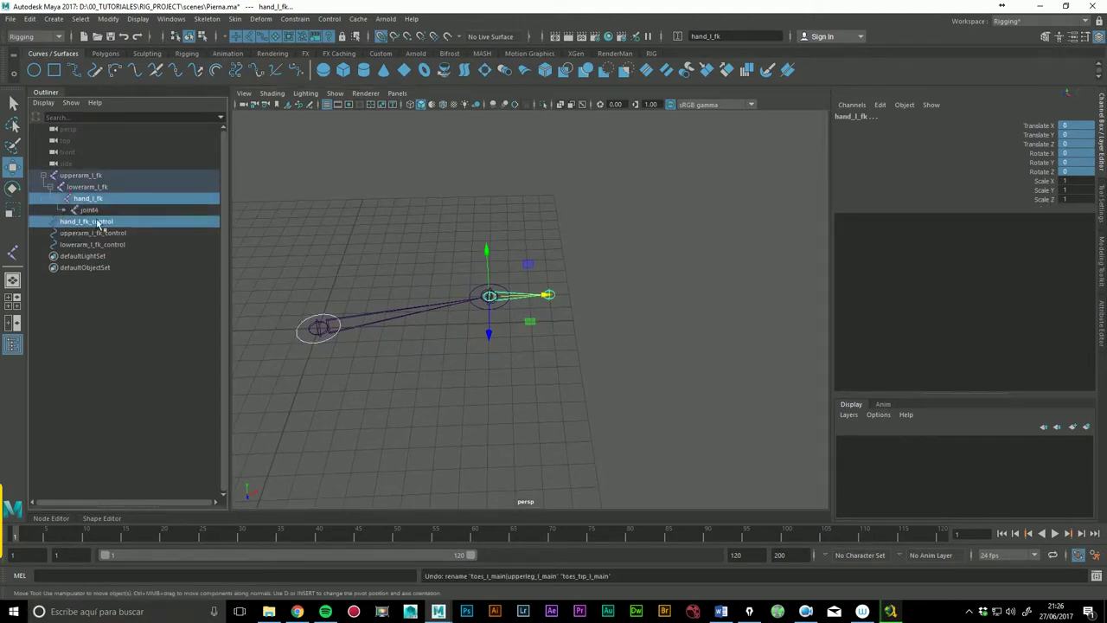
{"action": "left_click", "coordinate": [75, 224]}
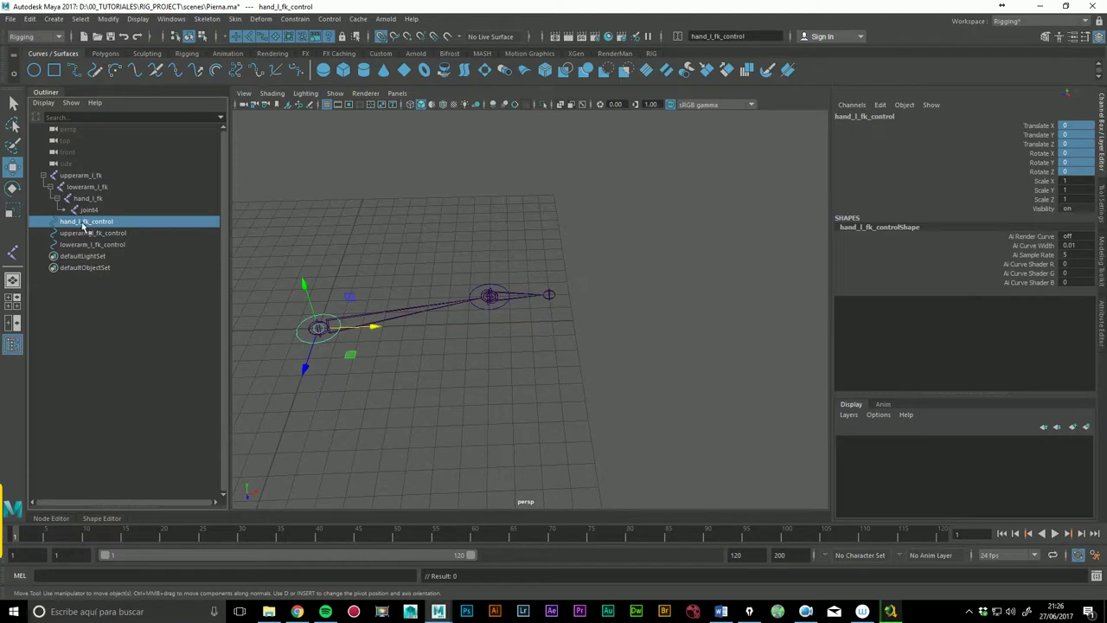
{"action": "key", "text": "shift+p"}
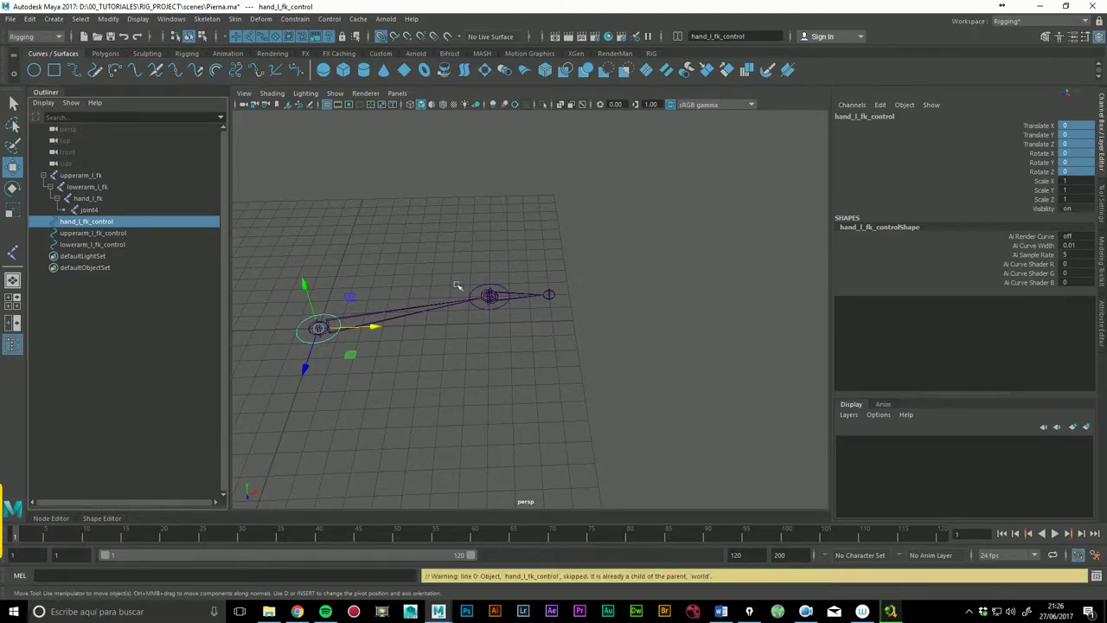
{"action": "key", "text": "ctrl+z"}
{"action": "key", "text": "ctrl+z"}
{"action": "key", "text": "ctrl+z"}
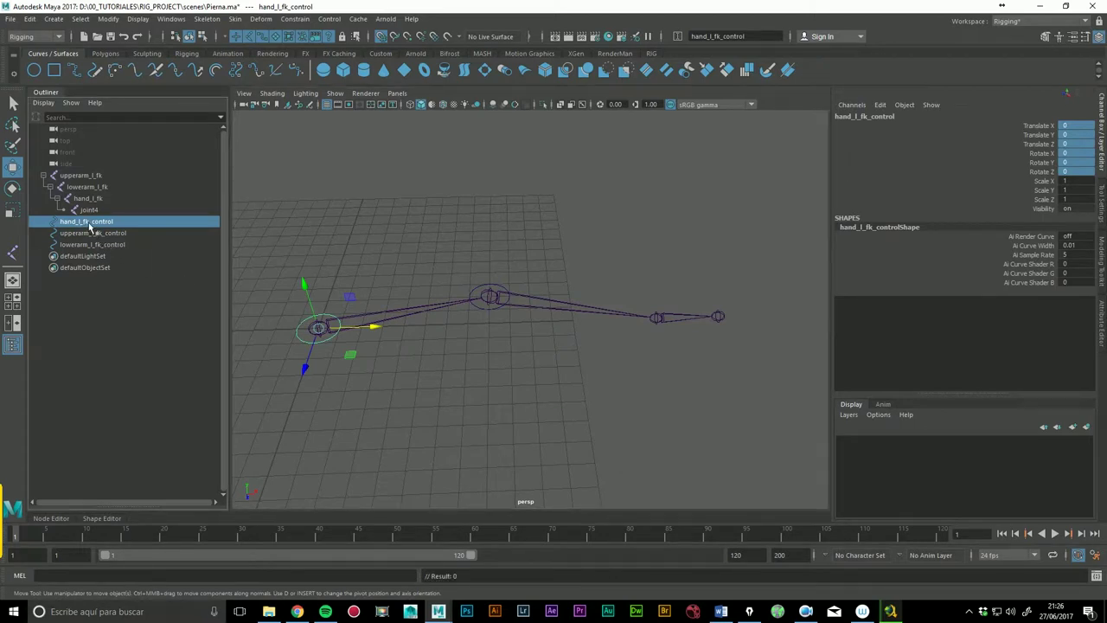
Step: Parent hand_l_fk_control to hand_l_fk, zero its translate and rotate, then unparent it
{"action": "left_click", "coordinate": [95, 199], "text": "ctrl"}
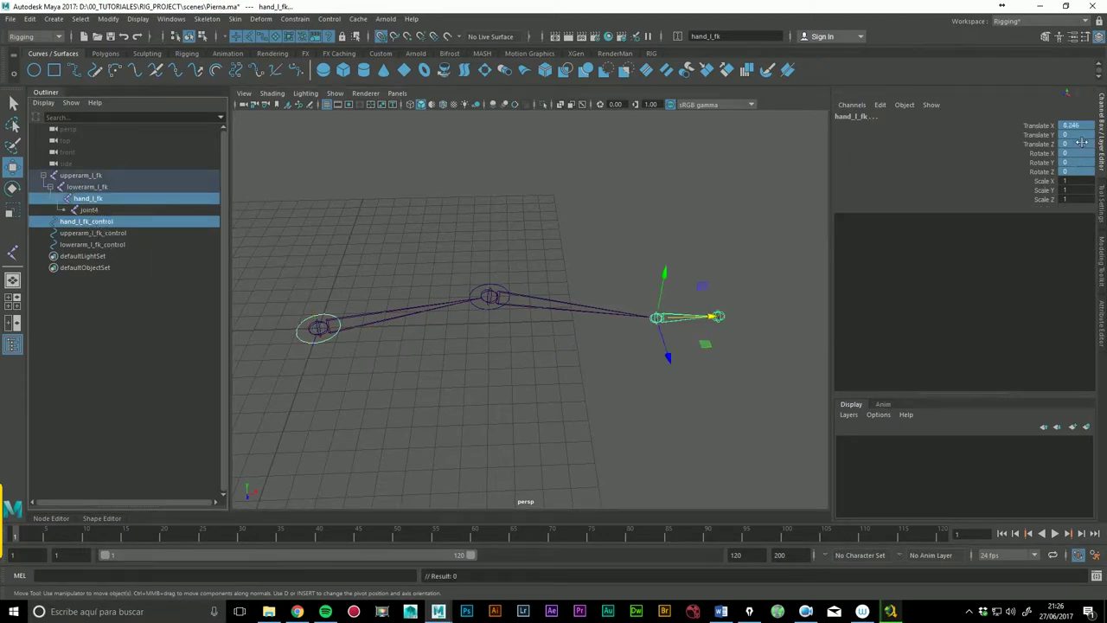
{"action": "key", "text": "p"}
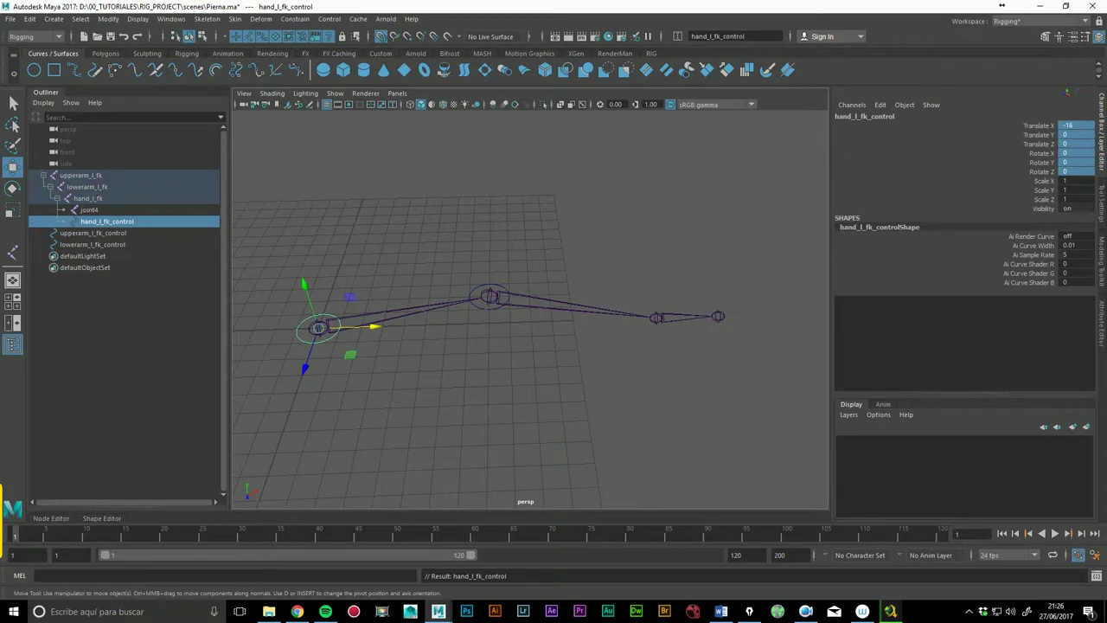
{"action": "left_click_drag", "start_coordinate": [1082, 126], "coordinate": [1074, 162]}
{"action": "type", "text": "0"}
{"action": "key", "text": "Return"}
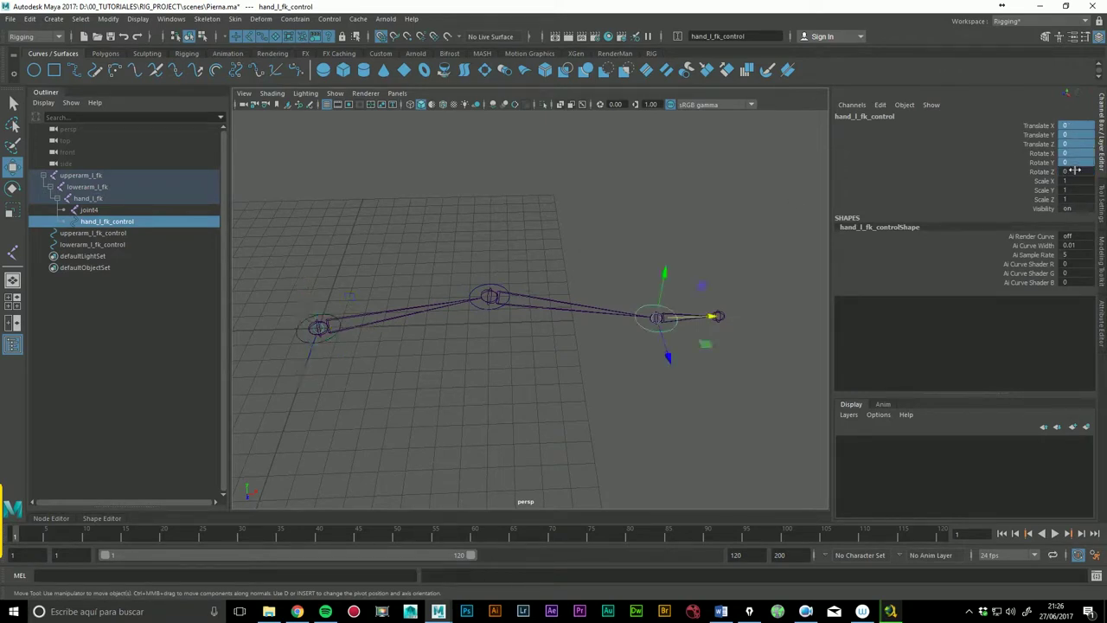
{"action": "key", "text": "shift+p"}
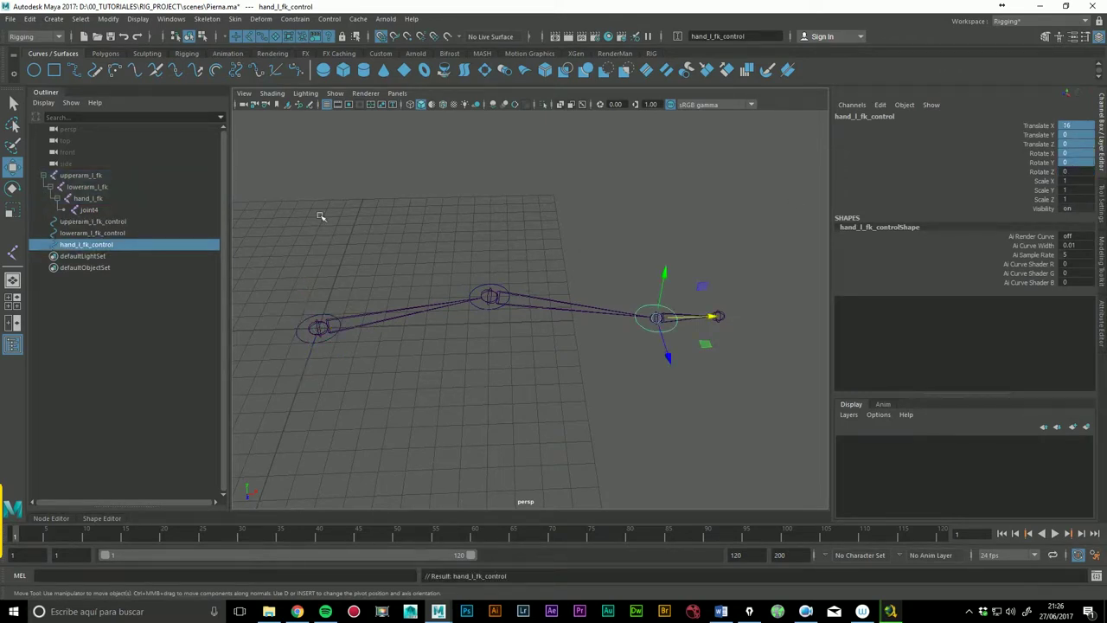
{"action": "left_click", "coordinate": [346, 218]}
Step: Select the upper arm control's CVs and try a rotation, then undo it
{"action": "left_click", "coordinate": [307, 342]}
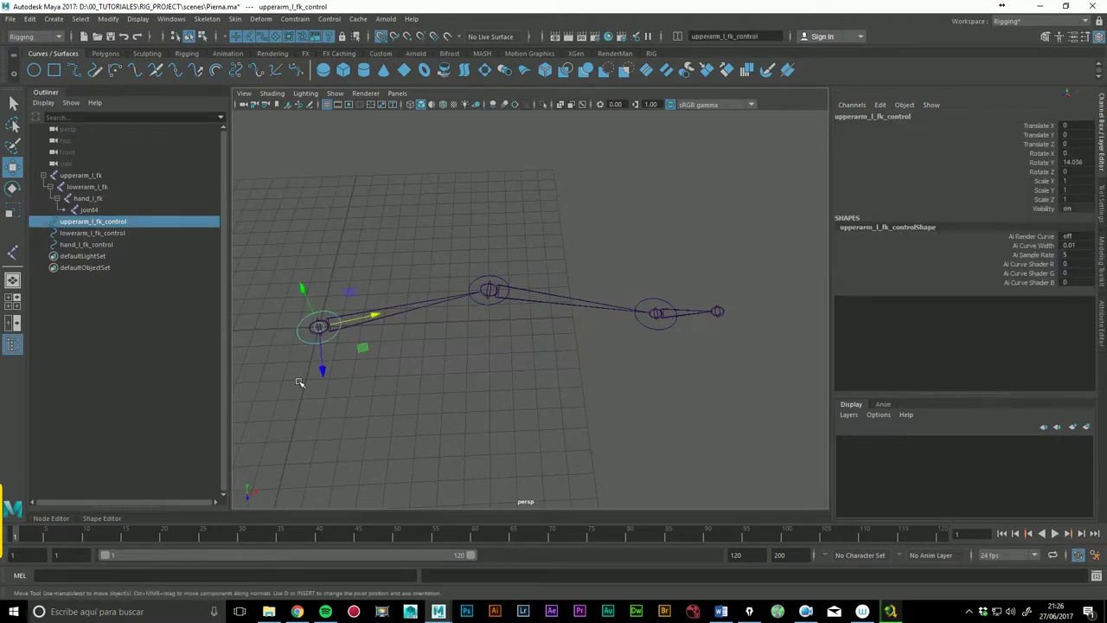
{"action": "left_click_drag", "start_coordinate": [416, 292], "coordinate": [439, 326], "text": "alt"}
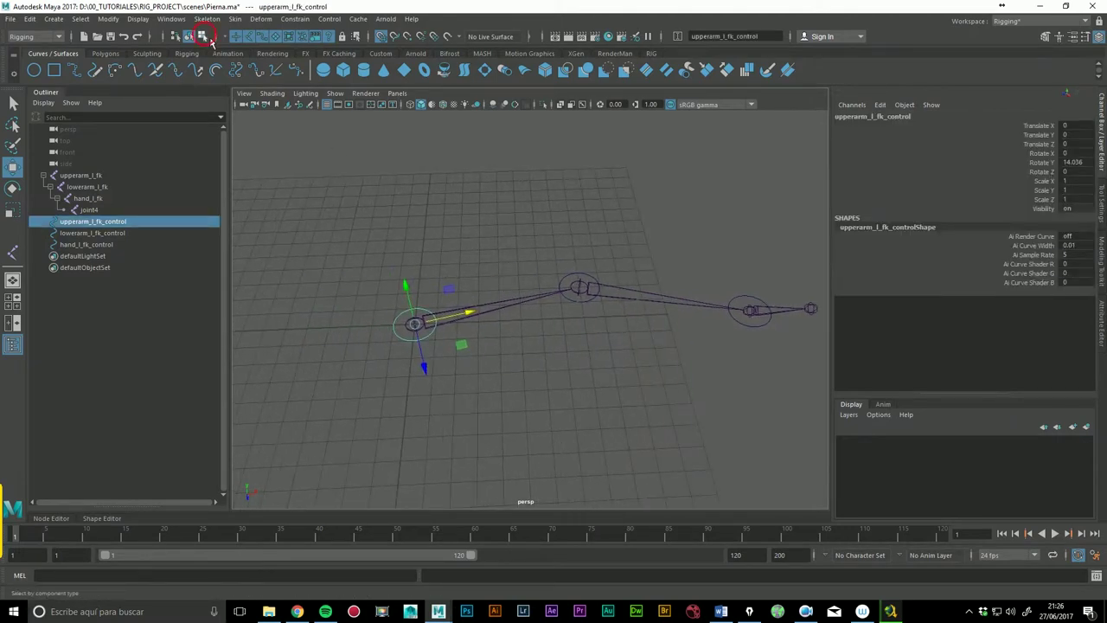
{"action": "left_click", "coordinate": [438, 326]}
{"action": "left_click_drag", "start_coordinate": [369, 277], "coordinate": [469, 381]}
{"action": "key", "text": "e"}
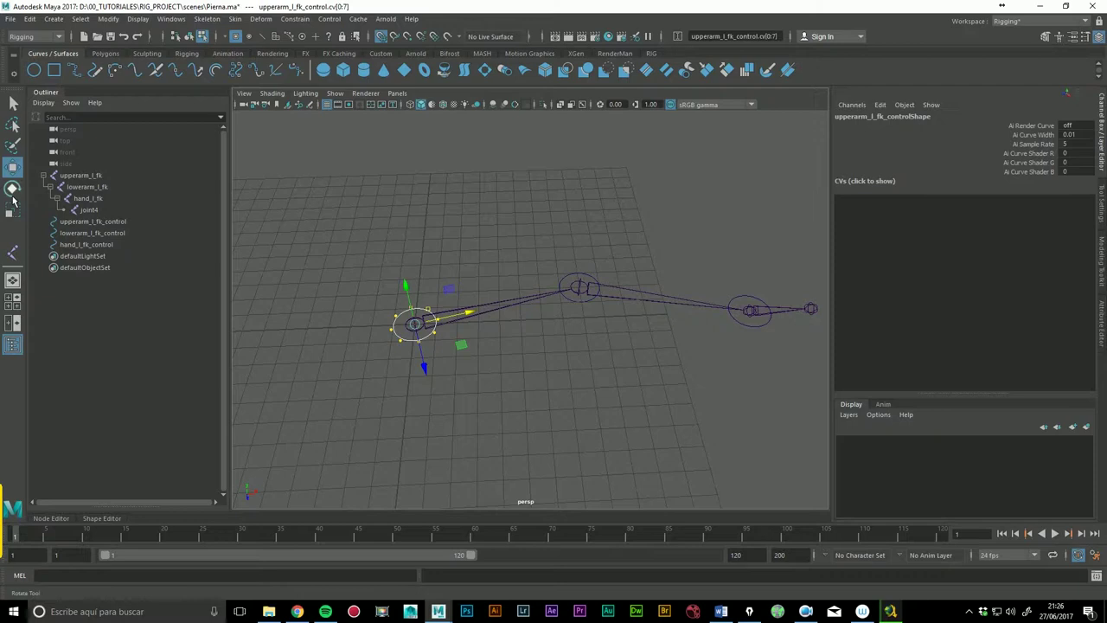
{"action": "left_click_drag", "start_coordinate": [441, 302], "coordinate": [480, 302]}
{"action": "key", "text": "ctrl+z"}
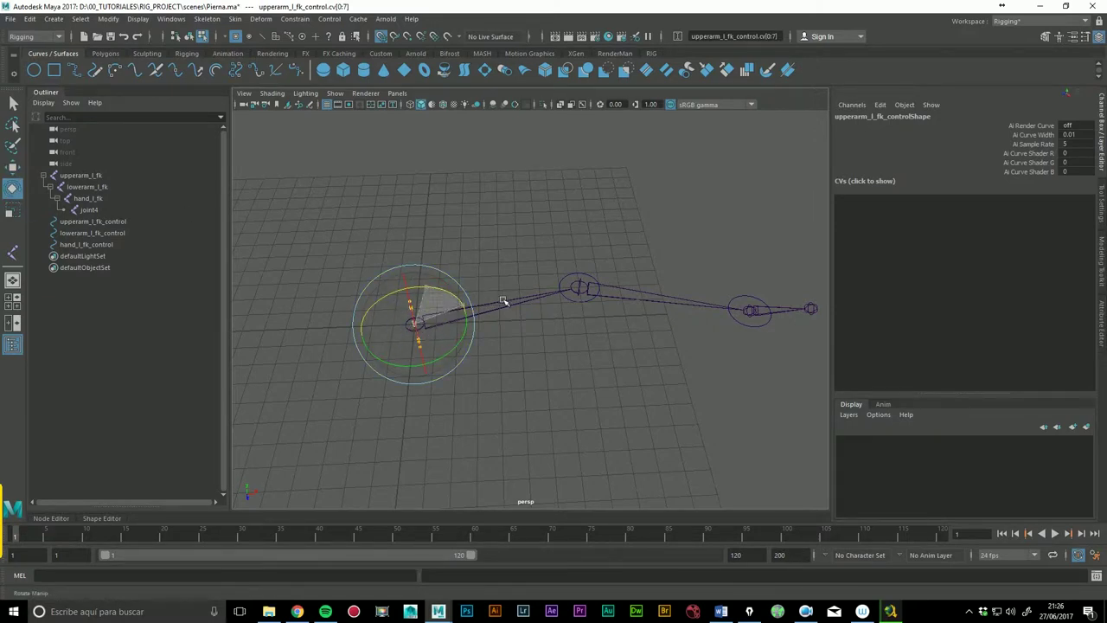
Step: Rotate the lower arm and hand control circles about 90° to stand upright around their bones
{"action": "mouse_move", "coordinate": [532, 367]}
{"action": "left_mouse_down", "text": "alt"}
{"action": "mouse_move", "coordinate": [465, 352]}
{"action": "mouse_move", "coordinate": [597, 312]}
{"action": "left_mouse_up", "text": "alt"}
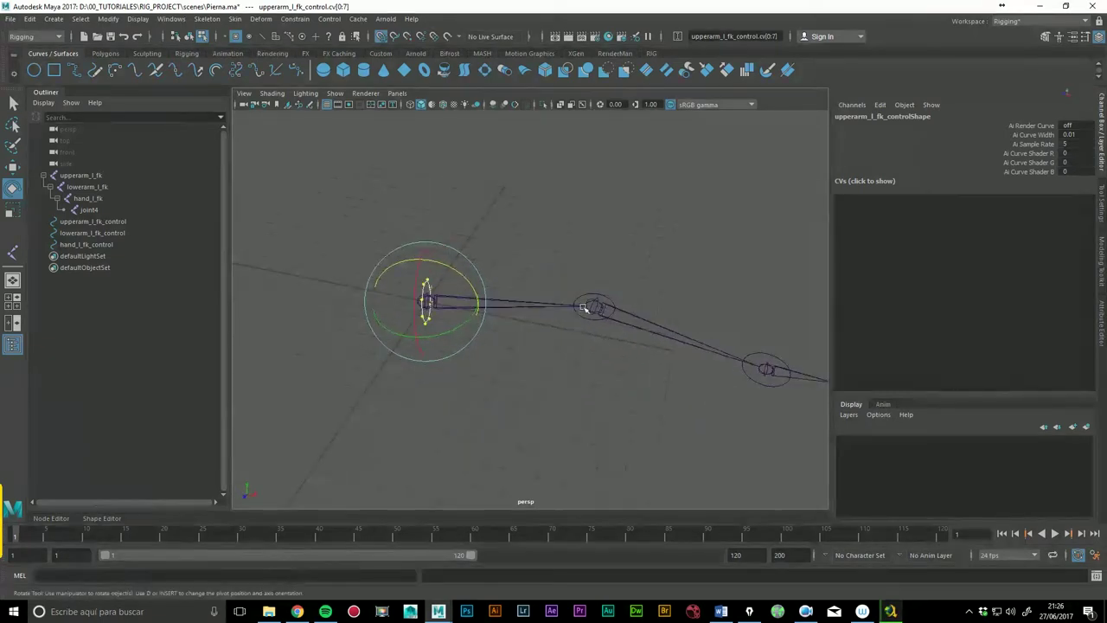
{"action": "left_click", "coordinate": [619, 304]}
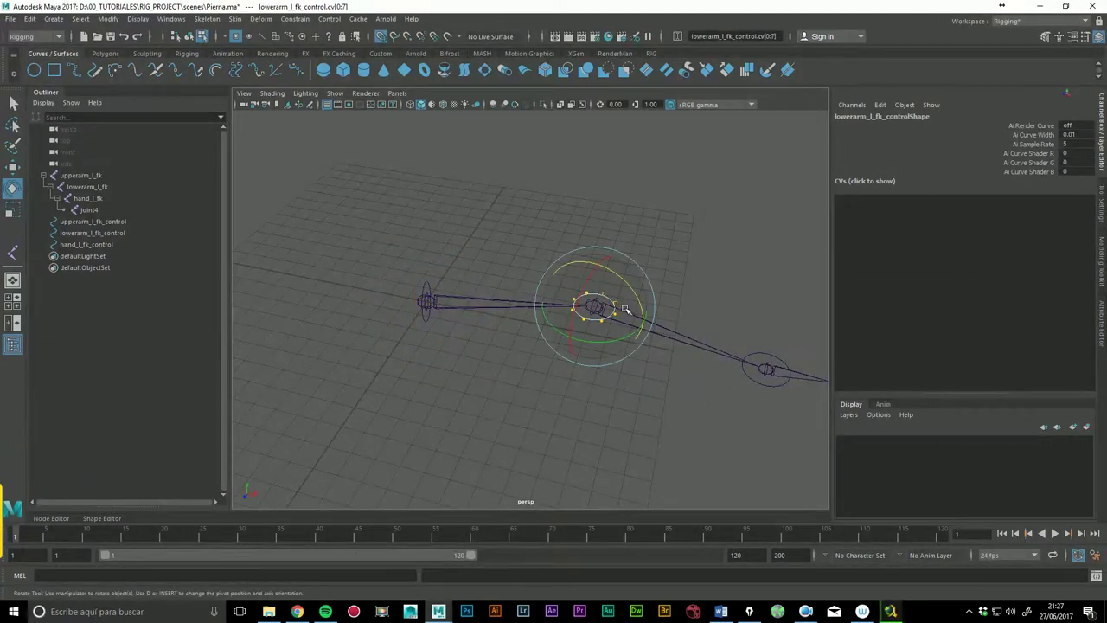
{"action": "mouse_move", "coordinate": [635, 298]}
{"action": "left_mouse_down"}
{"action": "mouse_move", "coordinate": [677, 365]}
{"action": "mouse_move", "coordinate": [712, 365]}
{"action": "mouse_move", "coordinate": [751, 320]}
{"action": "mouse_move", "coordinate": [601, 312]}
{"action": "mouse_move", "coordinate": [672, 383]}
{"action": "left_mouse_up"}
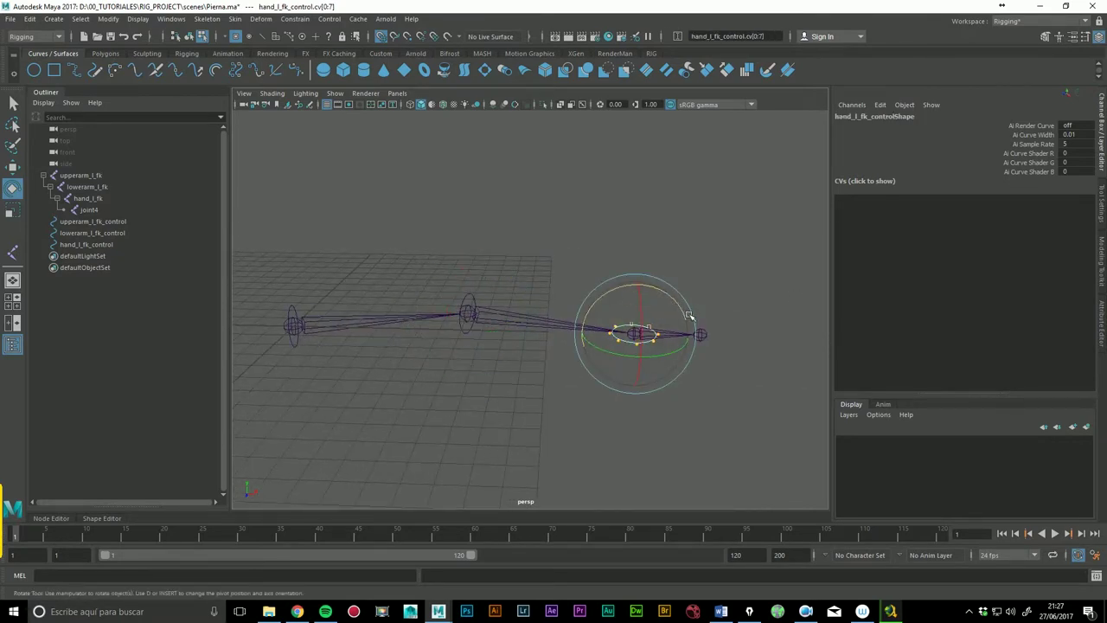
{"action": "left_click_drag", "start_coordinate": [678, 299], "coordinate": [734, 354]}
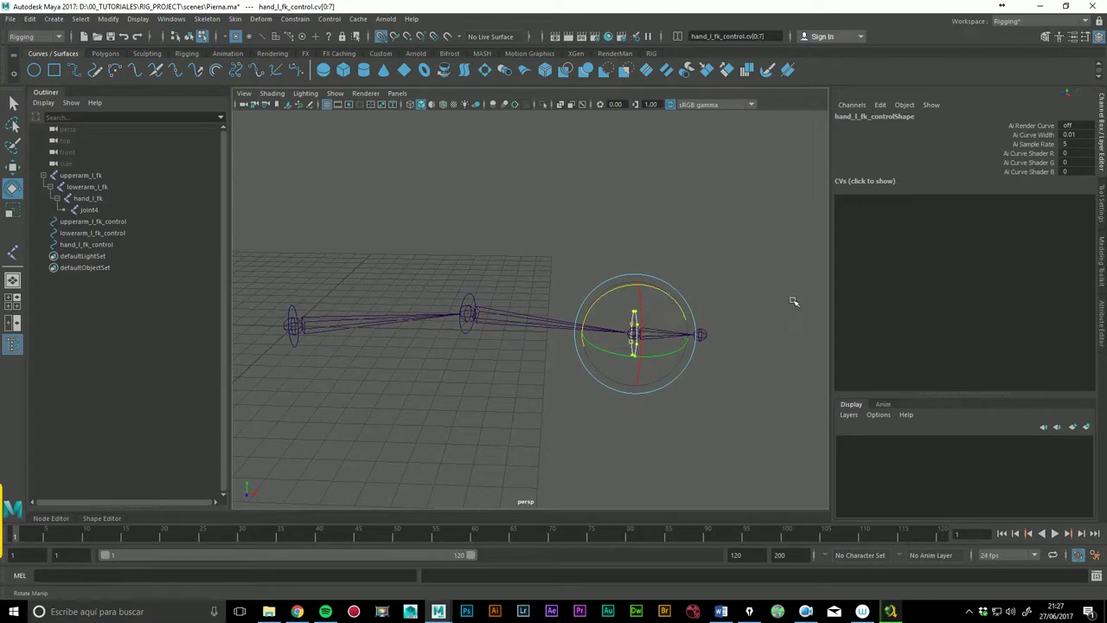
Step: Return to object mode and test-rotate the upper arm control
{"action": "left_click", "coordinate": [189, 36]}
{"action": "left_click", "coordinate": [563, 230]}
{"action": "mouse_move", "coordinate": [563, 230]}
{"action": "left_mouse_down", "text": "alt"}
{"action": "mouse_move", "coordinate": [549, 289]}
{"action": "mouse_move", "coordinate": [587, 241]}
{"action": "left_mouse_up", "text": "alt"}
{"action": "left_click", "coordinate": [331, 375]}
{"action": "left_click_drag", "start_coordinate": [318, 295], "coordinate": [313, 289]}
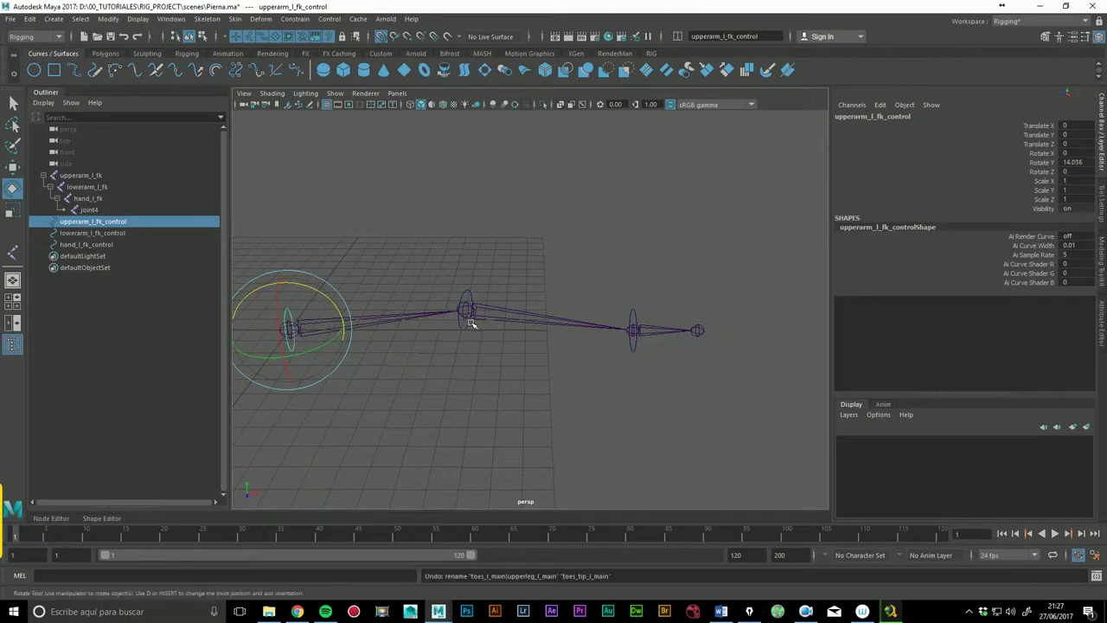
Step: Test-rotate the lower arm control, then parent upperarm_l_fk under upperarm_l_fk_control
{"action": "left_click", "coordinate": [507, 295]}
{"action": "mouse_move", "coordinate": [507, 295]}
{"action": "left_mouse_down"}
{"action": "mouse_move", "coordinate": [633, 267]}
{"action": "mouse_move", "coordinate": [542, 255]}
{"action": "mouse_move", "coordinate": [528, 264]}
{"action": "mouse_move", "coordinate": [570, 277]}
{"action": "left_mouse_up"}
{"action": "left_click", "coordinate": [586, 272]}
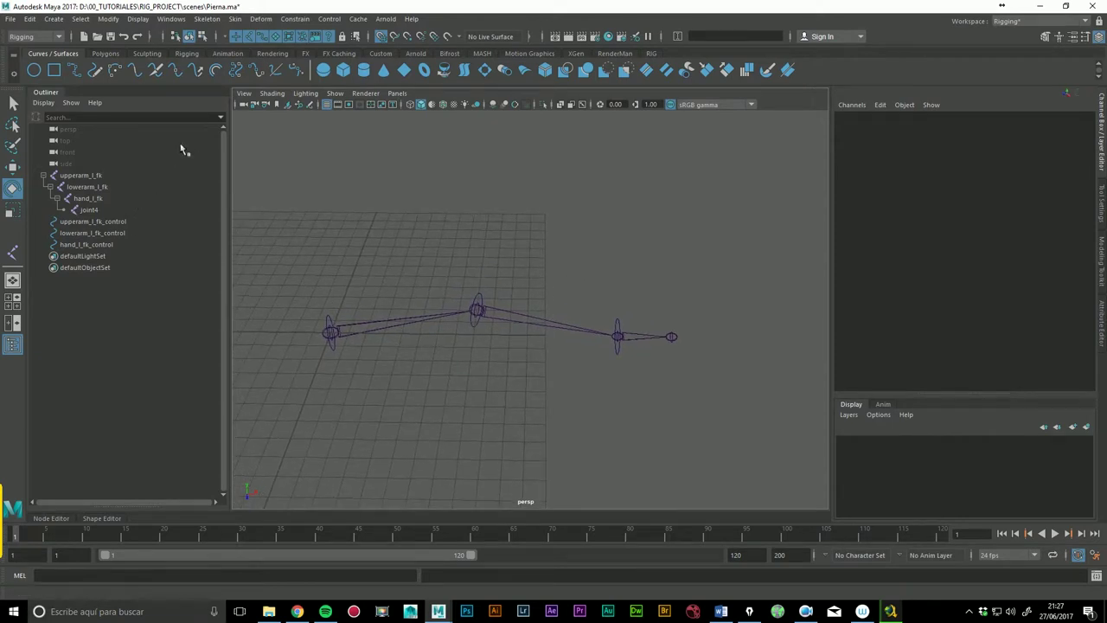
{"action": "left_click", "coordinate": [82, 176]}
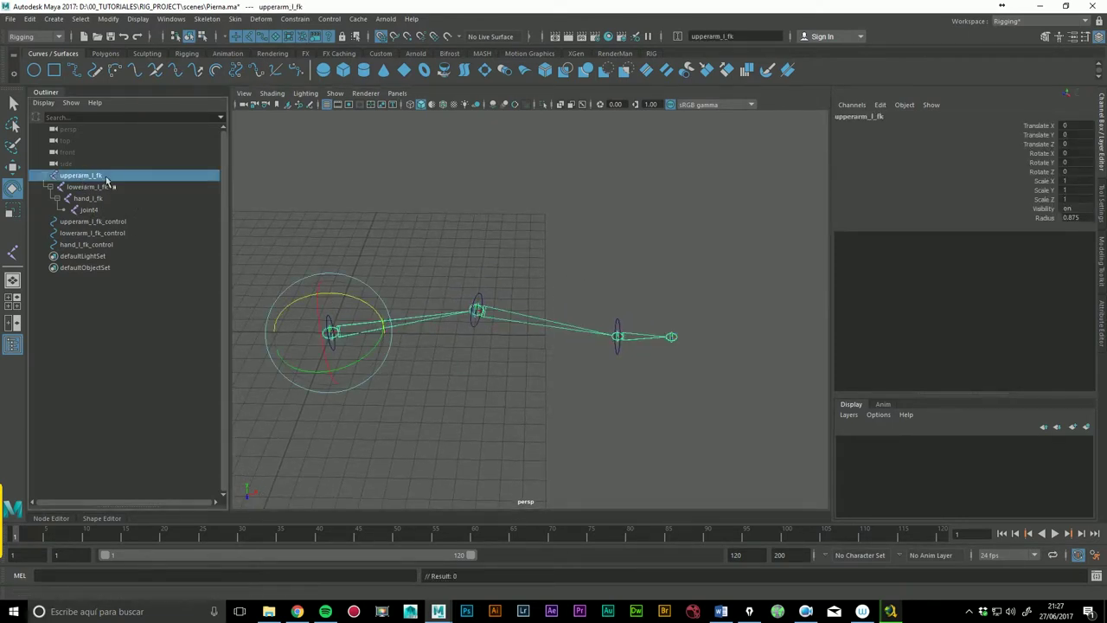
{"action": "middle_click_drag", "start_coordinate": [66, 178], "coordinate": [95, 223]}
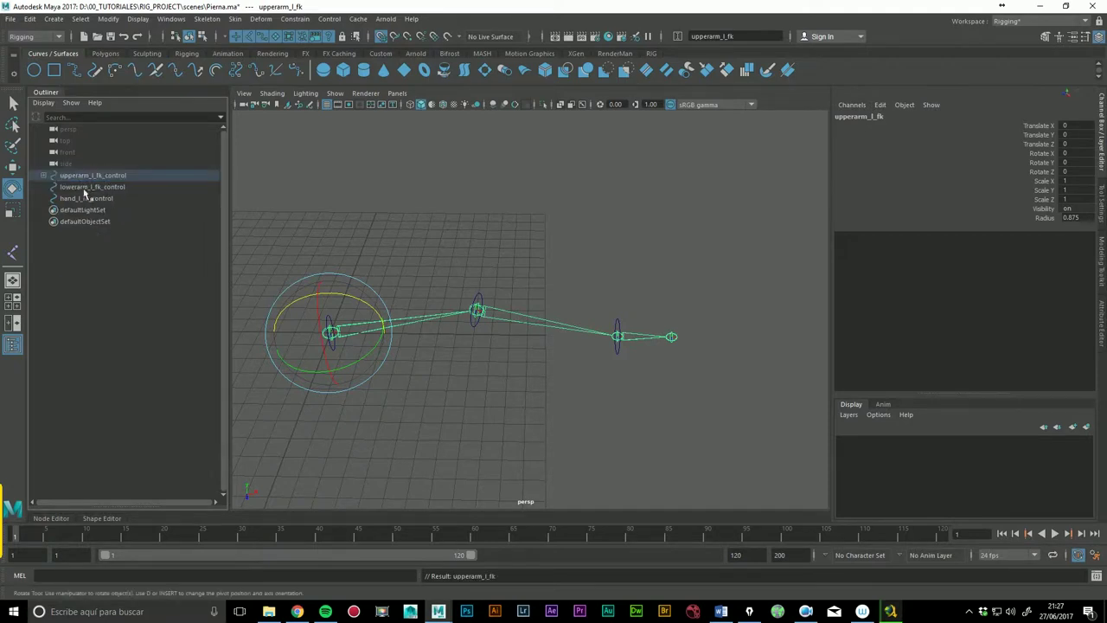
Step: Parent lowerarm_l_fk_control under the upperarm_l_fk joint in the Outliner
{"action": "left_click", "coordinate": [43, 176]}
{"action": "left_click", "coordinate": [51, 187]}
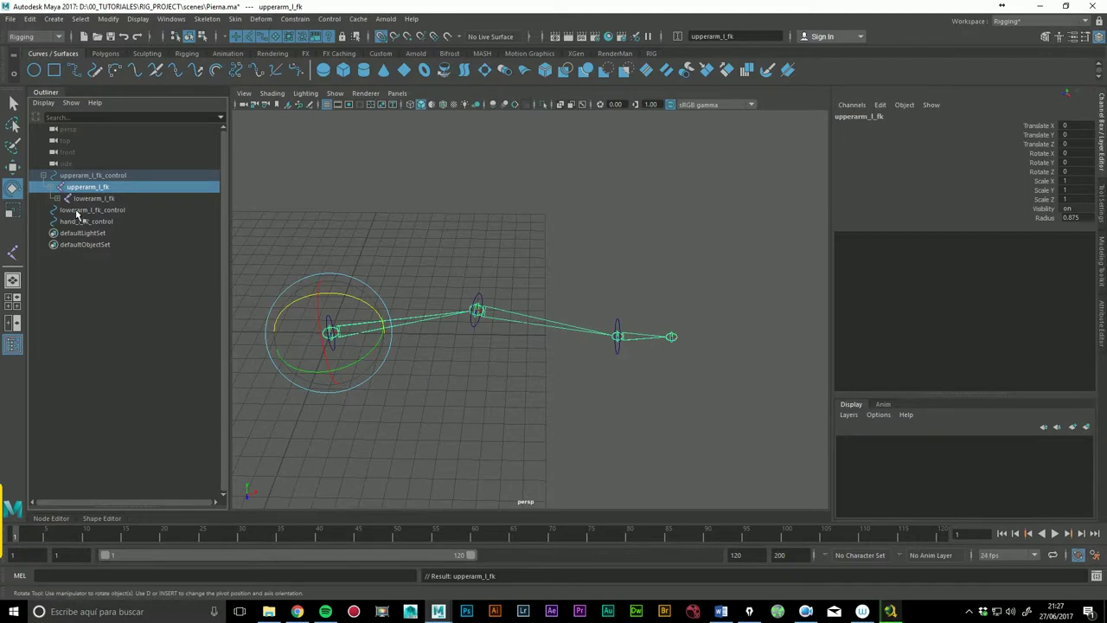
{"action": "left_click", "coordinate": [76, 211]}
{"action": "mouse_move", "coordinate": [104, 210]}
{"action": "middle_mouse_down"}
{"action": "mouse_move", "coordinate": [94, 191]}
{"action": "mouse_move", "coordinate": [102, 210]}
{"action": "middle_mouse_up"}
{"action": "left_click", "coordinate": [93, 198]}
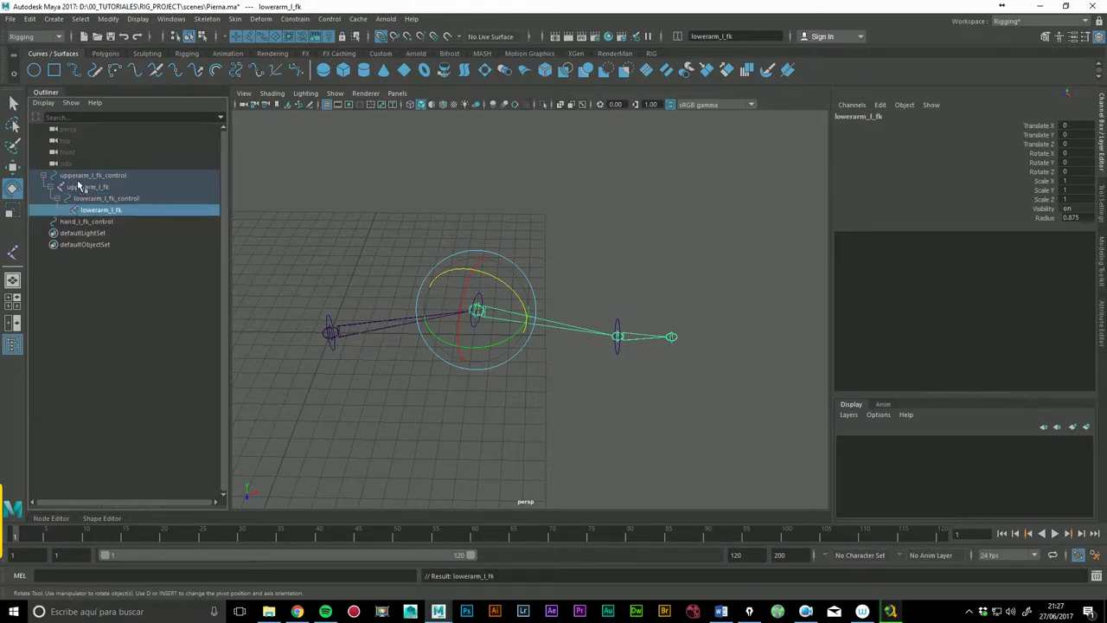
{"action": "left_click", "coordinate": [87, 188]}
Step: Parent hand_l_fk_control under lowerarm_l_fk, then rotate the upper arm control to test the chain
{"action": "left_click", "coordinate": [63, 210]}
{"action": "left_click", "coordinate": [70, 221]}
{"action": "left_click", "coordinate": [81, 245]}
{"action": "mouse_move", "coordinate": [81, 245]}
{"action": "middle_mouse_down"}
{"action": "mouse_move", "coordinate": [102, 221]}
{"action": "mouse_move", "coordinate": [96, 245]}
{"action": "middle_mouse_up"}
{"action": "left_click", "coordinate": [103, 223]}
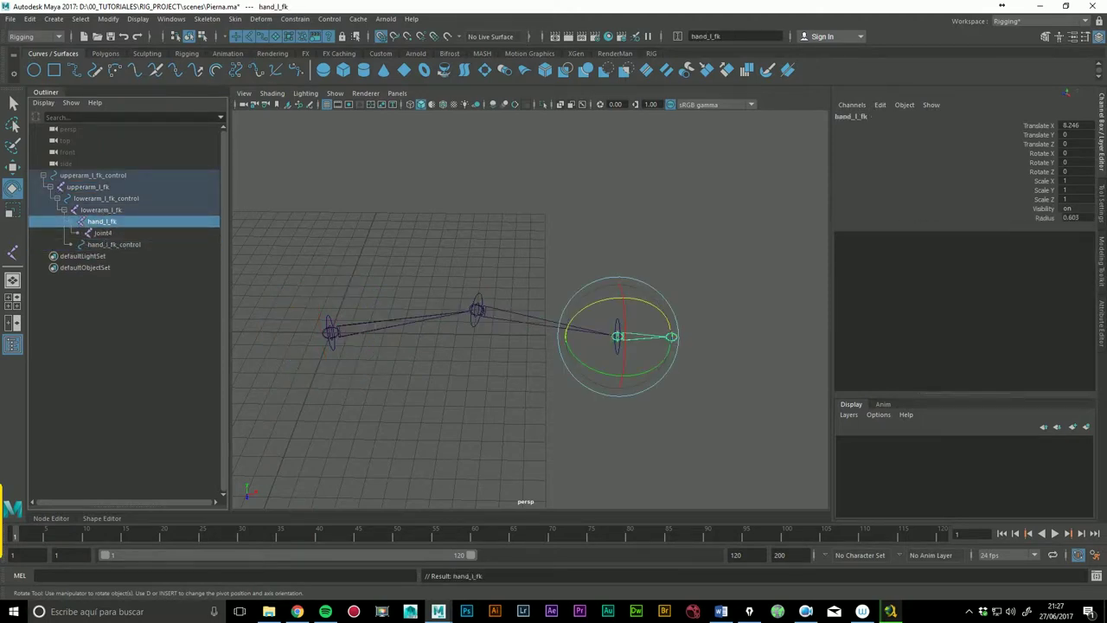
{"action": "left_click", "coordinate": [339, 285]}
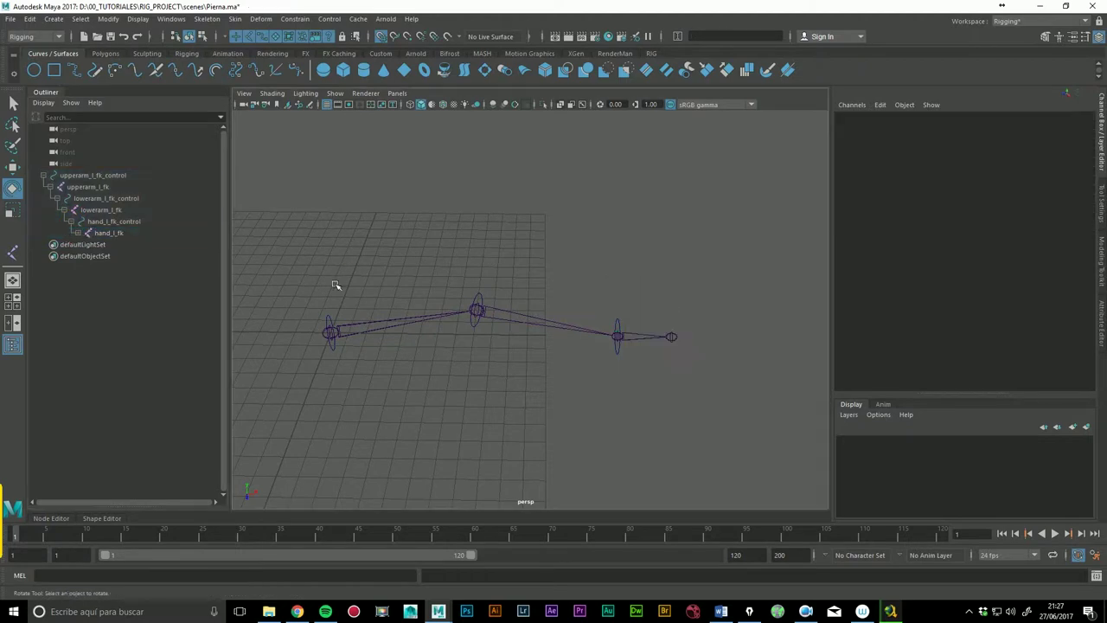
{"action": "left_click", "coordinate": [345, 332]}
{"action": "left_click_drag", "start_coordinate": [345, 332], "coordinate": [392, 319]}
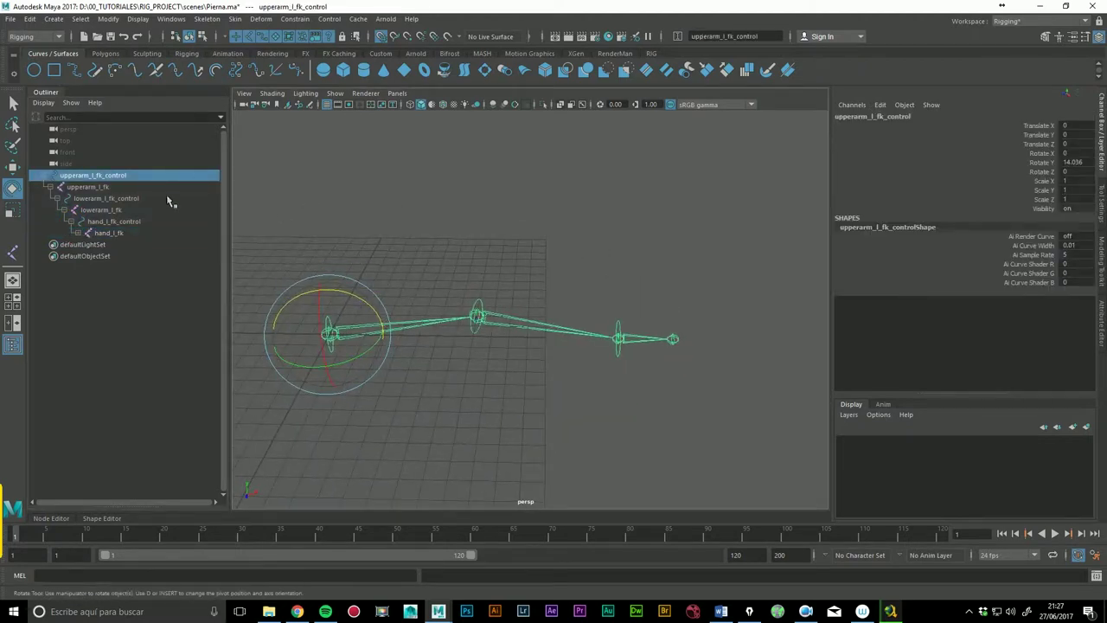
Step: Scale up the CVs of all three FK control circles, each around its own centre
{"action": "left_click", "coordinate": [105, 198]}
{"action": "left_click", "coordinate": [114, 222]}
{"action": "left_click", "coordinate": [130, 346]}
{"action": "left_click_drag", "start_coordinate": [292, 226], "coordinate": [662, 450]}
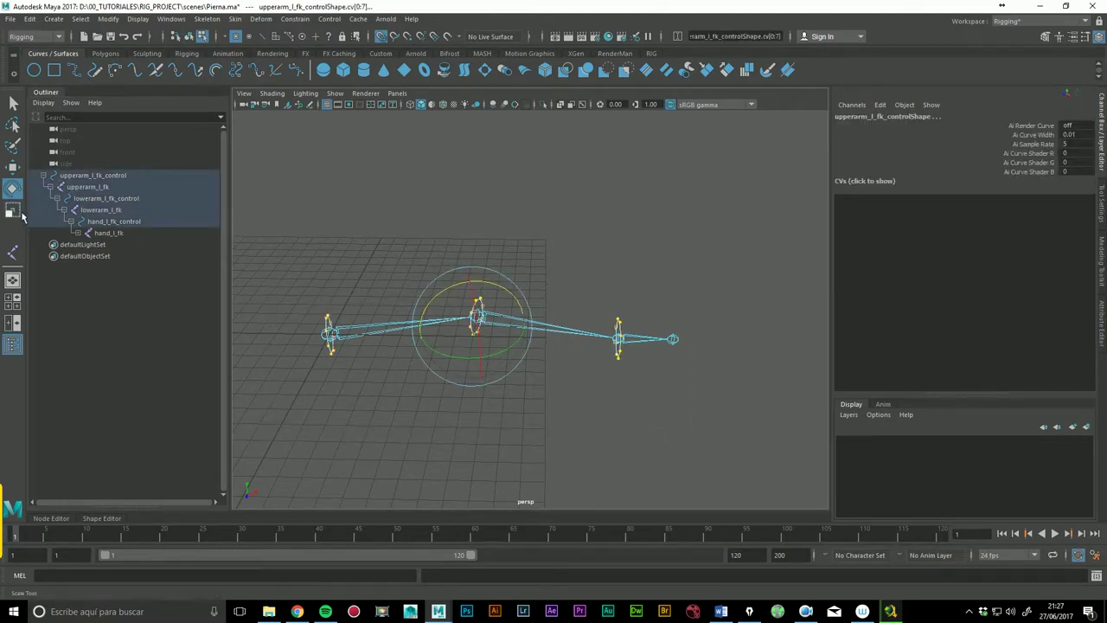
{"action": "double_click", "coordinate": [12, 211]}
{"action": "left_click", "coordinate": [968, 217]}
{"action": "left_click_drag", "start_coordinate": [455, 321], "coordinate": [562, 294]}
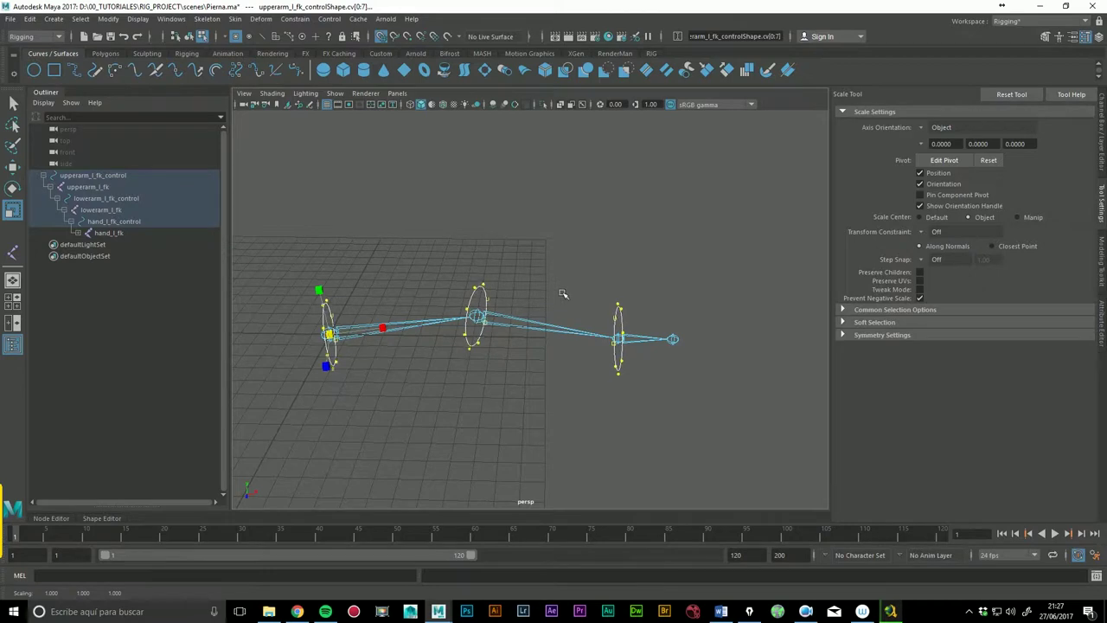
{"action": "left_click", "coordinate": [13, 166]}
{"action": "left_click", "coordinate": [367, 191]}
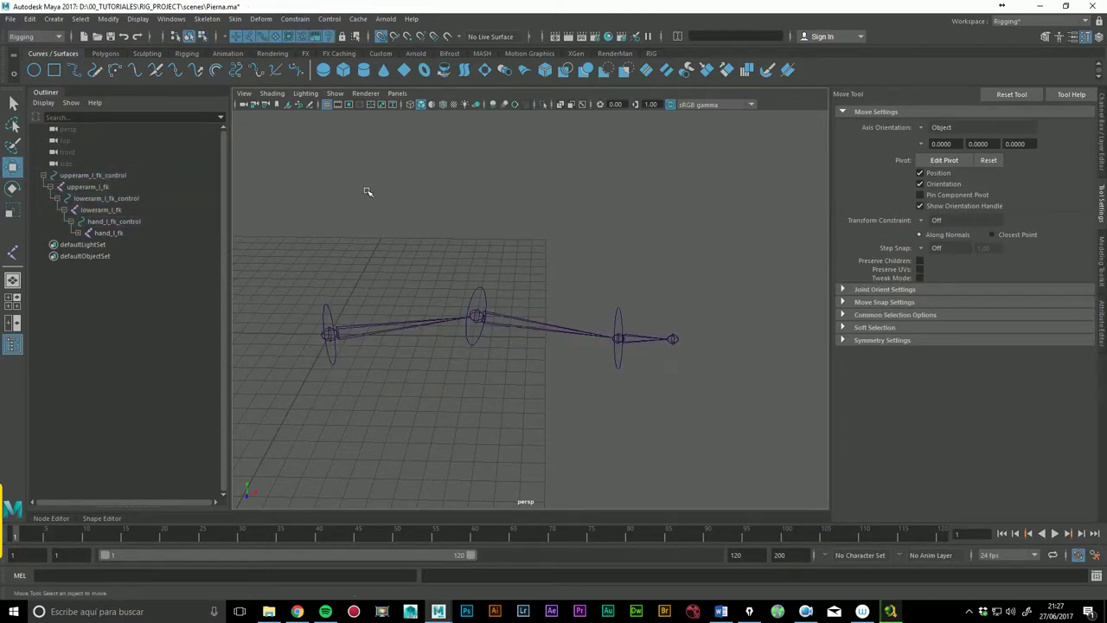
{"action": "left_click_drag", "start_coordinate": [444, 247], "coordinate": [424, 240], "text": "alt"}
{"action": "left_click", "coordinate": [337, 299]}
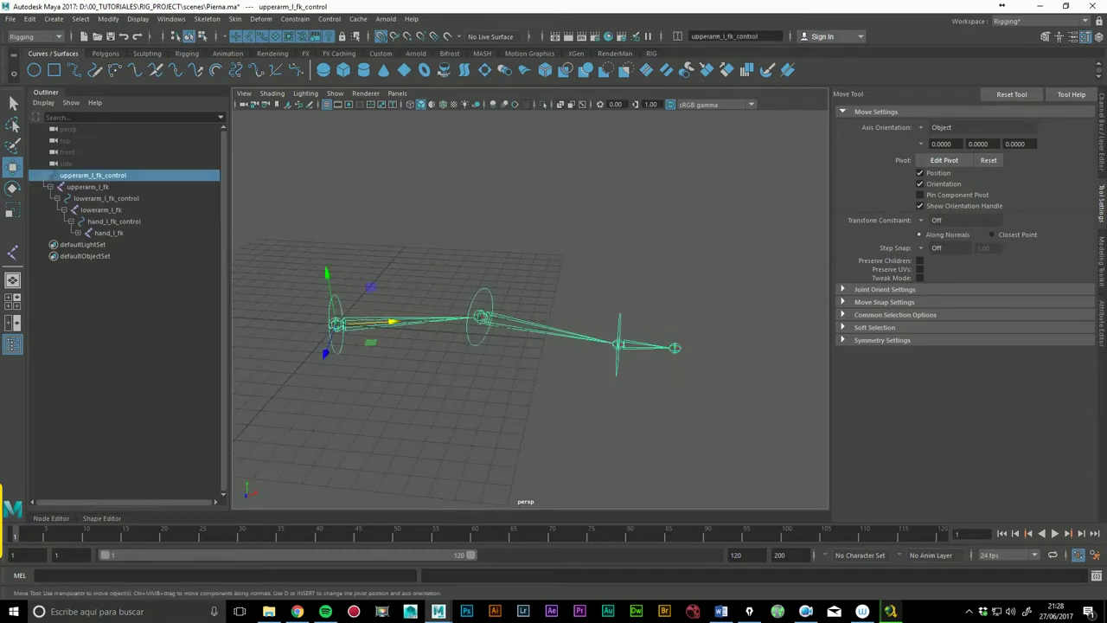
{"action": "key", "text": "e"}
{"action": "left_click_drag", "start_coordinate": [358, 291], "coordinate": [403, 299]}
{"action": "key", "text": "ctrl+z"}
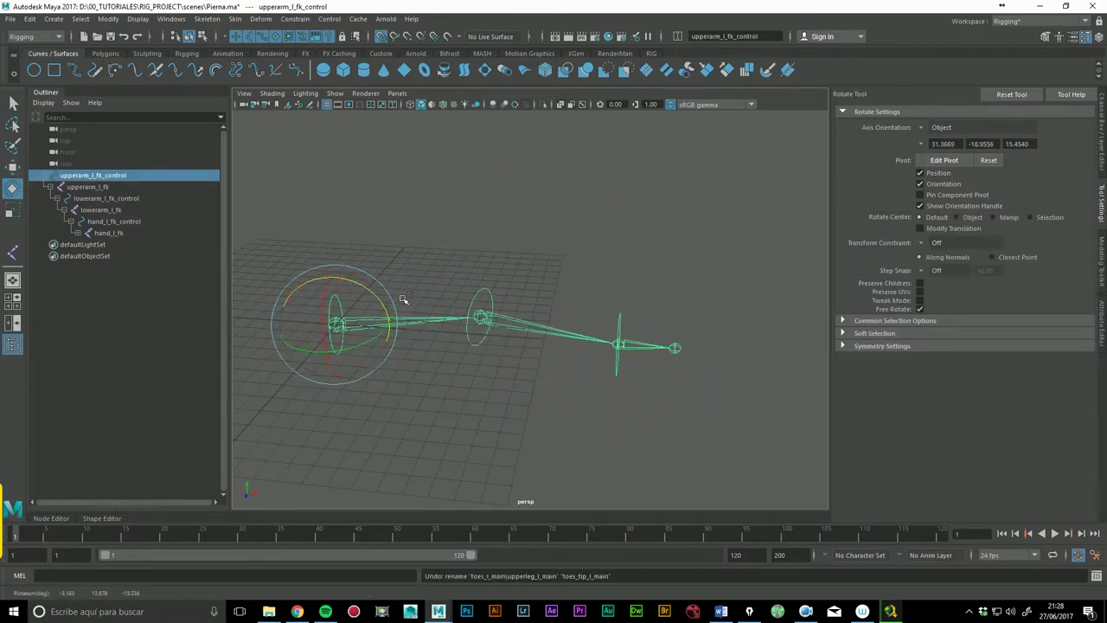
{"action": "left_click", "coordinate": [501, 311]}
{"action": "left_click_drag", "start_coordinate": [514, 341], "coordinate": [480, 345]}
{"action": "key", "text": "ctrl+z"}
{"action": "left_click", "coordinate": [666, 357]}
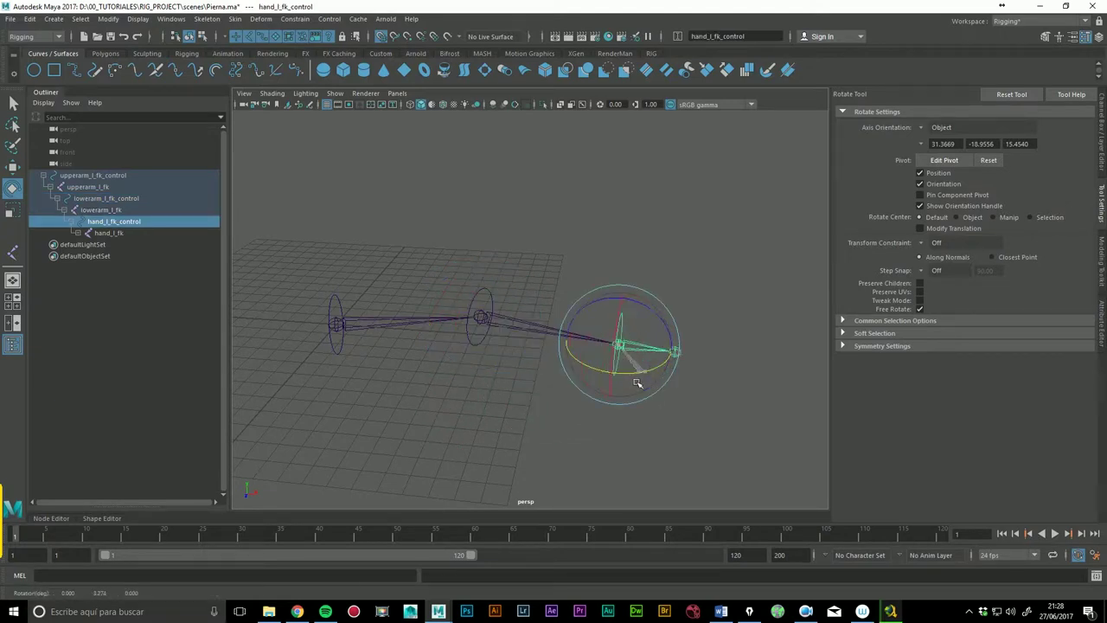
{"action": "left_click", "coordinate": [627, 244]}
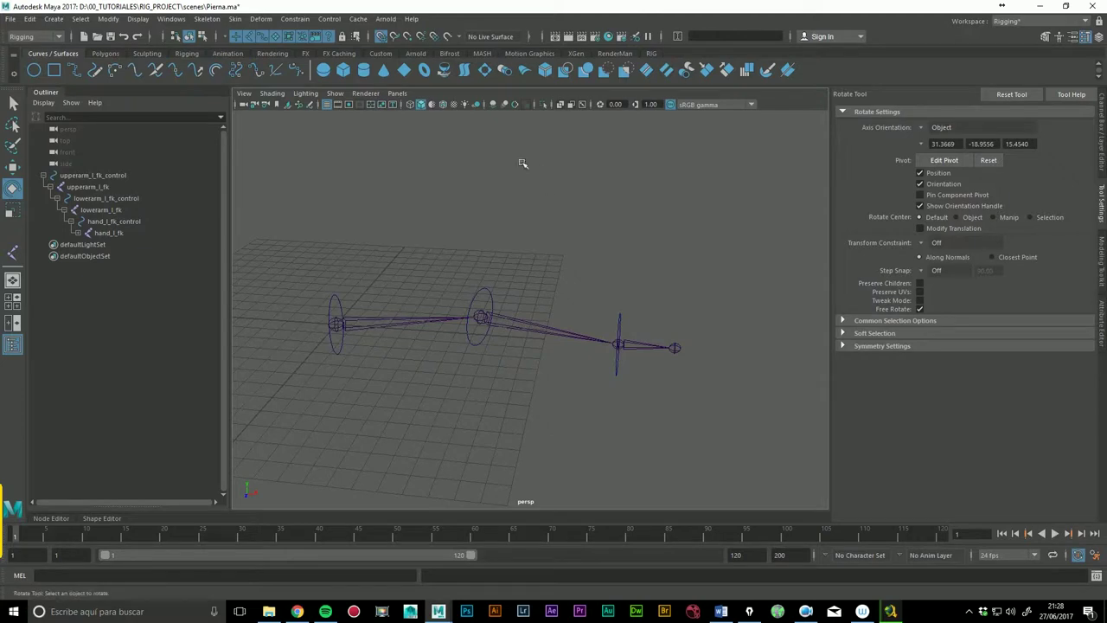
{"action": "left_click", "coordinate": [342, 324]}
{"action": "left_click", "coordinate": [1101, 139]}
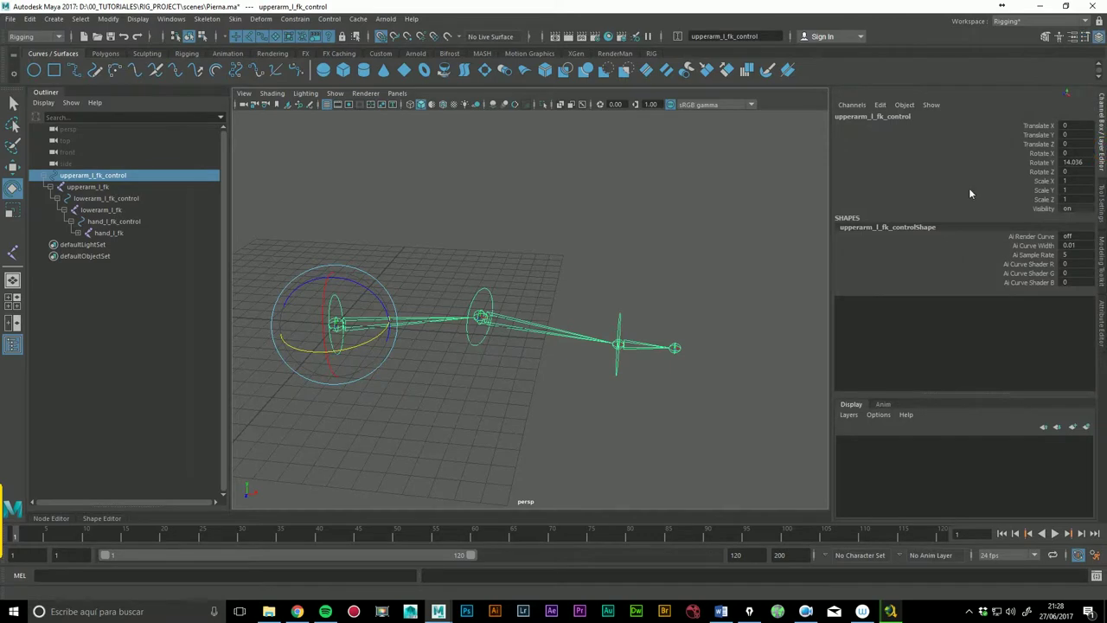
{"action": "left_click", "coordinate": [1047, 162]}
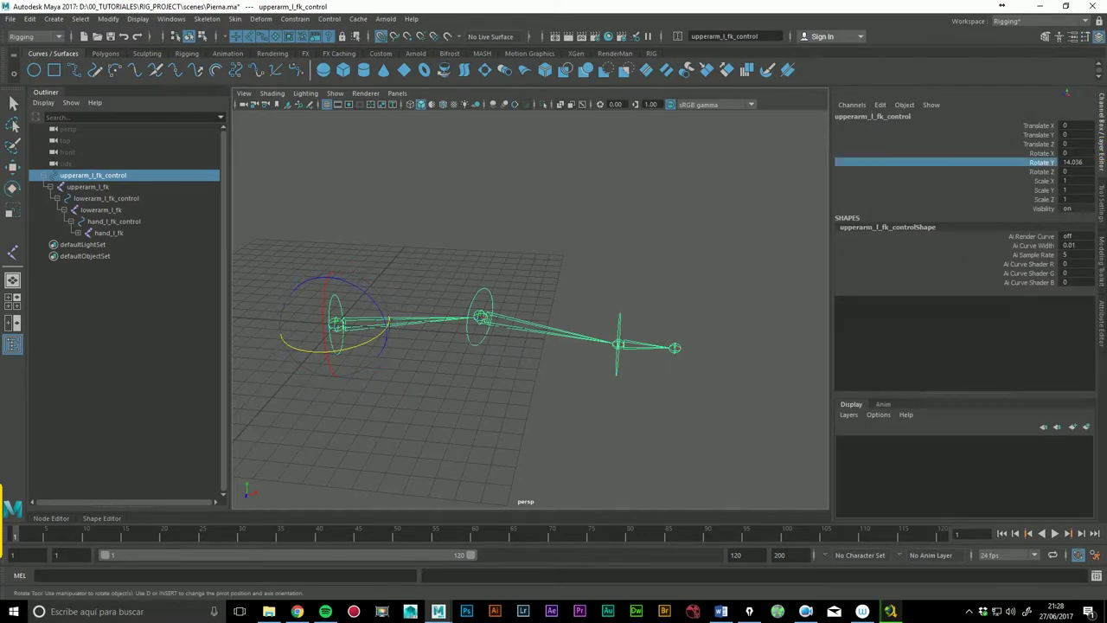
{"action": "left_click", "coordinate": [485, 291]}
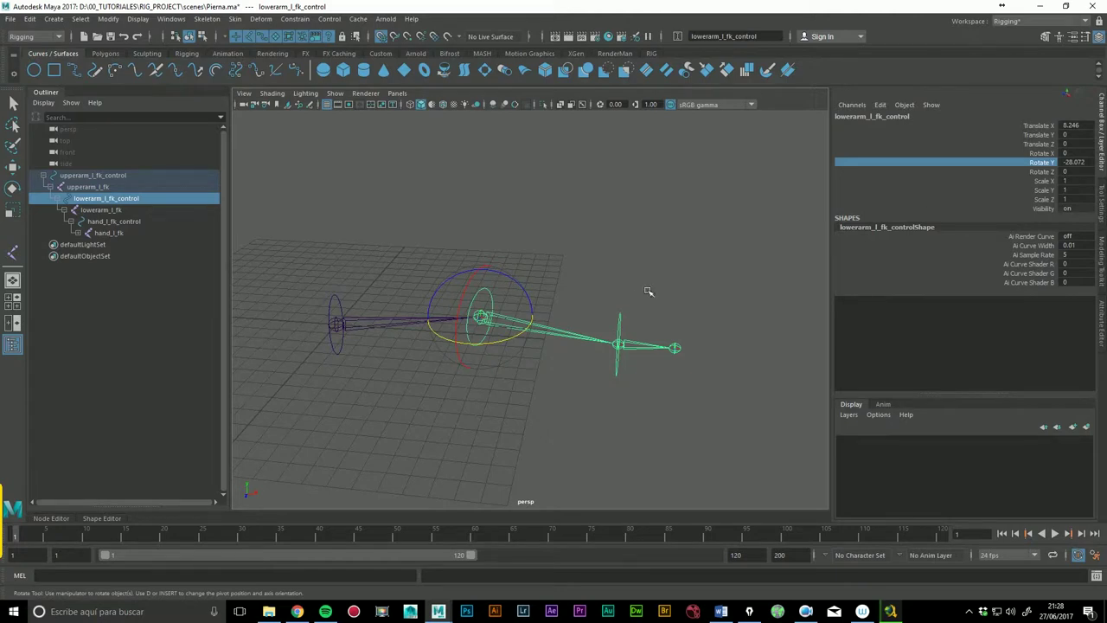
{"action": "left_click", "coordinate": [619, 319]}
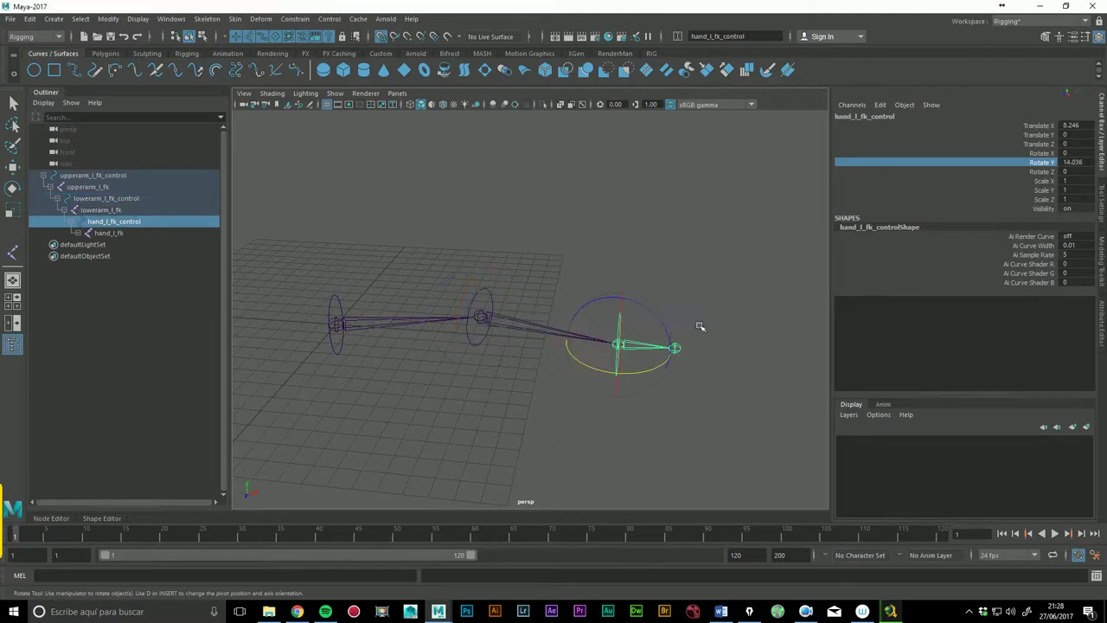
{"action": "left_click", "coordinate": [664, 231]}
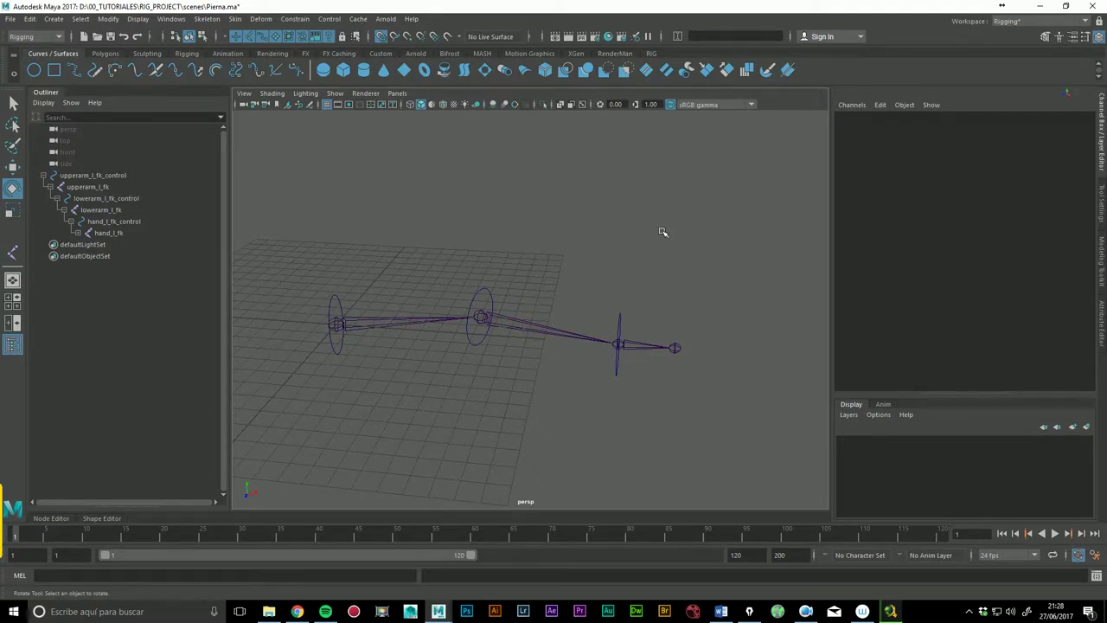
{"action": "left_click", "coordinate": [478, 290]}
{"action": "left_click_drag", "start_coordinate": [516, 358], "coordinate": [408, 356]}
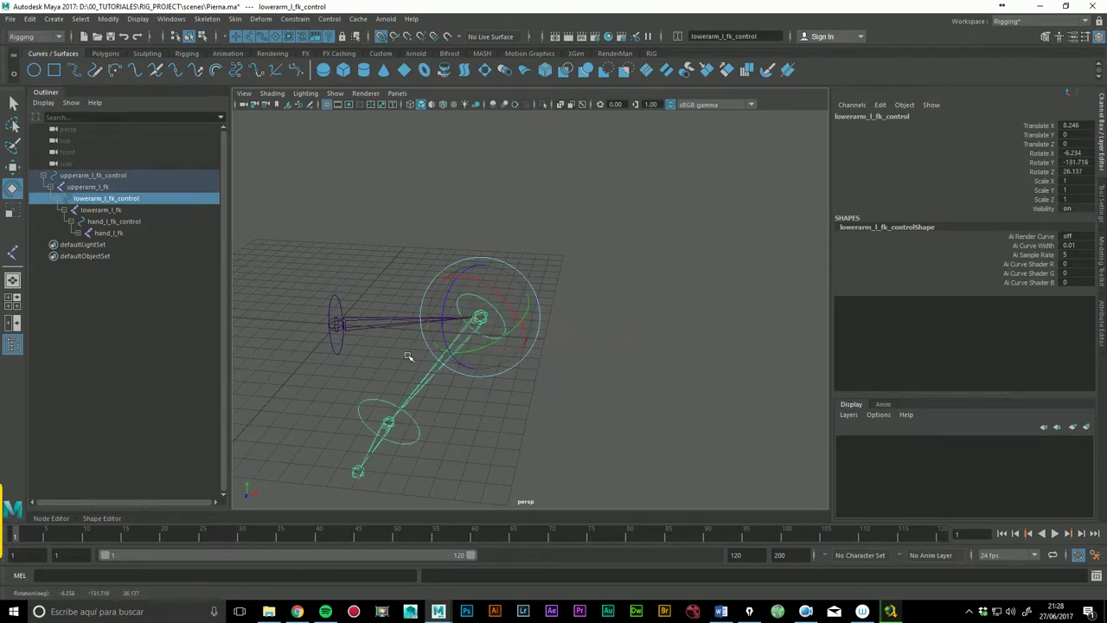
{"action": "key", "text": "ctrl+z"}
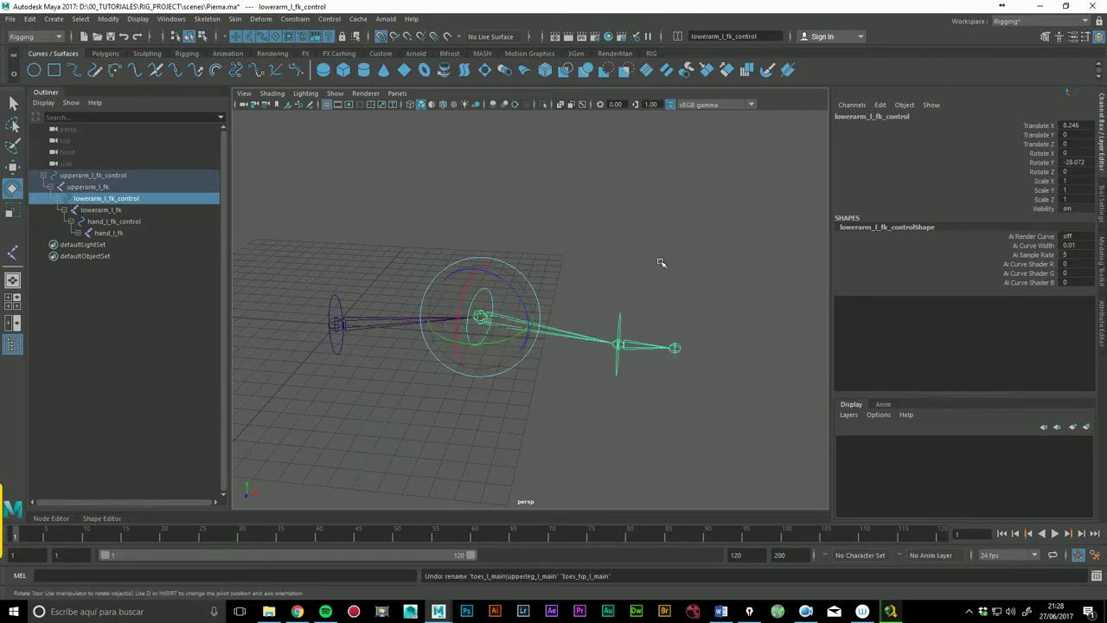
{"action": "key", "text": "ctrl+z"}
{"action": "left_click", "coordinate": [482, 294]}
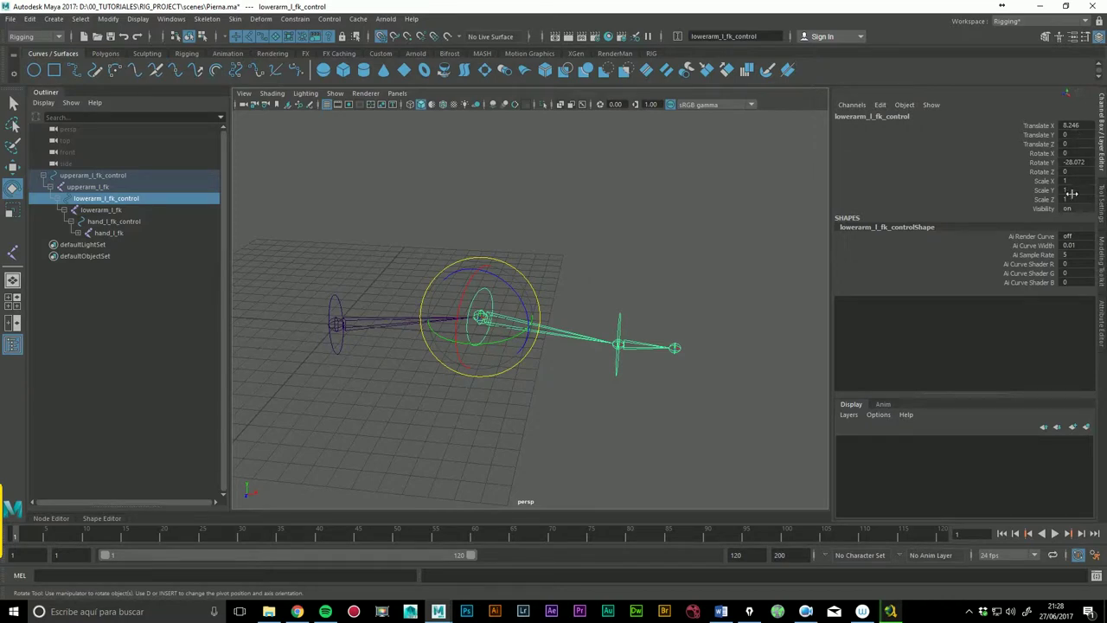
{"action": "left_click", "coordinate": [465, 244]}
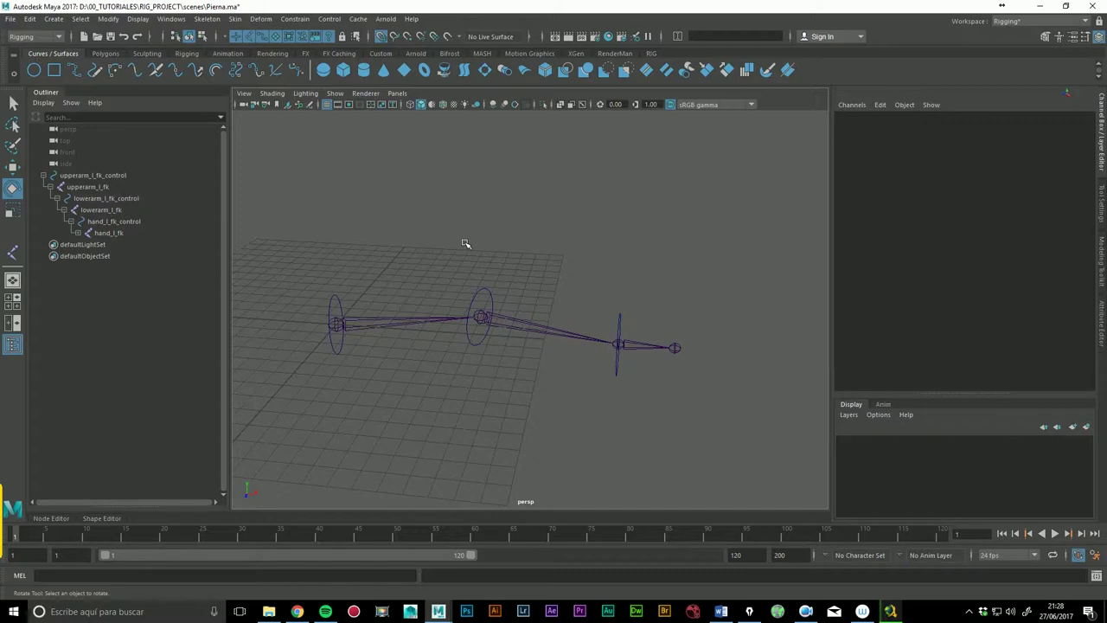
Step: Duplicate upperarm_l_fk, unparent the copy to world, and hide the original upperarm_l_fk_control rig
{"action": "left_click", "coordinate": [87, 187]}
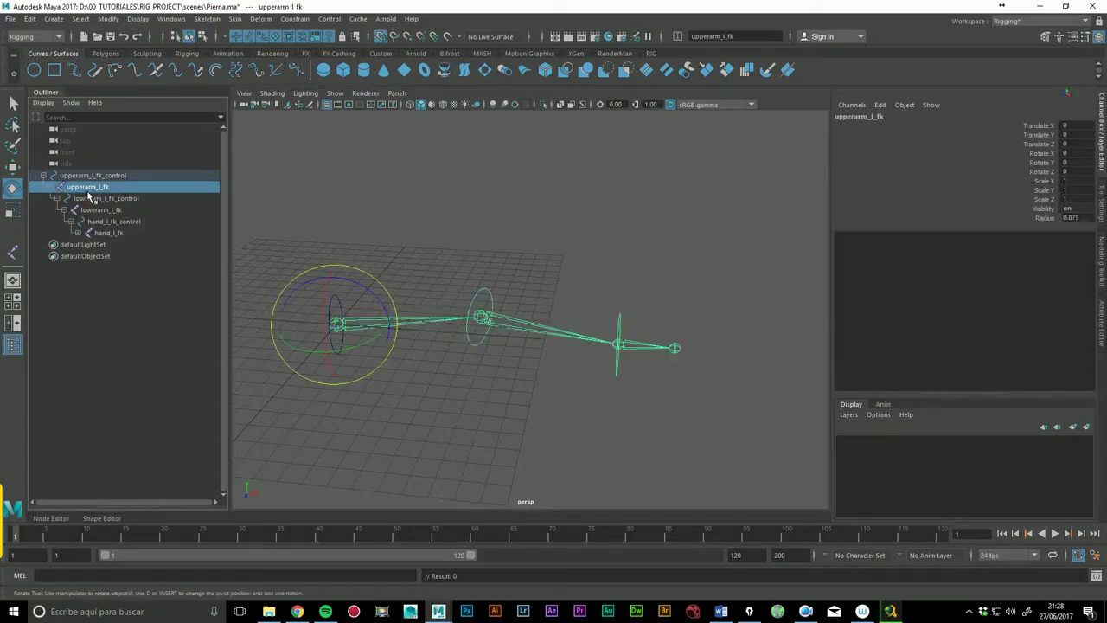
{"action": "key", "text": "ctrl+d"}
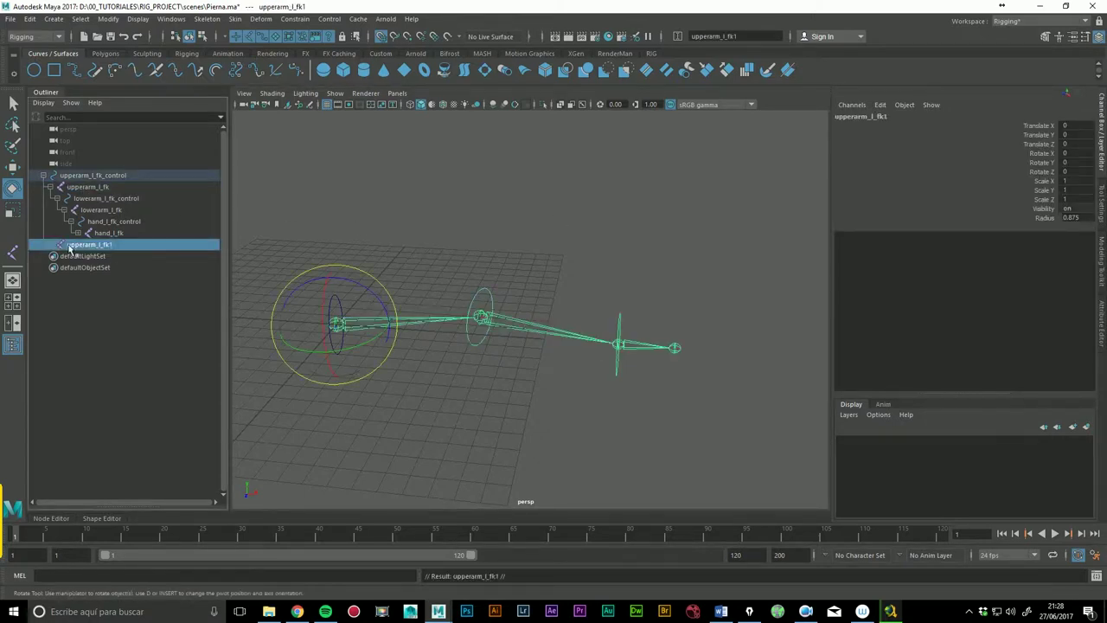
{"action": "left_click", "coordinate": [59, 245]}
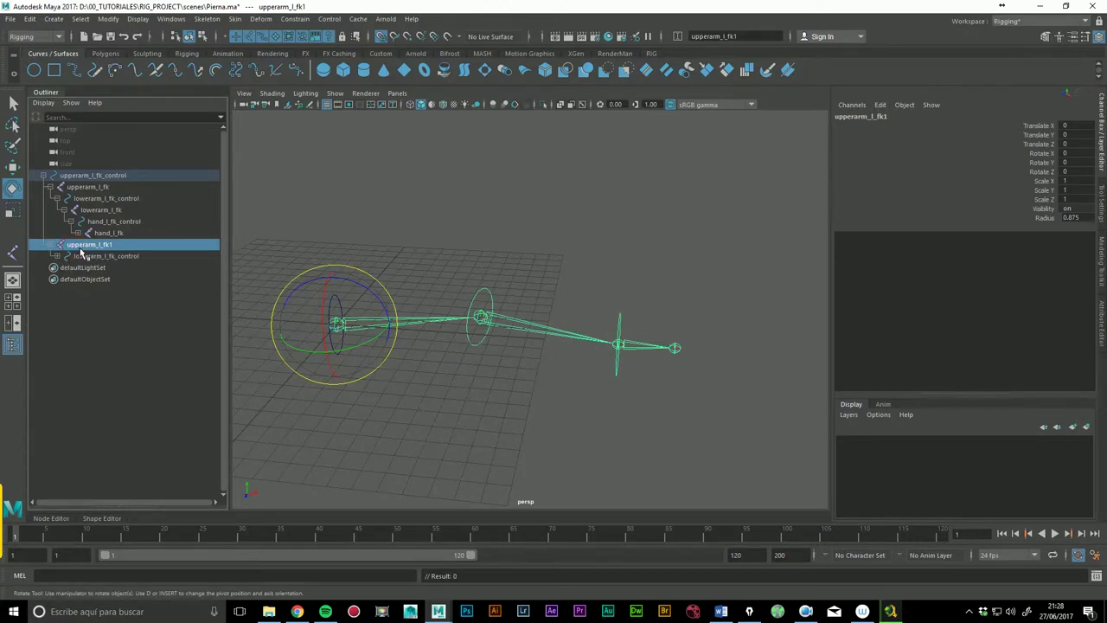
{"action": "key", "text": "shift+p"}
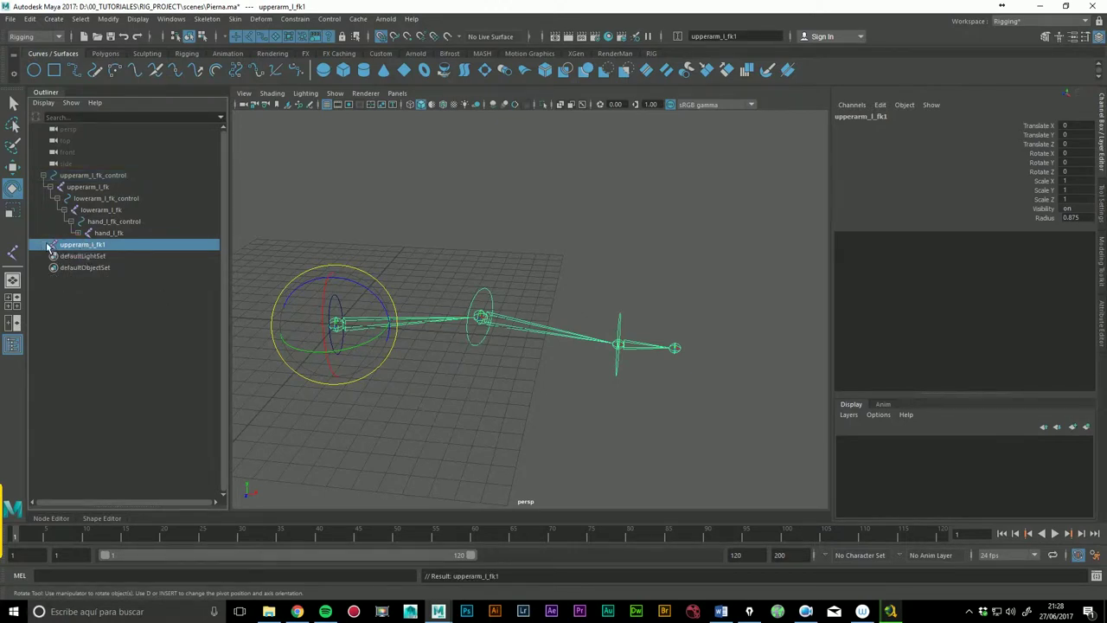
{"action": "left_click", "coordinate": [49, 256]}
{"action": "left_click", "coordinate": [63, 279]}
{"action": "left_click", "coordinate": [70, 291]}
{"action": "left_click", "coordinate": [91, 176]}
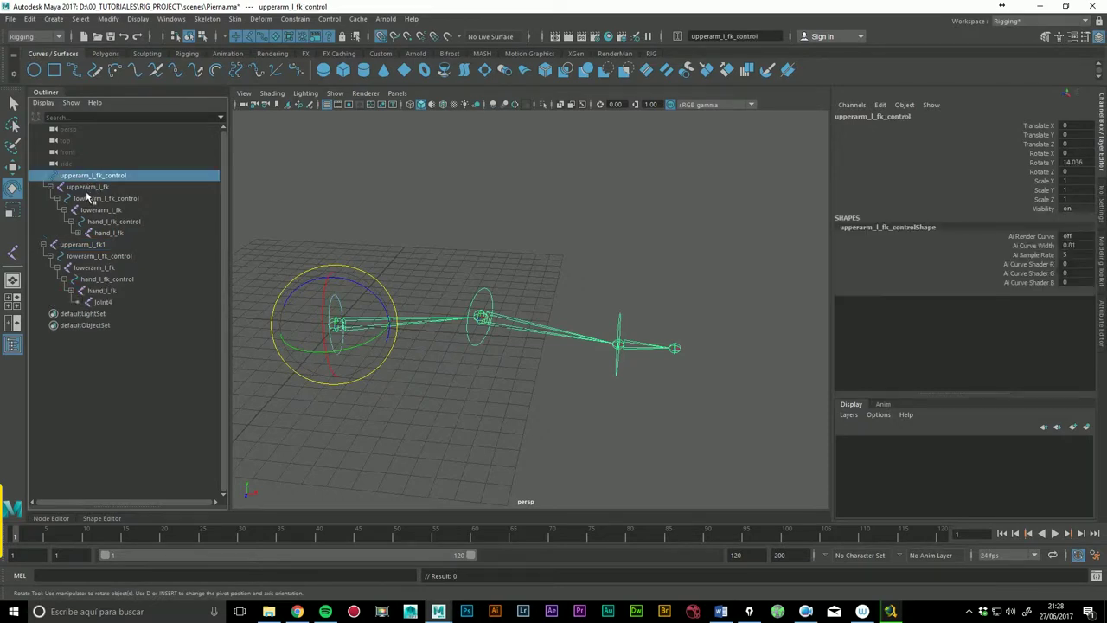
{"action": "key", "text": "ctrl+h"}
{"action": "left_click", "coordinate": [43, 175]}
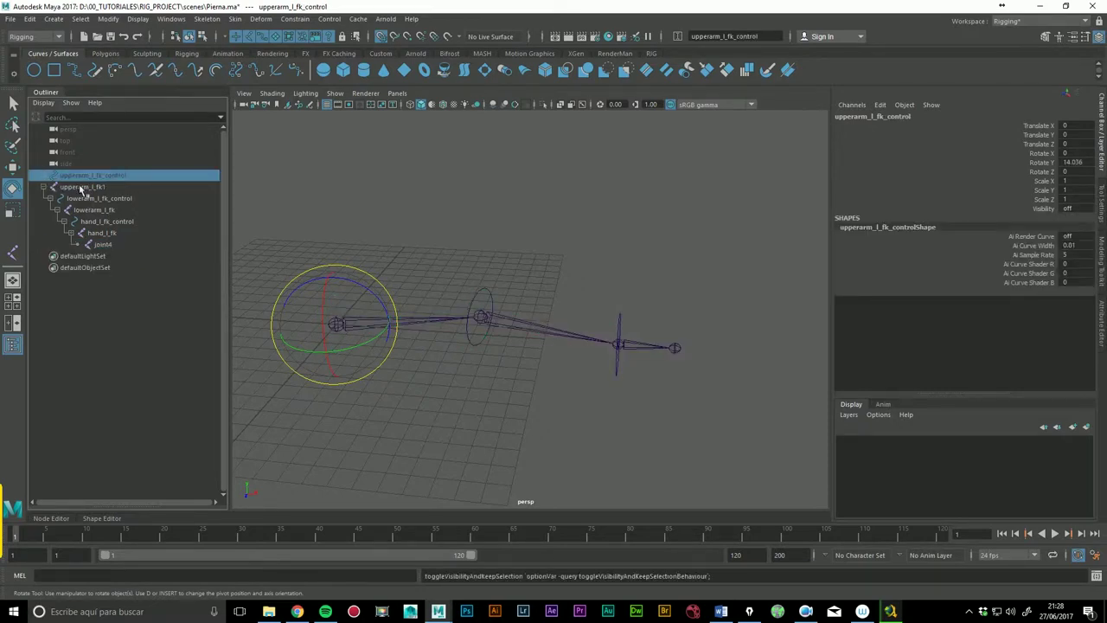
Step: In the duplicate, parent lowerarm_l_fk directly under upperarm_l_fk1 and hand_l_fk under lowerarm_l_fk
{"action": "left_click", "coordinate": [87, 199]}
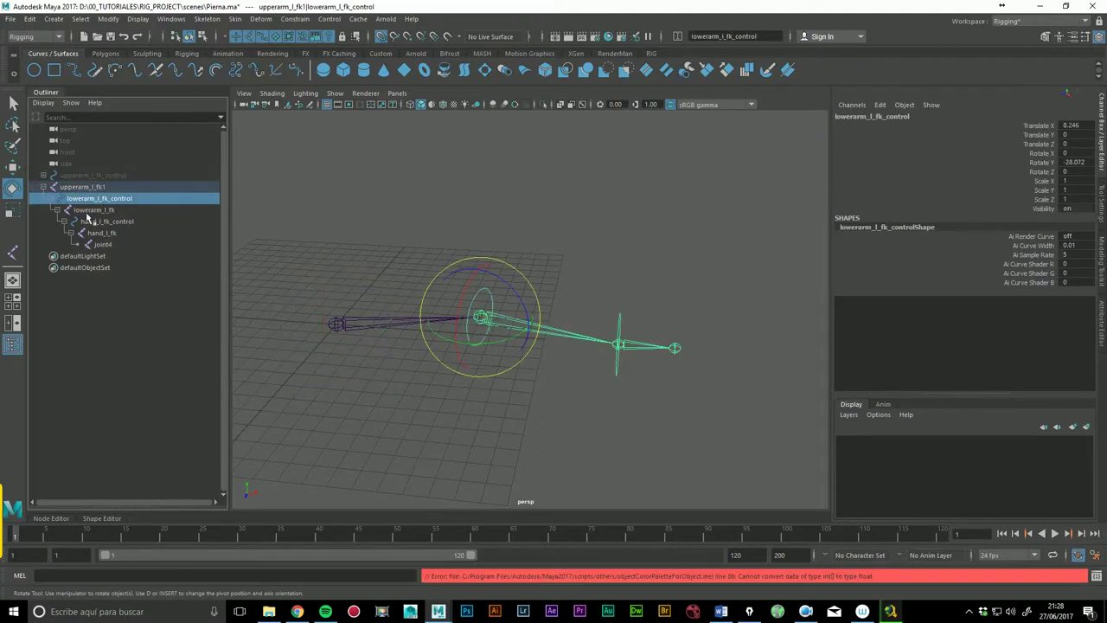
{"action": "left_click", "coordinate": [90, 210]}
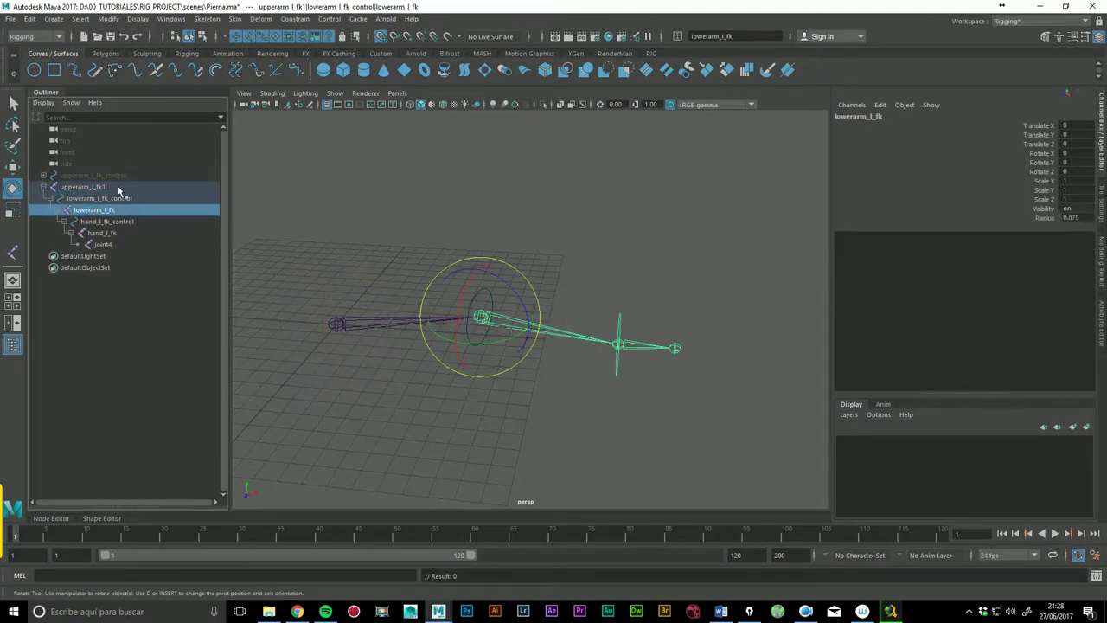
{"action": "middle_click_drag", "start_coordinate": [83, 216], "coordinate": [60, 187]}
{"action": "left_click", "coordinate": [59, 210]}
{"action": "left_click", "coordinate": [56, 221]}
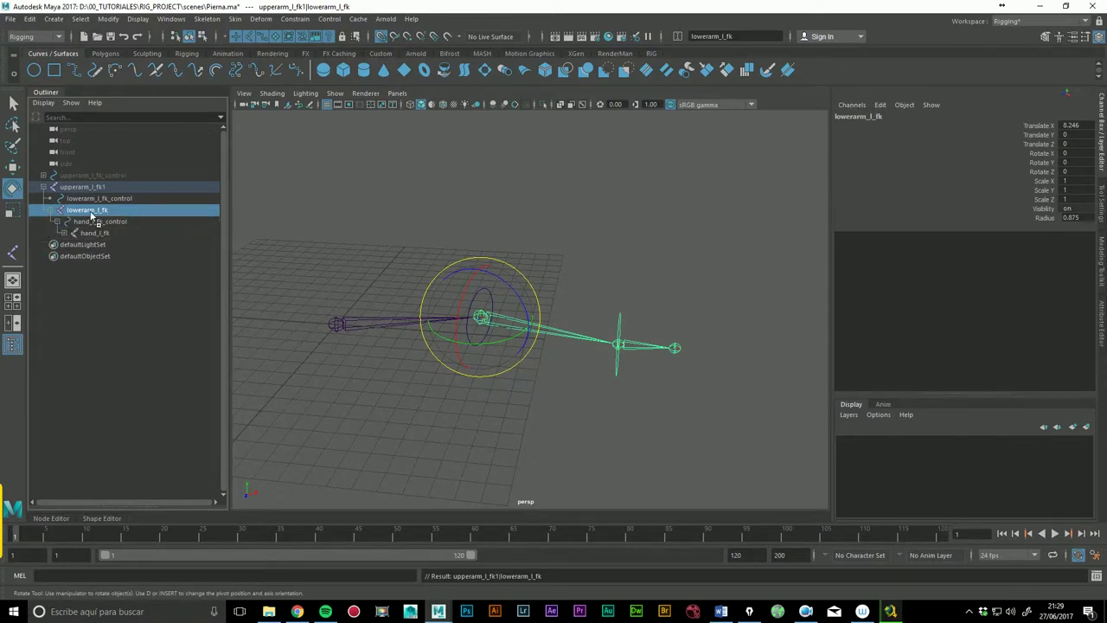
{"action": "left_click", "coordinate": [90, 232]}
{"action": "left_click", "coordinate": [63, 232]}
Step: Delete the duplicate's hand_l_fk_control and lowerarm_l_fk_control curves
{"action": "left_click", "coordinate": [93, 221]}
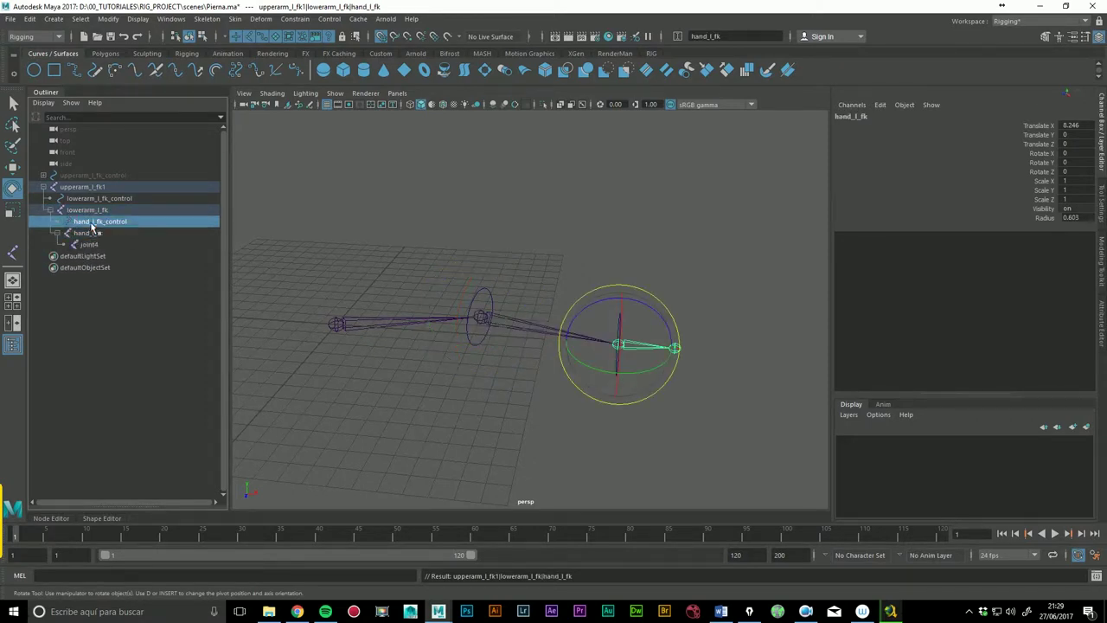
{"action": "left_click", "coordinate": [93, 224]}
{"action": "key", "text": "Delete"}
{"action": "double_click", "coordinate": [100, 198]}
{"action": "left_click", "coordinate": [84, 188]}
{"action": "left_click", "coordinate": [78, 198]}
{"action": "key", "text": "Delete"}
{"action": "left_click", "coordinate": [78, 186]}
{"action": "left_click", "coordinate": [450, 291]}
{"action": "left_click_drag", "start_coordinate": [450, 292], "coordinate": [549, 349], "text": "alt"}
{"action": "key", "text": "ctrl+z"}
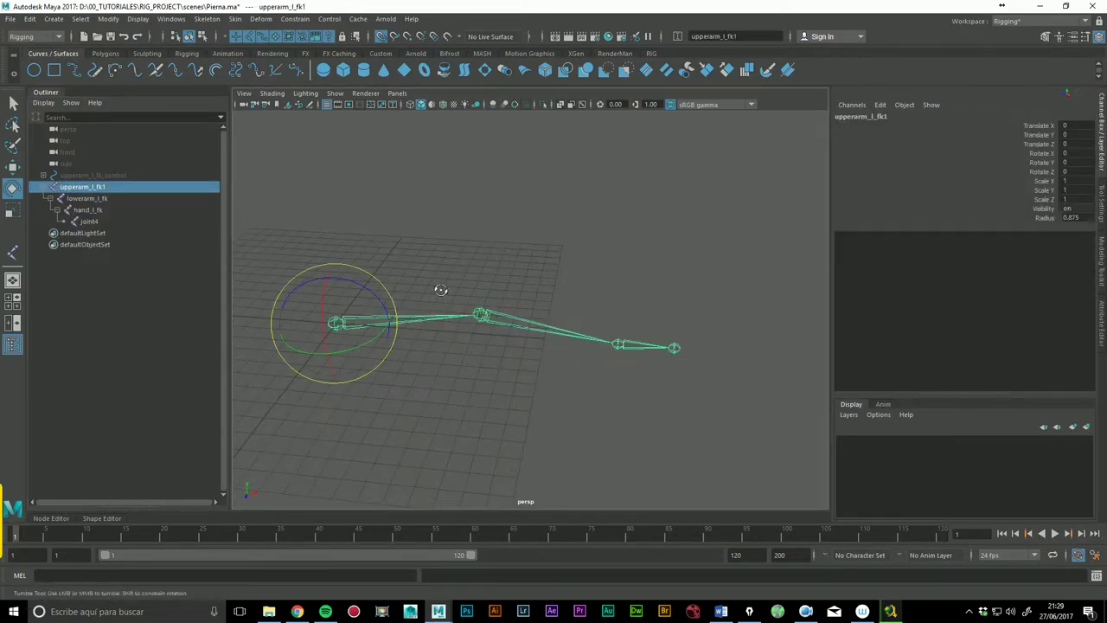
Step: Rename upperarm_l_fk1 to upperarm_l_main and lowerarm_l_fk to lowerarm_l_main
{"action": "left_click_drag", "start_coordinate": [441, 290], "coordinate": [427, 295], "text": "alt"}
{"action": "double_click", "coordinate": [95, 186]}
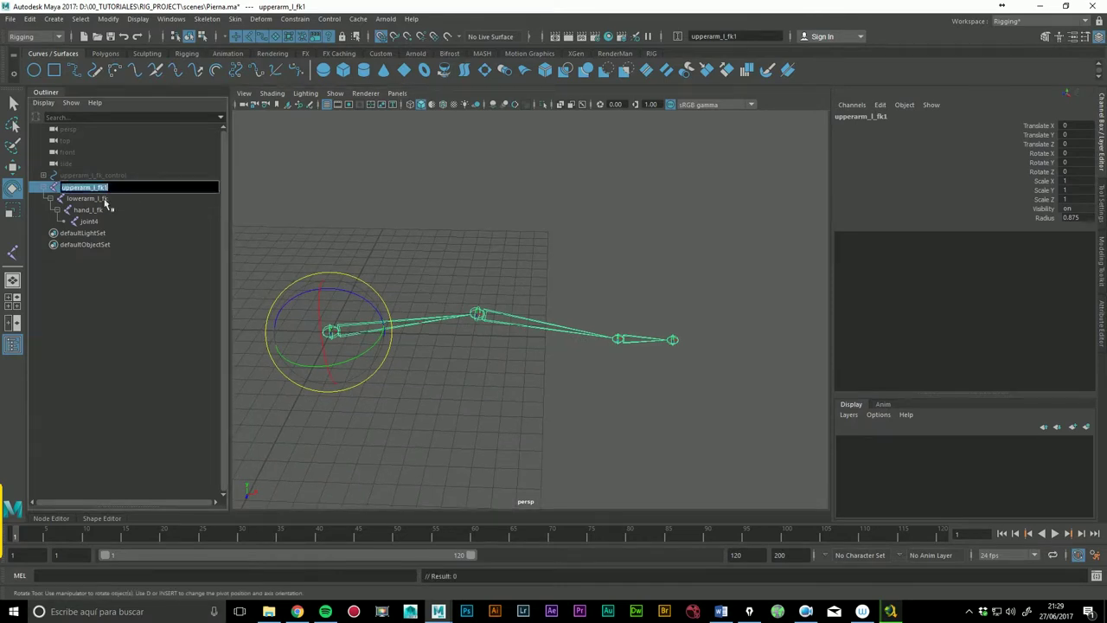
{"action": "double_click", "coordinate": [103, 188]}
{"action": "type", "text": "main"}
{"action": "key", "text": "Return"}
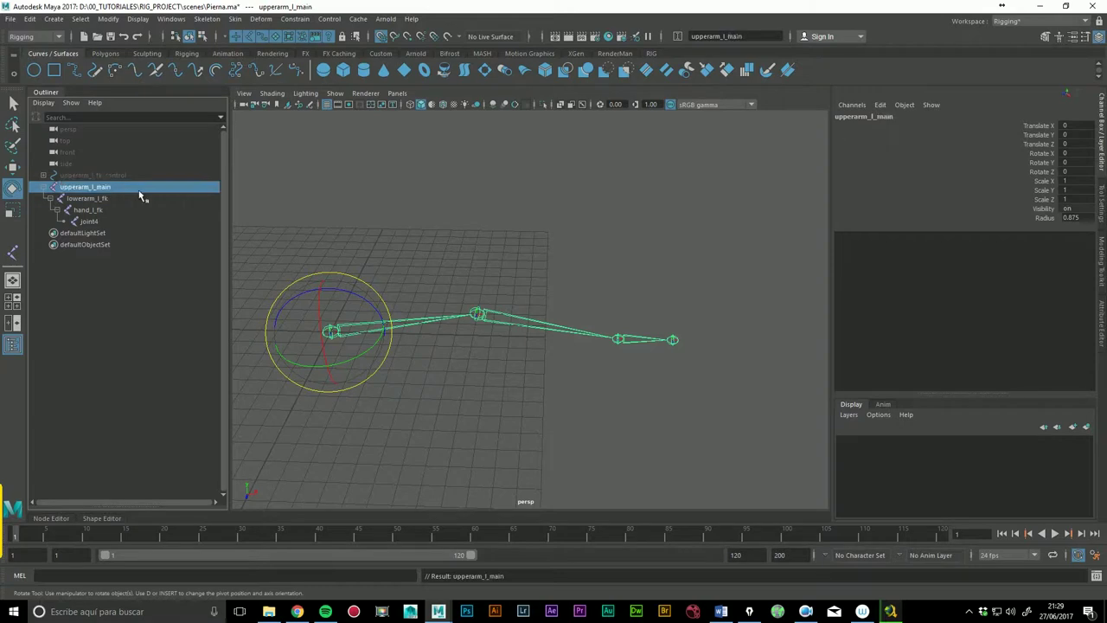
{"action": "left_click", "coordinate": [88, 198]}
{"action": "double_click", "coordinate": [108, 199]}
{"action": "double_click", "coordinate": [107, 199]}
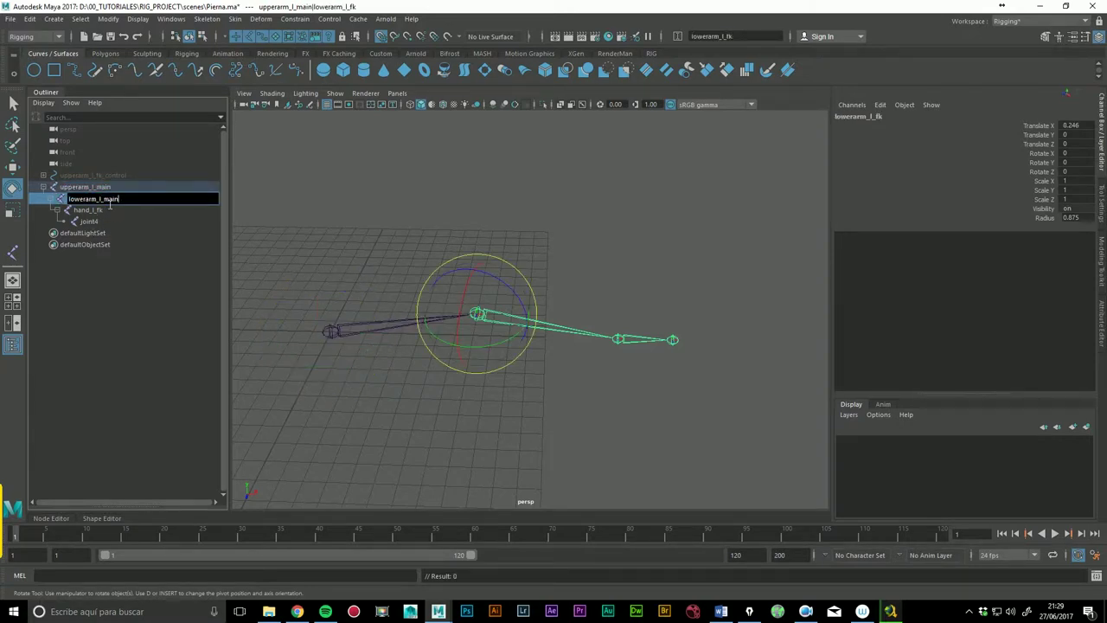
{"action": "key", "text": "Return"}
Step: Rename hand_l_fk to hand_l_main and delete the end joint joint4
{"action": "left_click", "coordinate": [103, 212]}
{"action": "double_click", "coordinate": [103, 213]}
{"action": "double_click", "coordinate": [102, 212]}
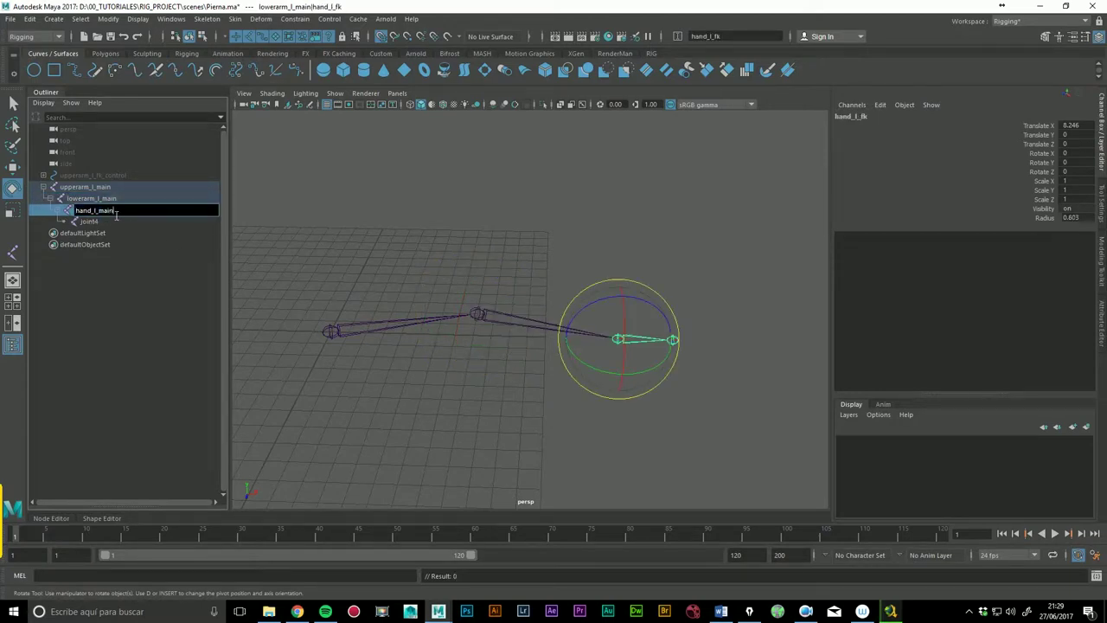
{"action": "key", "text": "Return"}
{"action": "left_click", "coordinate": [83, 221]}
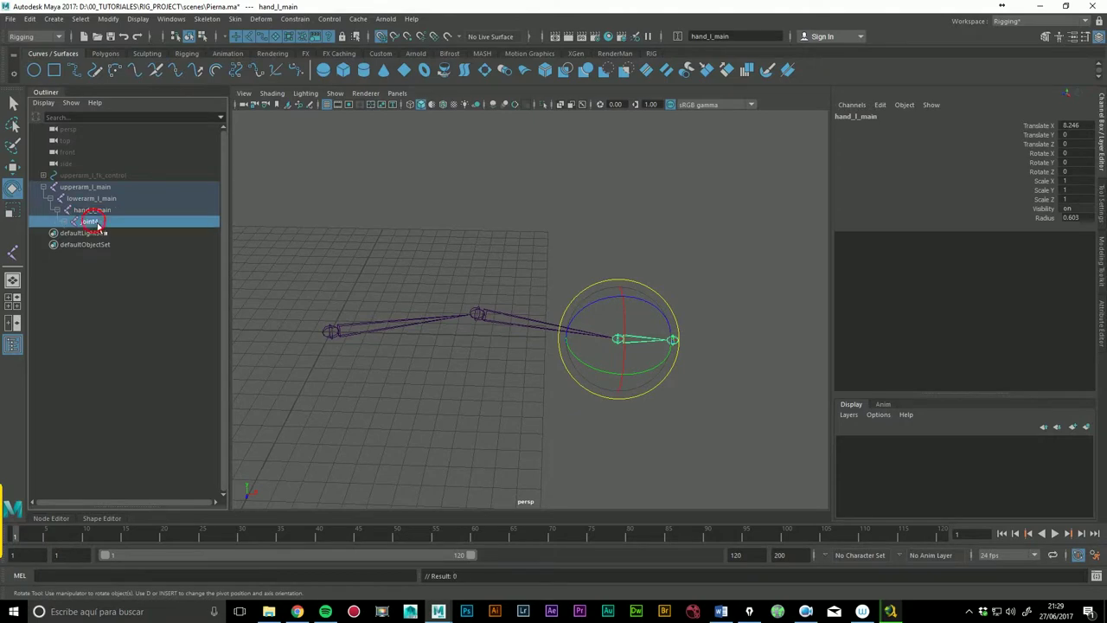
{"action": "key", "text": "Delete"}
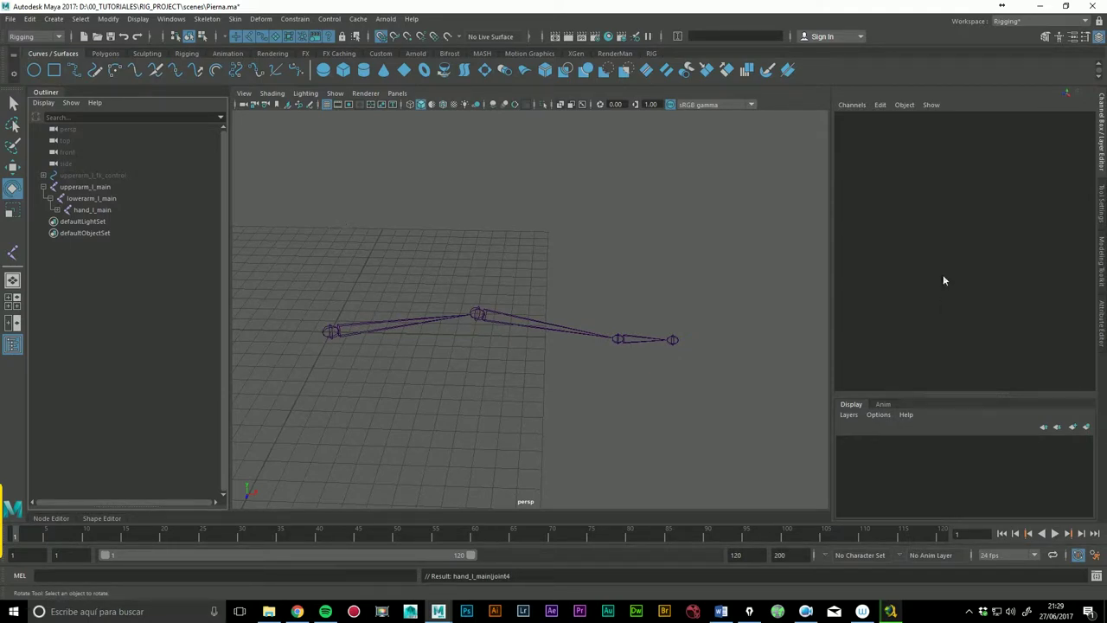
Step: Hide the upperarm_l_main chain and unhide the upperarm_l_fk_control hierarchy
{"action": "mouse_move", "coordinate": [553, 291]}
{"action": "left_mouse_down", "text": "alt"}
{"action": "mouse_move", "coordinate": [522, 316]}
{"action": "mouse_move", "coordinate": [521, 302]}
{"action": "mouse_move", "coordinate": [571, 304]}
{"action": "left_mouse_up", "text": "alt"}
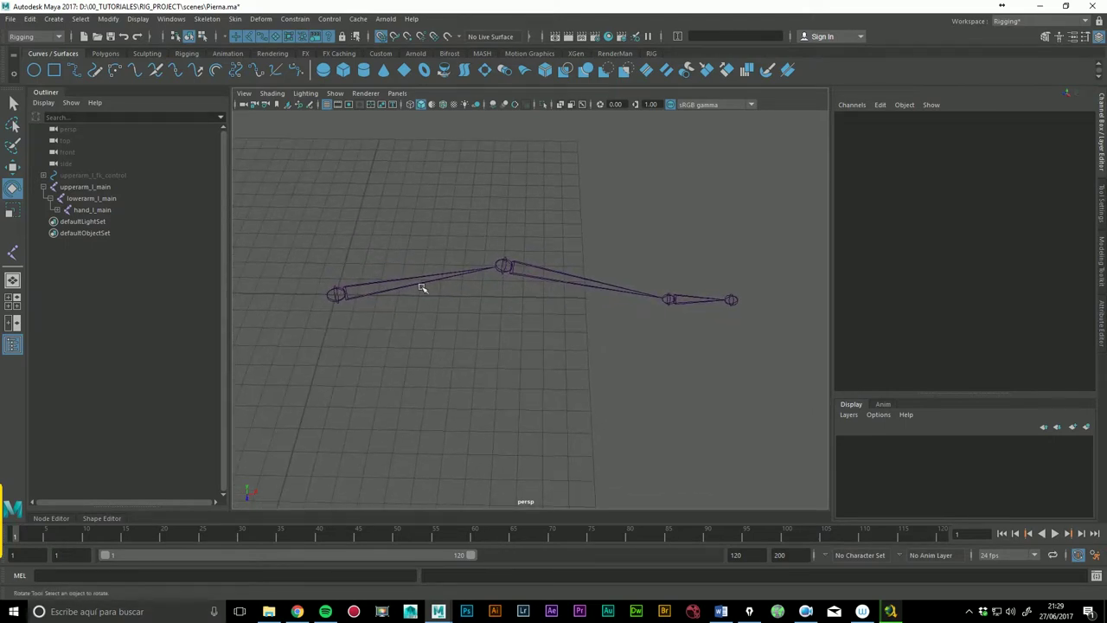
{"action": "left_click", "coordinate": [45, 186]}
{"action": "left_click", "coordinate": [103, 189]}
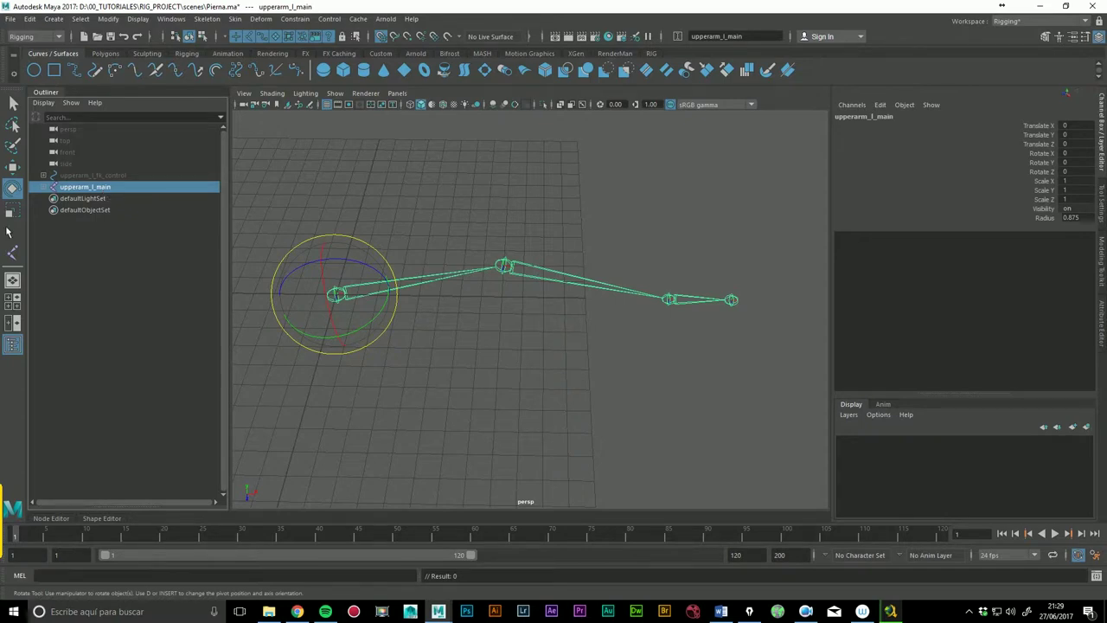
{"action": "key", "text": "ctrl+h"}
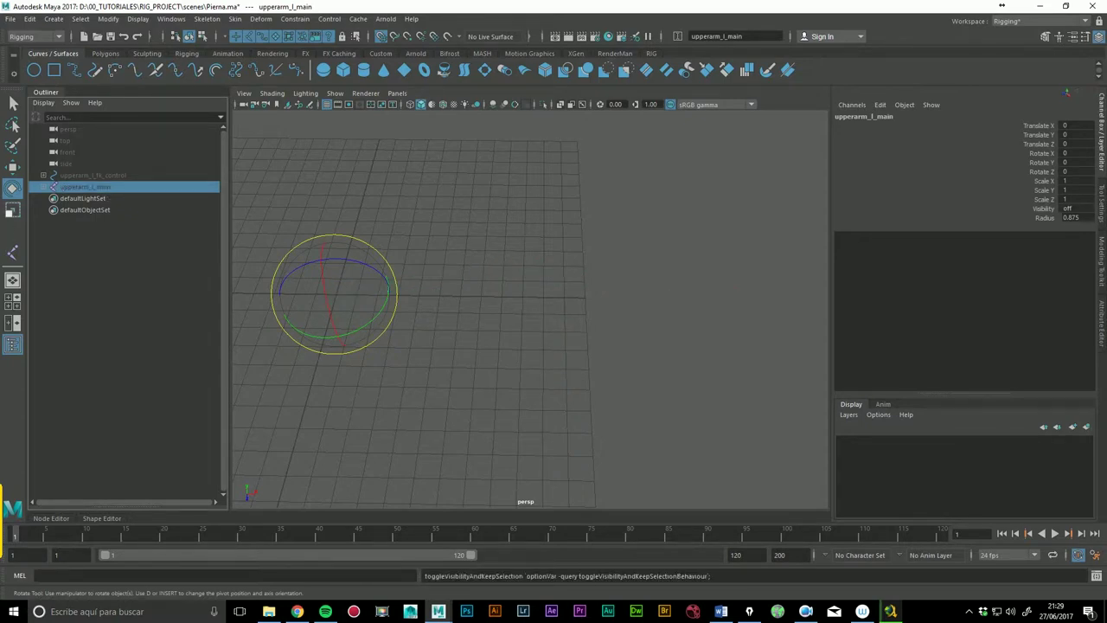
{"action": "left_click", "coordinate": [86, 176]}
{"action": "key", "text": "h"}
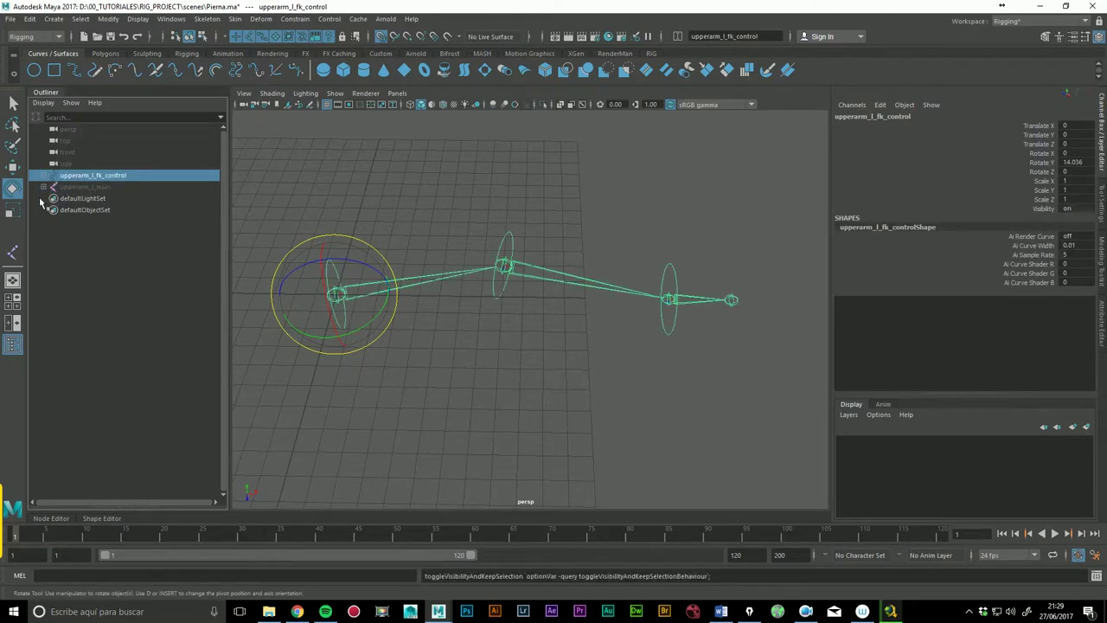
{"action": "left_click", "coordinate": [44, 176], "text": "shift"}
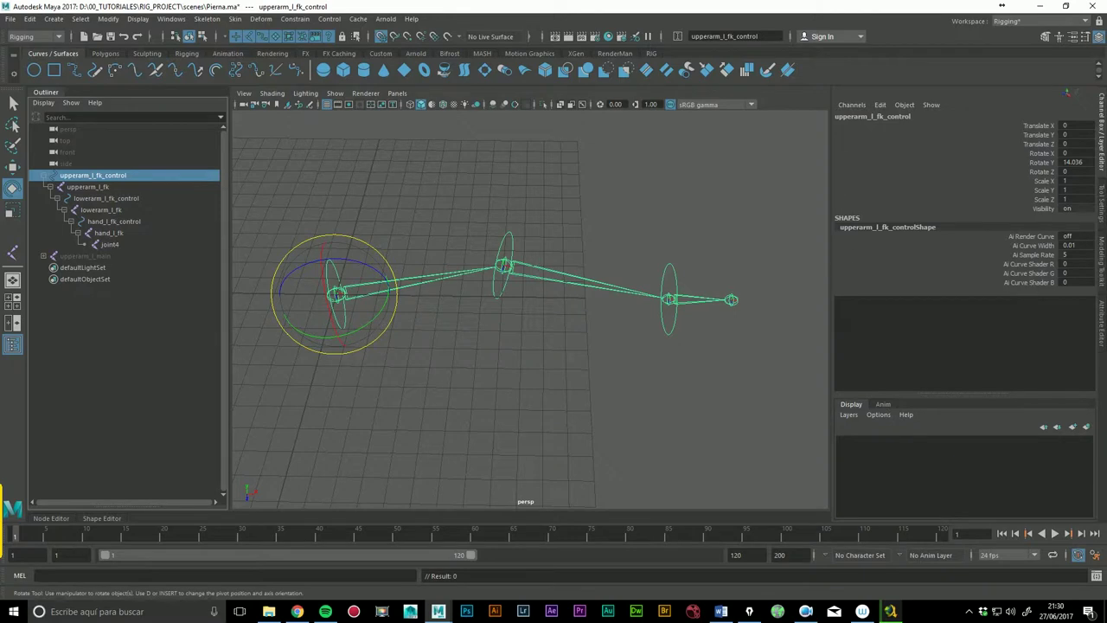
{"action": "left_click", "coordinate": [391, 214]}
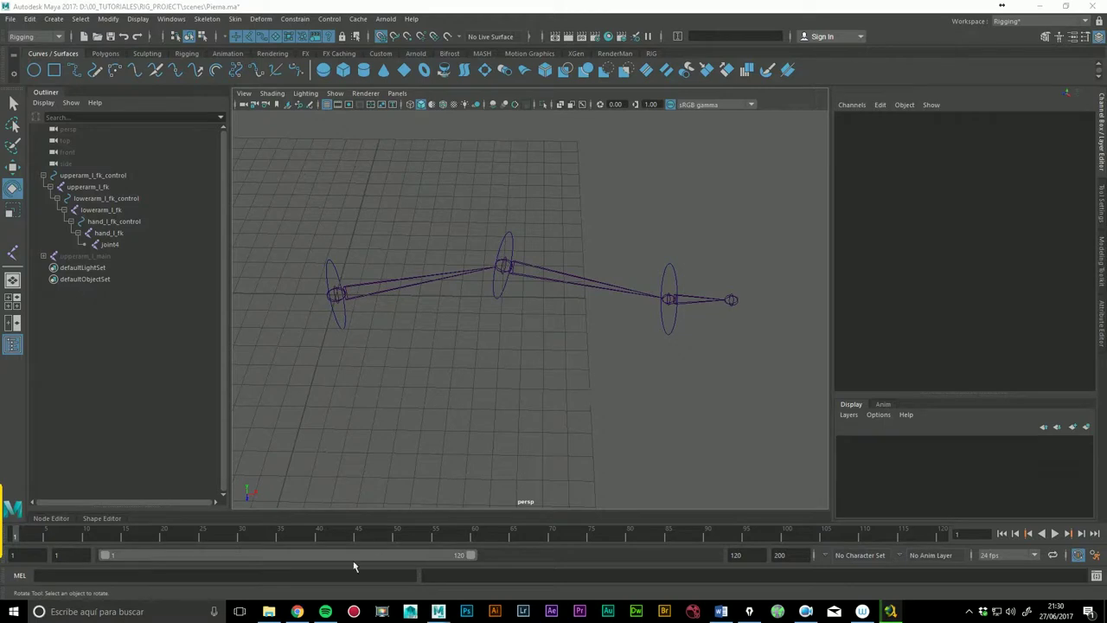
Step: View the Rigging de Personajes en Maya course page in Chrome, then return to Maya
{"action": "left_click", "coordinate": [296, 612]}
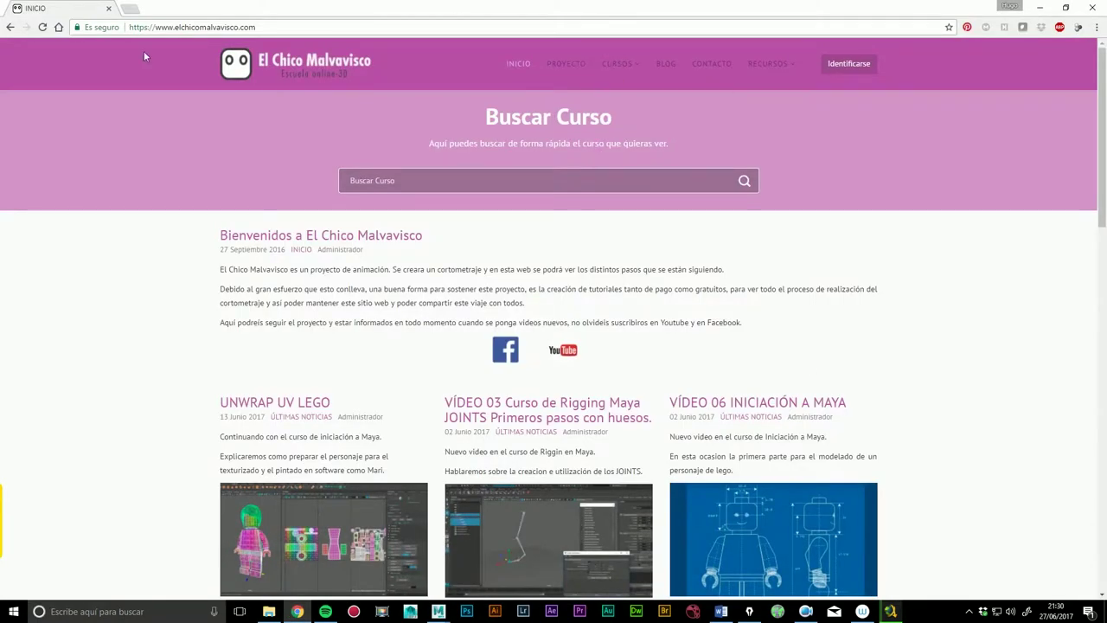
{"action": "mouse_move", "coordinate": [616, 63]}
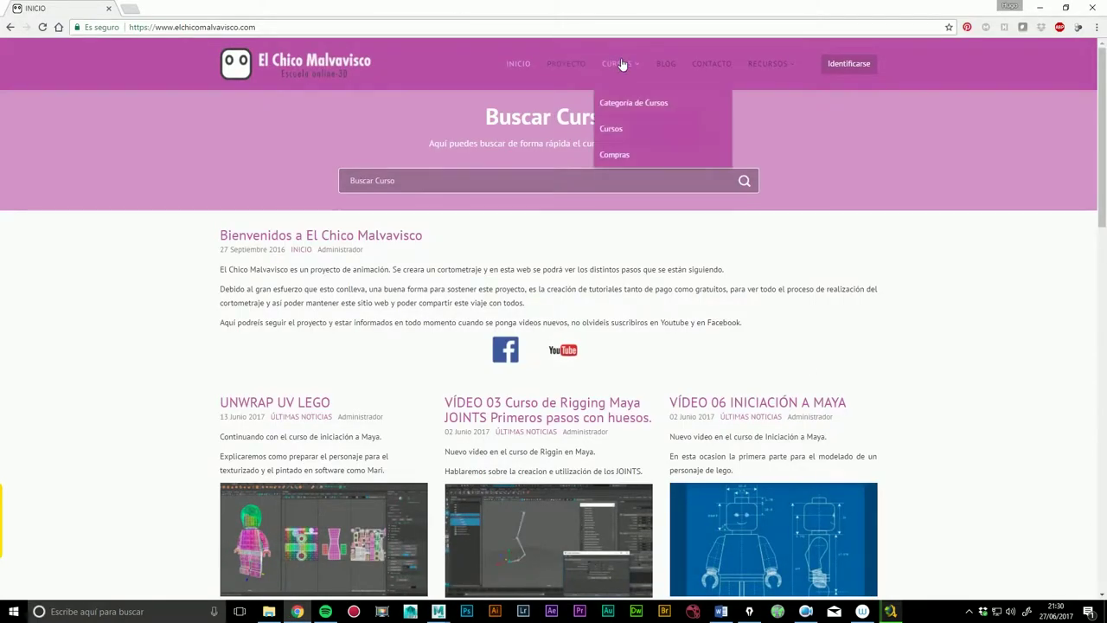
{"action": "left_click", "coordinate": [624, 132]}
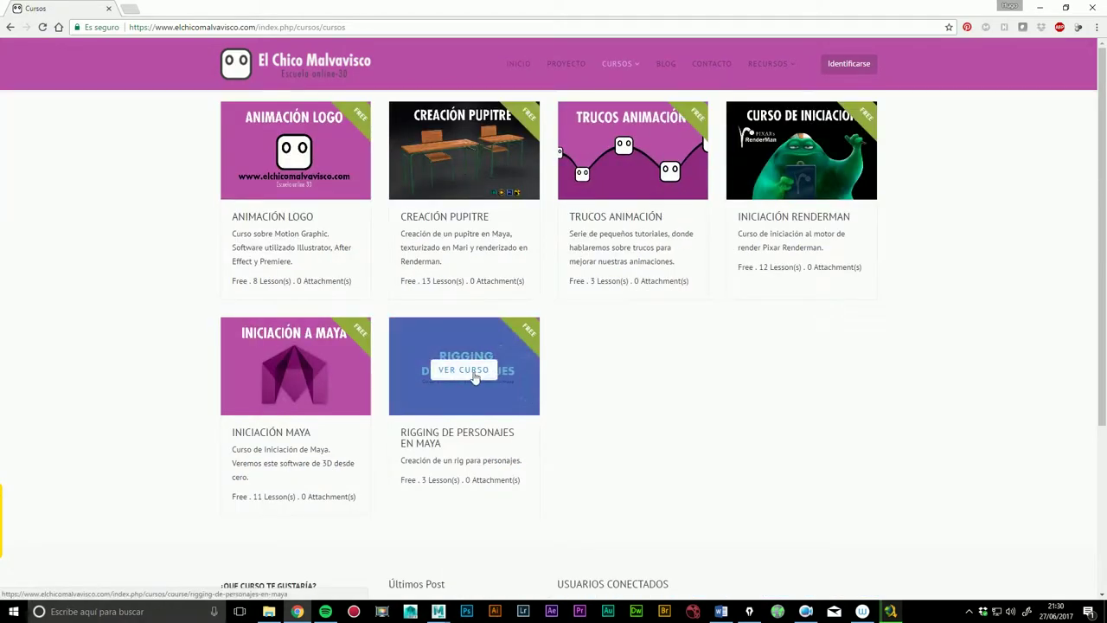
{"action": "left_click", "coordinate": [467, 370]}
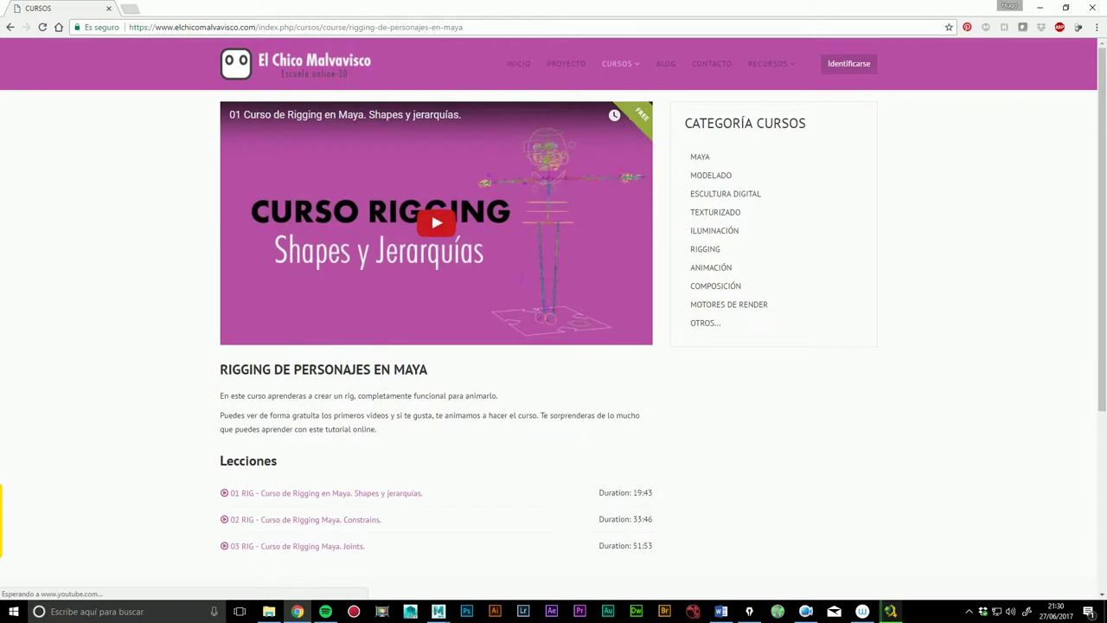
{"action": "scroll", "coordinate": [153, 365], "scroll_direction": "down", "scroll_amount": 1}
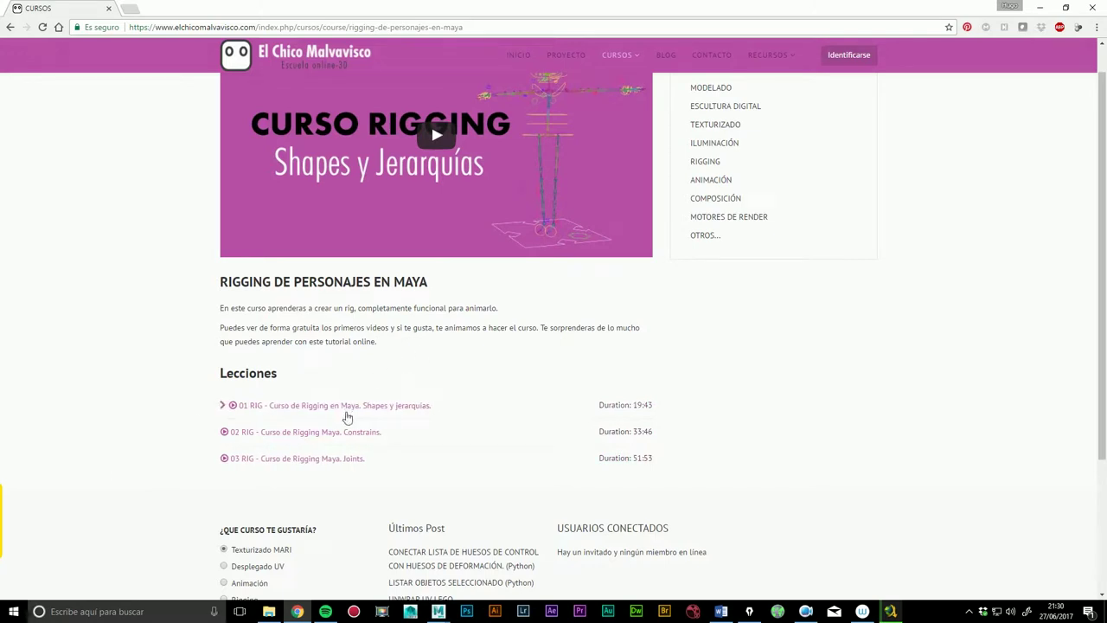
{"action": "scroll", "coordinate": [830, 399], "scroll_direction": "up", "scroll_amount": 1}
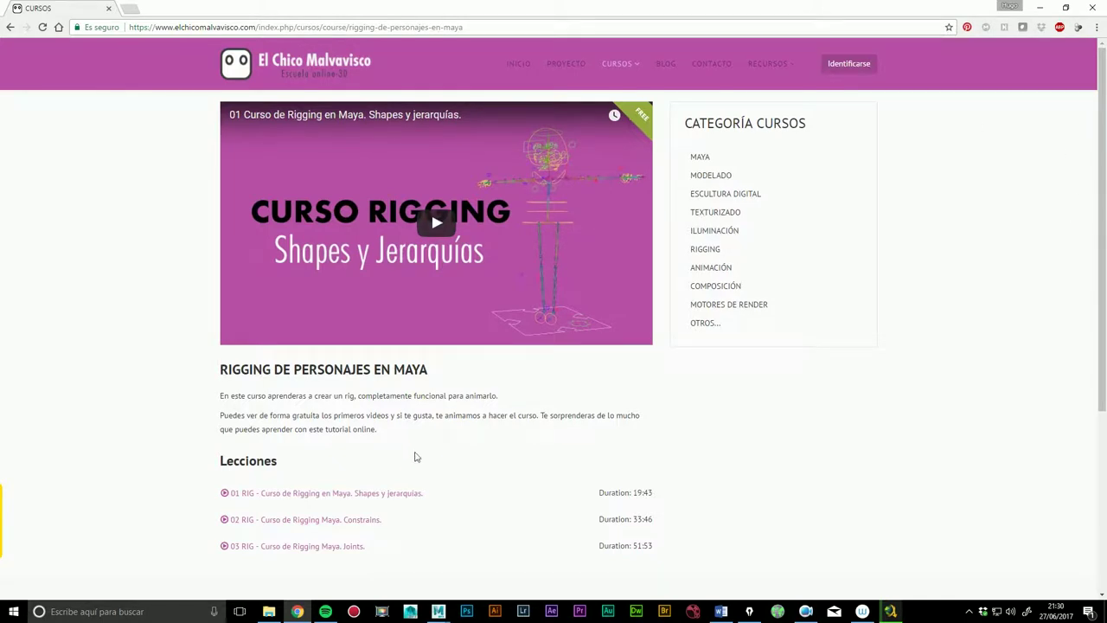
{"action": "left_click", "coordinate": [1039, 8]}
{"action": "mouse_move", "coordinate": [583, 300]}
{"action": "left_mouse_down", "text": "alt"}
{"action": "mouse_move", "coordinate": [596, 286]}
{"action": "mouse_move", "coordinate": [580, 270]}
{"action": "mouse_move", "coordinate": [617, 269]}
{"action": "mouse_move", "coordinate": [605, 267]}
{"action": "mouse_move", "coordinate": [573, 311]}
{"action": "mouse_move", "coordinate": [585, 312]}
{"action": "left_mouse_up", "text": "alt"}
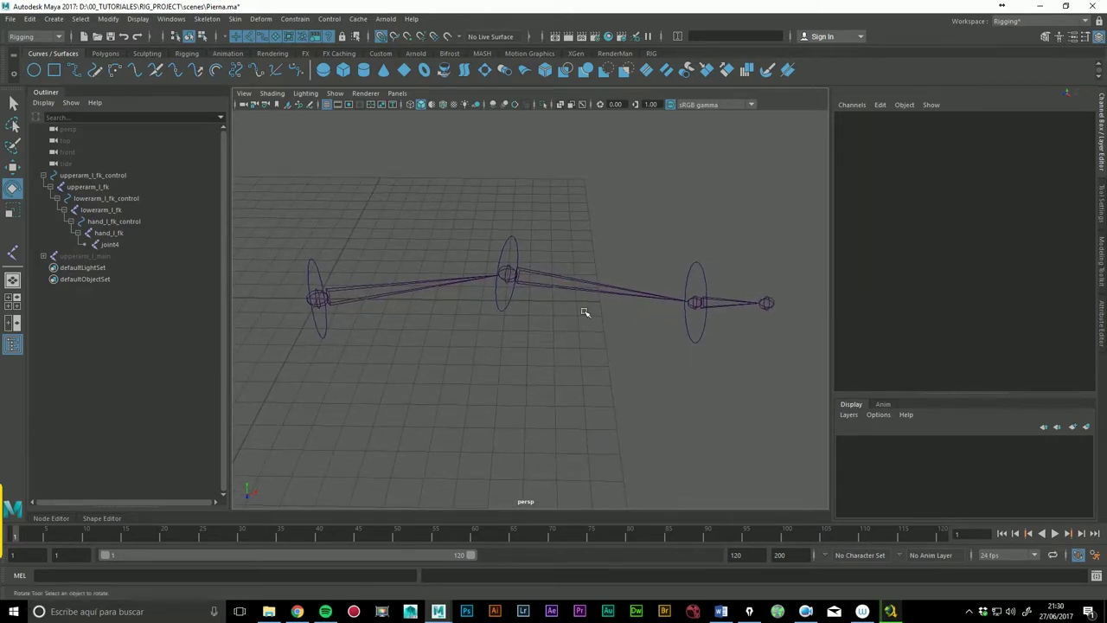
Step: With nothing selected, create the empty group null1 and select it with the Move tool
{"action": "left_click", "coordinate": [307, 265]}
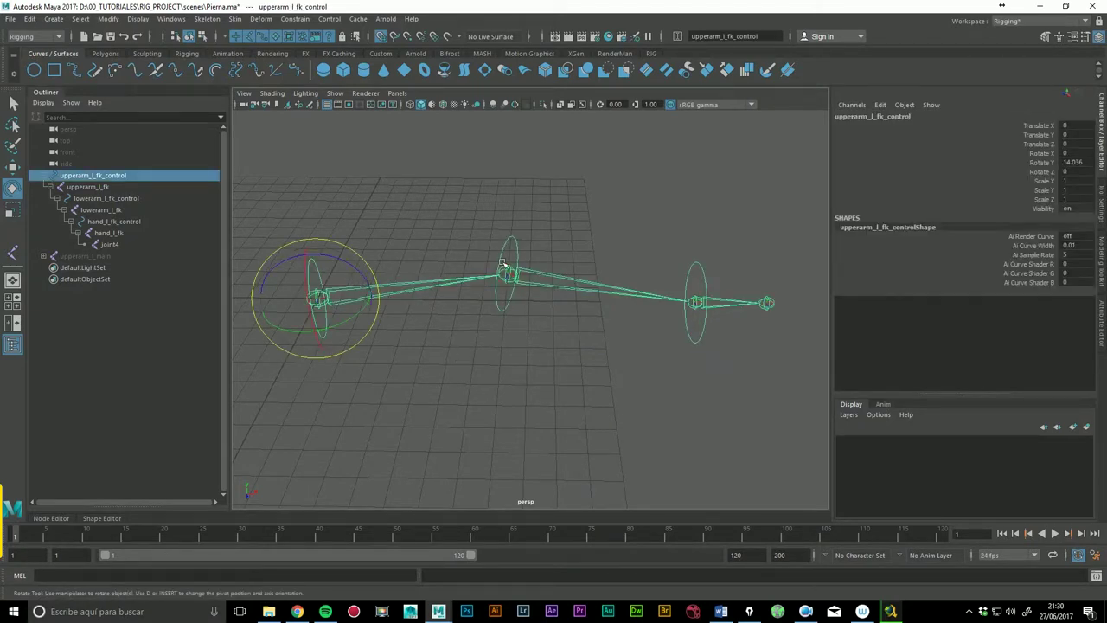
{"action": "left_click", "coordinate": [510, 244]}
{"action": "left_click", "coordinate": [683, 264]}
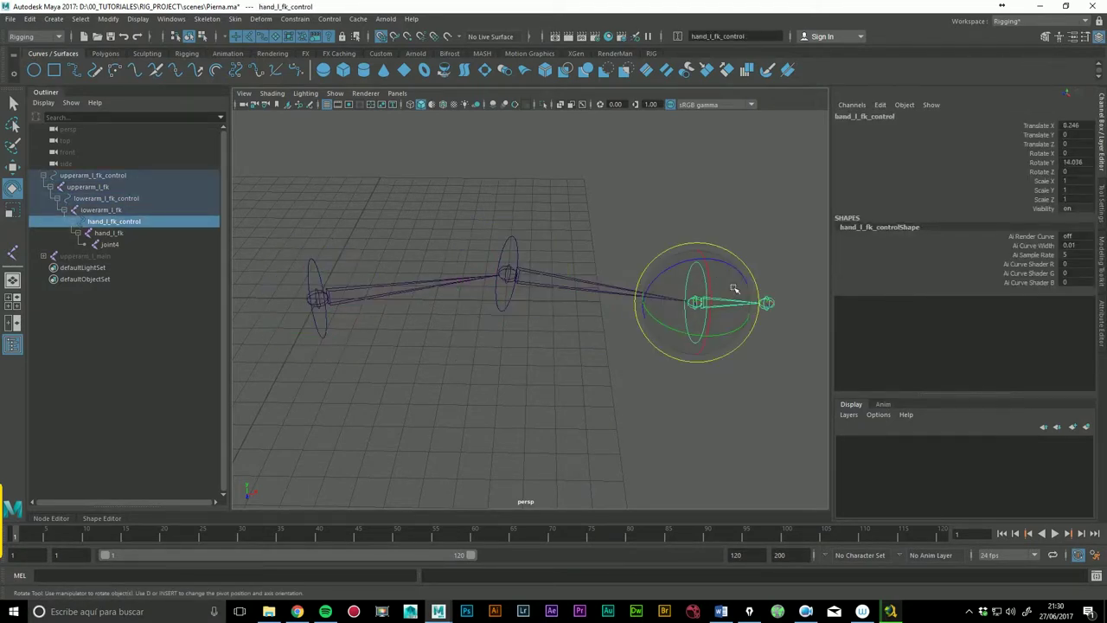
{"action": "left_click", "coordinate": [346, 248]}
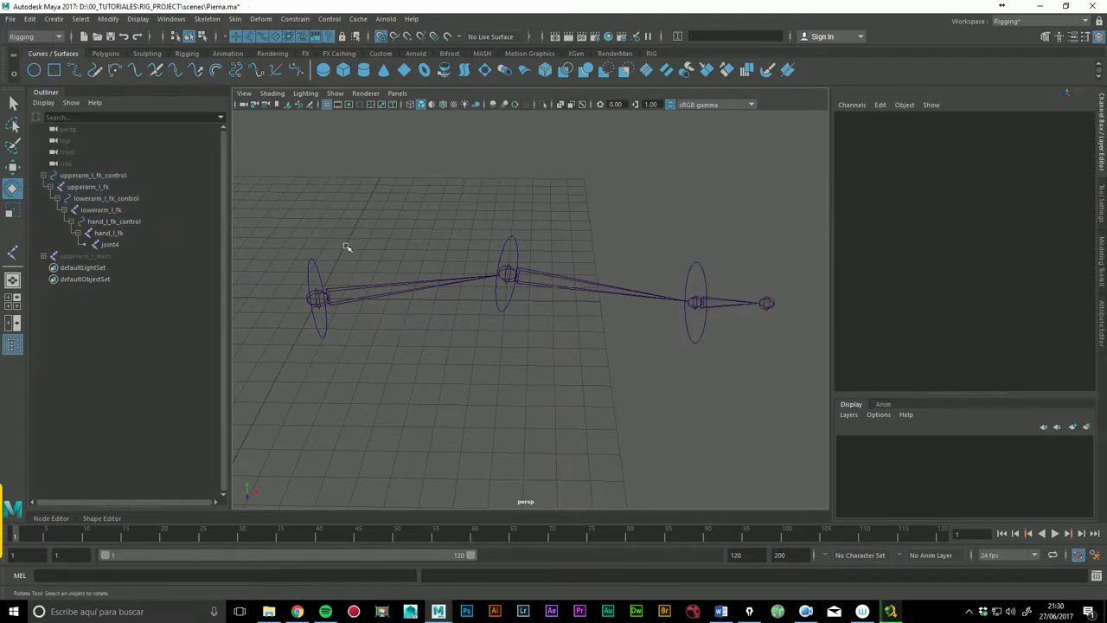
{"action": "key", "text": "ctrl+g"}
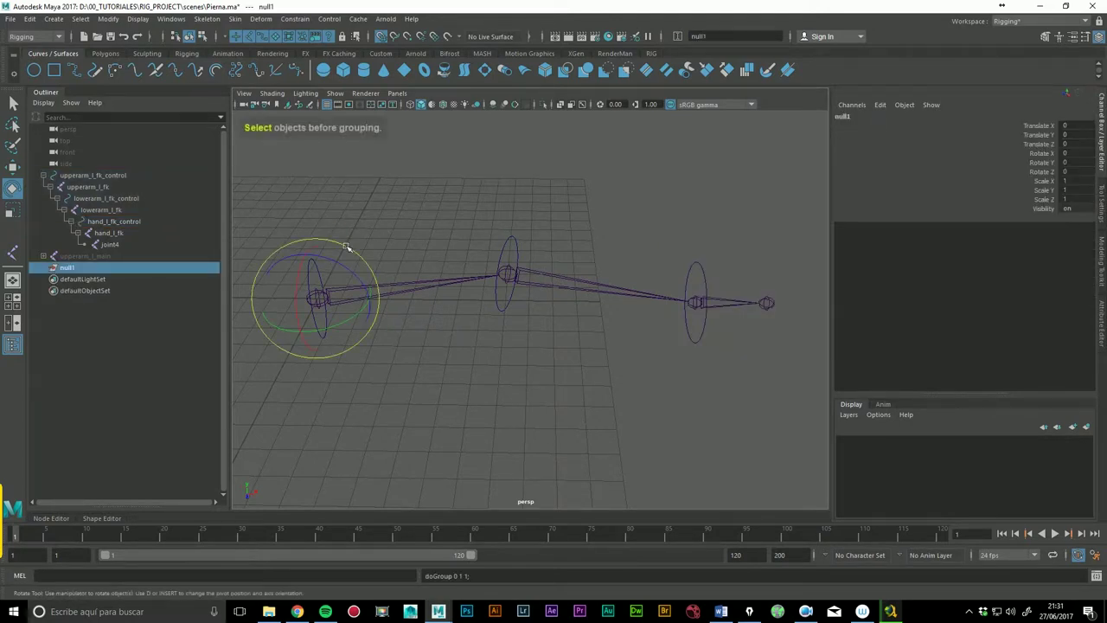
{"action": "left_click", "coordinate": [563, 257]}
{"action": "left_click", "coordinate": [69, 268]}
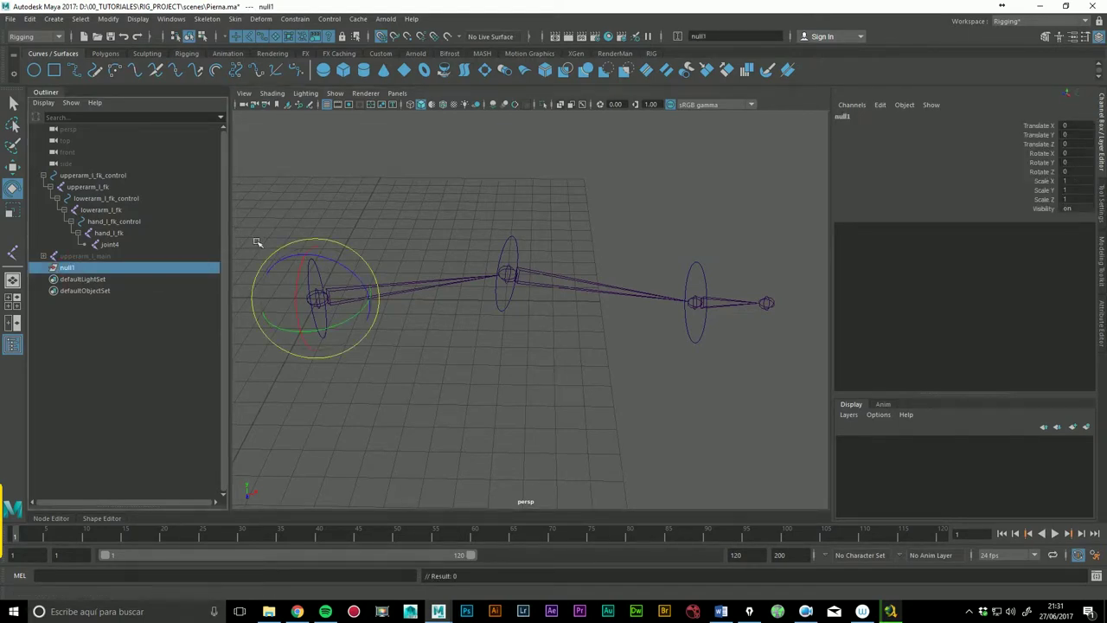
{"action": "key", "text": "w"}
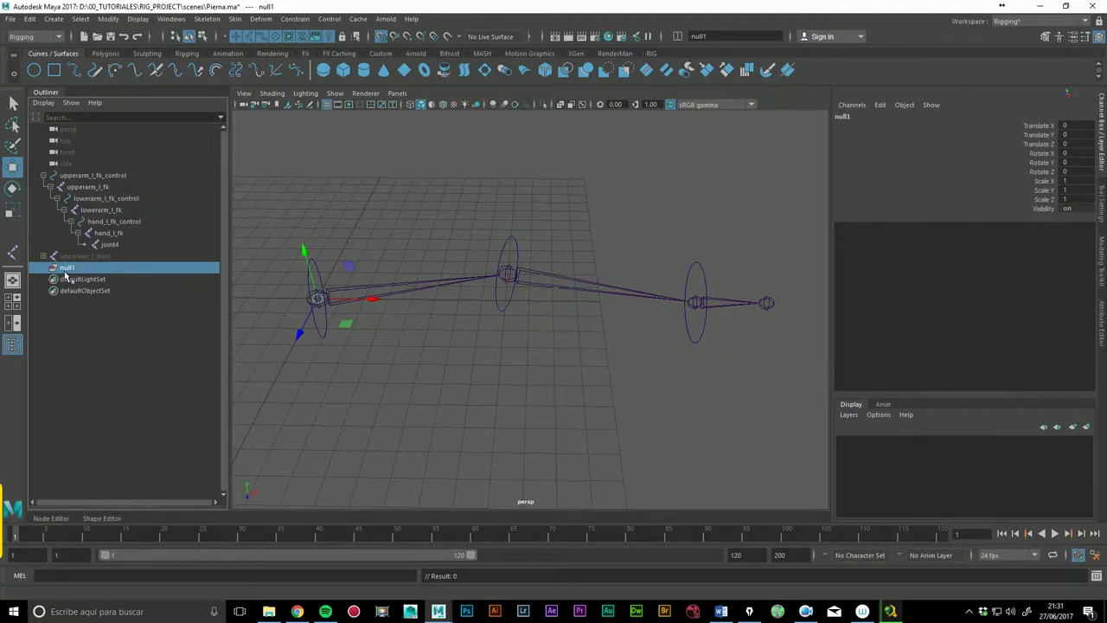
Step: Snap null1 to the elbow by parenting it to the lower arm control, zeroing translate/rotate, then unparenting
{"action": "left_click", "coordinate": [86, 177]}
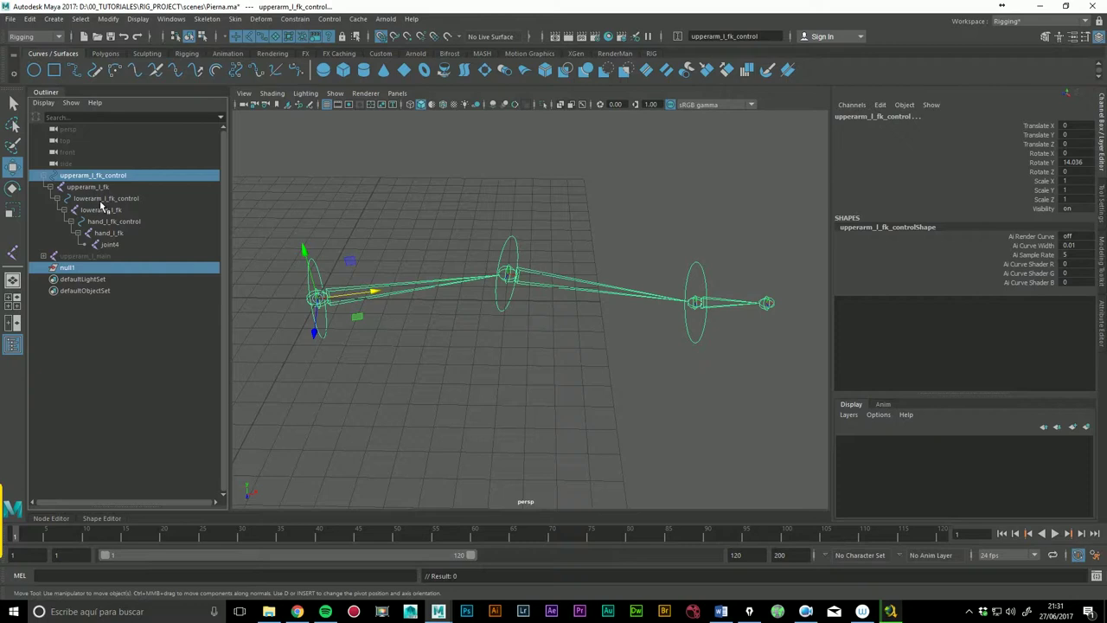
{"action": "middle_click_drag", "start_coordinate": [81, 178], "coordinate": [83, 213]}
{"action": "left_click", "coordinate": [95, 200], "text": "ctrl"}
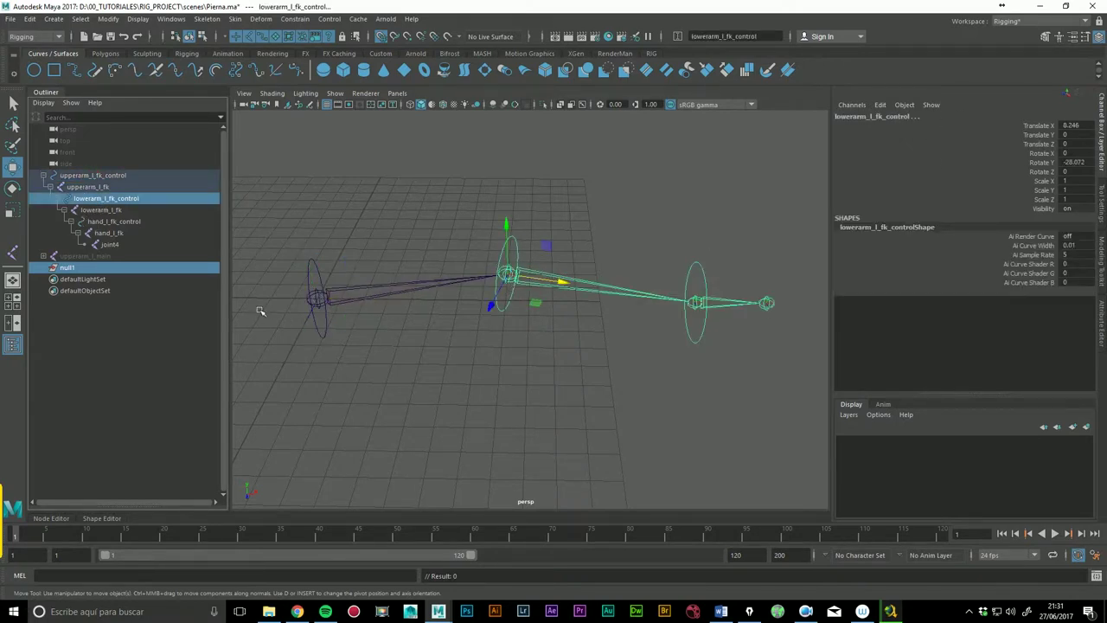
{"action": "key", "text": "p"}
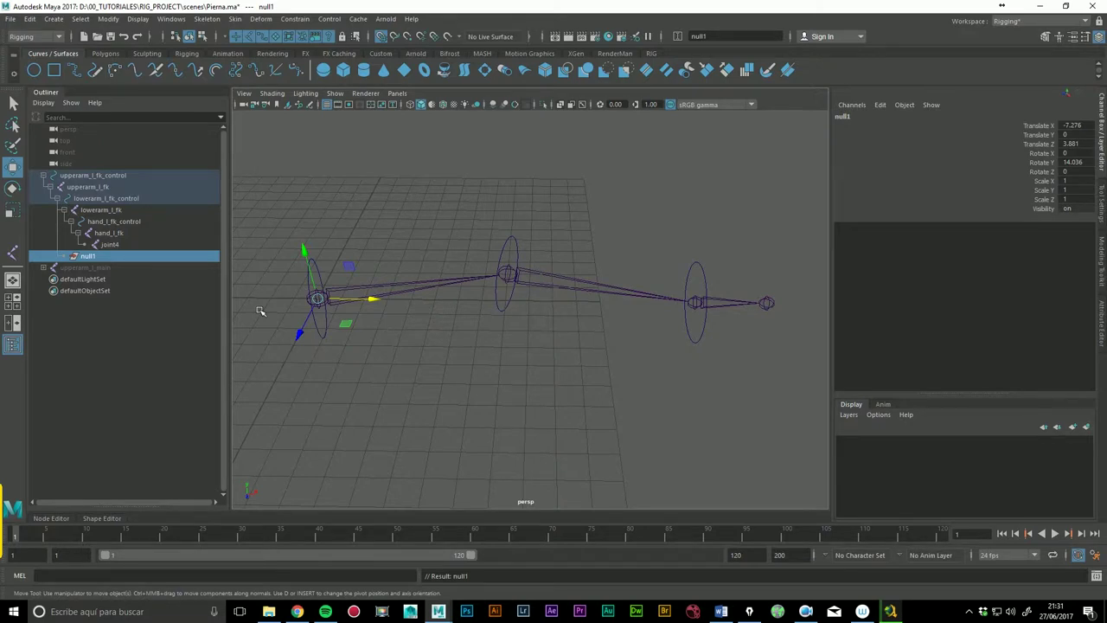
{"action": "left_click_drag", "start_coordinate": [1072, 125], "coordinate": [1072, 162]}
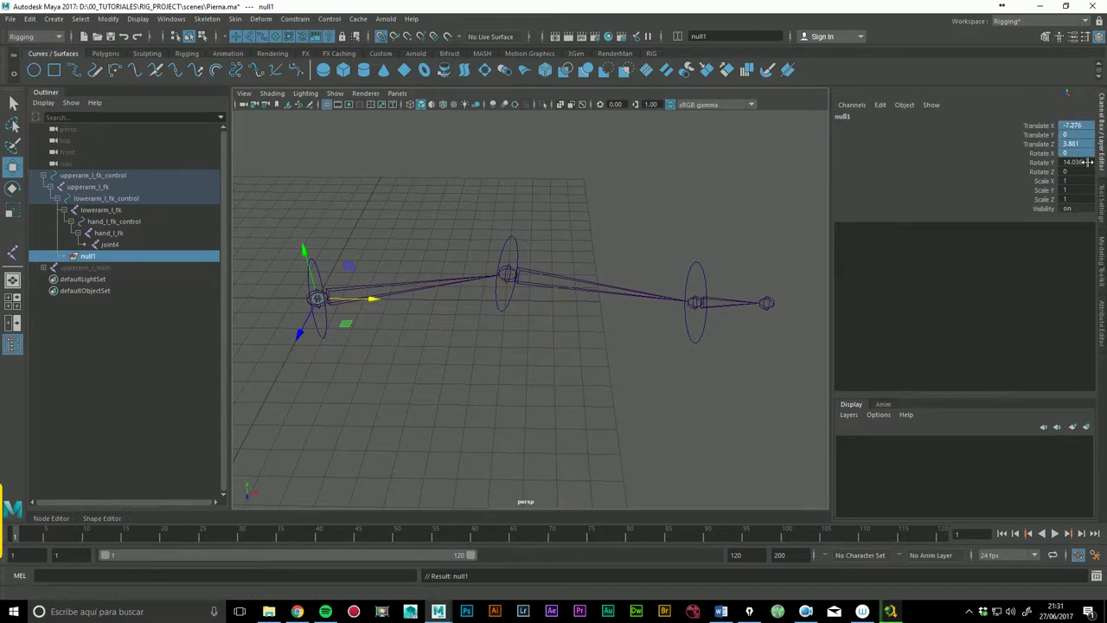
{"action": "type", "text": "0"}
{"action": "key", "text": "Return"}
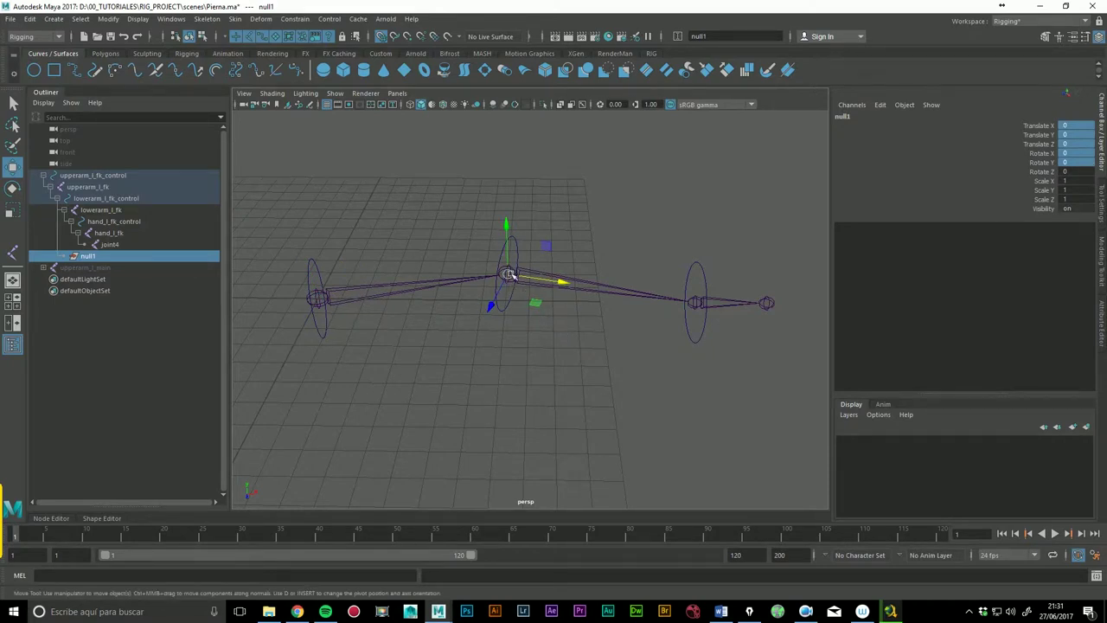
{"action": "key", "text": "shift+p"}
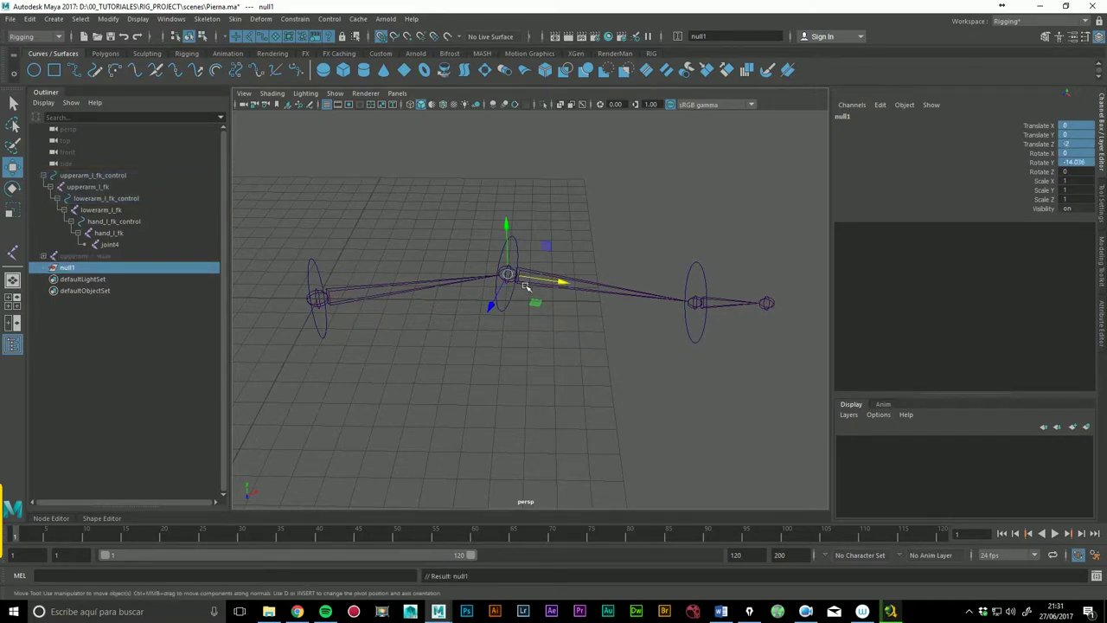
Step: Parent null1 under upperarm_l_fk and lowerarm_l_fk_control under null1
{"action": "left_click", "coordinate": [461, 379]}
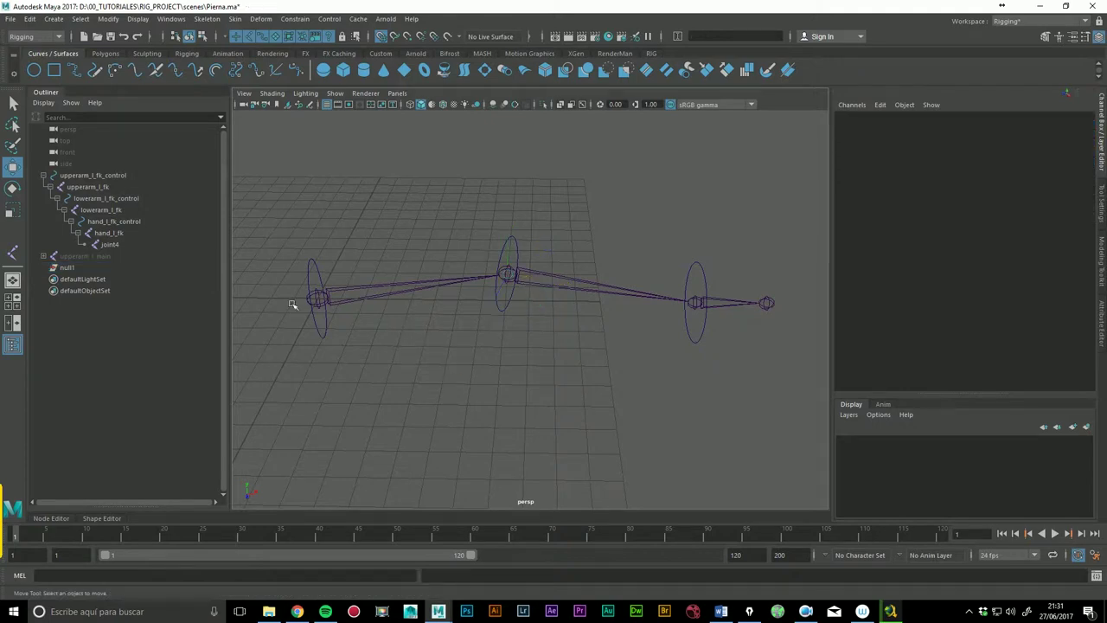
{"action": "left_click", "coordinate": [73, 271]}
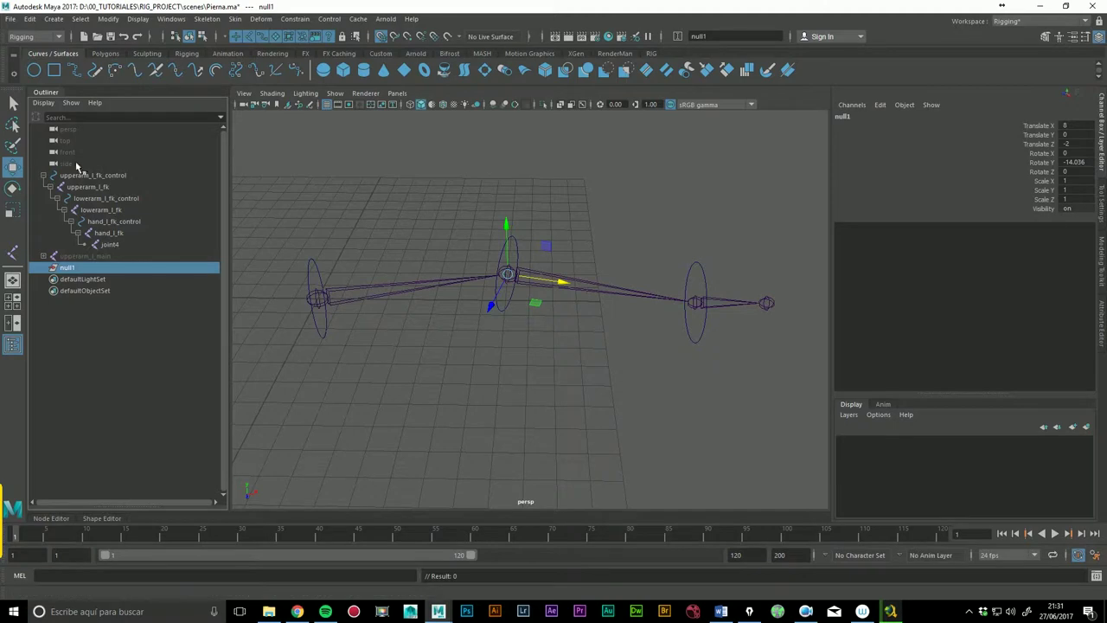
{"action": "left_click", "coordinate": [88, 200]}
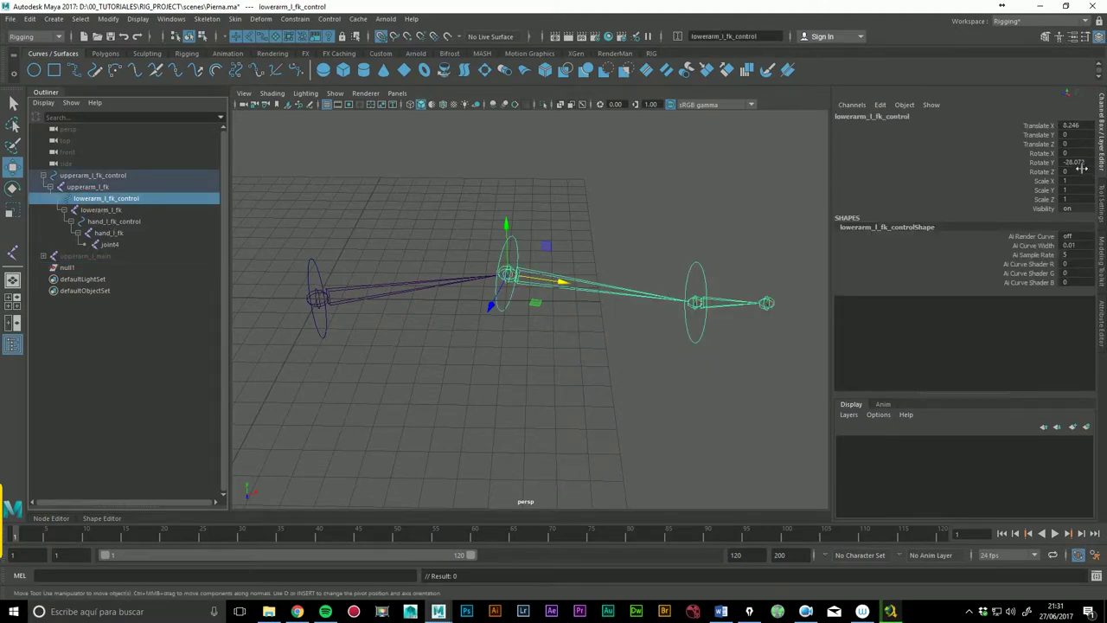
{"action": "left_click", "coordinate": [67, 268]}
{"action": "middle_click_drag", "start_coordinate": [67, 275], "coordinate": [85, 194]}
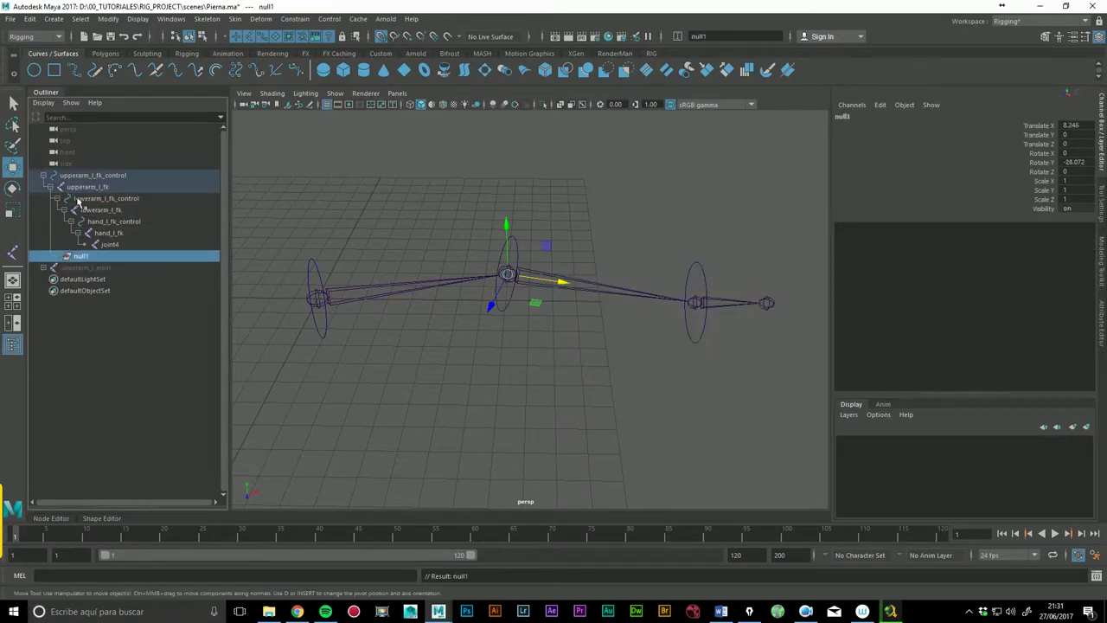
{"action": "left_click", "coordinate": [95, 200]}
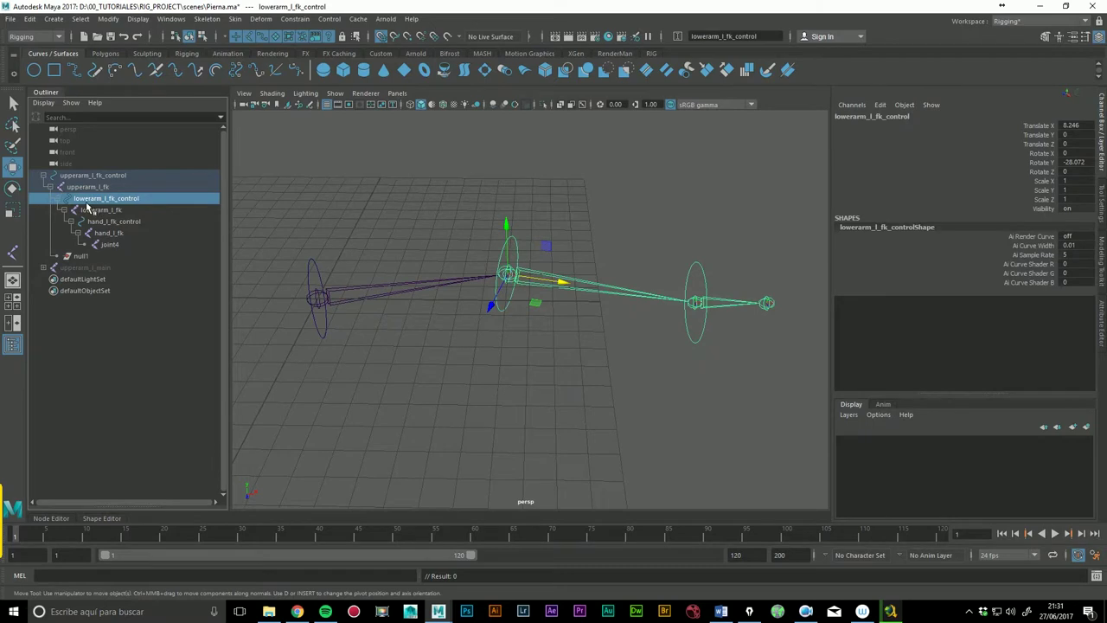
{"action": "middle_click_drag", "start_coordinate": [89, 206], "coordinate": [83, 257]}
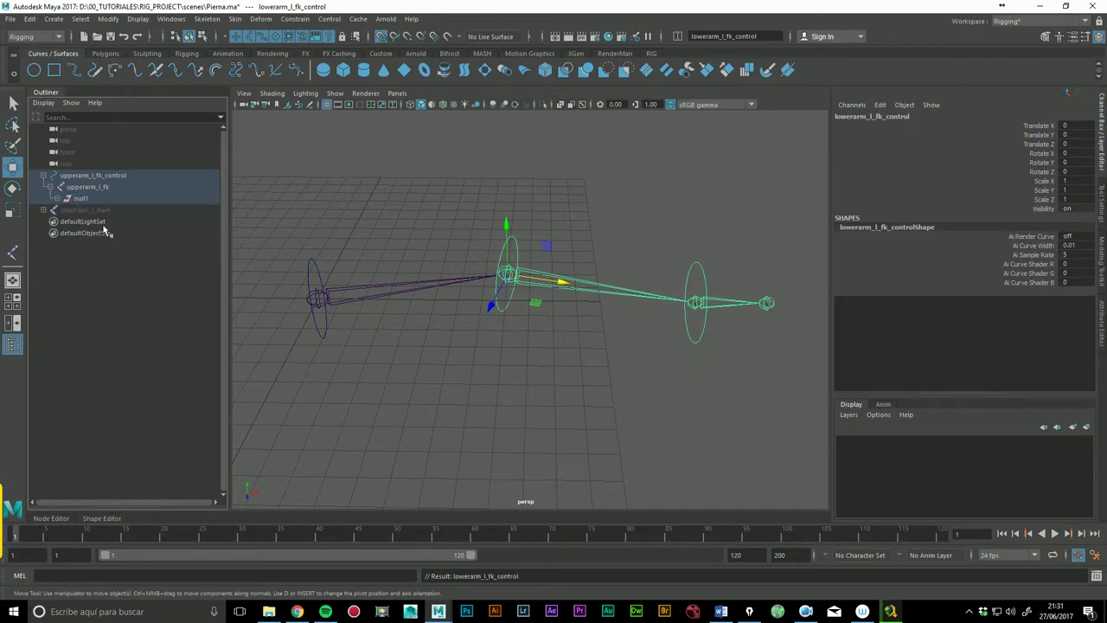
Step: Test-rotate lowerarm_l_fk_control, then reset its Rotate Y to 0
{"action": "left_click", "coordinate": [66, 198]}
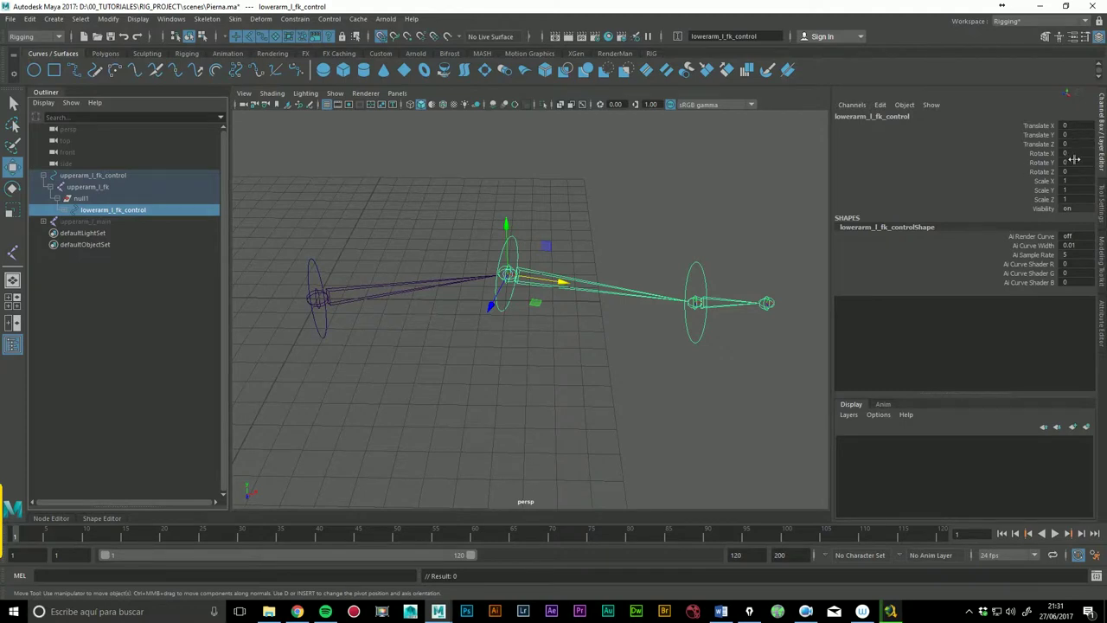
{"action": "left_click", "coordinate": [101, 200]}
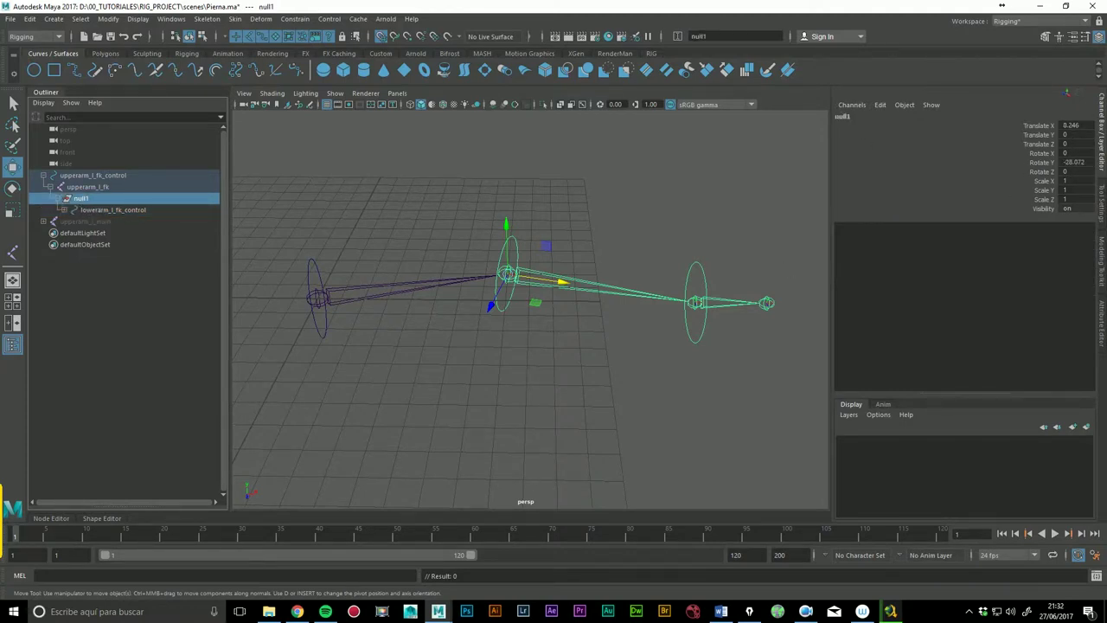
{"action": "left_click", "coordinate": [95, 211]}
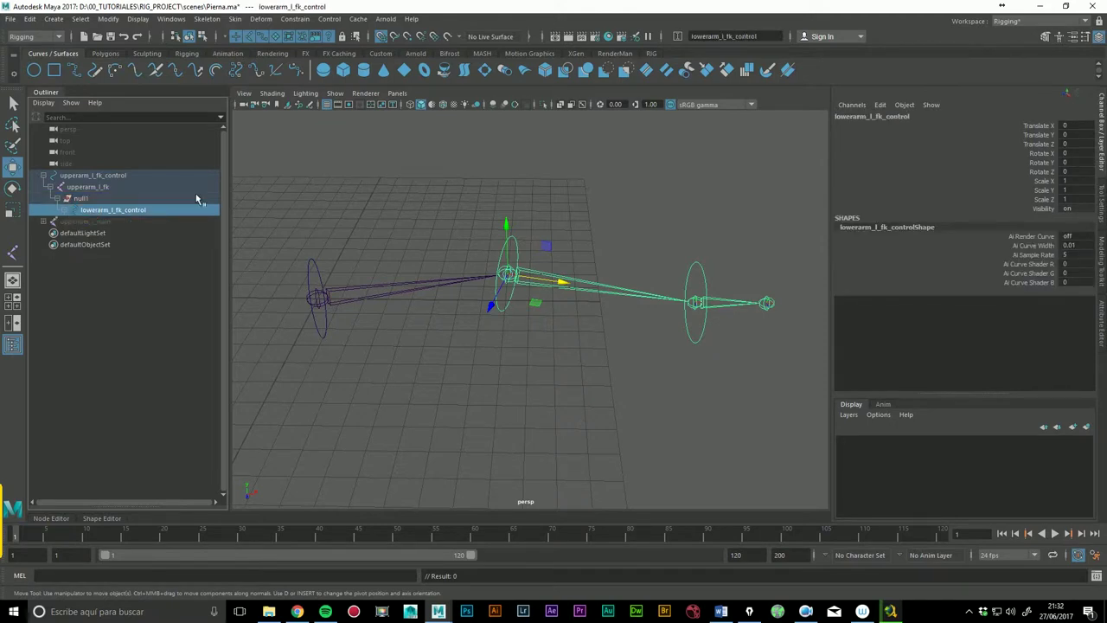
{"action": "key", "text": "e"}
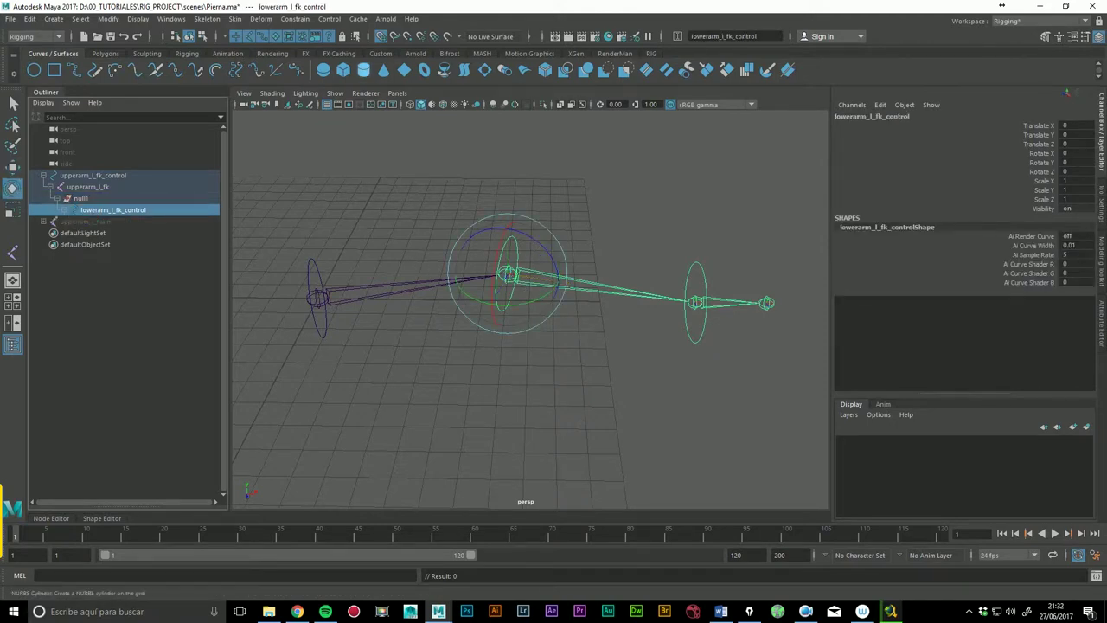
{"action": "left_click_drag", "start_coordinate": [558, 298], "coordinate": [580, 327]}
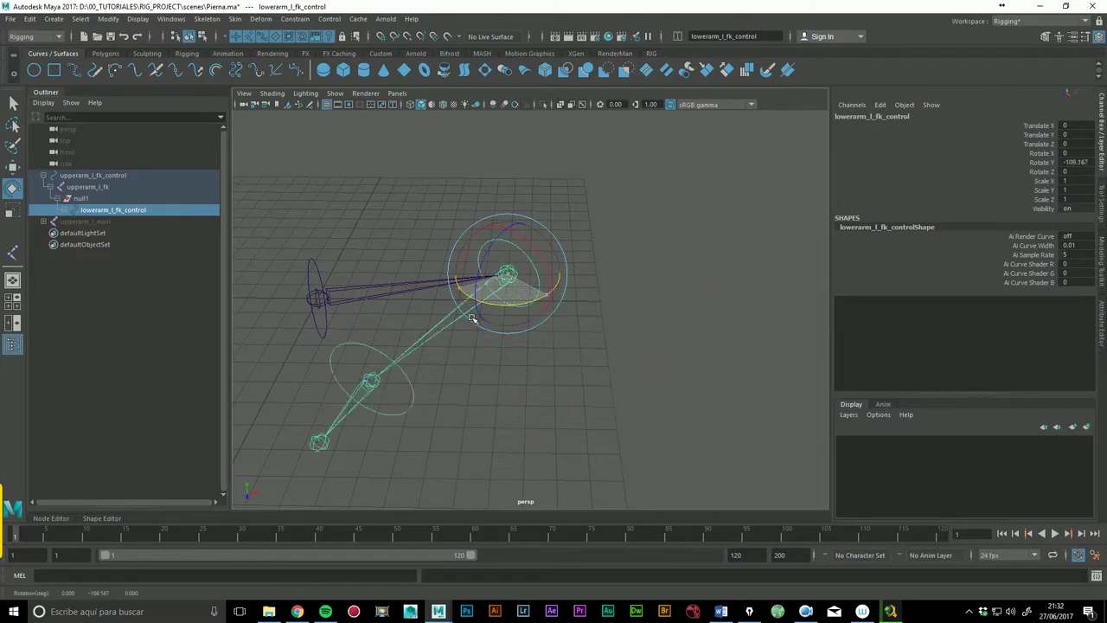
{"action": "left_click", "coordinate": [567, 318]}
{"action": "left_click_drag", "start_coordinate": [530, 277], "coordinate": [595, 309]}
{"action": "left_click", "coordinate": [1075, 162]}
{"action": "left_click", "coordinate": [1079, 163]}
{"action": "type", "text": "0"}
{"action": "key", "text": "Return"}
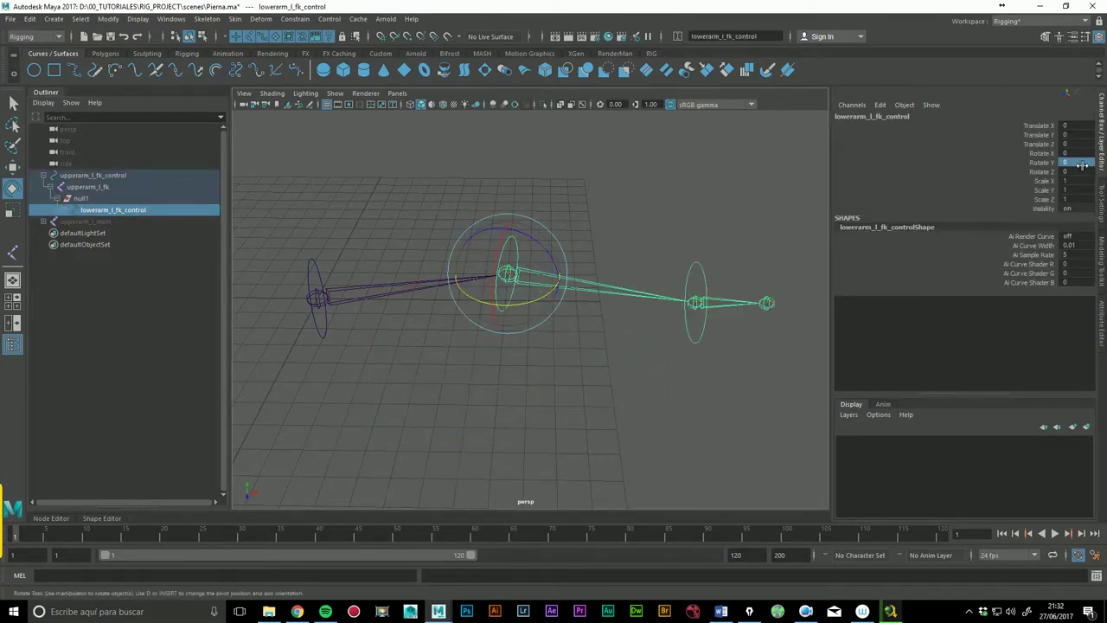
Step: Undo the test edits, then unparent and delete null1
{"action": "left_click", "coordinate": [658, 426]}
{"action": "left_click_drag", "start_coordinate": [593, 388], "coordinate": [563, 368], "text": "alt"}
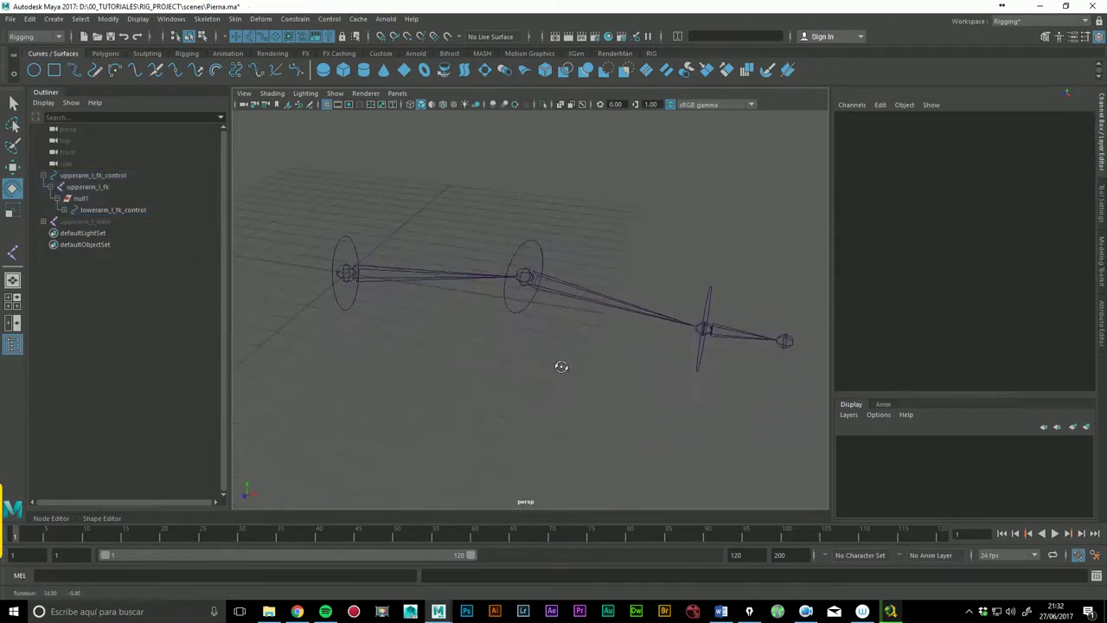
{"action": "key", "text": "ctrl+z"}
{"action": "key", "text": "ctrl+z"}
{"action": "key", "text": "ctrl+z"}
{"action": "key", "text": "ctrl+z"}
{"action": "key", "text": "ctrl+z"}
{"action": "key", "text": "shift+p"}
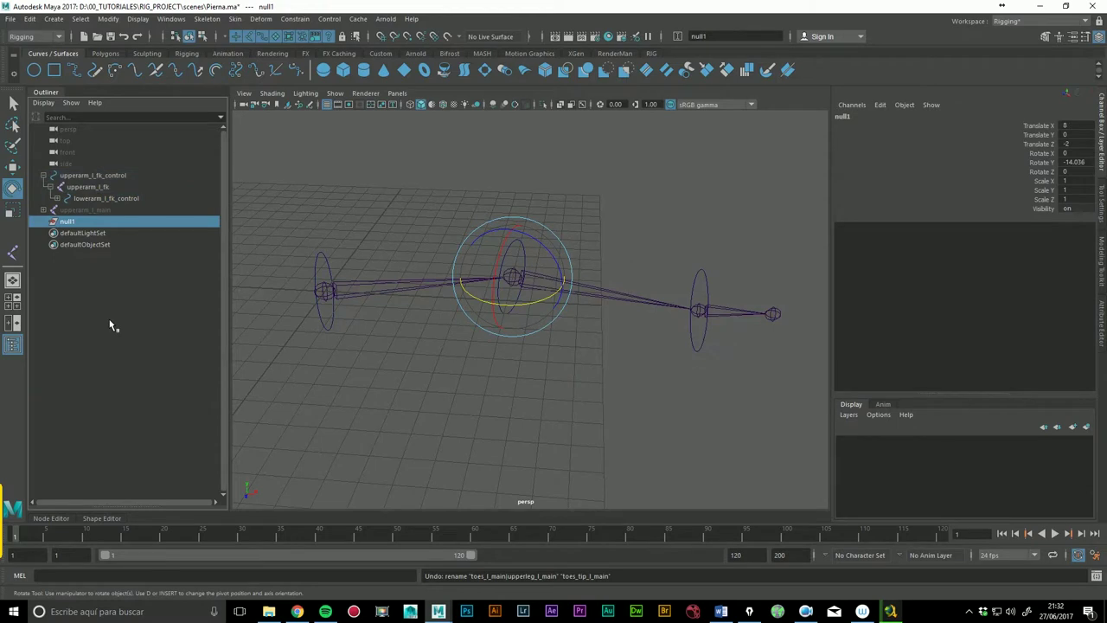
{"action": "key", "text": "Delete"}
{"action": "left_click", "coordinate": [56, 198], "text": "shift"}
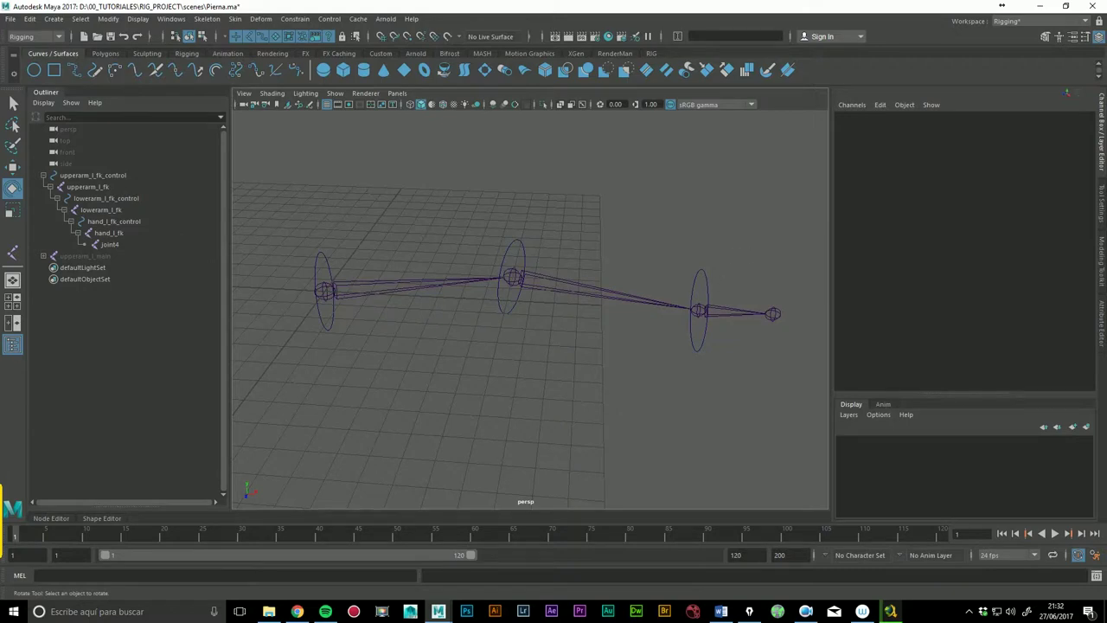
Step: Select the Python code on the RECURSOS > SCRIPTS 'CREAR JERARQUÍA ROOT Y AUTO' page, then return to Maya
{"action": "left_click", "coordinate": [297, 612]}
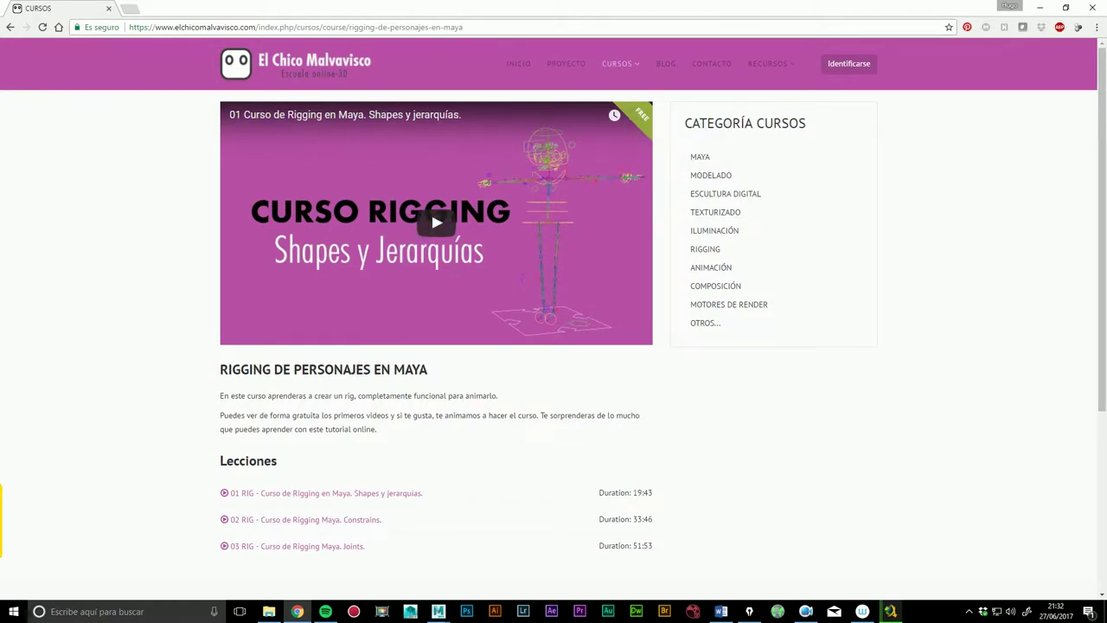
{"action": "mouse_move", "coordinate": [768, 64]}
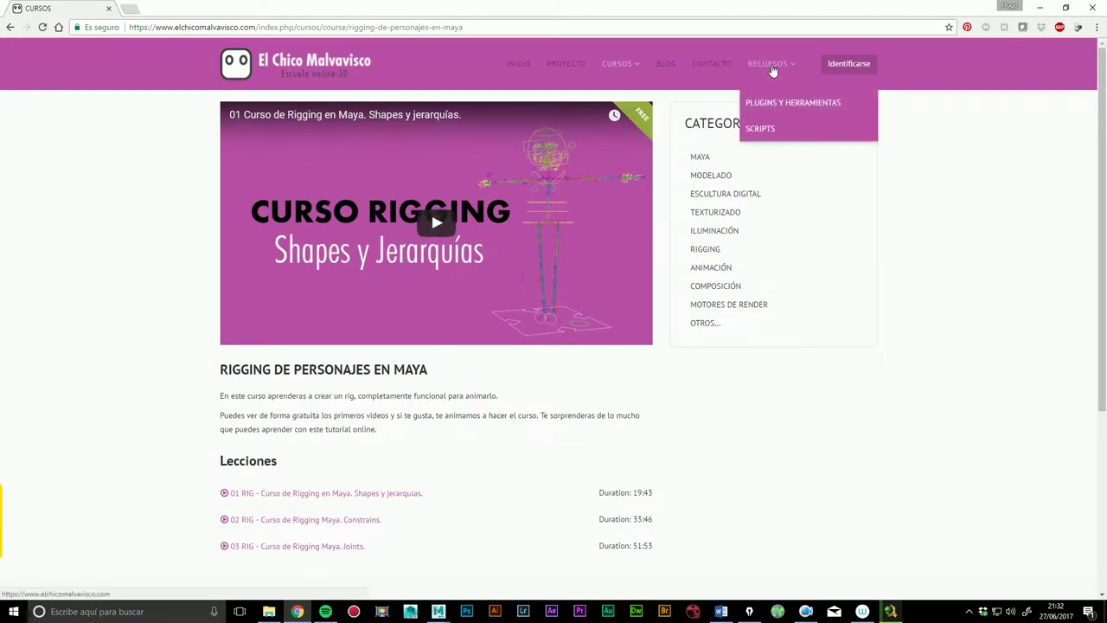
{"action": "left_click", "coordinate": [767, 130]}
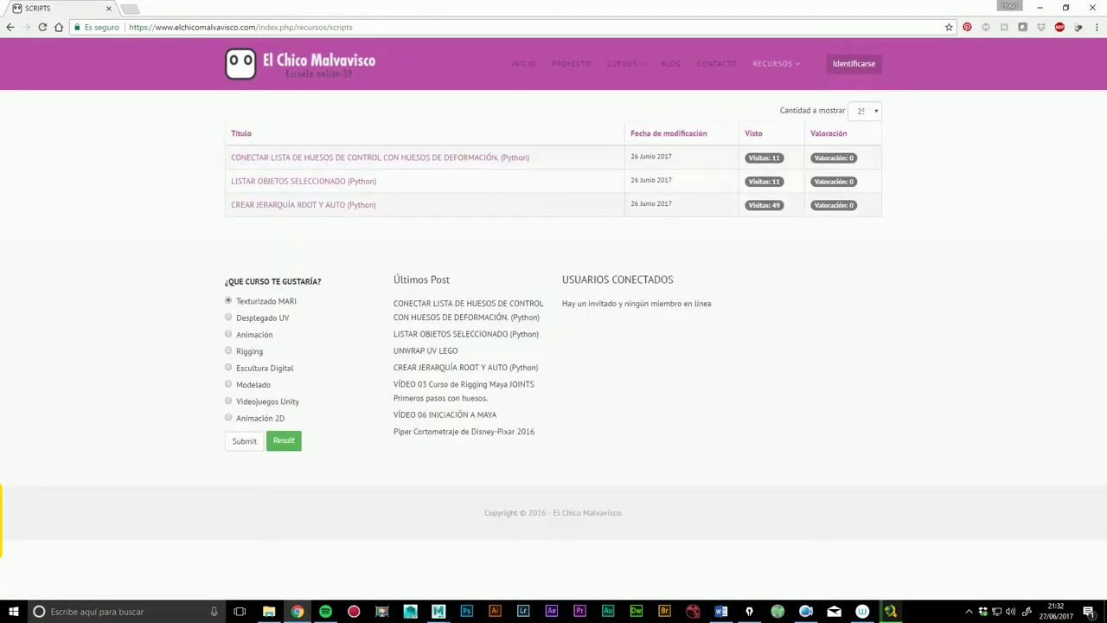
{"action": "left_click", "coordinate": [312, 212]}
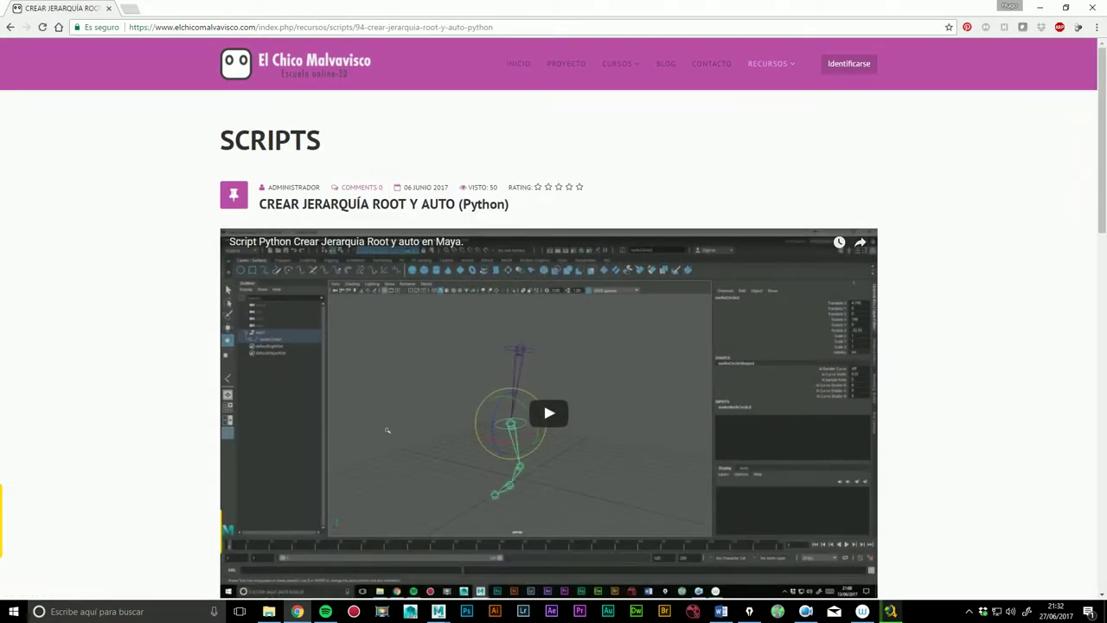
{"action": "scroll", "coordinate": [984, 233], "scroll_direction": "down", "scroll_amount": 1}
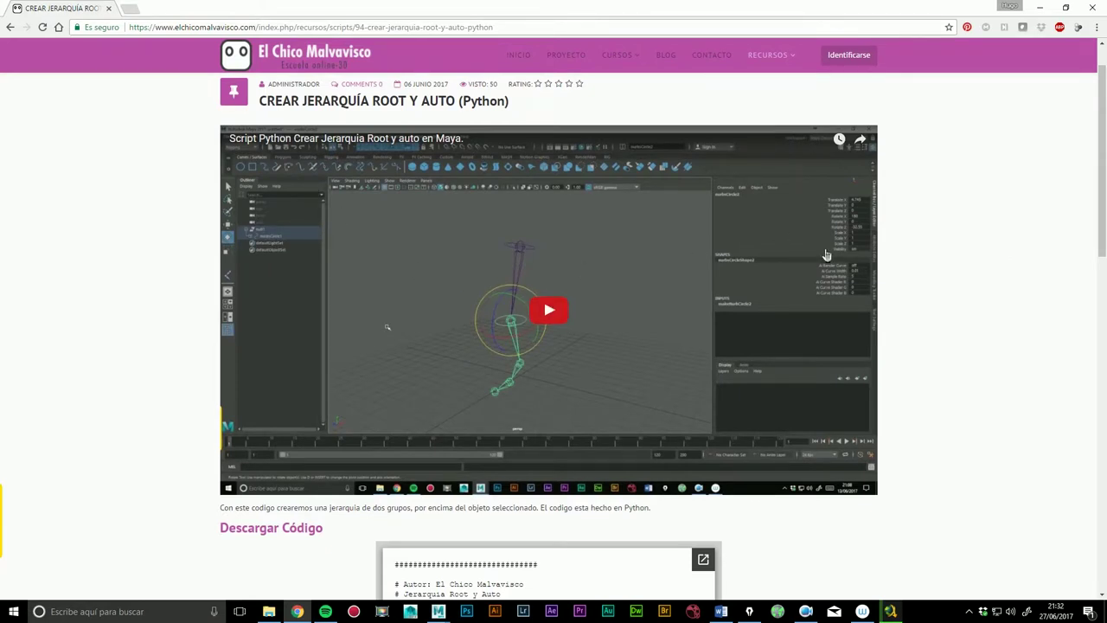
{"action": "scroll", "coordinate": [945, 286], "scroll_direction": "down", "scroll_amount": 2}
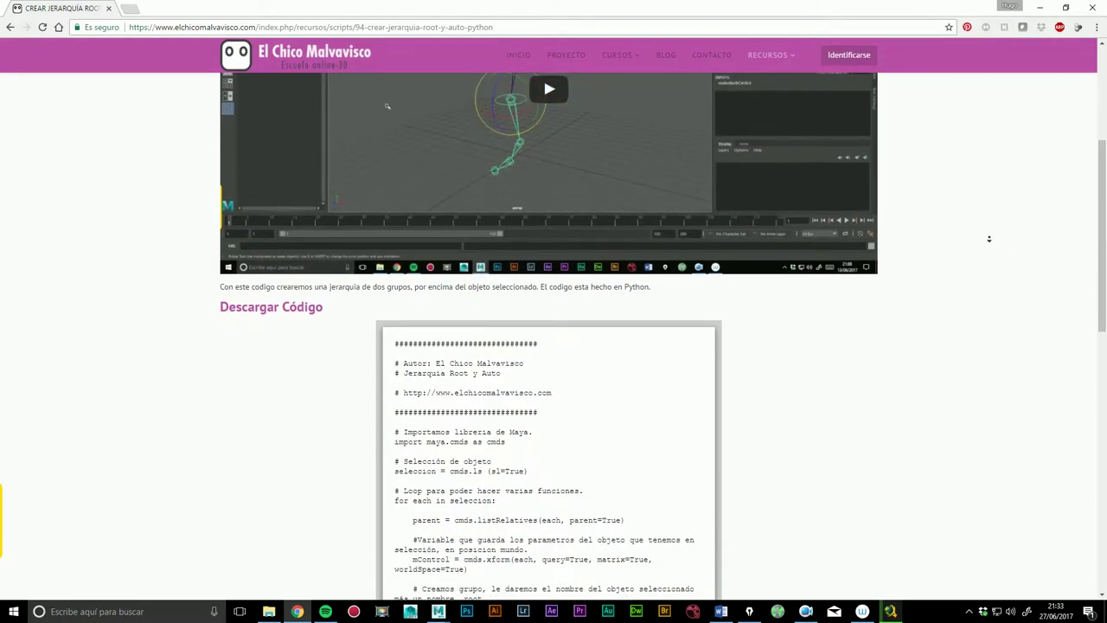
{"action": "scroll", "coordinate": [986, 246], "scroll_direction": "down", "scroll_amount": 3}
{"action": "left_click_drag", "start_coordinate": [394, 96], "coordinate": [598, 522]}
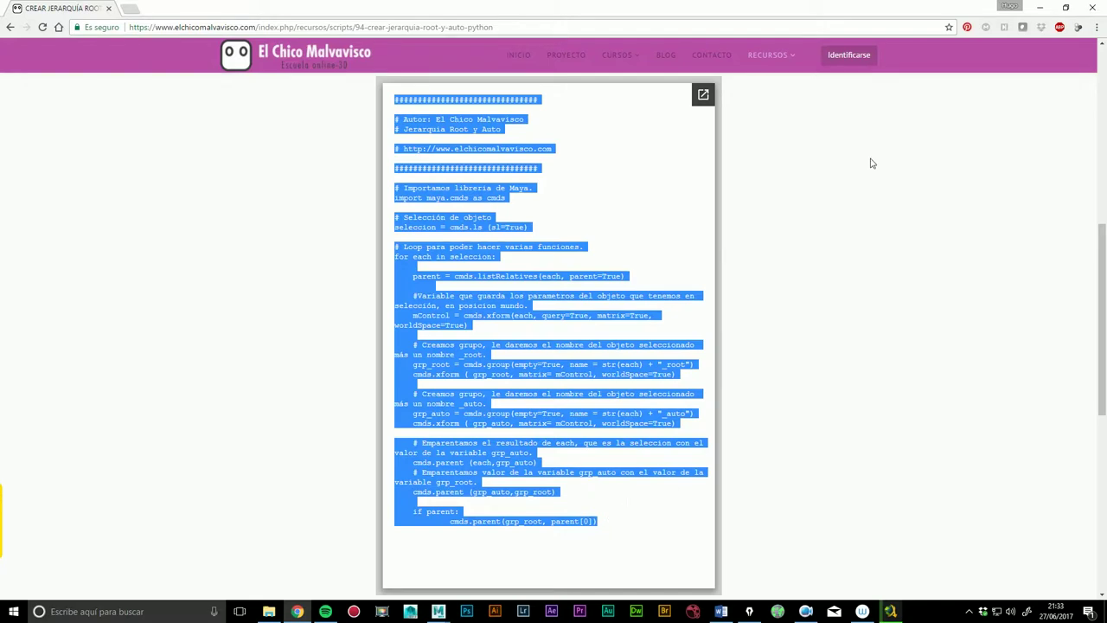
{"action": "left_click", "coordinate": [470, 568]}
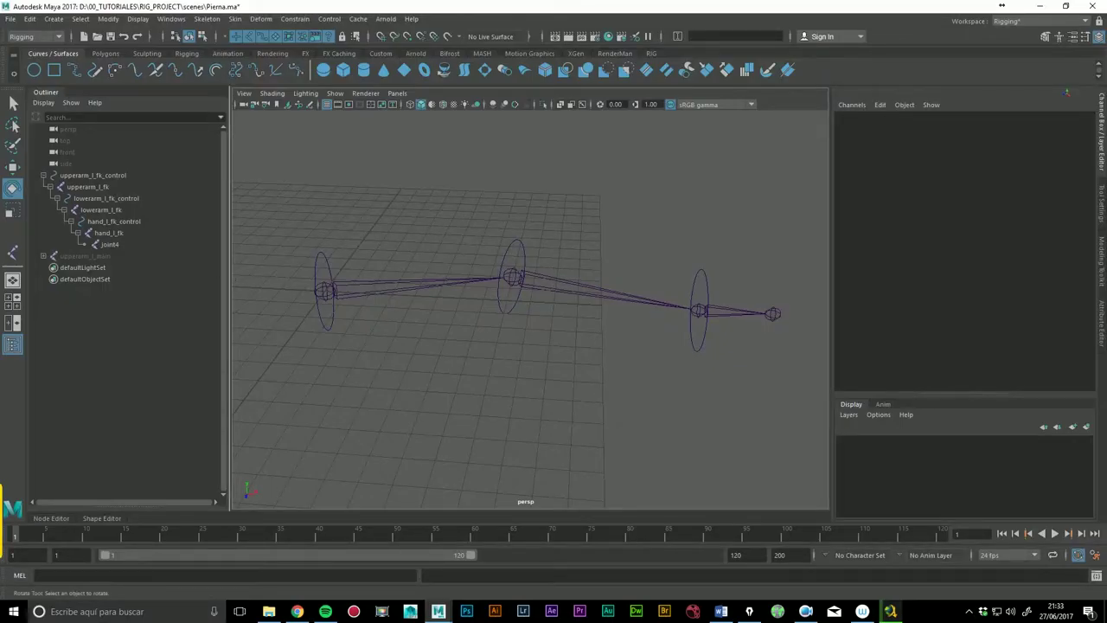
Step: Select upperarm_l_fk_control, lowerarm_l_fk_control and hand_l_fk_control together in the Outliner
{"action": "left_click", "coordinate": [78, 177]}
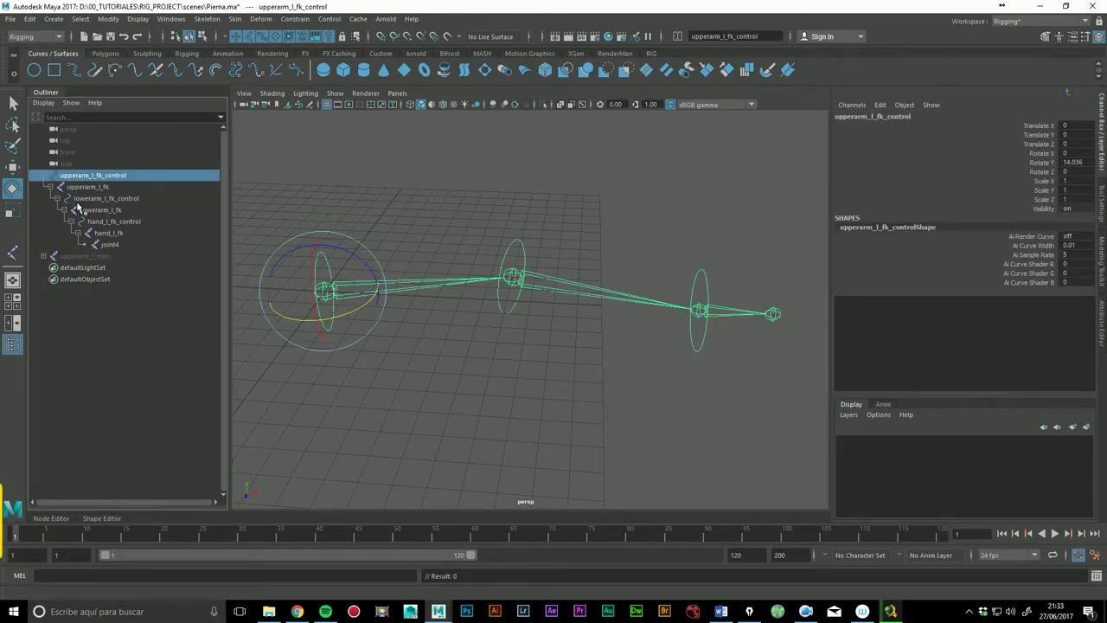
{"action": "left_click", "coordinate": [86, 201], "text": "ctrl"}
{"action": "left_click", "coordinate": [109, 225], "text": "ctrl"}
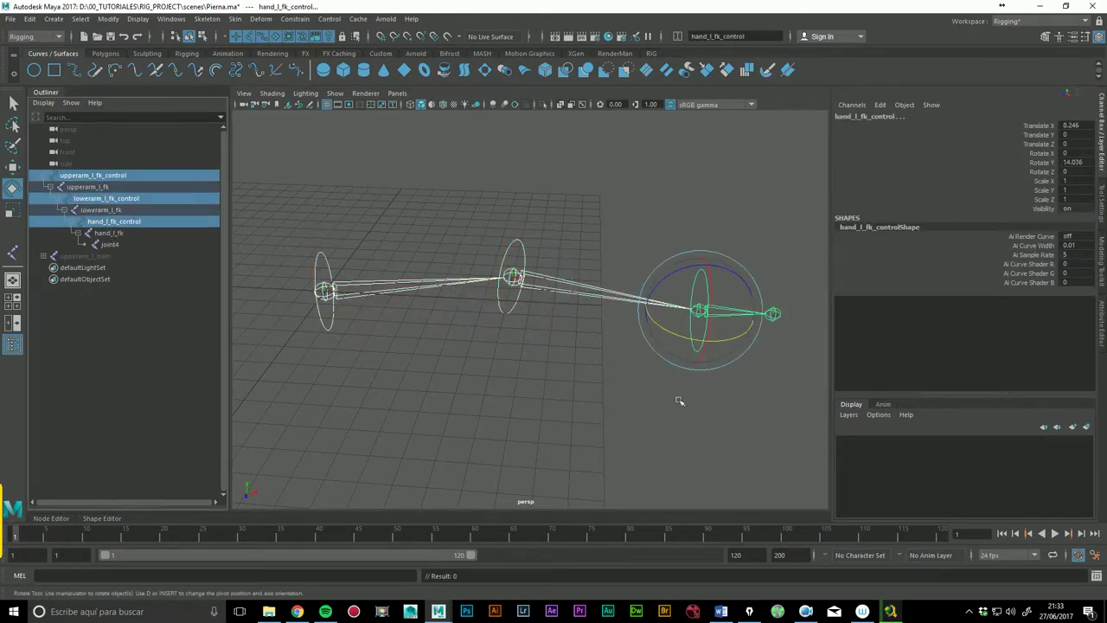
{"action": "left_click", "coordinate": [1095, 576]}
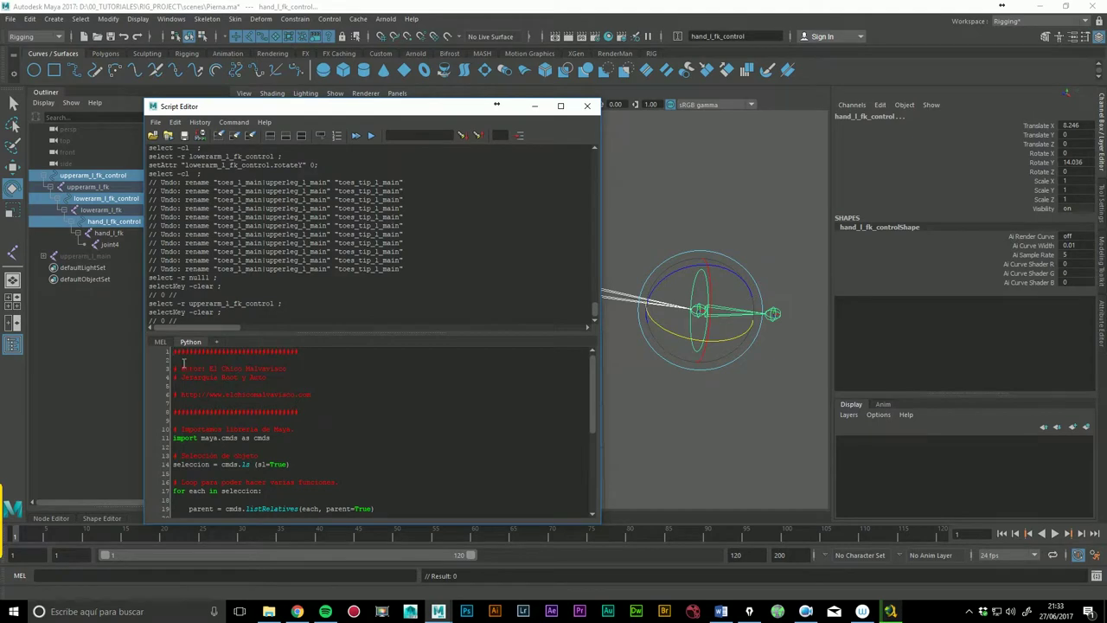
Step: Execute the pasted root-and-auto Python script on the selected controls, then close the Script Editor
{"action": "left_click_drag", "start_coordinate": [173, 352], "coordinate": [499, 602]}
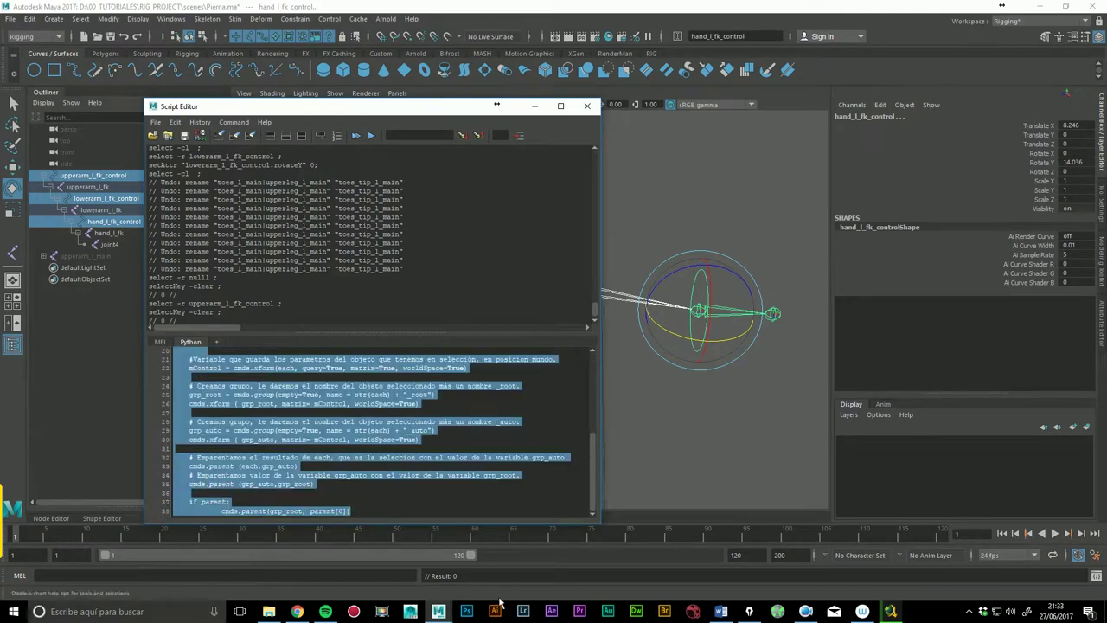
{"action": "left_click", "coordinate": [385, 538]}
{"action": "key", "text": "ctrl+a"}
{"action": "left_click_drag", "start_coordinate": [306, 107], "coordinate": [826, 116]}
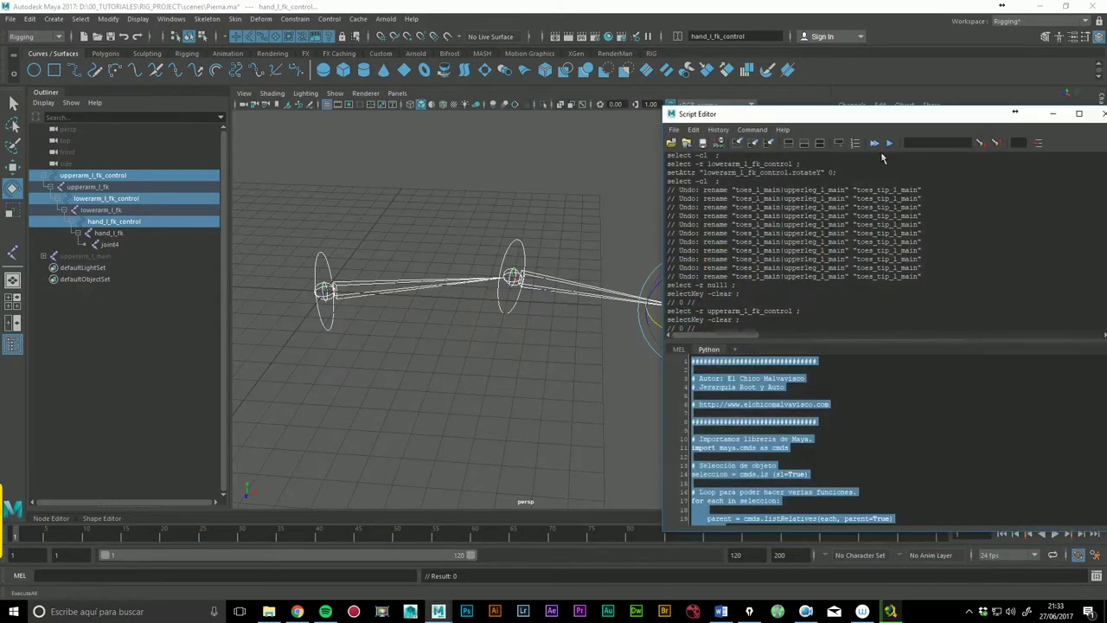
{"action": "left_click", "coordinate": [875, 143]}
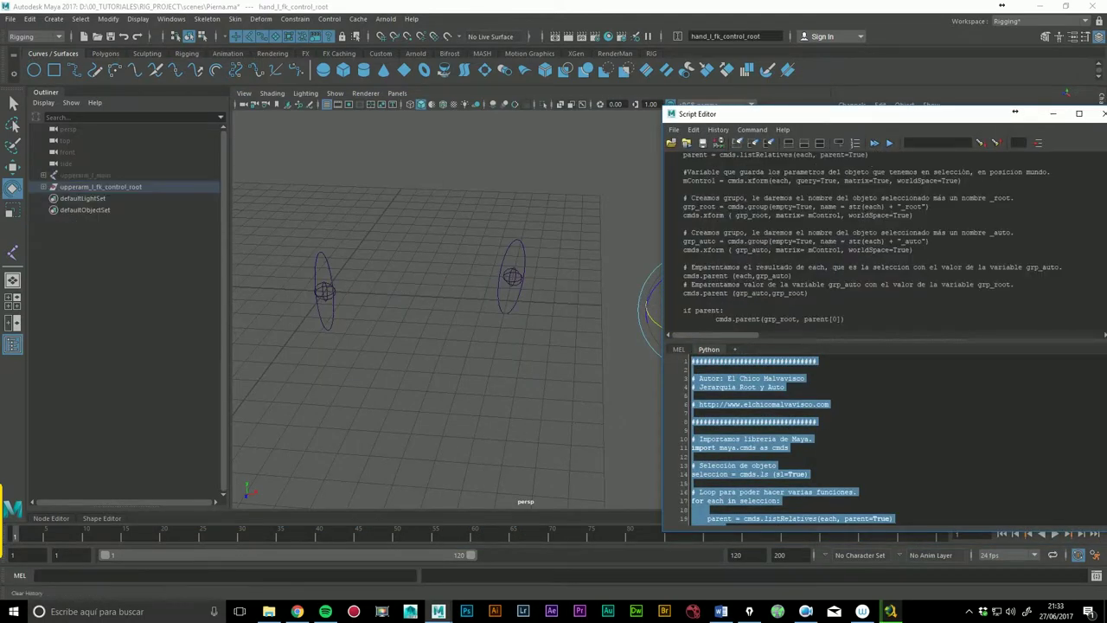
{"action": "left_click", "coordinate": [43, 187], "text": "shift"}
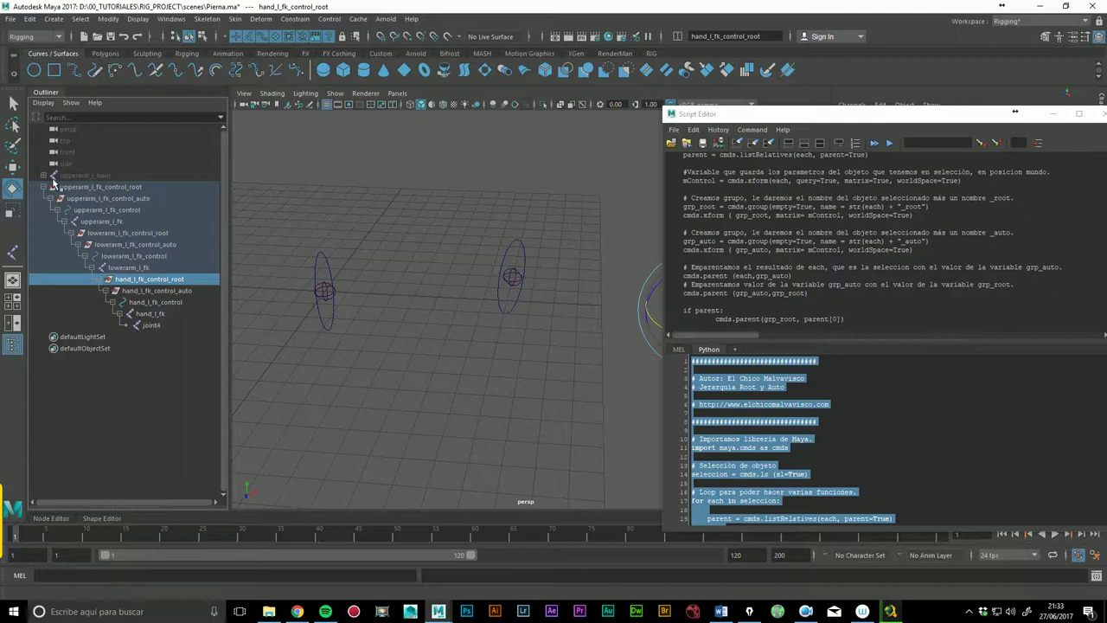
{"action": "left_click_drag", "start_coordinate": [934, 116], "coordinate": [976, 116]}
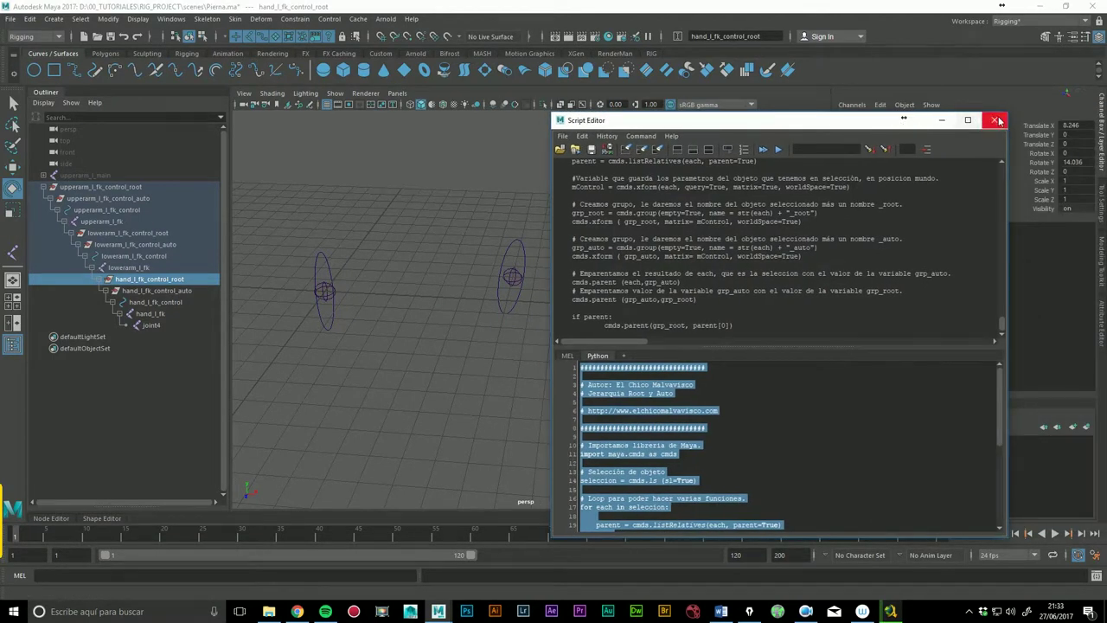
{"action": "left_click", "coordinate": [1002, 117]}
Step: Step through the upperarm-to-hand _root, _auto, control and joint nodes in the Outliner
{"action": "left_click", "coordinate": [90, 188]}
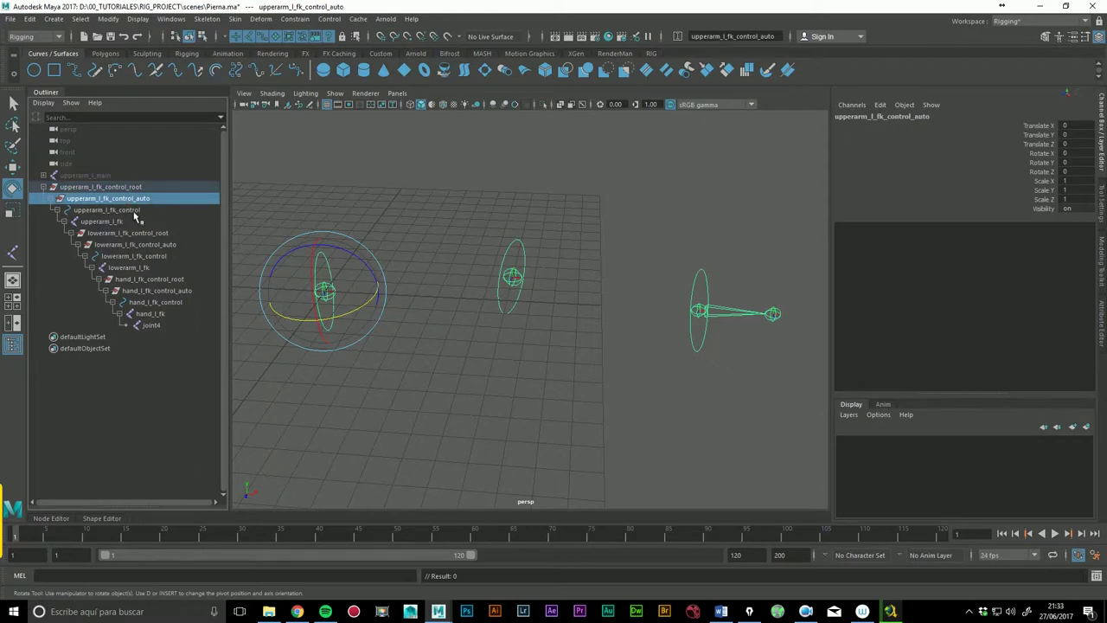
{"action": "left_click", "coordinate": [135, 213]}
{"action": "left_click", "coordinate": [135, 233]}
{"action": "left_click", "coordinate": [138, 244]}
{"action": "left_click", "coordinate": [141, 256]}
{"action": "left_click", "coordinate": [140, 278]}
{"action": "left_click", "coordinate": [144, 302]}
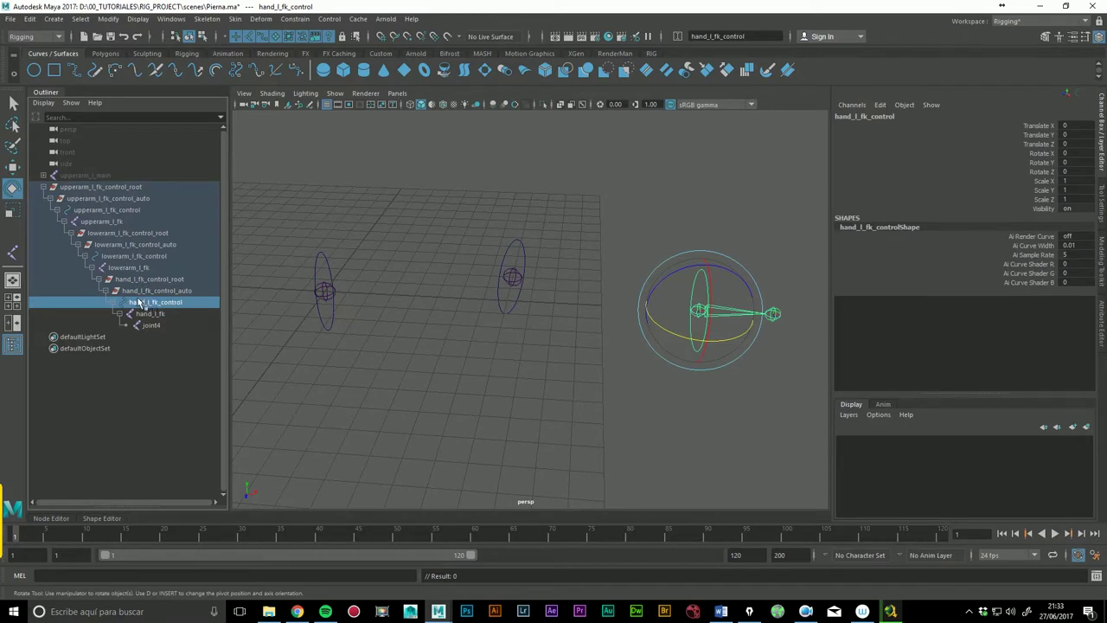
{"action": "left_click", "coordinate": [129, 291]}
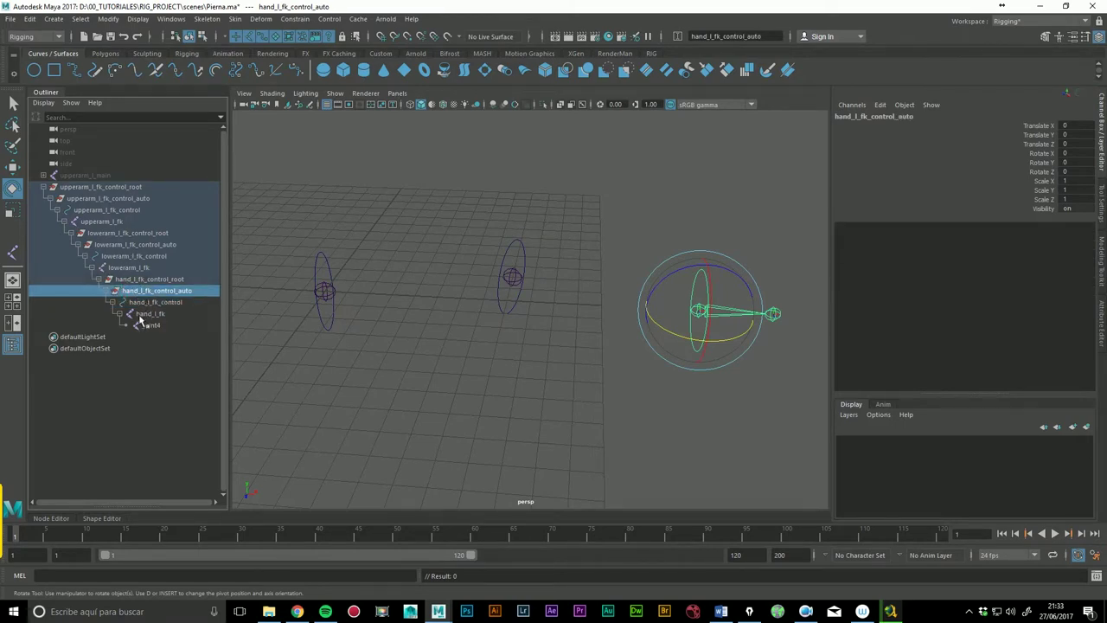
{"action": "left_click", "coordinate": [148, 313]}
{"action": "left_click", "coordinate": [128, 267]}
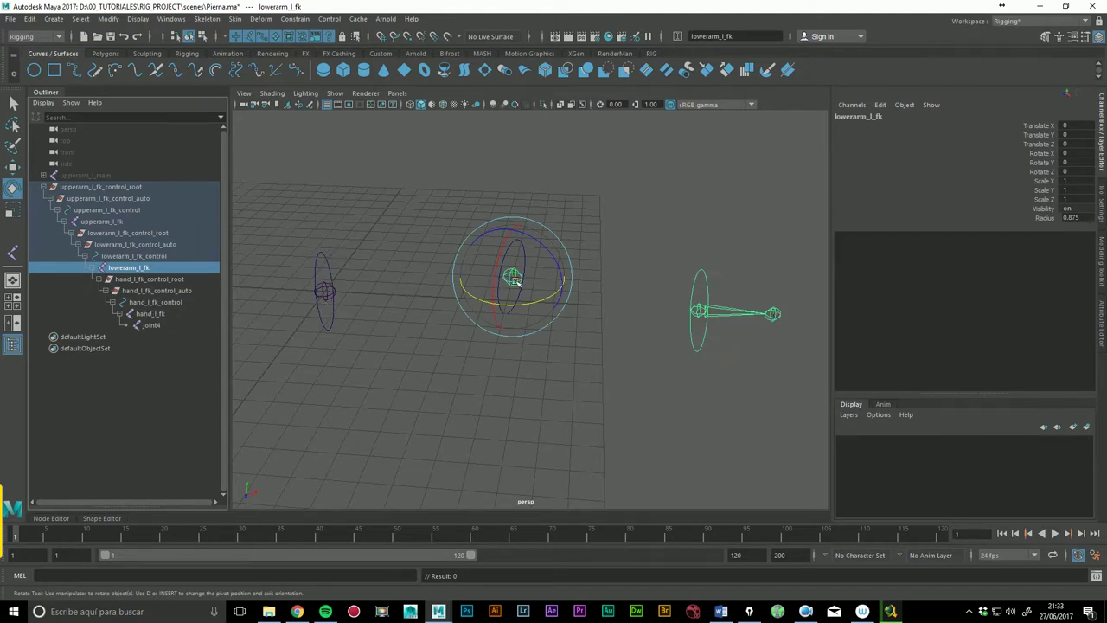
Step: Inspect the hand_l_fk_control_auto group and the hand_l_fk joint selections
{"action": "left_click", "coordinate": [485, 396]}
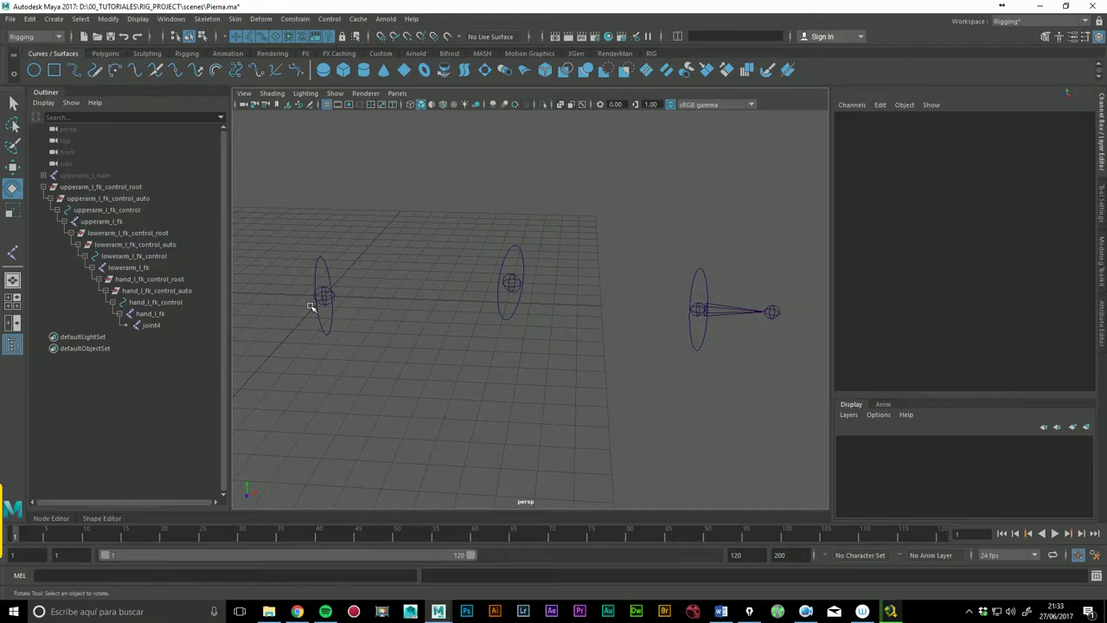
{"action": "left_click", "coordinate": [127, 279]}
{"action": "left_click", "coordinate": [135, 291]}
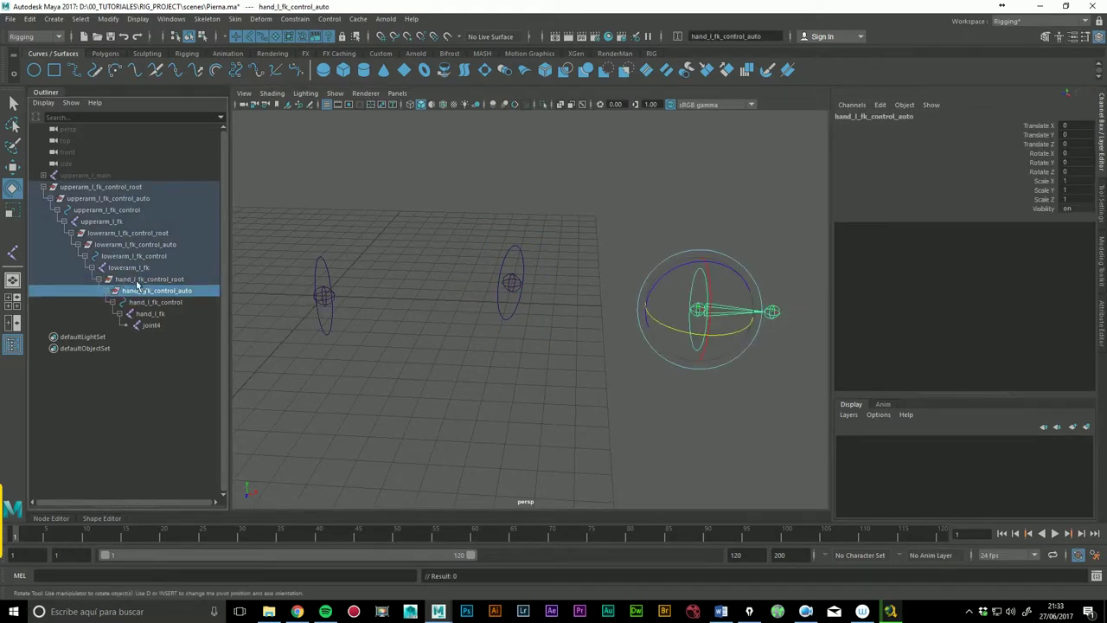
{"action": "left_click", "coordinate": [124, 271]}
{"action": "left_click", "coordinate": [147, 314]}
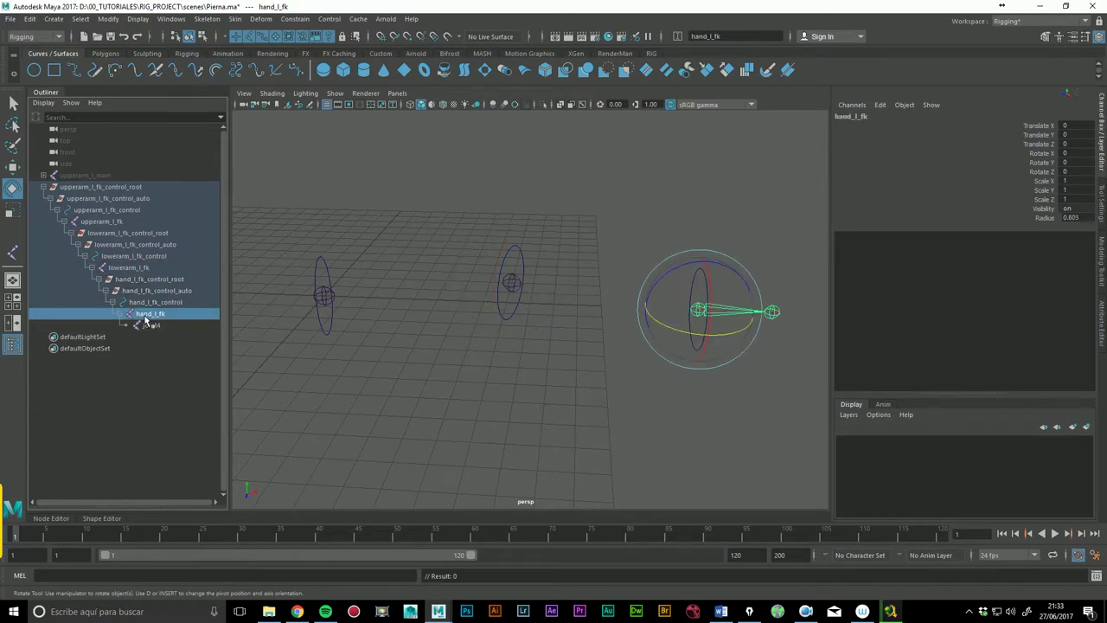
{"action": "left_click", "coordinate": [733, 233]}
{"action": "left_click", "coordinate": [708, 313]}
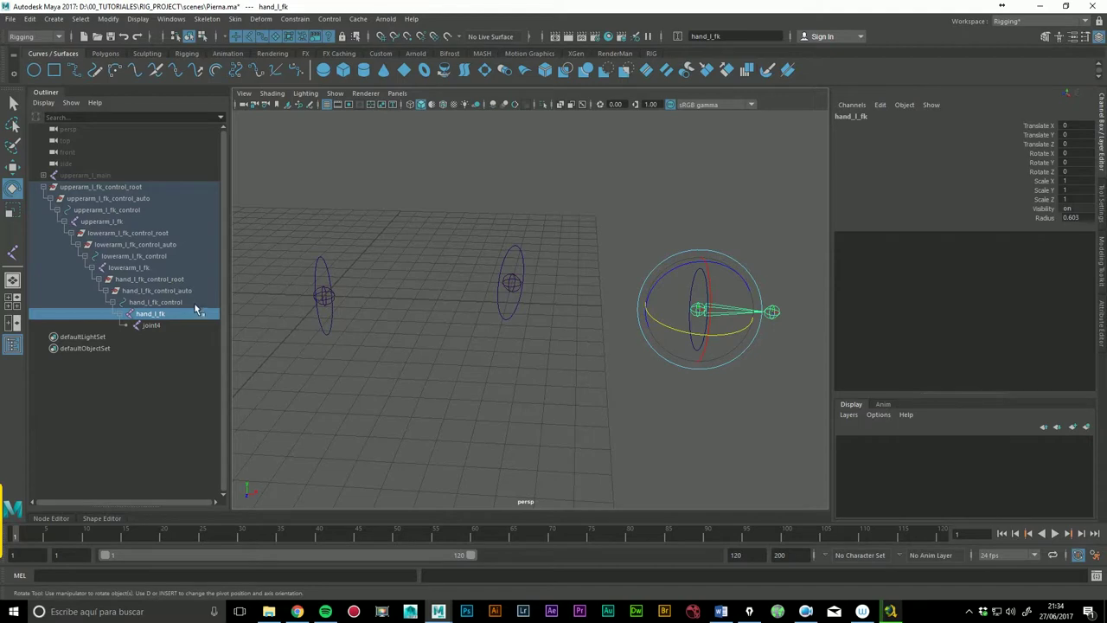
Step: Rotate upperarm_l_fk_control and lowerarm_l_fk_control to check they swing the arm chain
{"action": "left_click", "coordinate": [316, 264]}
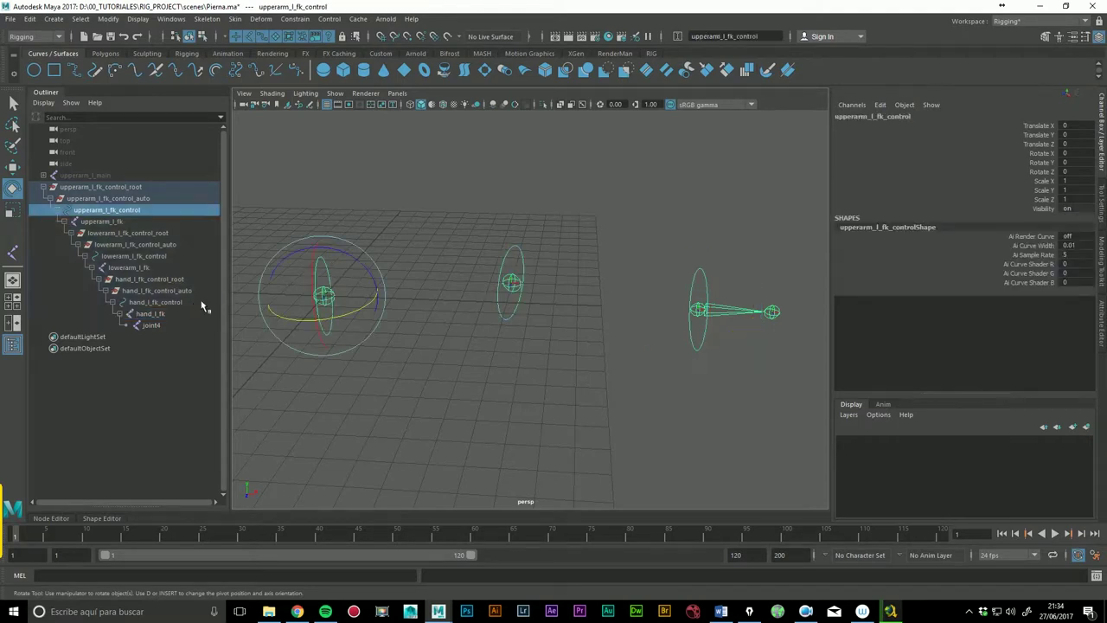
{"action": "left_click_drag", "start_coordinate": [368, 319], "coordinate": [526, 253]}
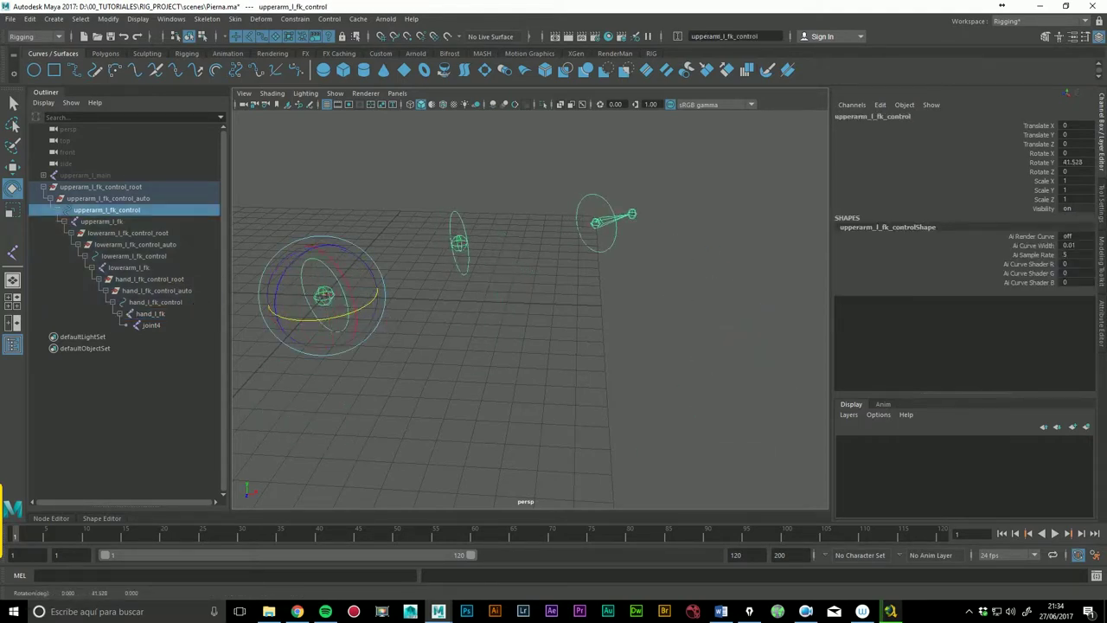
{"action": "left_click", "coordinate": [526, 253]}
{"action": "mouse_move", "coordinate": [526, 316]}
{"action": "left_mouse_down"}
{"action": "mouse_move", "coordinate": [489, 317]}
{"action": "mouse_move", "coordinate": [519, 286]}
{"action": "left_mouse_up"}
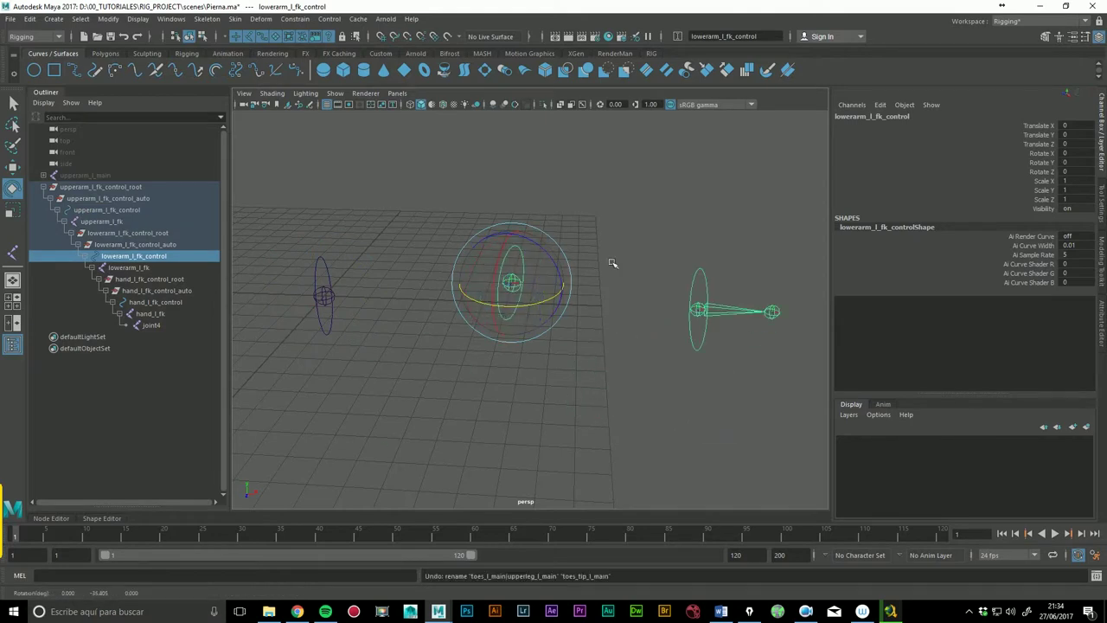
Step: Return the forearm to rest, unhide upperarm_l_main and expand its chain down to hand_l_main
{"action": "left_click", "coordinate": [507, 210]}
{"action": "left_click", "coordinate": [83, 175]}
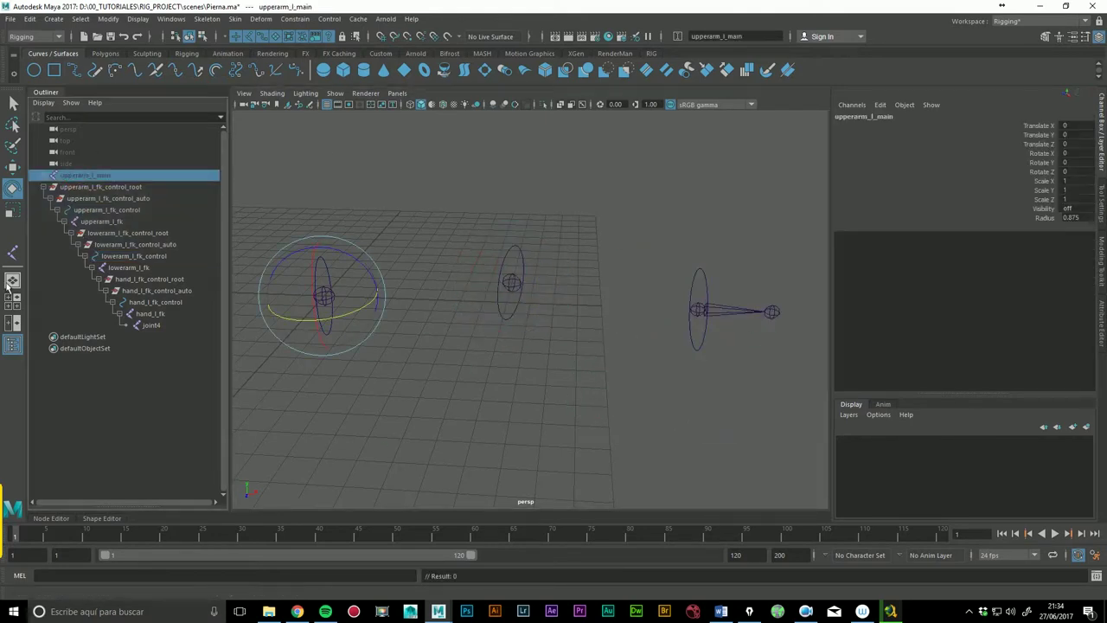
{"action": "key", "text": "h"}
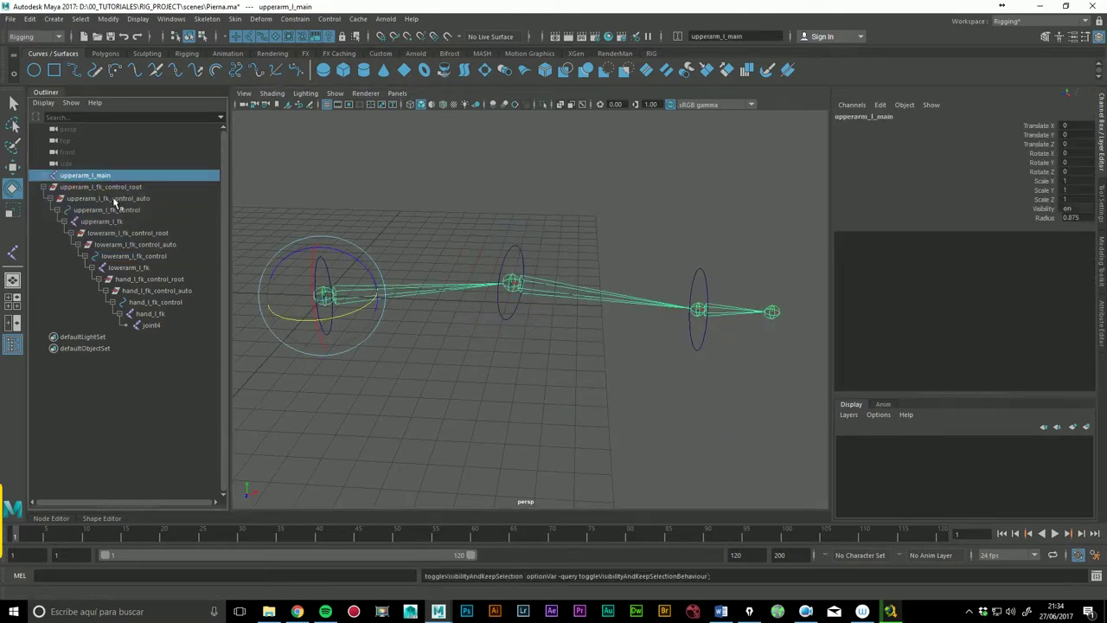
{"action": "left_click", "coordinate": [43, 176]}
{"action": "left_click", "coordinate": [49, 187]}
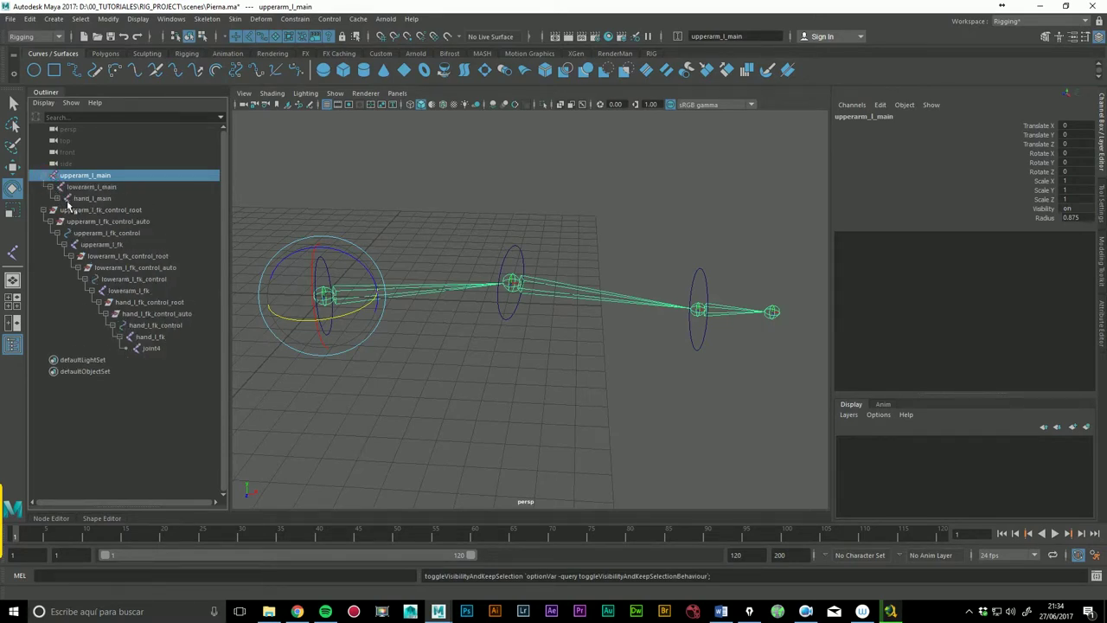
Step: Parent-constrain upperarm_l_main to upperarm_l_fk
{"action": "left_click", "coordinate": [98, 246]}
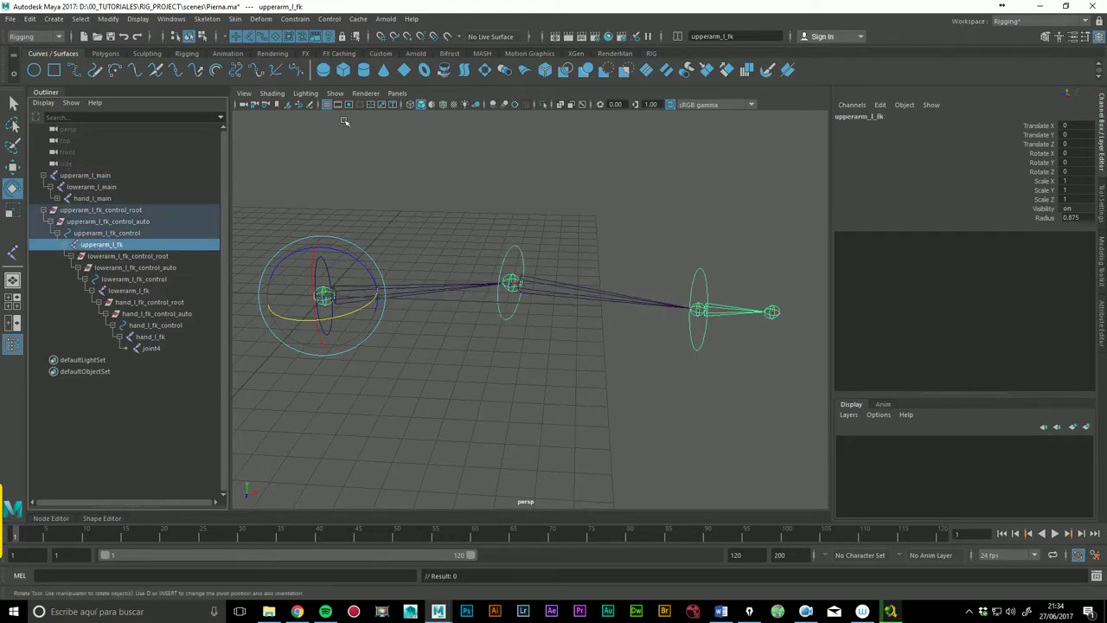
{"action": "left_click", "coordinate": [96, 177], "text": "ctrl"}
{"action": "left_click", "coordinate": [294, 18]}
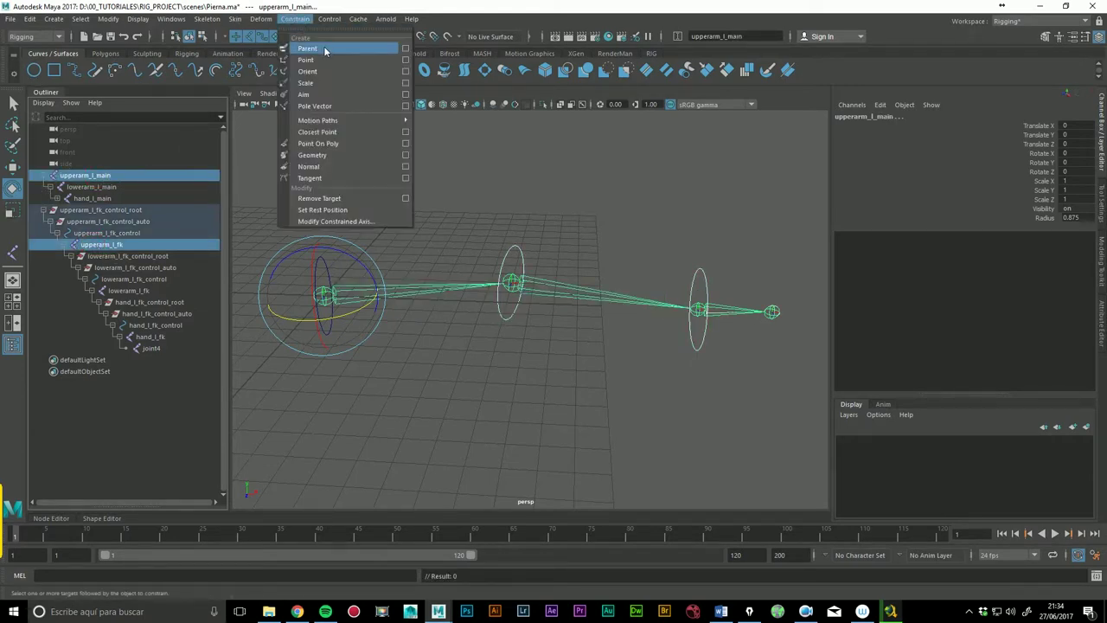
{"action": "left_click", "coordinate": [405, 49]}
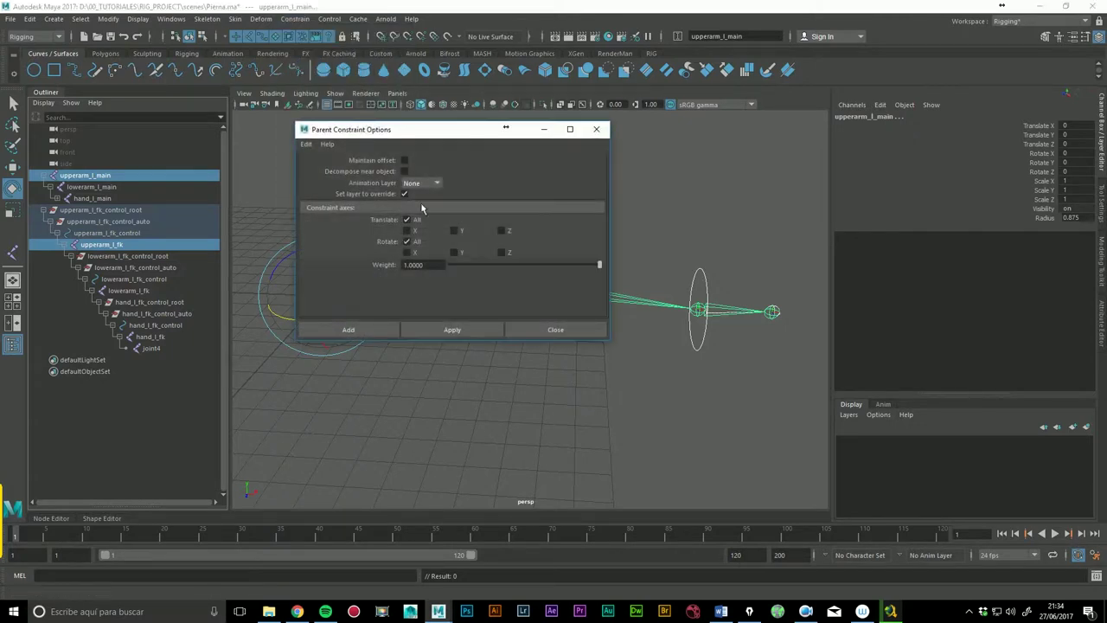
{"action": "left_click", "coordinate": [367, 333]}
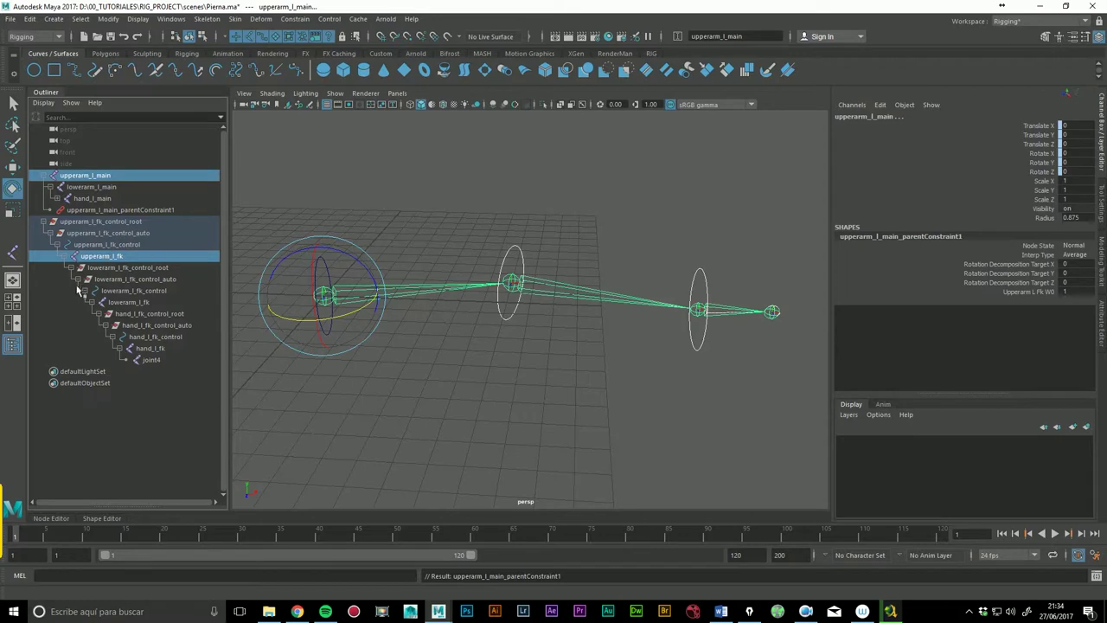
Step: Parent-constrain lowerarm_l_main to lowerarm_l_fk and hand_l_main to hand_l_fk
{"action": "left_click", "coordinate": [129, 303]}
{"action": "left_click", "coordinate": [90, 188], "text": "ctrl"}
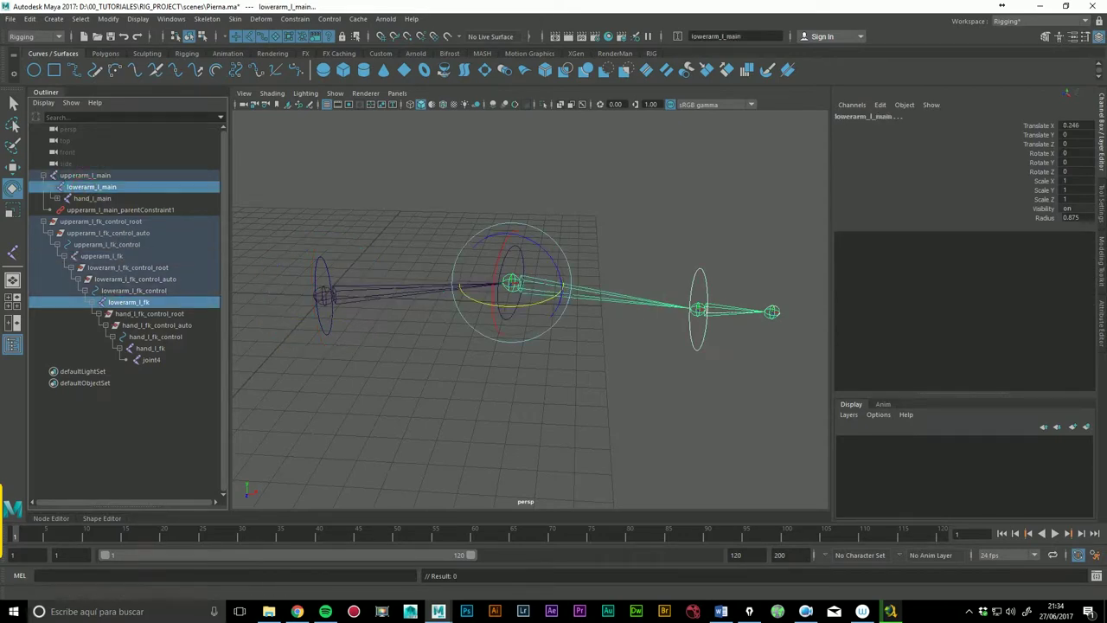
{"action": "left_click", "coordinate": [294, 18]}
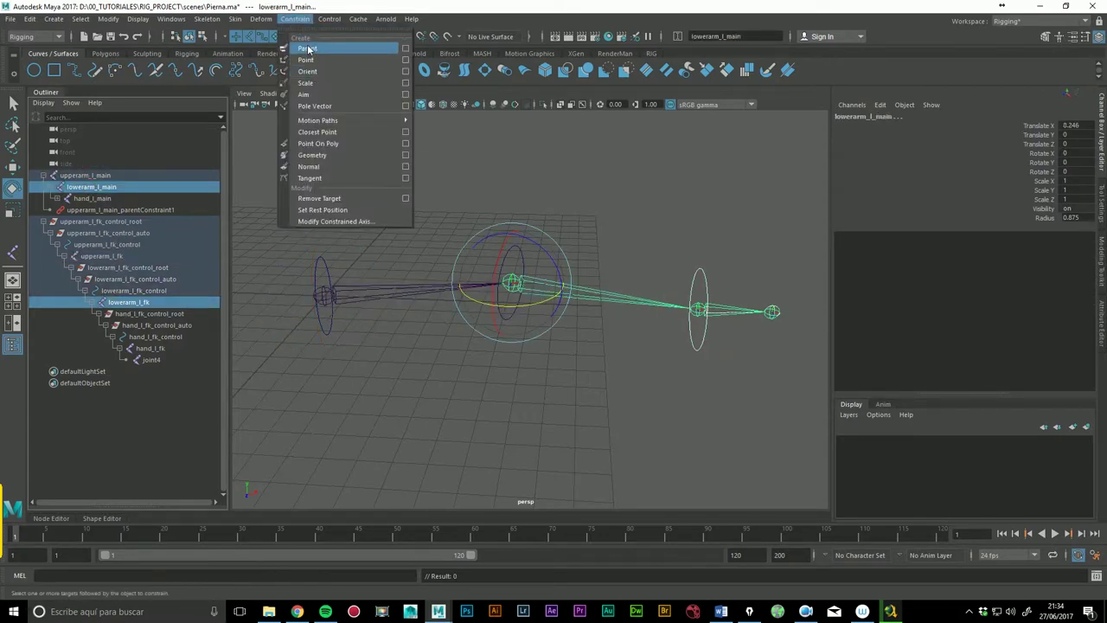
{"action": "left_click", "coordinate": [308, 49]}
{"action": "left_click", "coordinate": [149, 361]}
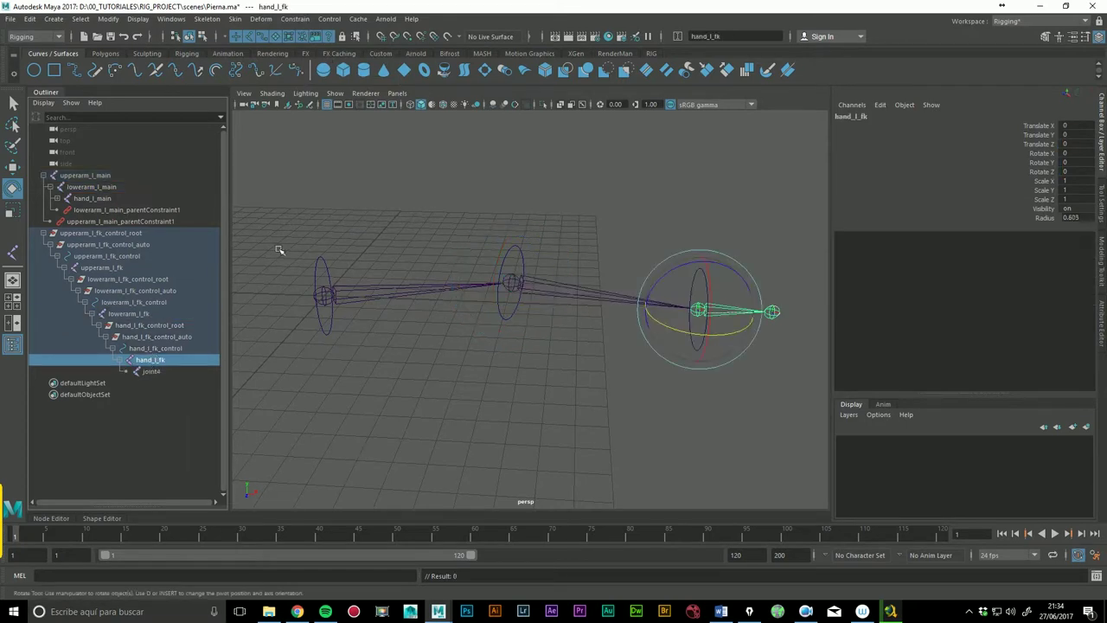
{"action": "left_click", "coordinate": [91, 198], "text": "ctrl"}
{"action": "left_click", "coordinate": [295, 18]}
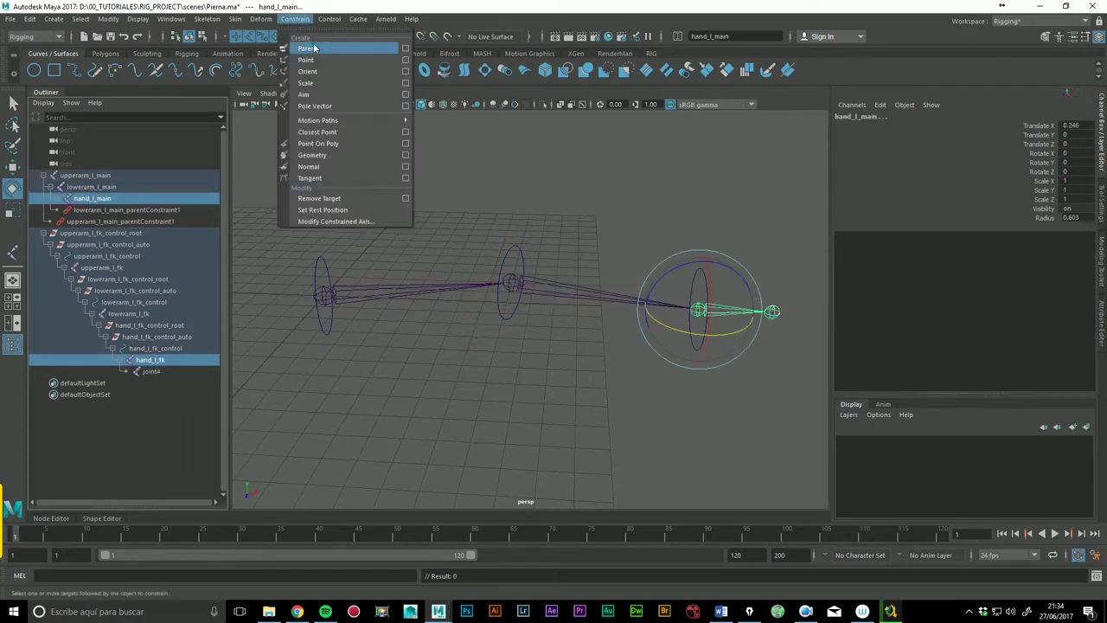
{"action": "left_click", "coordinate": [318, 49]}
{"action": "left_click", "coordinate": [465, 260]}
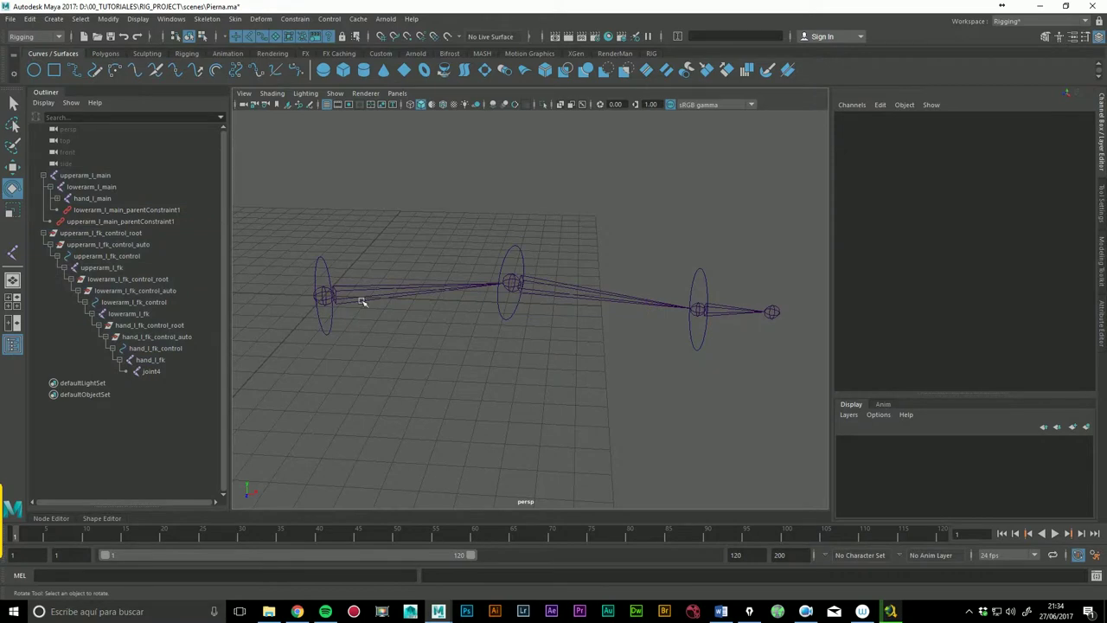
{"action": "left_click", "coordinate": [335, 271]}
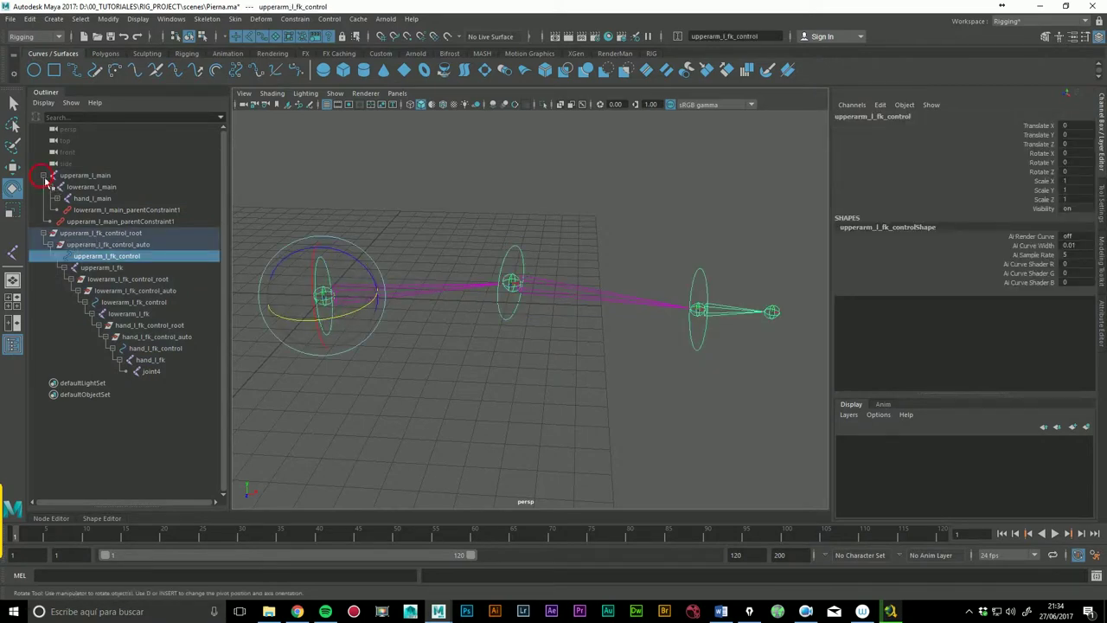
Step: Collapse the upperarm_l_main and upperarm_l_fk_control_root hierarchies in the Outliner
{"action": "left_click", "coordinate": [43, 176]}
{"action": "left_click", "coordinate": [43, 187]}
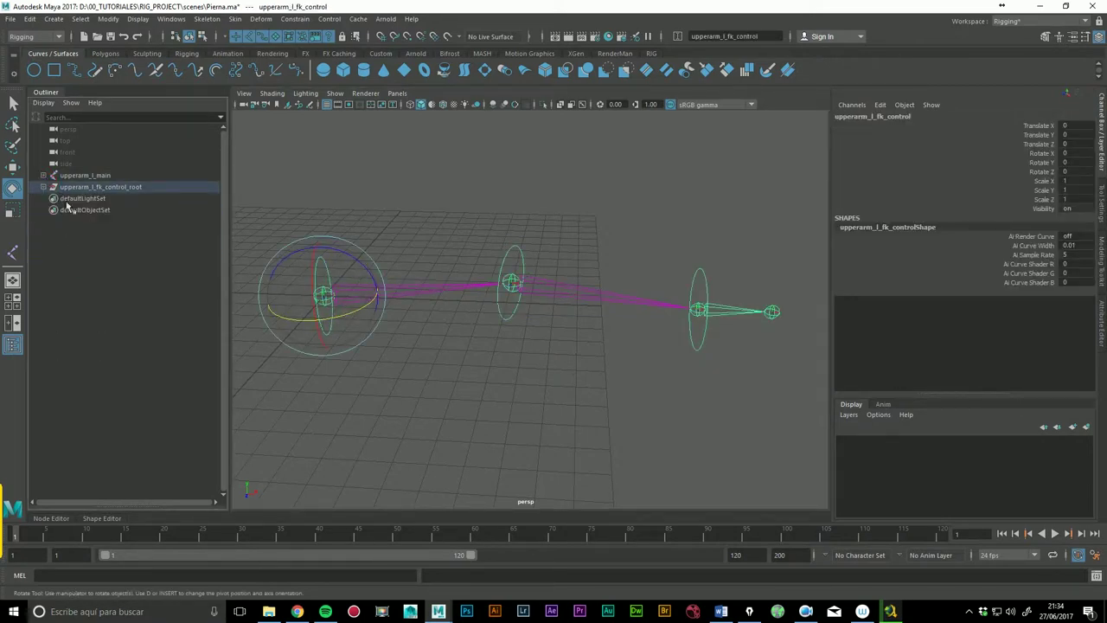
{"action": "left_click", "coordinate": [418, 268]}
Step: Rotate the upper-arm and forearm FK controls to confirm the main chain follows, then inspect upperarm_l_main
{"action": "left_click", "coordinate": [334, 267]}
{"action": "mouse_move", "coordinate": [365, 322]}
{"action": "left_mouse_down"}
{"action": "mouse_move", "coordinate": [349, 324]}
{"action": "mouse_move", "coordinate": [386, 312]}
{"action": "mouse_move", "coordinate": [353, 325]}
{"action": "mouse_move", "coordinate": [377, 322]}
{"action": "left_mouse_up"}
{"action": "left_click", "coordinate": [524, 258]}
{"action": "mouse_move", "coordinate": [543, 313]}
{"action": "left_mouse_down"}
{"action": "mouse_move", "coordinate": [605, 372]}
{"action": "mouse_move", "coordinate": [640, 259]}
{"action": "left_mouse_up"}
{"action": "left_click", "coordinate": [653, 208]}
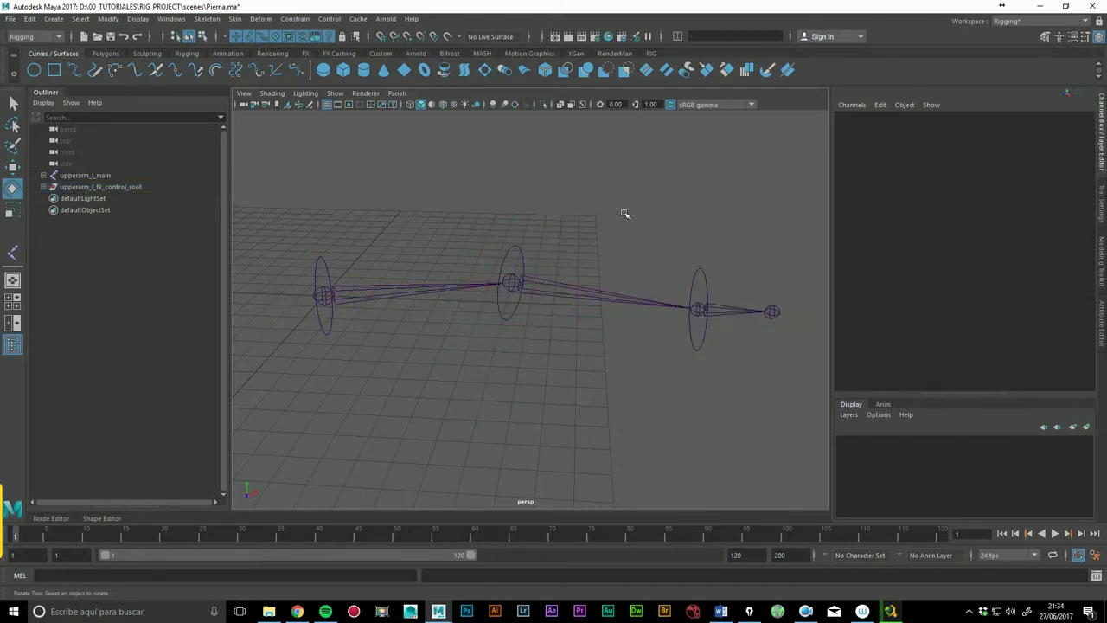
{"action": "left_click", "coordinate": [432, 292]}
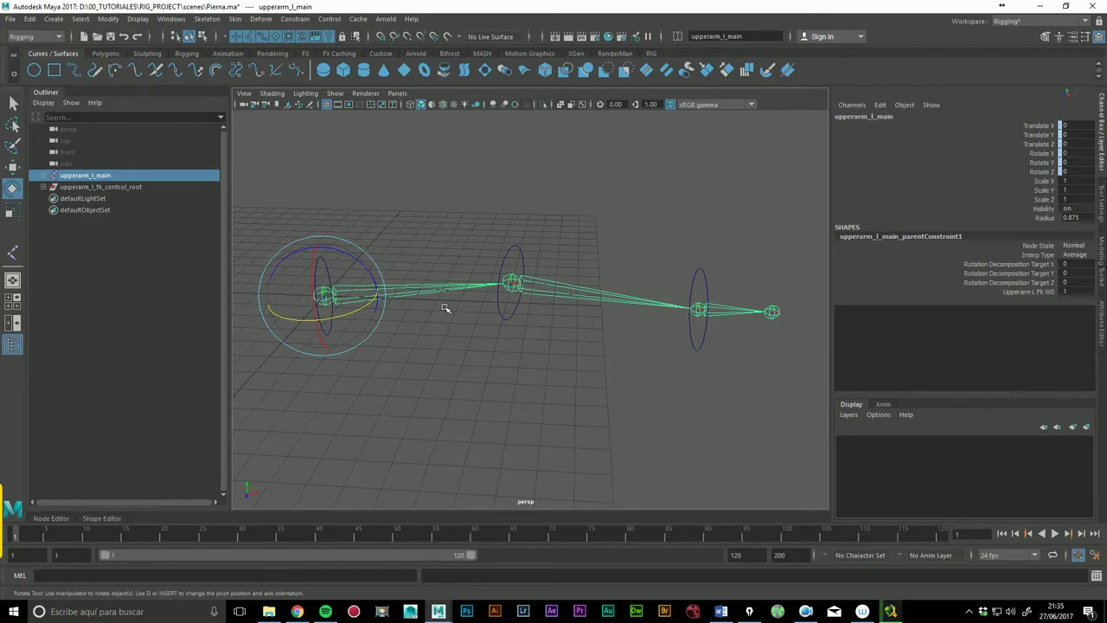
{"action": "left_click", "coordinate": [462, 233]}
{"action": "mouse_move", "coordinate": [529, 245]}
{"action": "left_mouse_down", "text": "alt"}
{"action": "mouse_move", "coordinate": [560, 215]}
{"action": "mouse_move", "coordinate": [531, 300]}
{"action": "left_mouse_up", "text": "alt"}
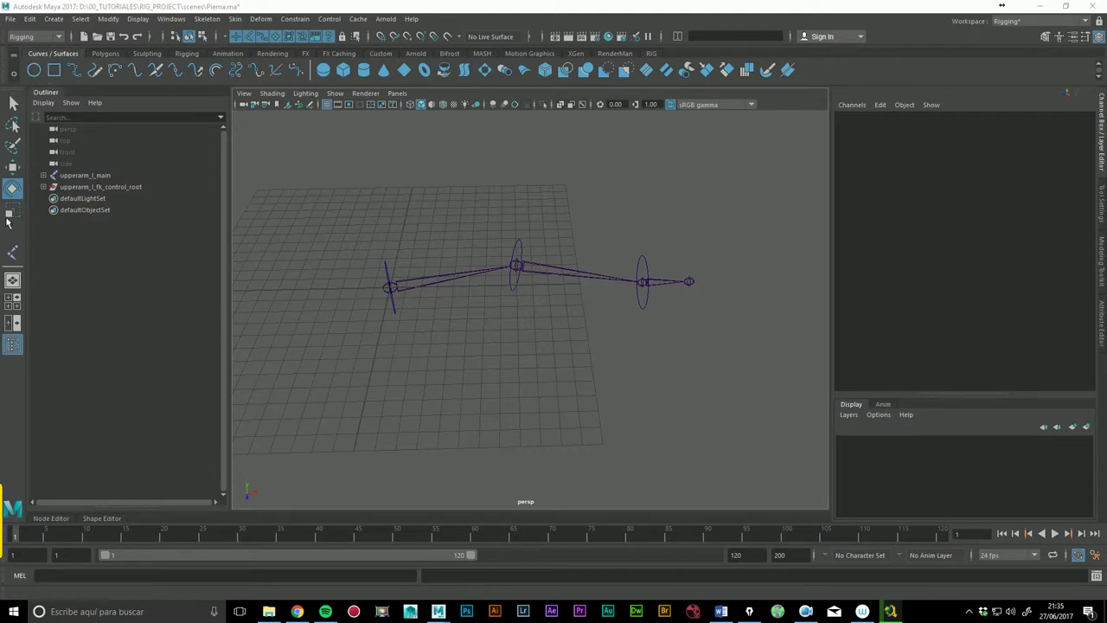
Step: Create locator1 and move it to sit just above the wrist
{"action": "left_click", "coordinate": [53, 18]}
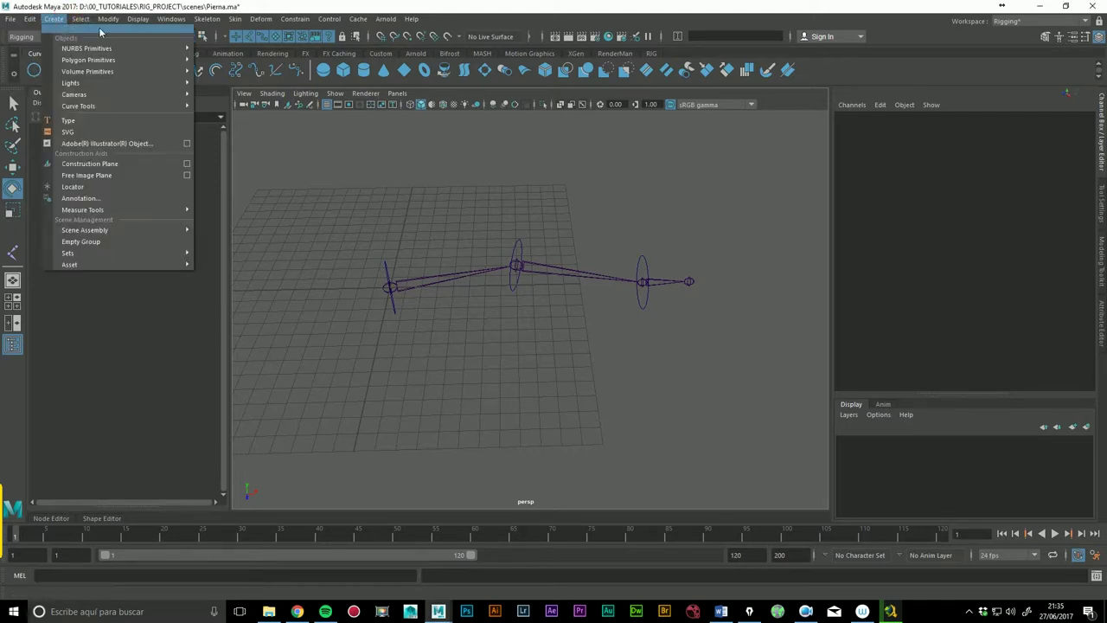
{"action": "left_click", "coordinate": [104, 177]}
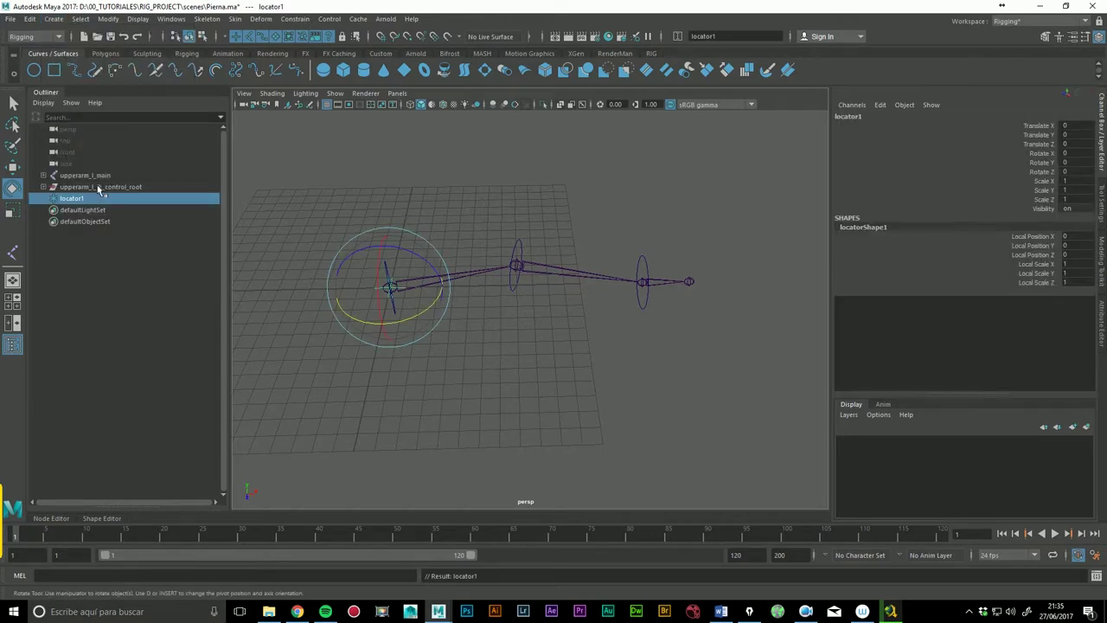
{"action": "key", "text": "w"}
{"action": "left_click_drag", "start_coordinate": [467, 301], "coordinate": [704, 302]}
{"action": "mouse_move", "coordinate": [654, 239]}
{"action": "left_mouse_down"}
{"action": "mouse_move", "coordinate": [665, 198]}
{"action": "mouse_move", "coordinate": [617, 265]}
{"action": "mouse_move", "coordinate": [699, 273]}
{"action": "left_mouse_up"}
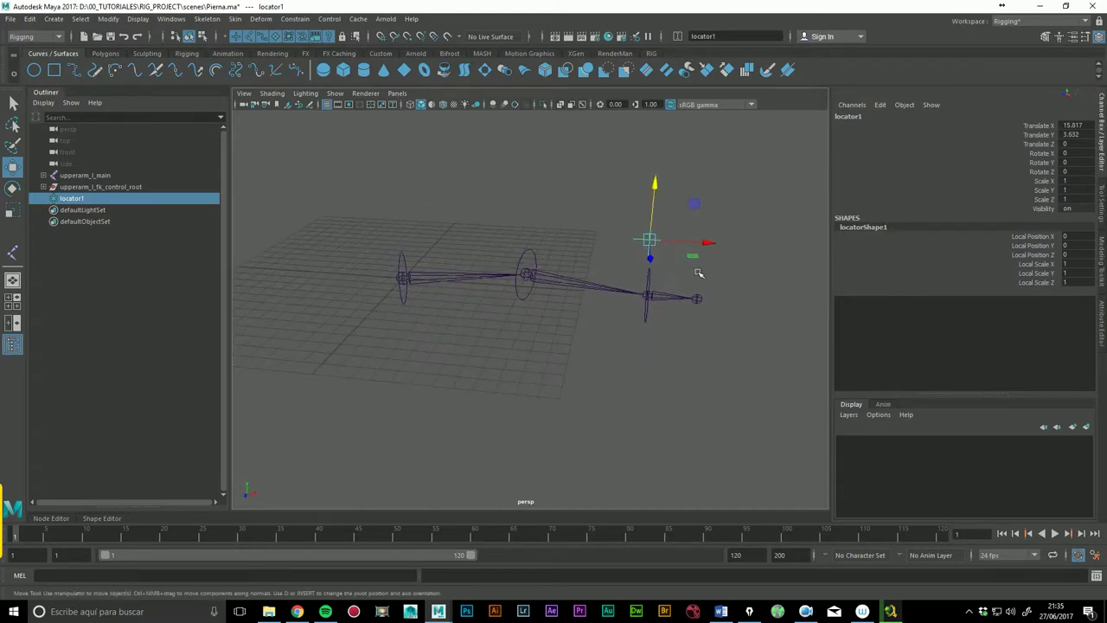
{"action": "left_click", "coordinate": [722, 381]}
{"action": "left_click", "coordinate": [649, 240]}
Step: Parent locator1 under hand_l_fk_control
{"action": "left_click_drag", "start_coordinate": [1042, 127], "coordinate": [1037, 167]}
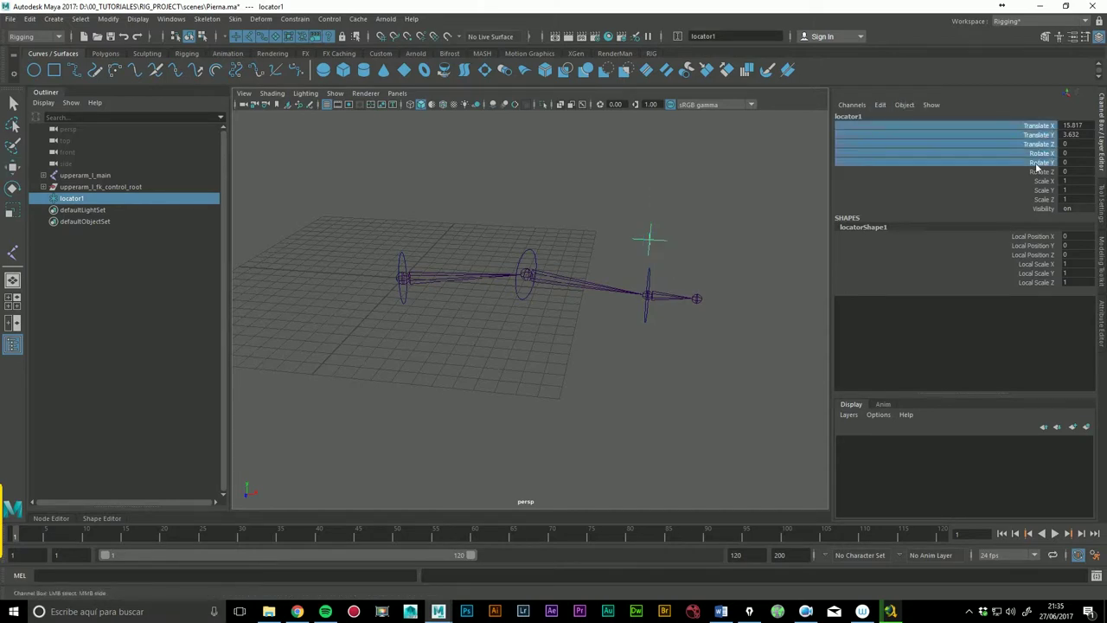
{"action": "left_click", "coordinate": [590, 384]}
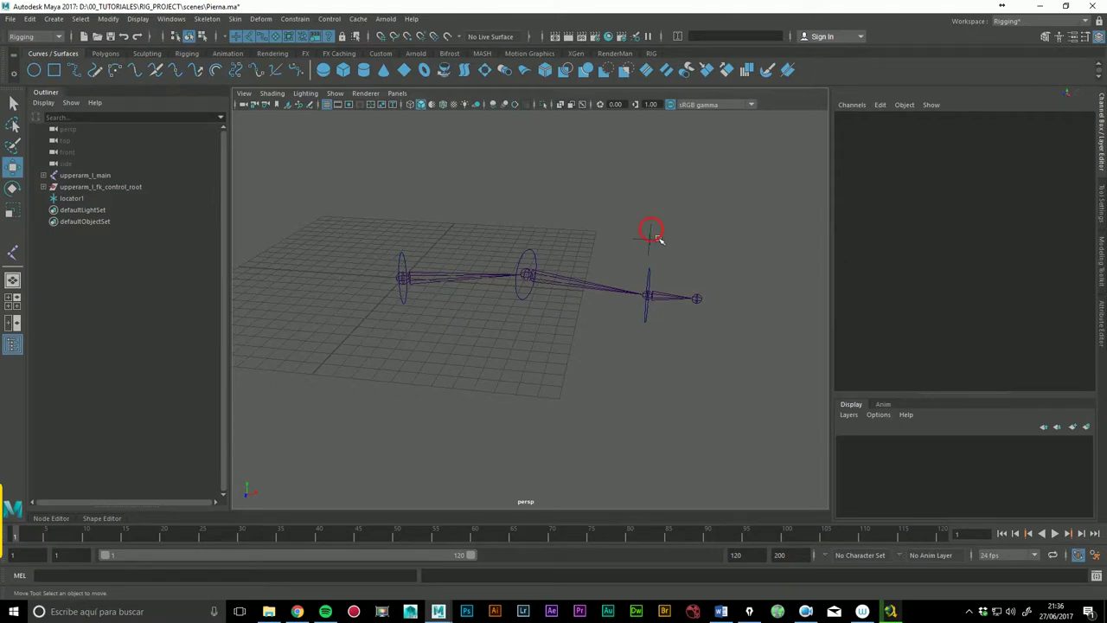
{"action": "left_click", "coordinate": [657, 238]}
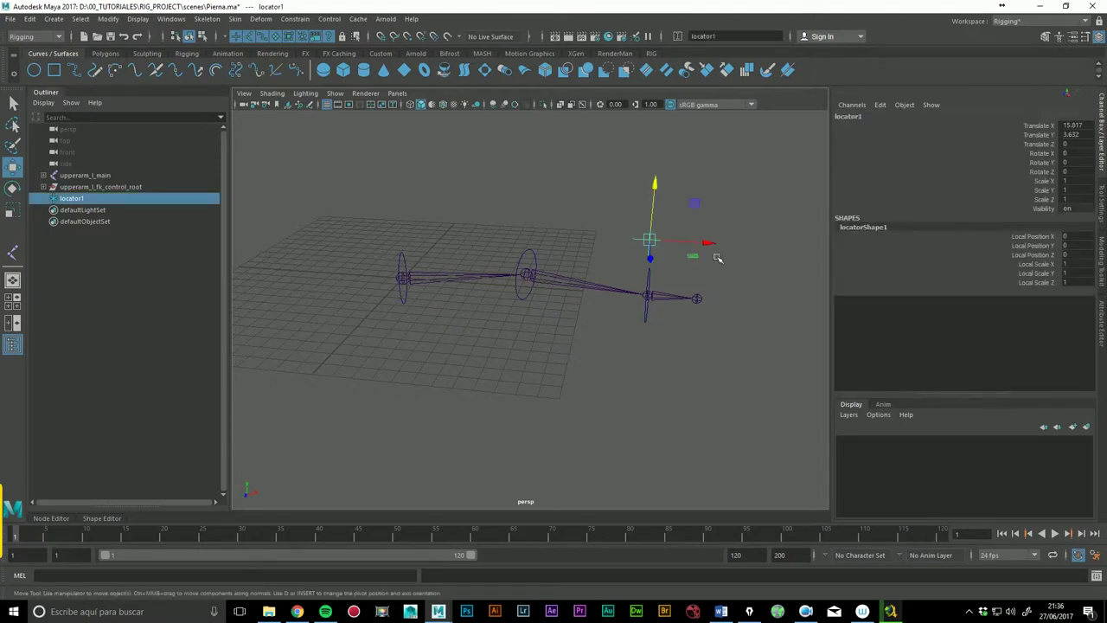
{"action": "left_click", "coordinate": [657, 292], "text": "shift"}
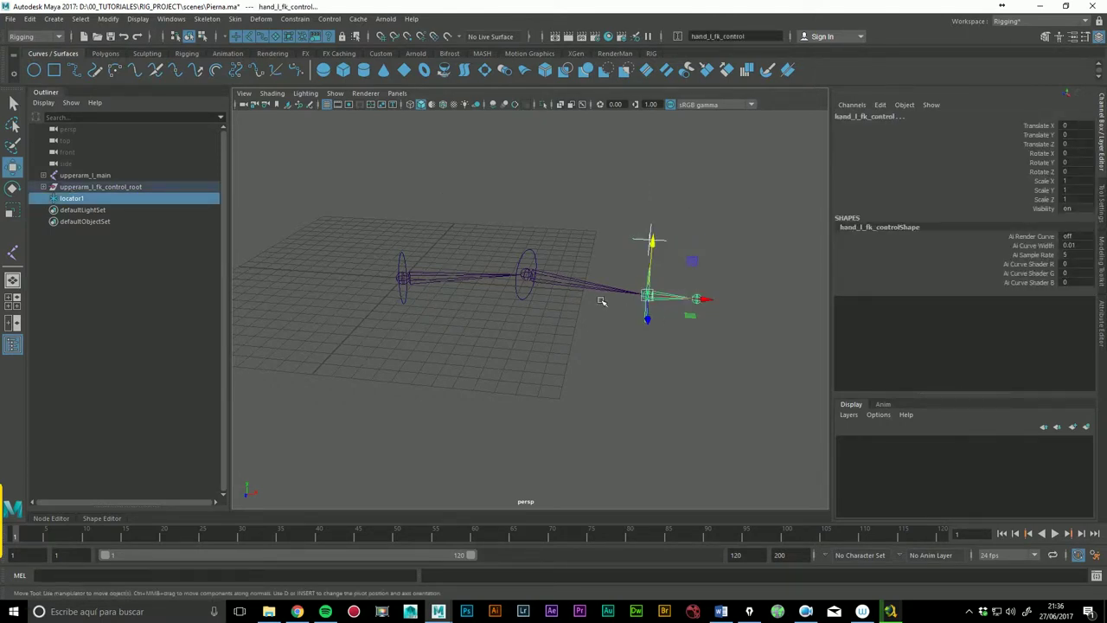
{"action": "key", "text": "p"}
Step: Rotate upperarm_l_fk_control to verify locator1 follows, then select all its transform channels
{"action": "left_click", "coordinate": [518, 266]}
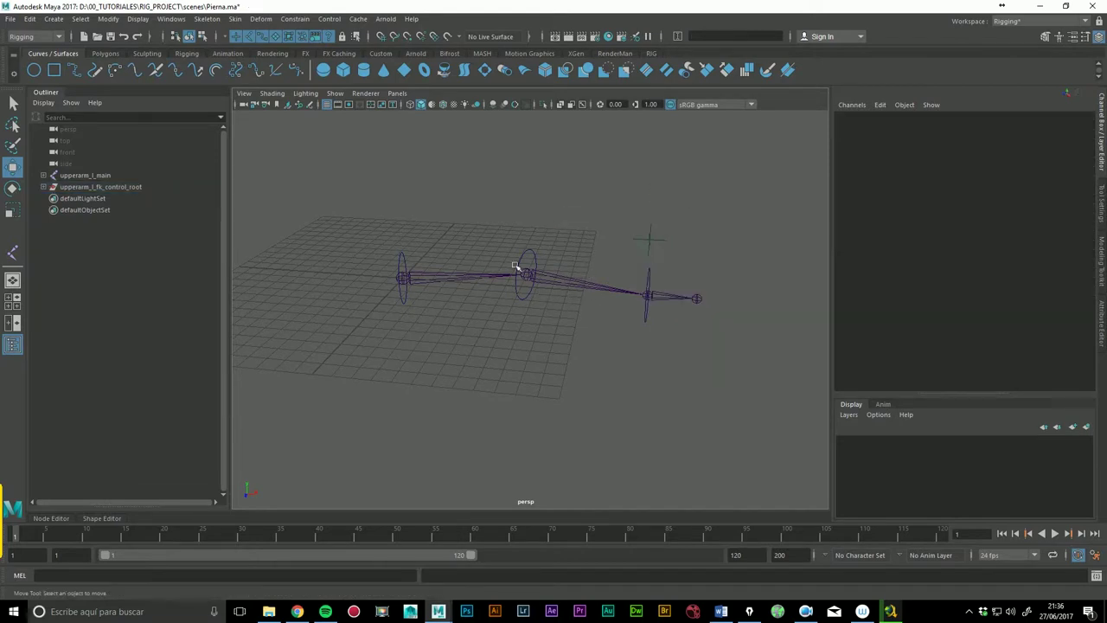
{"action": "left_click", "coordinate": [405, 273]}
{"action": "left_click", "coordinate": [12, 187]}
{"action": "mouse_move", "coordinate": [439, 298]}
{"action": "left_mouse_down"}
{"action": "mouse_move", "coordinate": [459, 298]}
{"action": "mouse_move", "coordinate": [559, 371]}
{"action": "left_mouse_up"}
{"action": "left_click", "coordinate": [559, 371]}
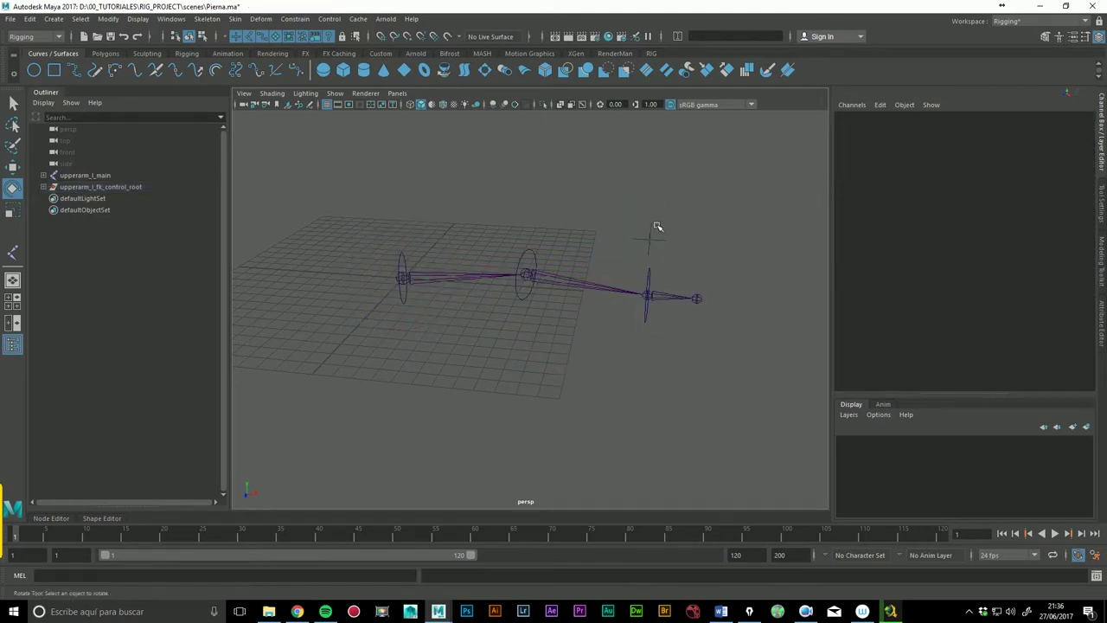
{"action": "left_click", "coordinate": [670, 238]}
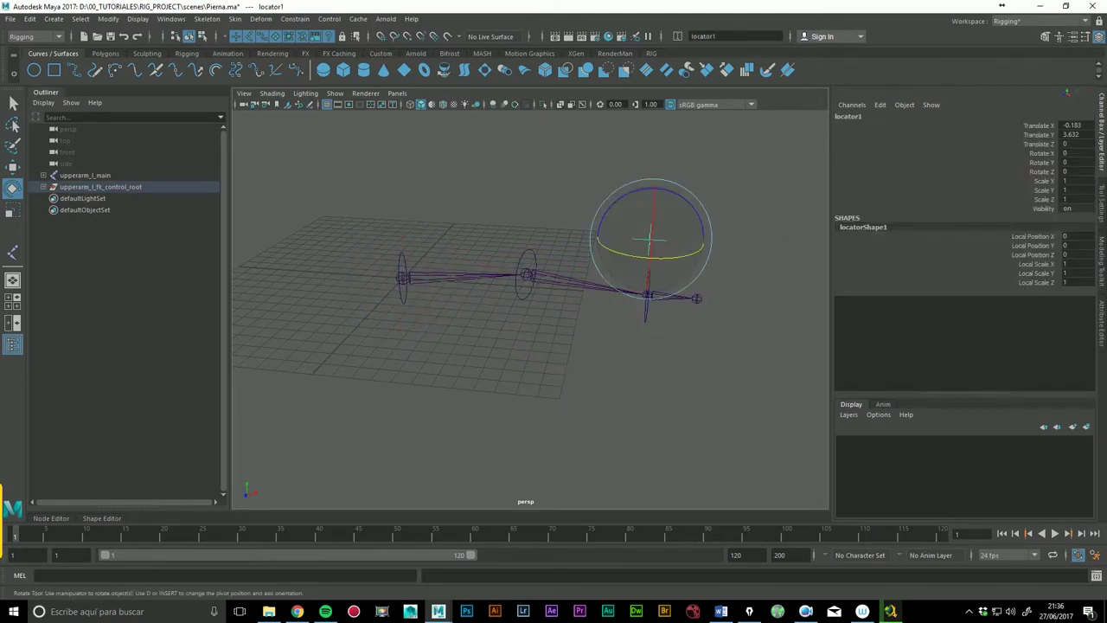
{"action": "left_click_drag", "start_coordinate": [1039, 126], "coordinate": [1047, 206]}
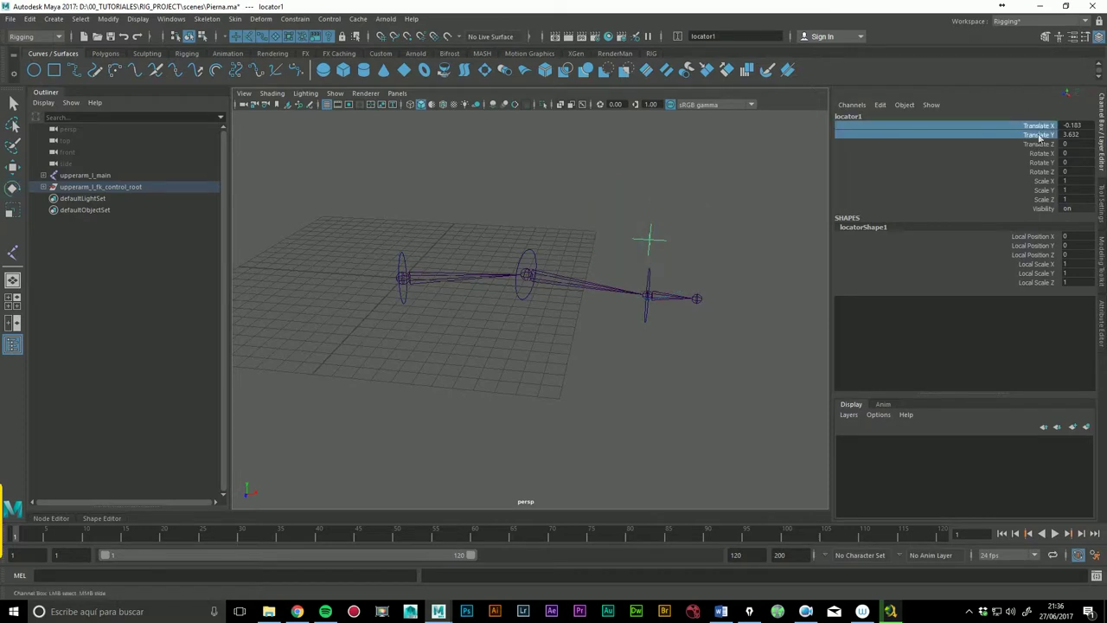
Step: Lock and hide locator1's selected channels, then undo that and review the channel editing options
{"action": "right_click", "coordinate": [1048, 206]}
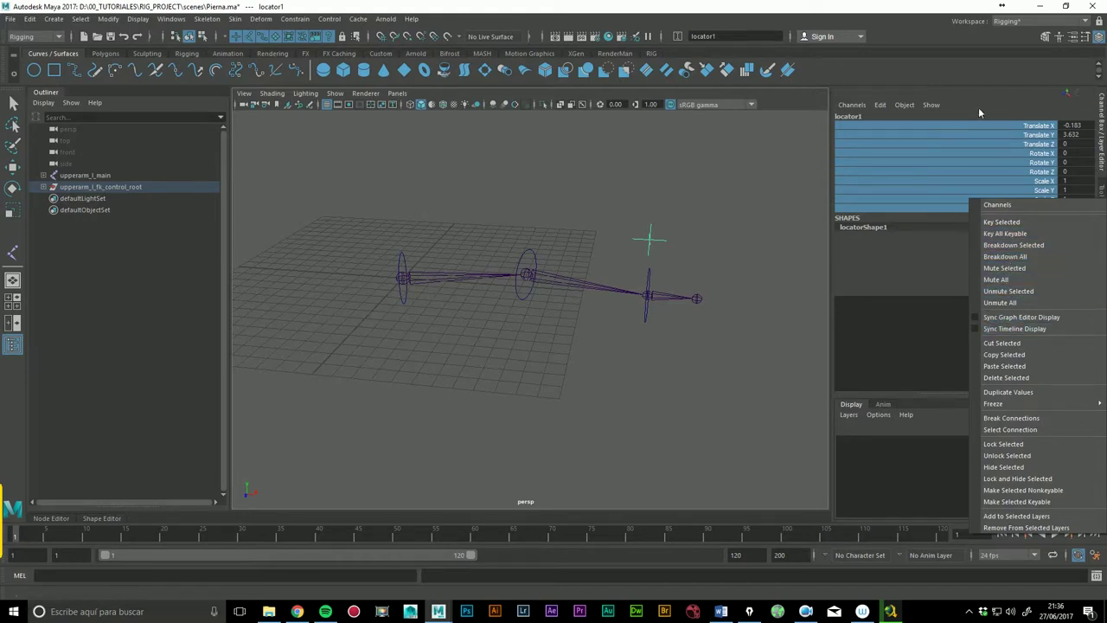
{"action": "left_click", "coordinate": [1027, 481]}
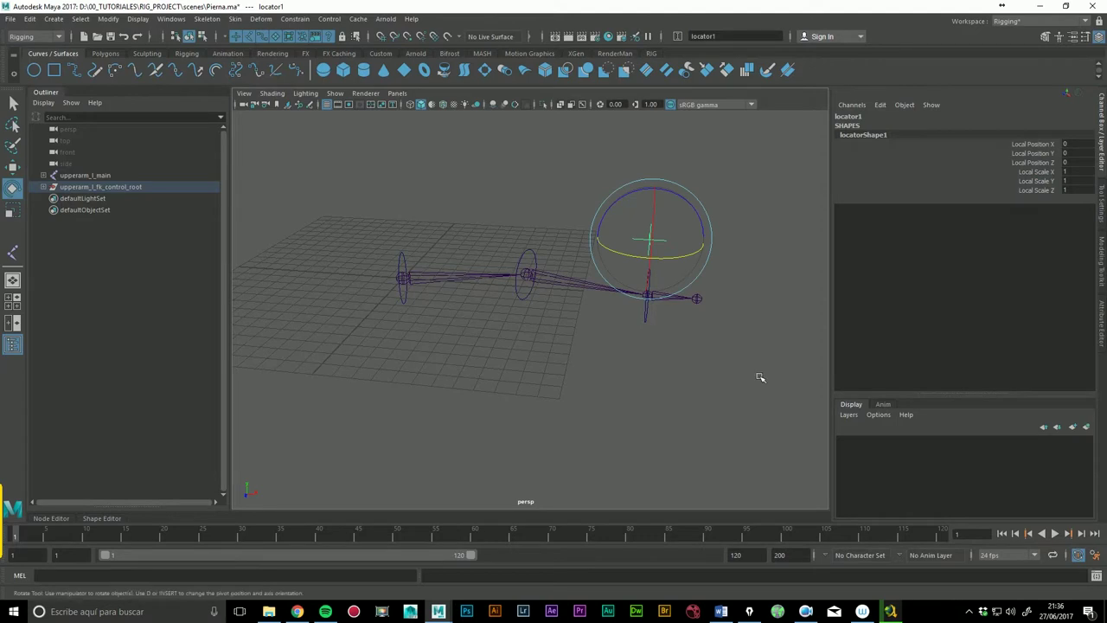
{"action": "left_click", "coordinate": [705, 385]}
{"action": "left_click", "coordinate": [651, 239]}
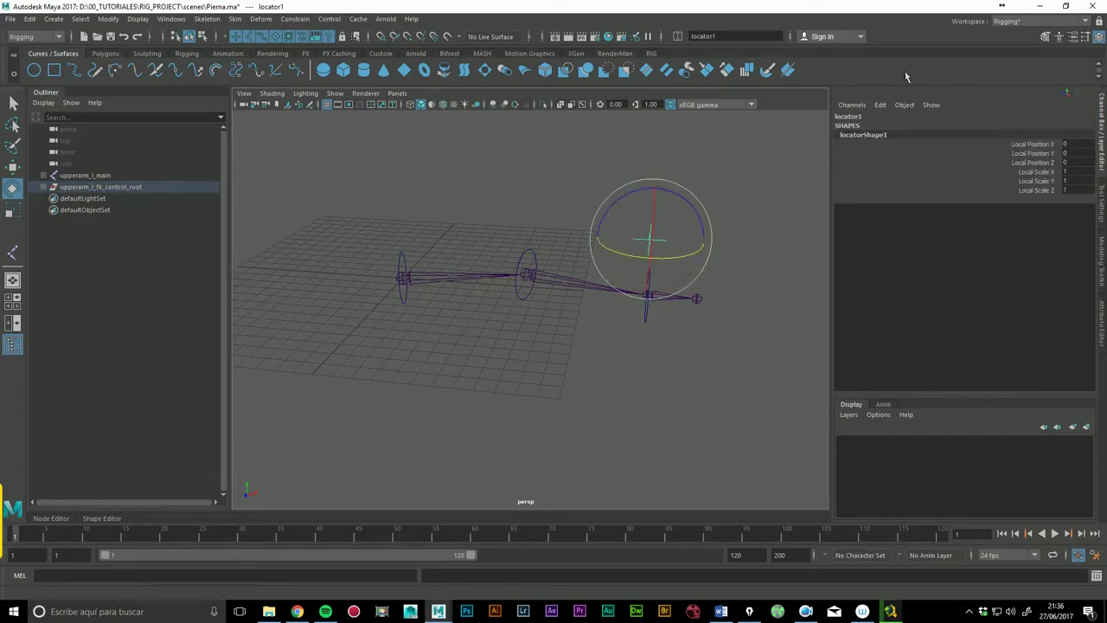
{"action": "left_click", "coordinate": [880, 105]}
{"action": "key", "text": "Escape"}
{"action": "key", "text": "ctrl+z"}
{"action": "key", "text": "ctrl+z"}
{"action": "key", "text": "ctrl+z"}
{"action": "left_click", "coordinate": [880, 104]}
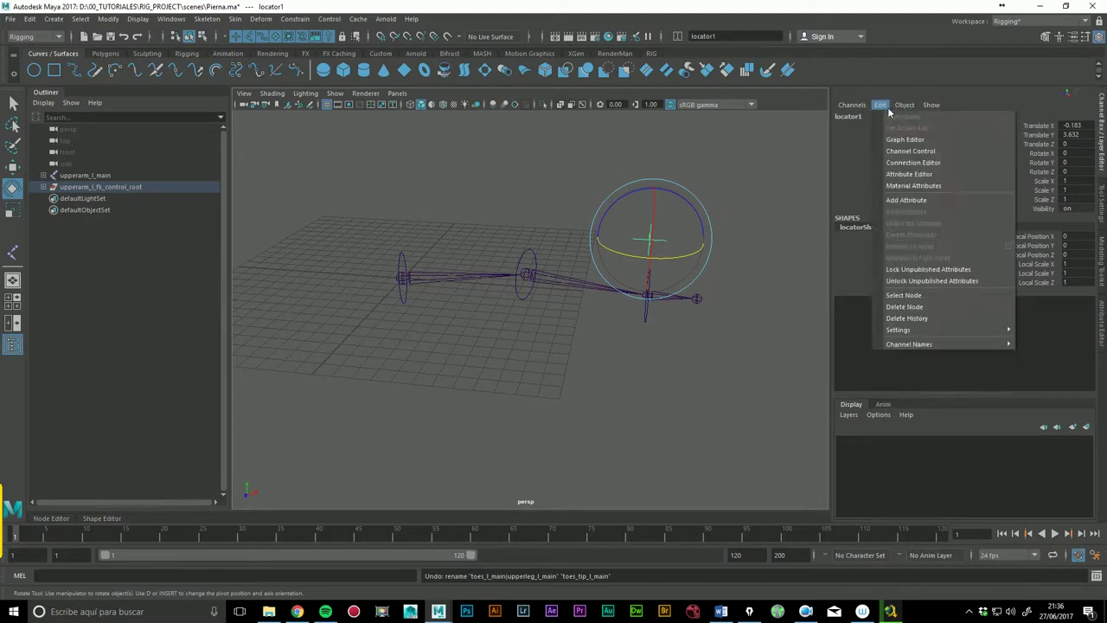
{"action": "left_click", "coordinate": [1052, 142]}
Step: Lock and hide locator1's Translate X through Visibility channels
{"action": "left_click_drag", "start_coordinate": [1038, 125], "coordinate": [1042, 209]}
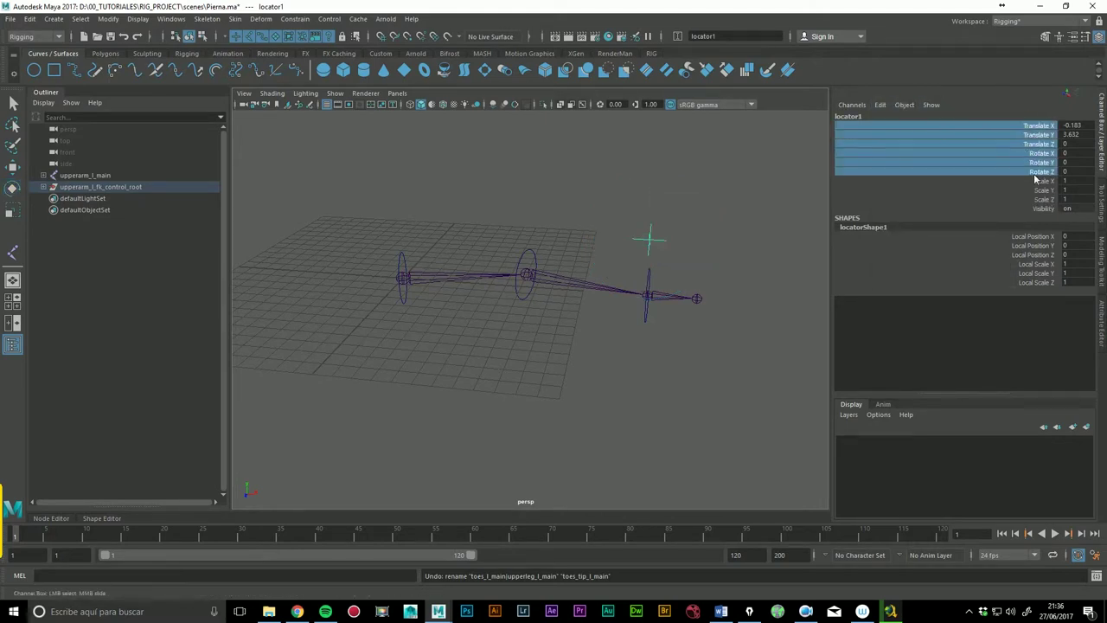
{"action": "left_click", "coordinate": [879, 104]}
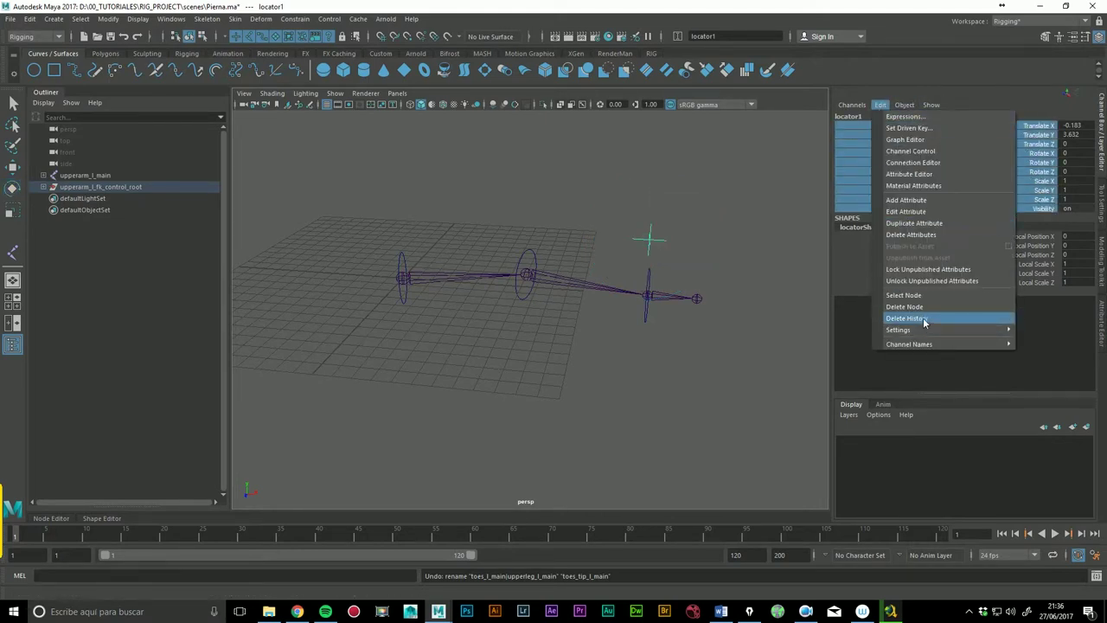
{"action": "left_click", "coordinate": [1047, 144]}
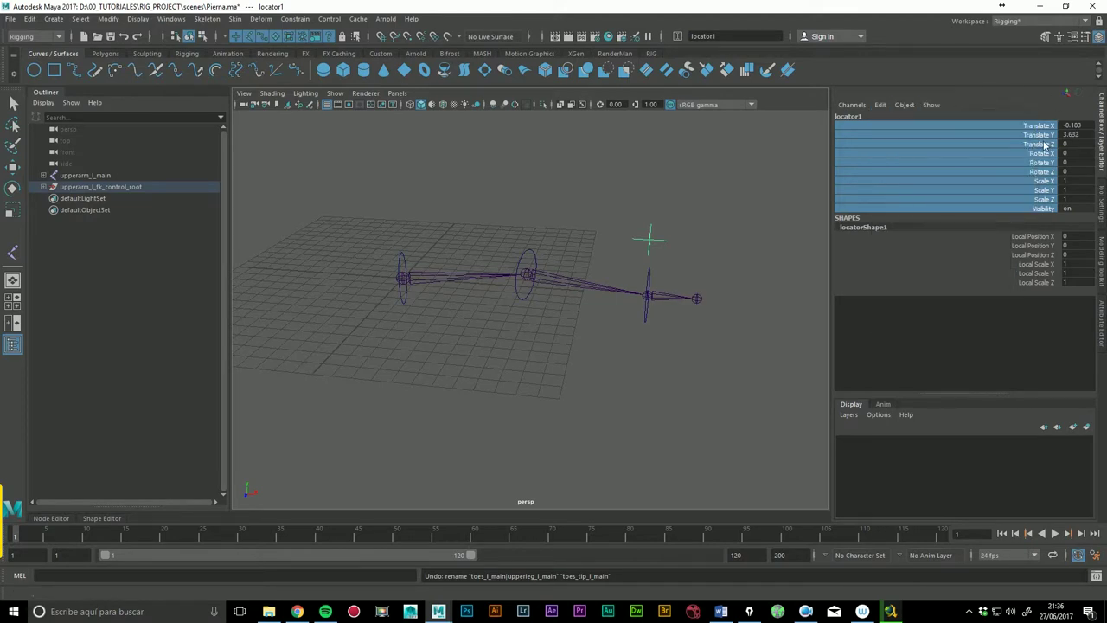
{"action": "right_click", "coordinate": [1047, 145]}
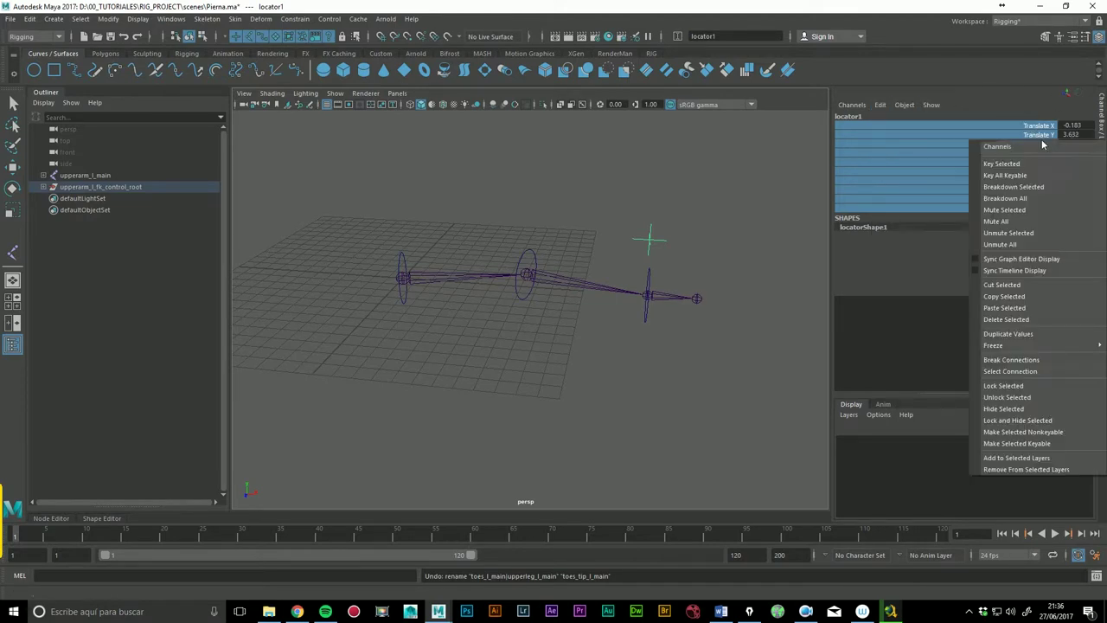
{"action": "left_click", "coordinate": [1018, 421]}
{"action": "key", "text": "e"}
{"action": "left_click", "coordinate": [759, 436]}
{"action": "left_click", "coordinate": [595, 218]}
{"action": "key", "text": "r"}
{"action": "key", "text": "w"}
{"action": "left_click_drag", "start_coordinate": [700, 245], "coordinate": [679, 226], "text": "alt"}
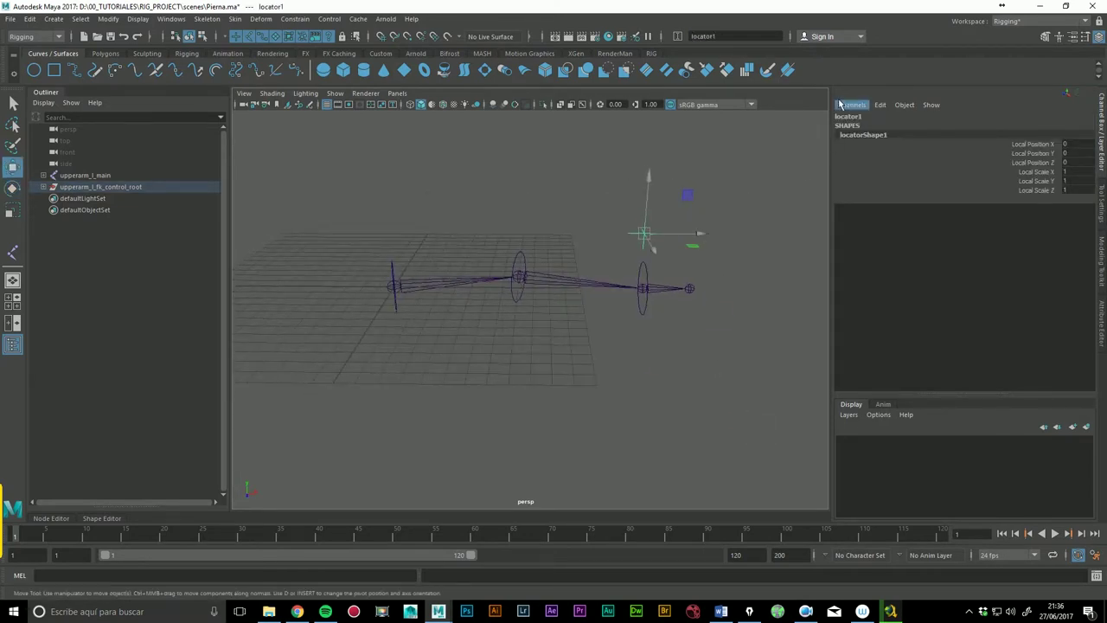
{"action": "left_click", "coordinate": [880, 105]}
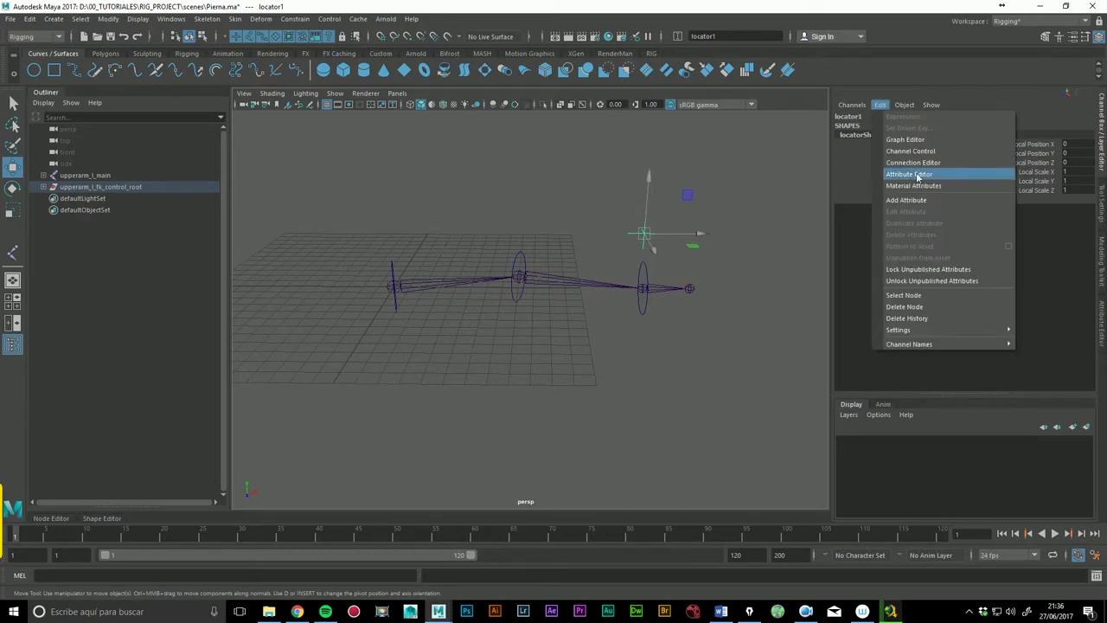
Step: Add a Float attribute named FK_Strach with minimum -50 and maximum 50 to locator1
{"action": "left_click", "coordinate": [906, 200]}
{"action": "left_click", "coordinate": [491, 251]}
{"action": "type", "text": "FK_Strach"}
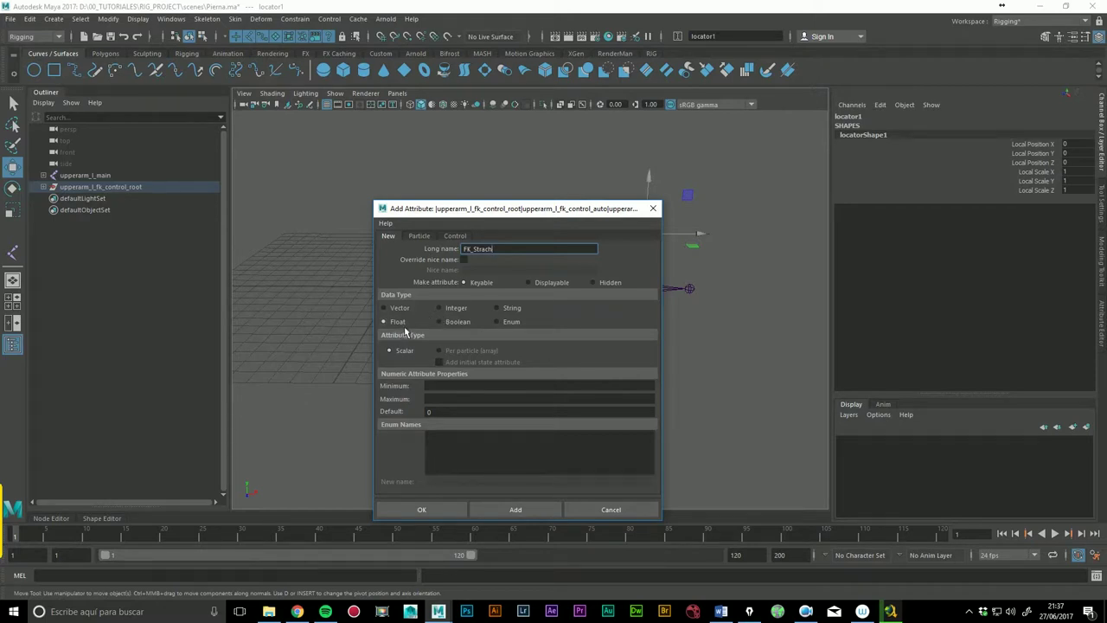
{"action": "left_click", "coordinate": [445, 386]}
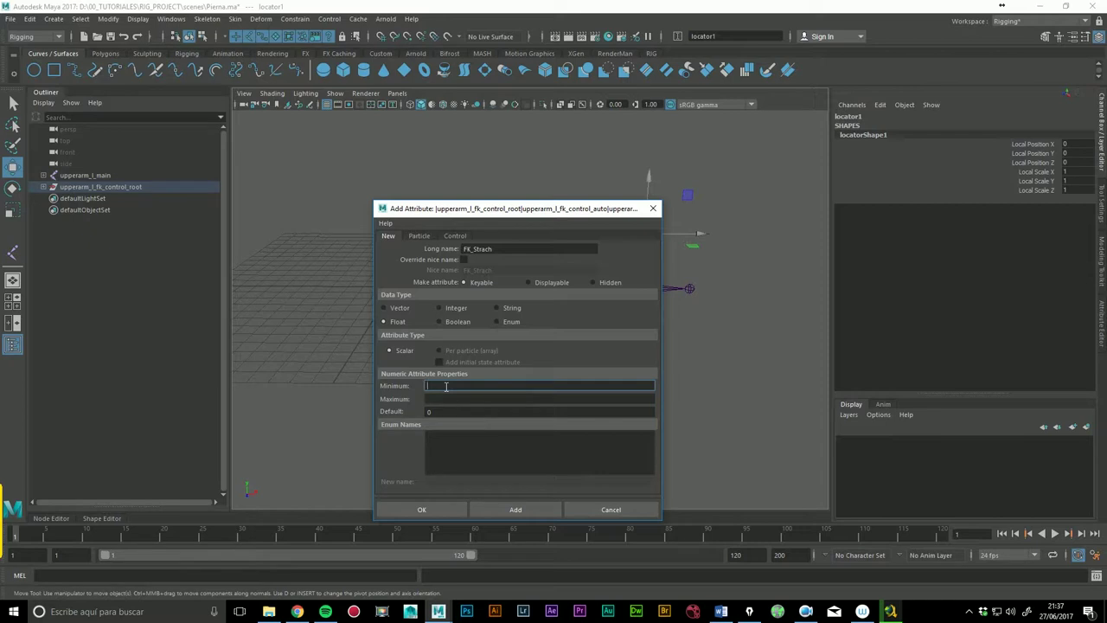
{"action": "type", "text": "-50"}
{"action": "left_click", "coordinate": [468, 399]}
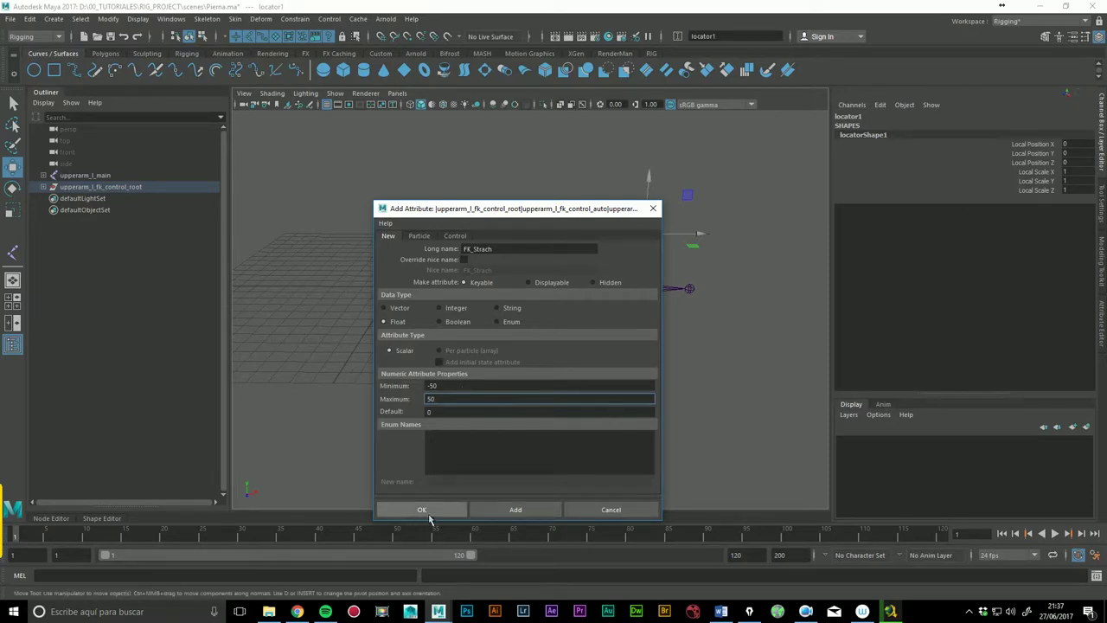
{"action": "left_click", "coordinate": [423, 510]}
Step: Select the new FK Strach channel on locator1 in the Channel Box
{"action": "left_click", "coordinate": [1014, 130]}
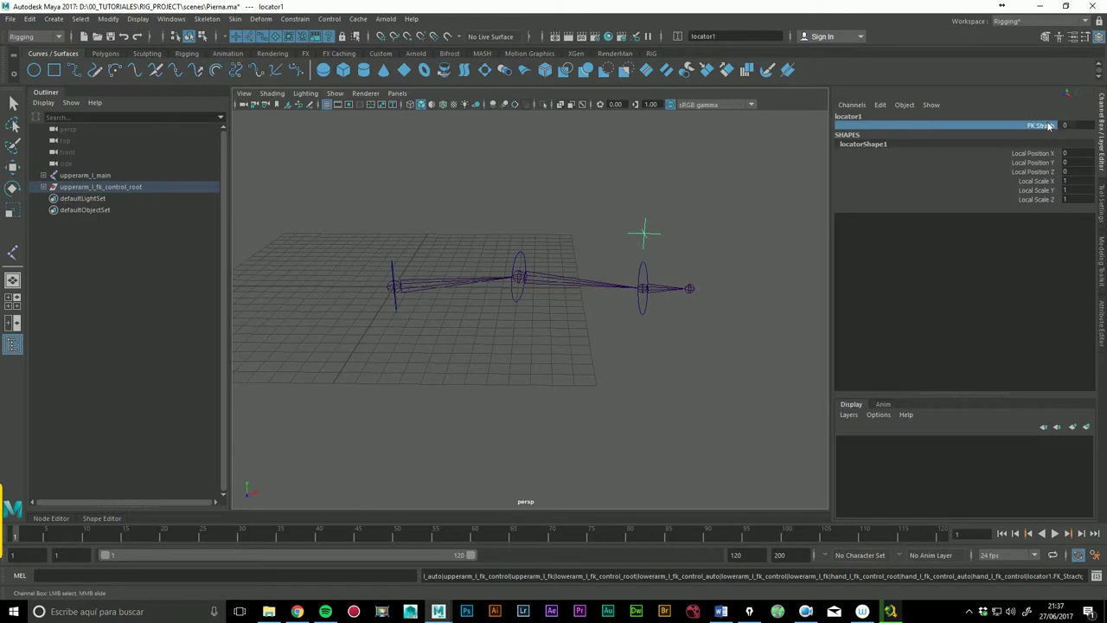
{"action": "left_click", "coordinate": [729, 272]}
{"action": "left_click", "coordinate": [653, 242]}
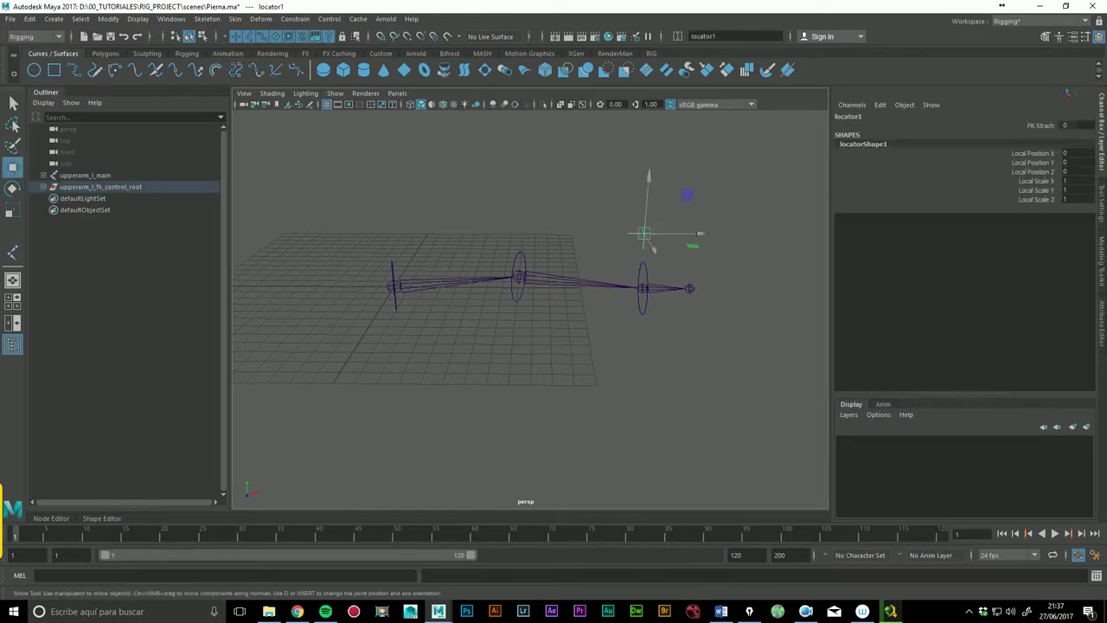
{"action": "left_click", "coordinate": [1047, 127]}
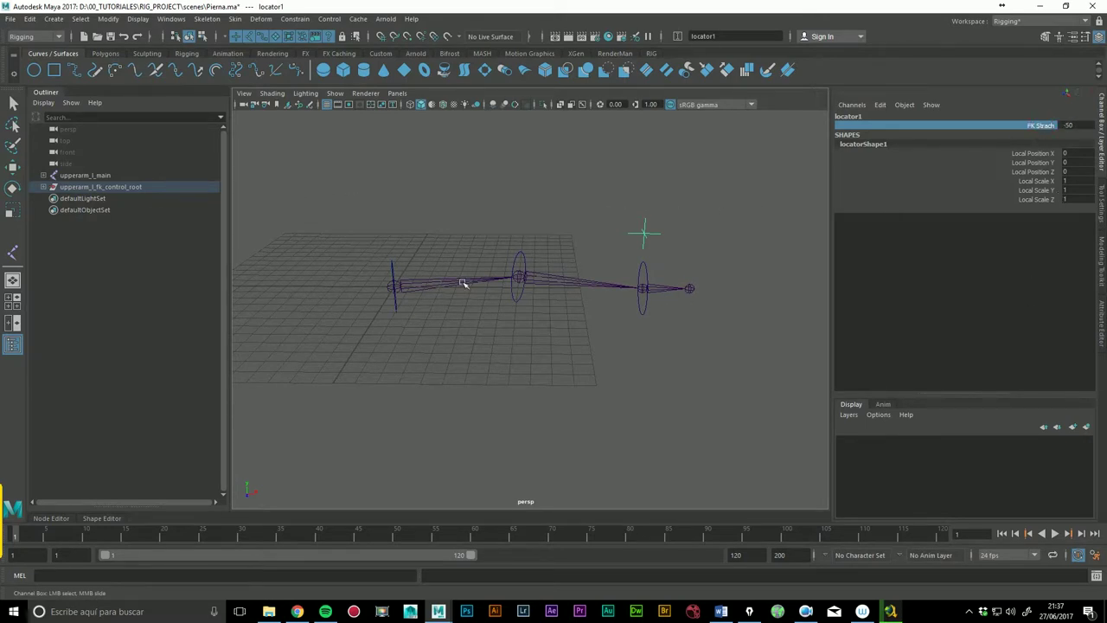
Step: Undo the last change and set locator1's FK Strach value back to 0
{"action": "key", "text": "ctrl+z"}
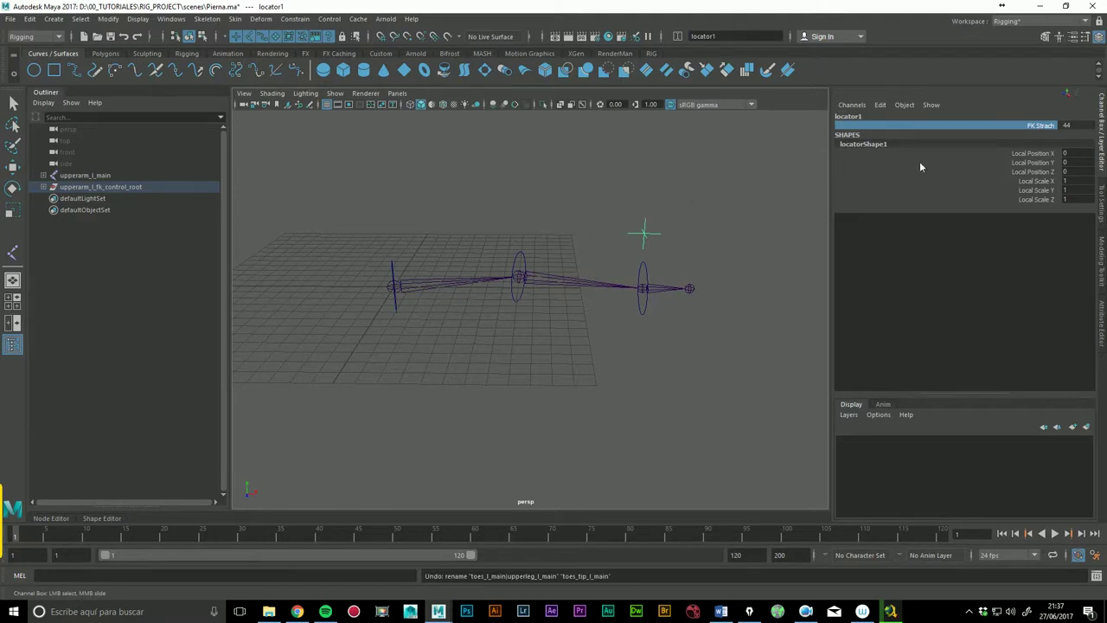
{"action": "double_click", "coordinate": [1068, 126]}
{"action": "type", "text": "0"}
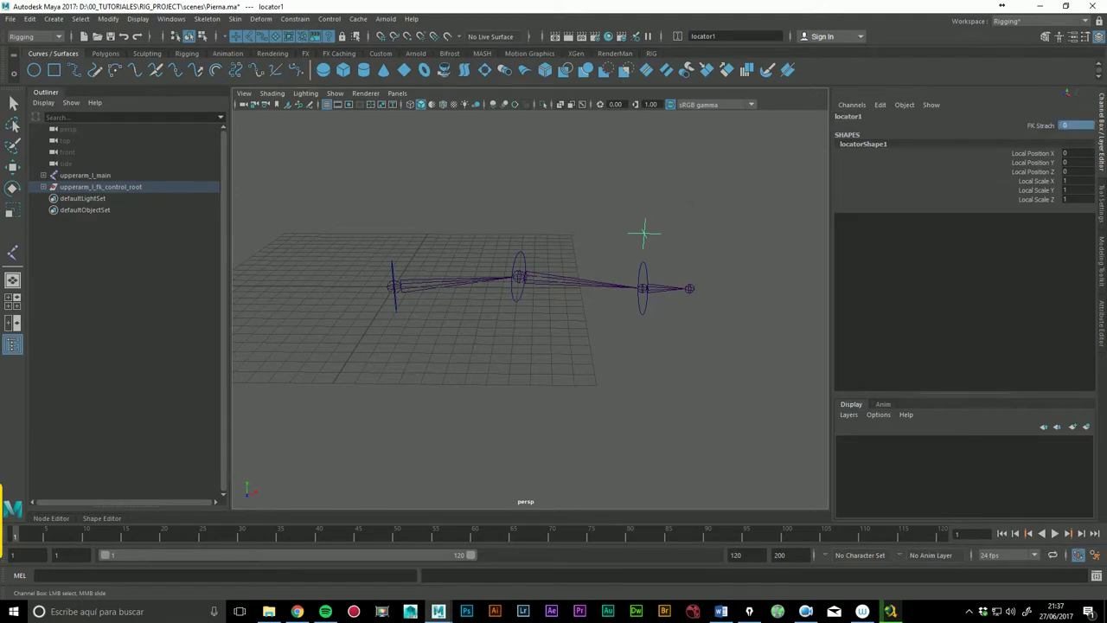
{"action": "left_click", "coordinate": [704, 249]}
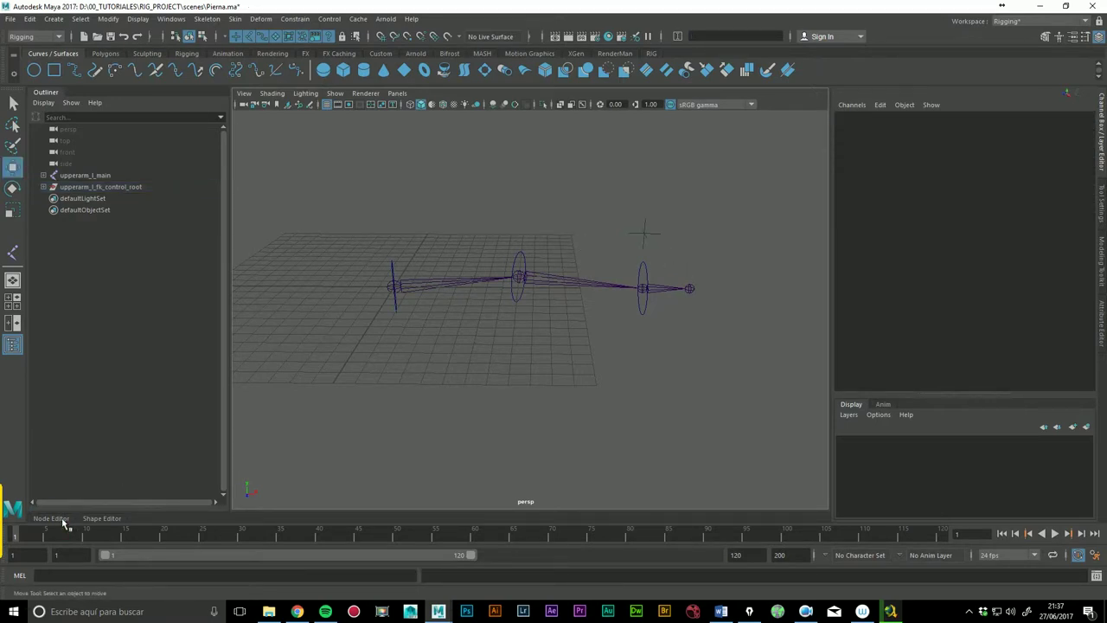
Step: Open the Node Editor with a cleared graph and select locator1 in the viewport
{"action": "left_click", "coordinate": [66, 522]}
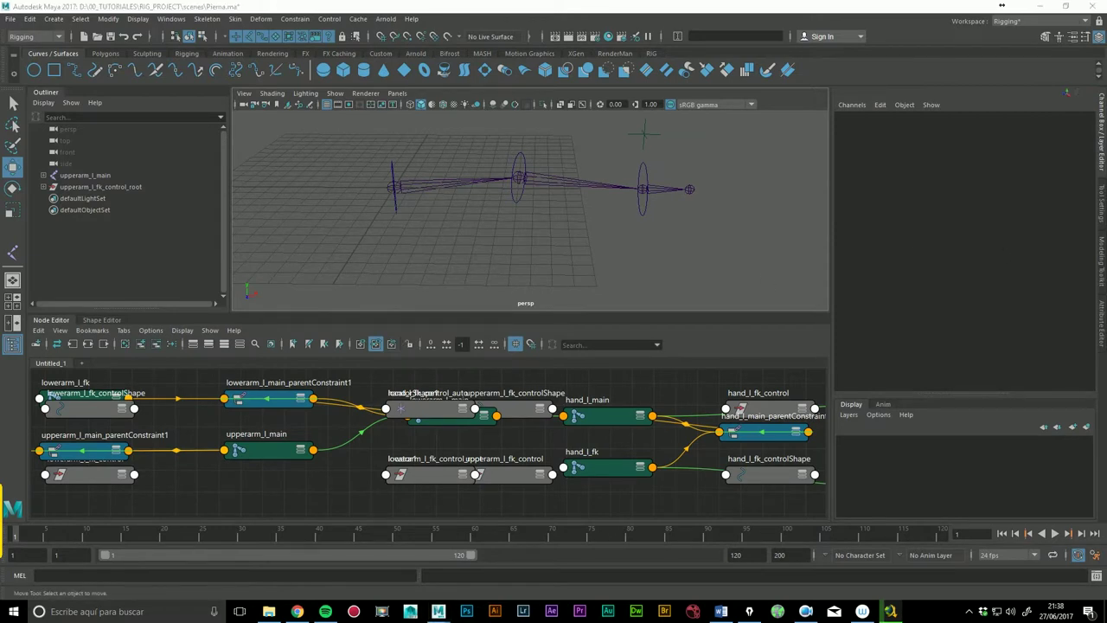
{"action": "left_click", "coordinate": [136, 349]}
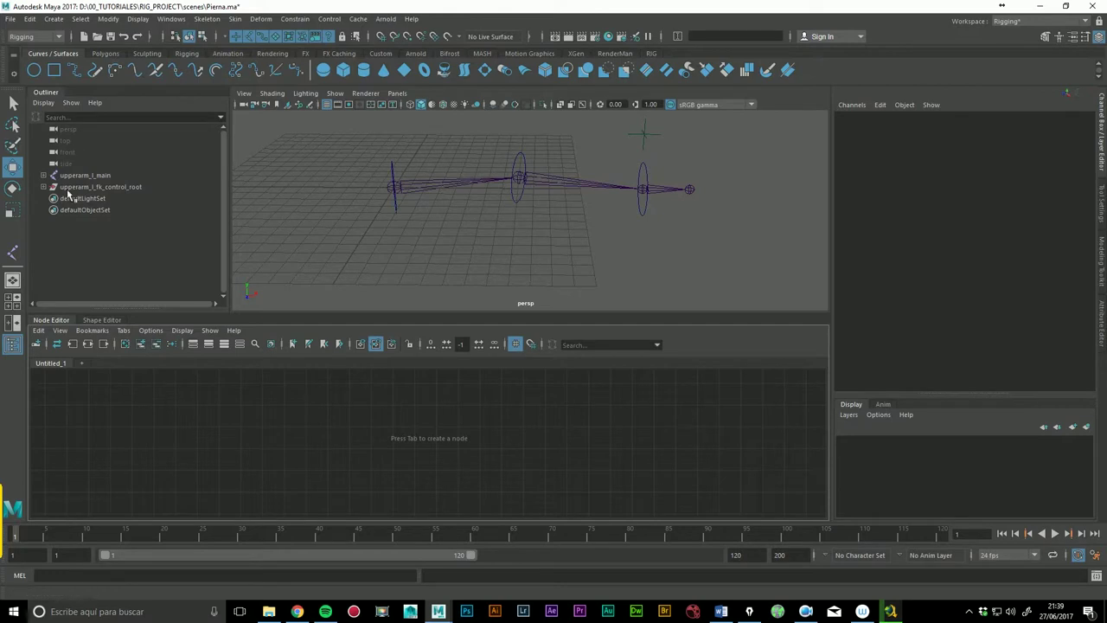
{"action": "left_click", "coordinate": [662, 145]}
{"action": "left_click_drag", "start_coordinate": [661, 146], "coordinate": [641, 151]}
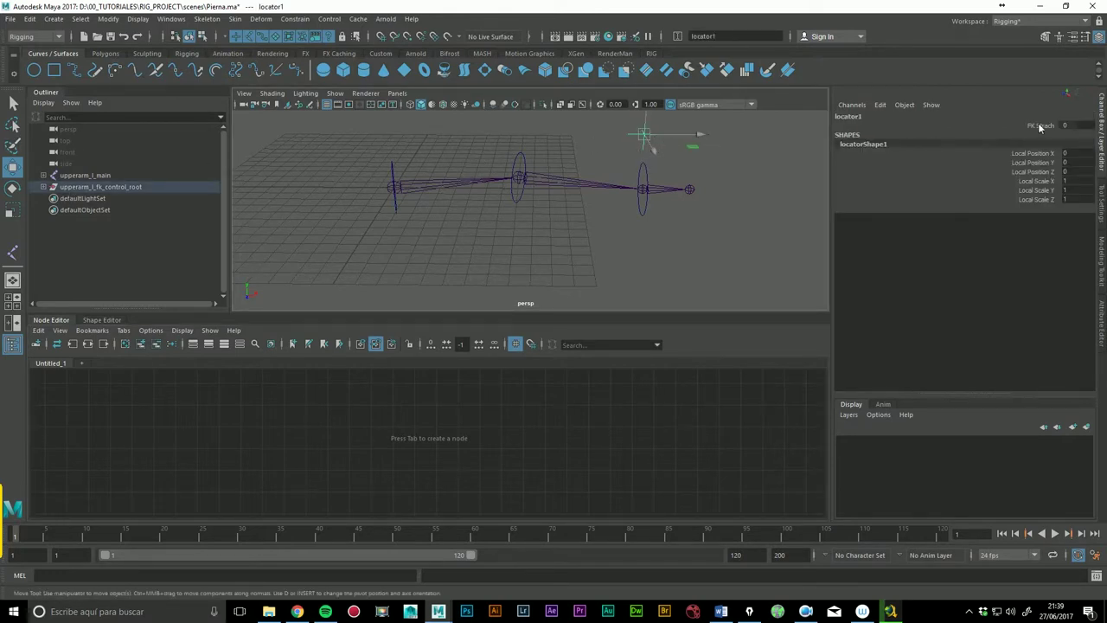
Step: Add locator1 and locatorShape1 to the Node Editor, arrange them, and expand locator1's attributes
{"action": "left_click", "coordinate": [87, 343]}
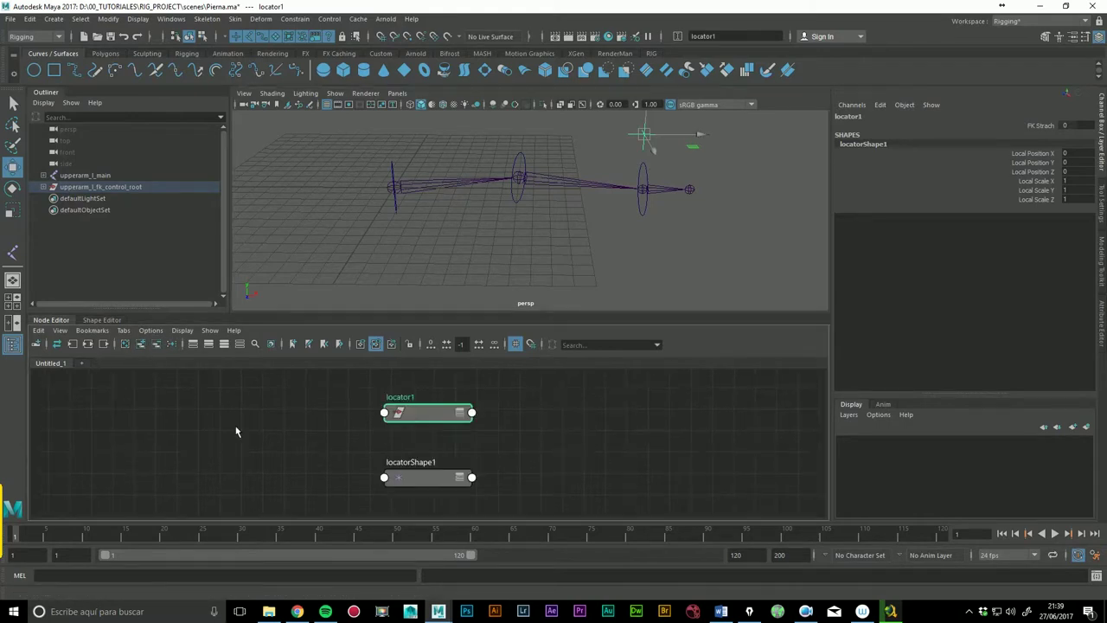
{"action": "left_click_drag", "start_coordinate": [447, 421], "coordinate": [125, 421]}
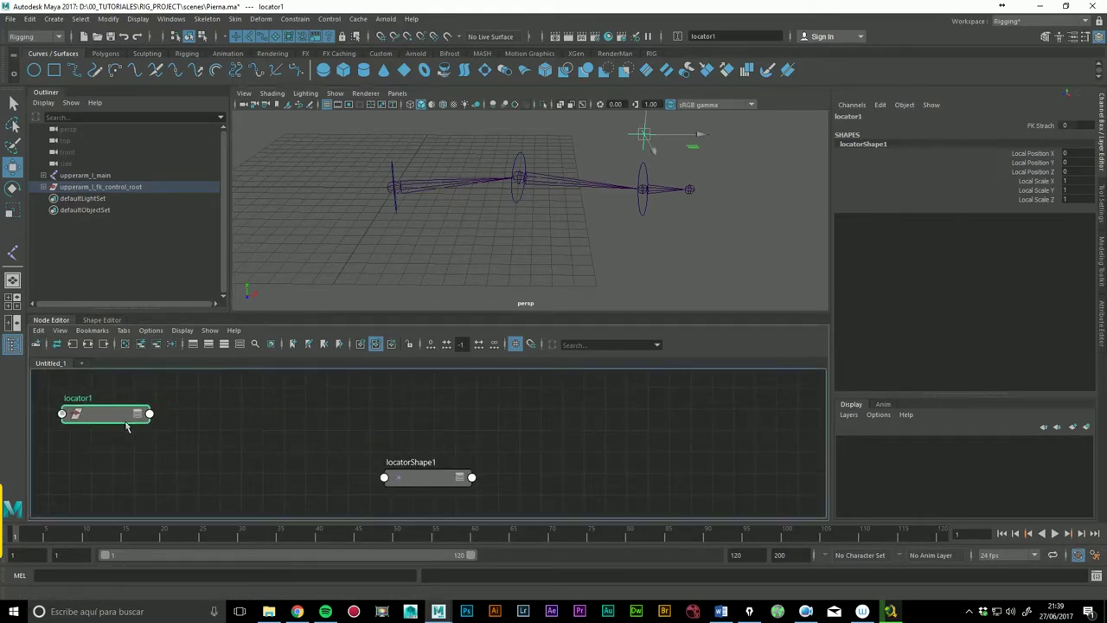
{"action": "mouse_move", "coordinate": [433, 482]}
{"action": "left_mouse_down"}
{"action": "mouse_move", "coordinate": [164, 469]}
{"action": "mouse_move", "coordinate": [100, 454]}
{"action": "mouse_move", "coordinate": [251, 410]}
{"action": "mouse_move", "coordinate": [239, 410]}
{"action": "mouse_move", "coordinate": [268, 413]}
{"action": "mouse_move", "coordinate": [267, 395]}
{"action": "left_mouse_up"}
{"action": "double_click", "coordinate": [267, 414]}
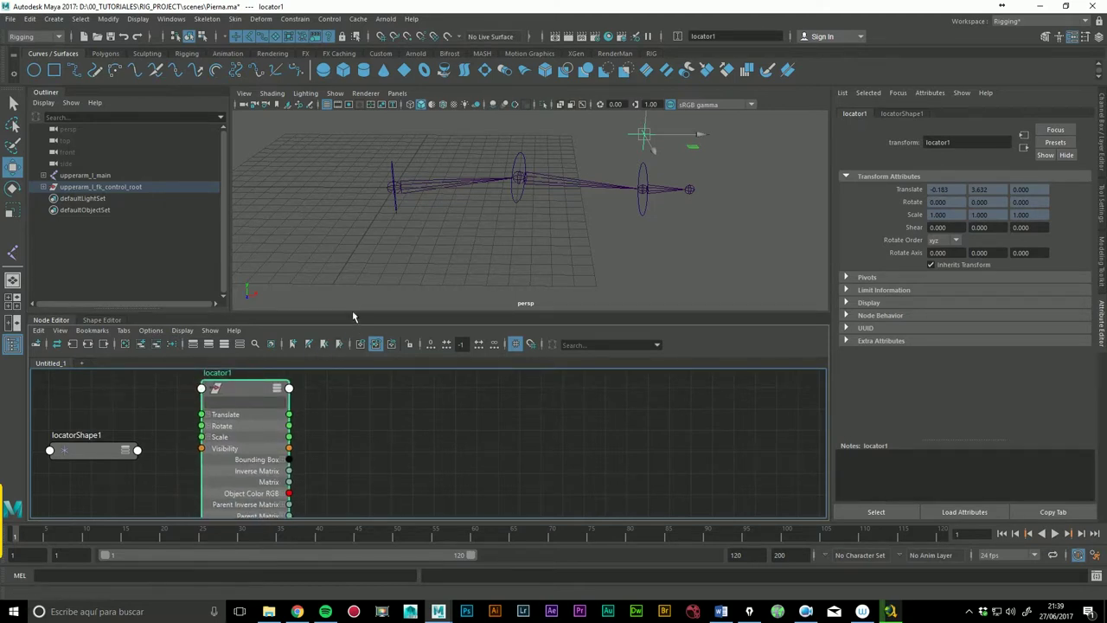
{"action": "left_click_drag", "start_coordinate": [364, 316], "coordinate": [360, 239]}
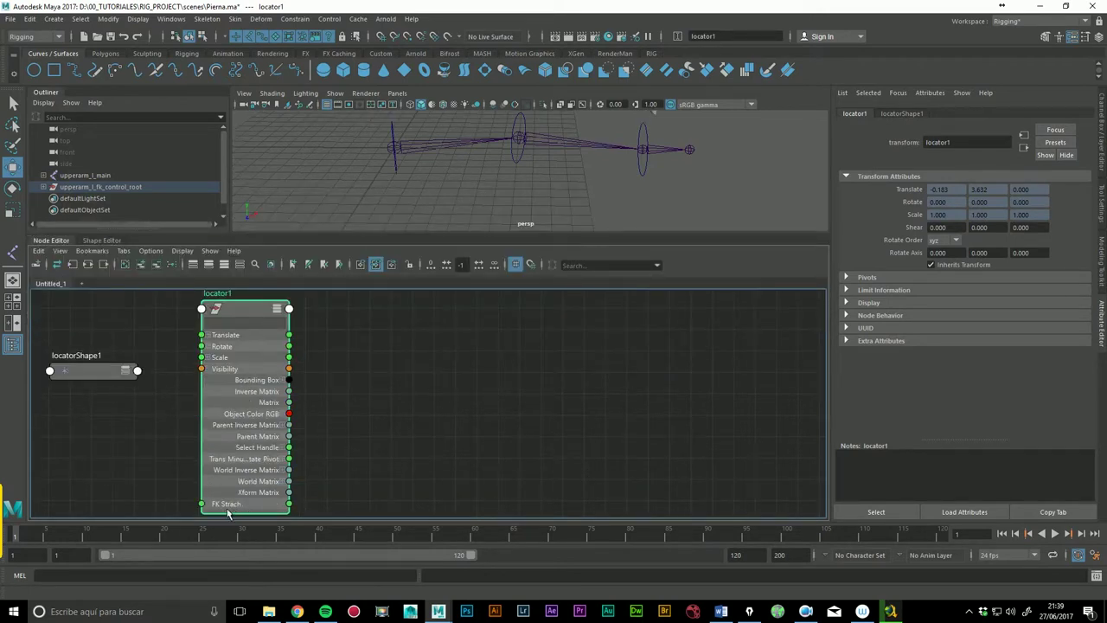
{"action": "left_click_drag", "start_coordinate": [232, 515], "coordinate": [229, 517]}
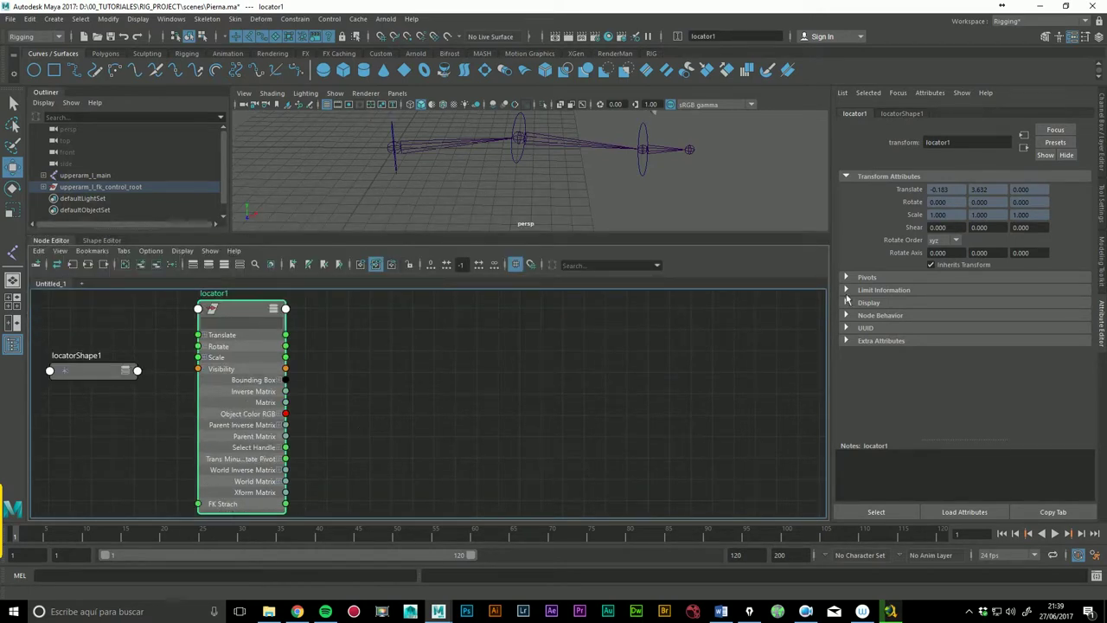
Step: Return to the Channel Box, select the FK Strach channel, and show its Edit menu
{"action": "left_click", "coordinate": [902, 113]}
{"action": "left_click", "coordinate": [1101, 135]}
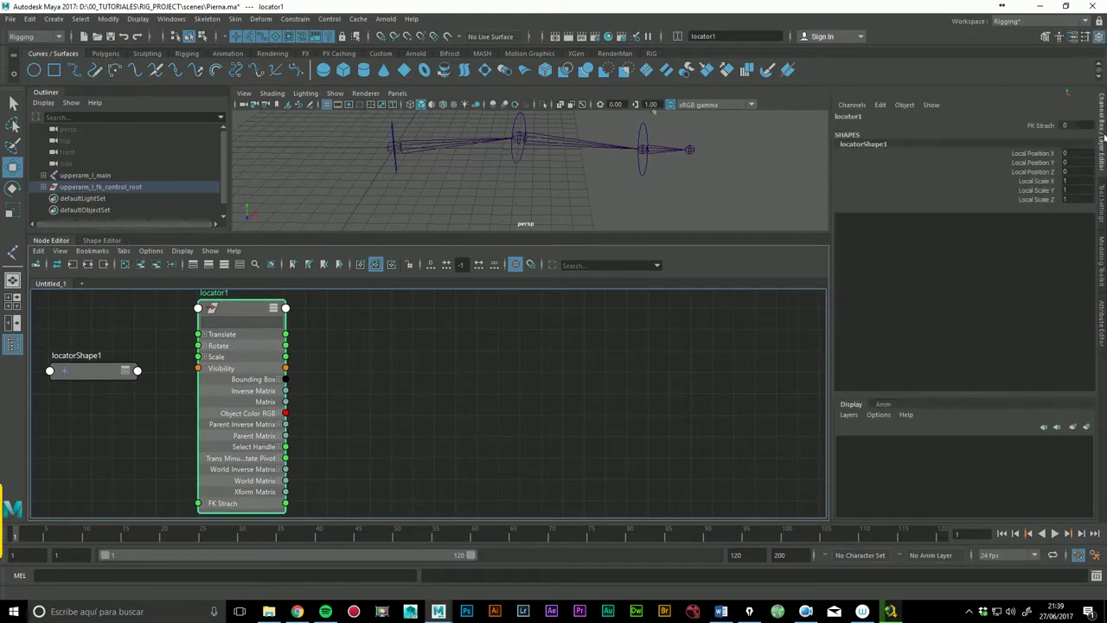
{"action": "left_click", "coordinate": [1041, 127]}
{"action": "left_click", "coordinate": [880, 104]}
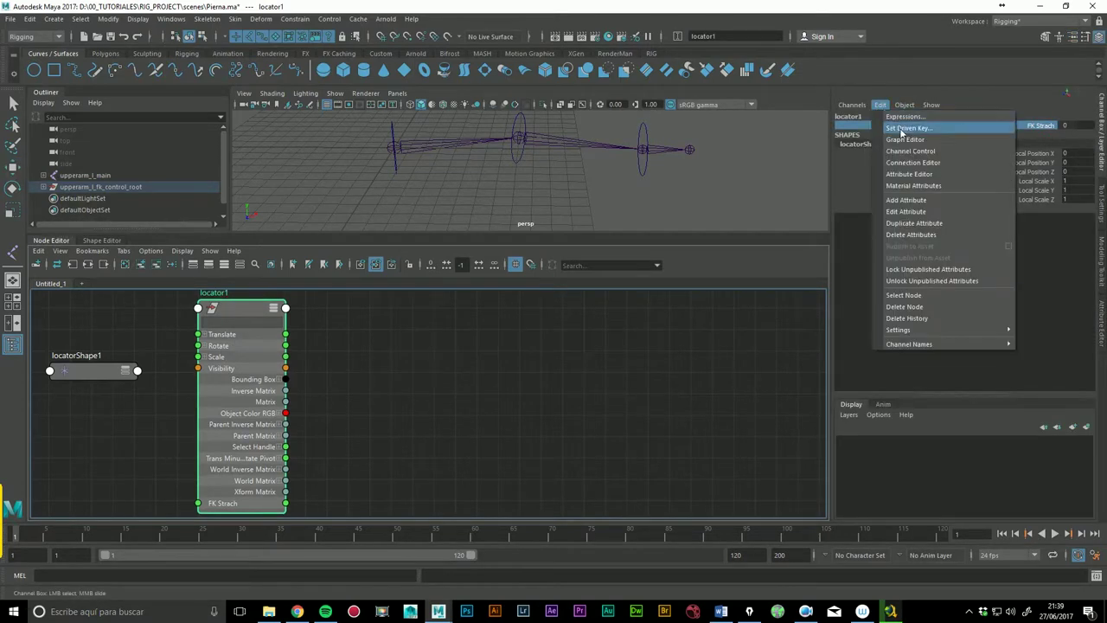
Step: In Edit Attribute, rename FK_Strach to FK_Strech
{"action": "left_click", "coordinate": [934, 211]}
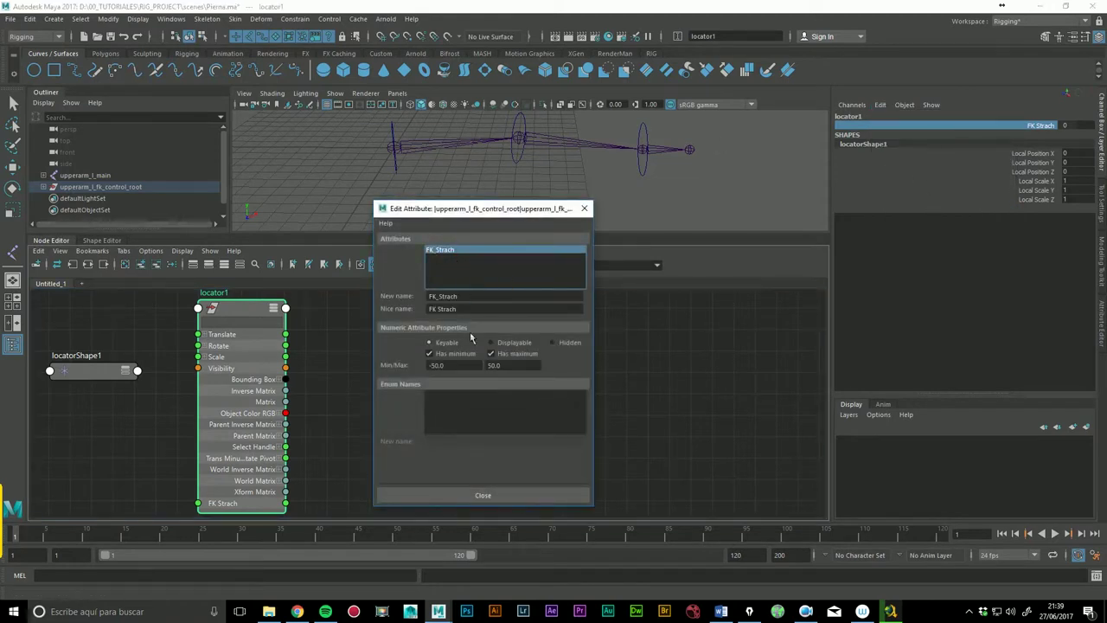
{"action": "left_click_drag", "start_coordinate": [443, 297], "coordinate": [474, 303]}
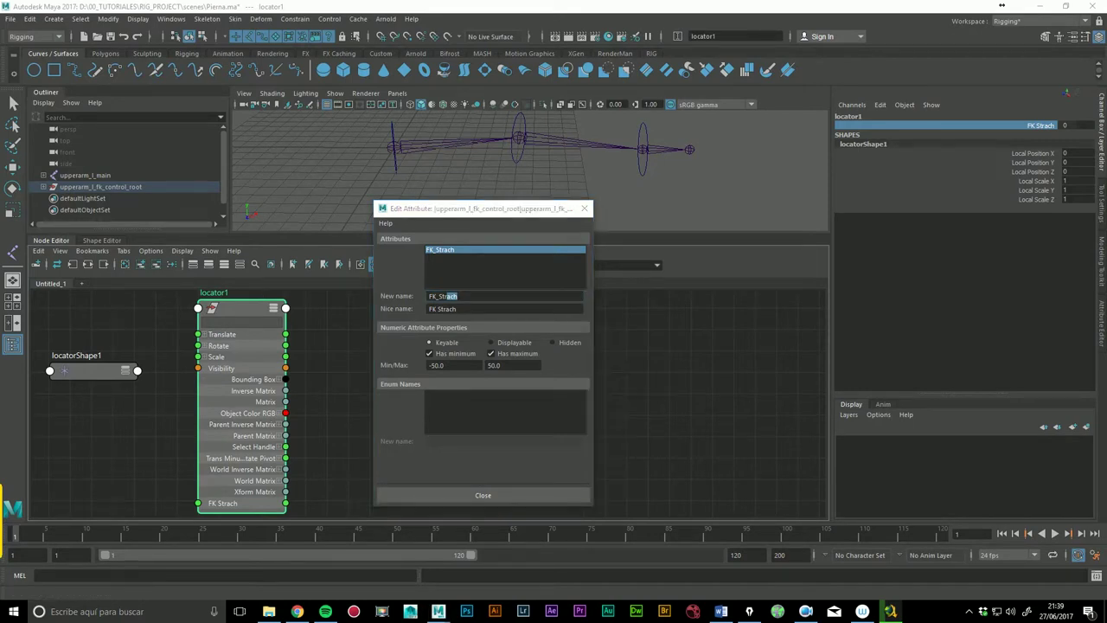
{"action": "left_click", "coordinate": [479, 300]}
{"action": "left_click_drag", "start_coordinate": [456, 297], "coordinate": [454, 298]}
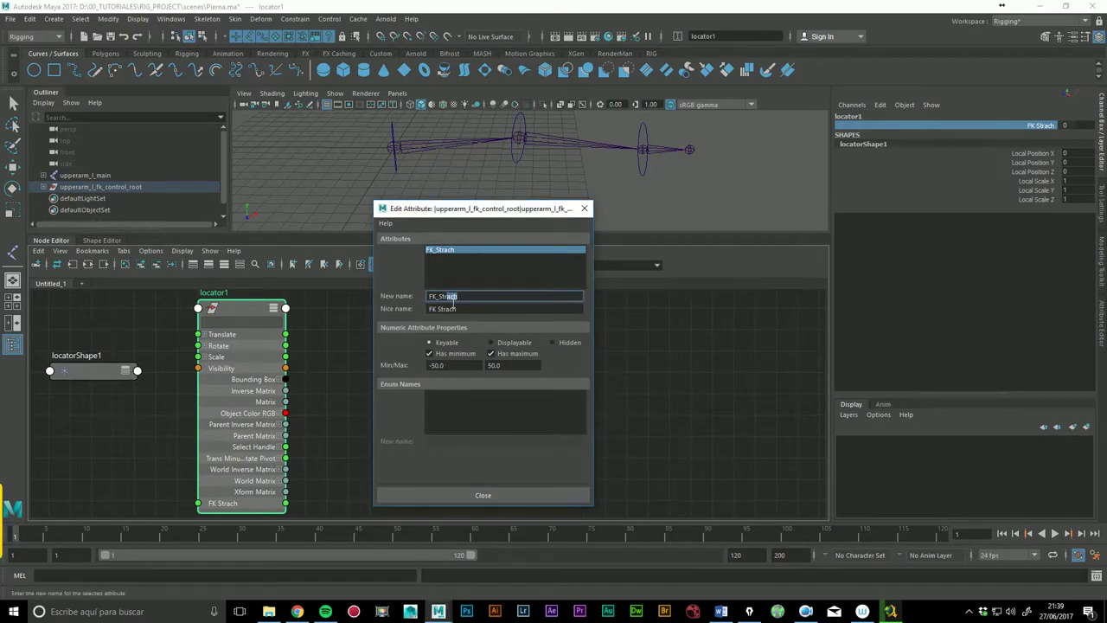
{"action": "type", "text": "e"}
{"action": "key", "text": "Return"}
Step: Correct the attribute name to FK_Stretch and close the Edit Attribute window
{"action": "left_click", "coordinate": [448, 251]}
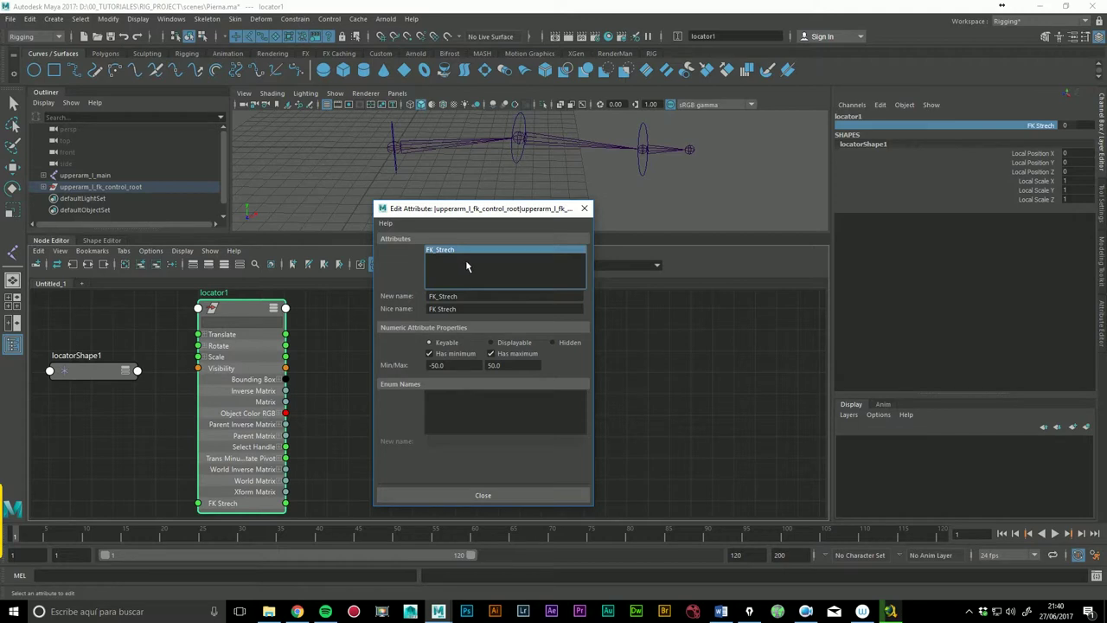
{"action": "left_click", "coordinate": [455, 296]}
{"action": "type", "text": "t"}
{"action": "key", "text": "Return"}
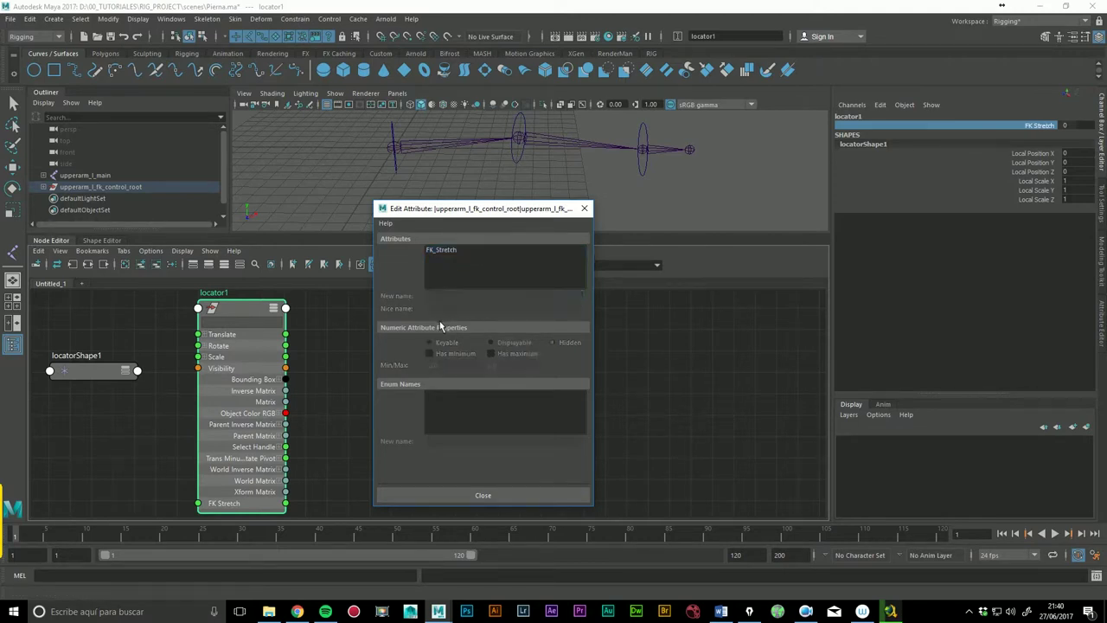
{"action": "left_click", "coordinate": [584, 208]}
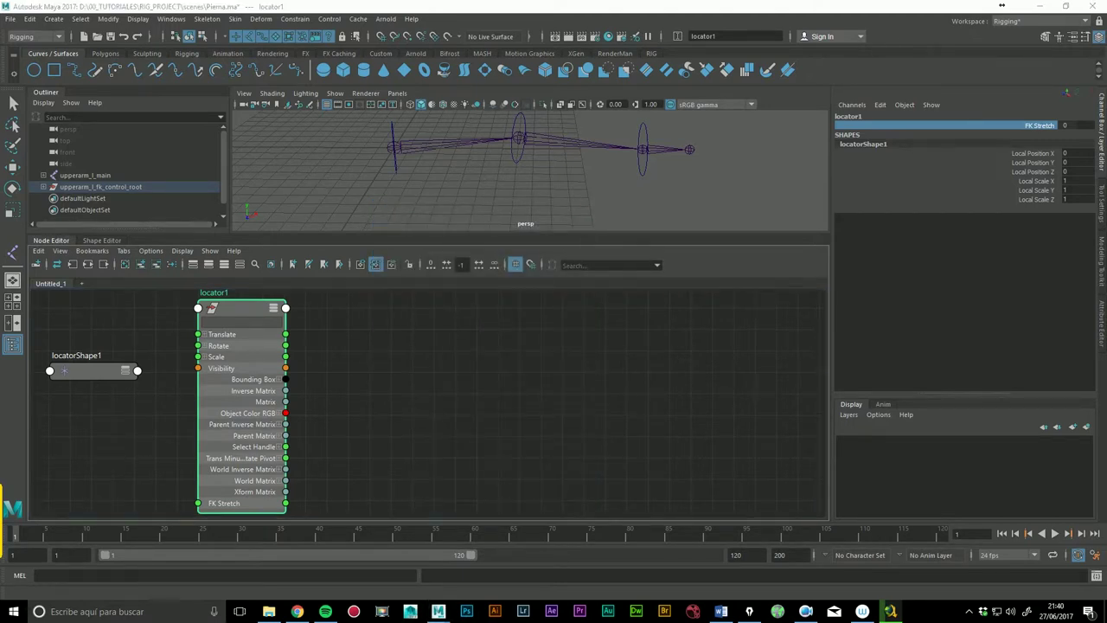
{"action": "left_click_drag", "start_coordinate": [468, 172], "coordinate": [446, 182], "text": "alt"}
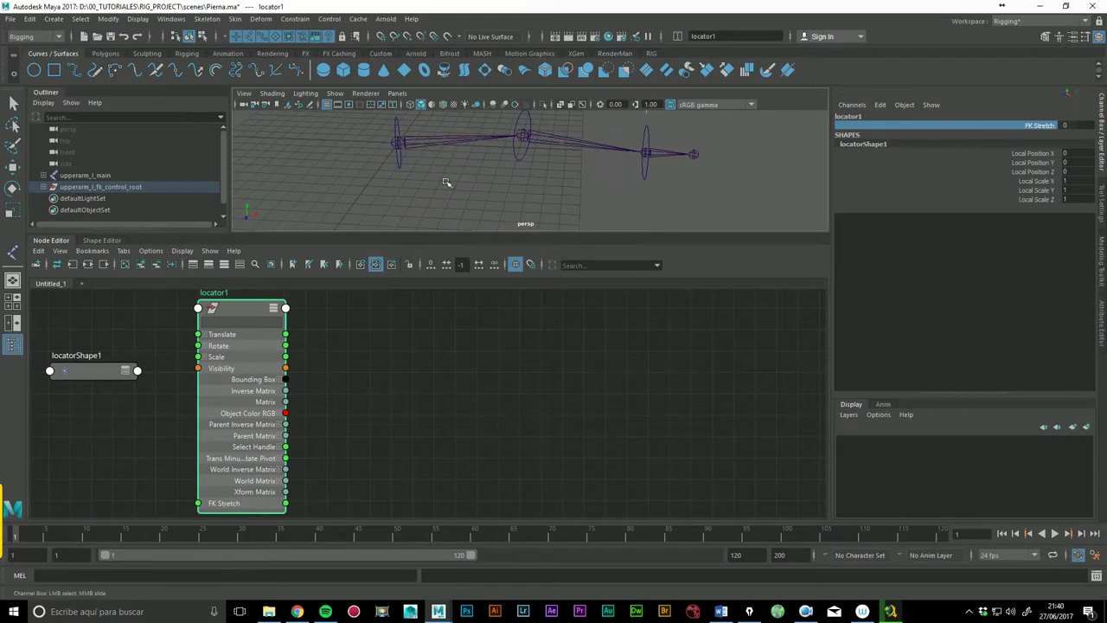
{"action": "left_click_drag", "start_coordinate": [508, 145], "coordinate": [561, 192]}
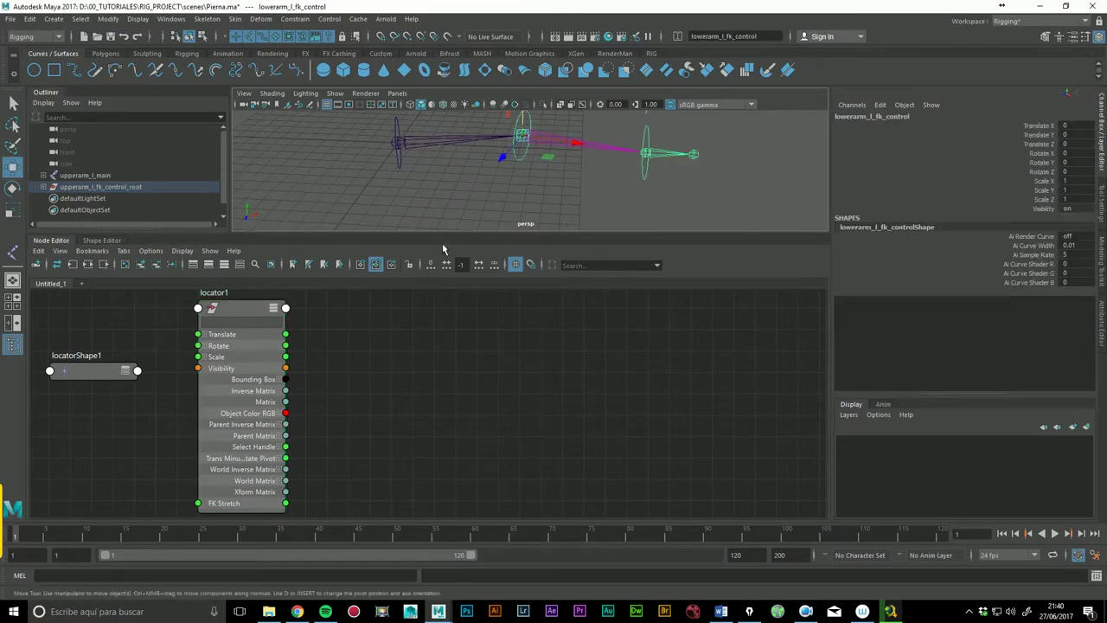
{"action": "key", "text": "f"}
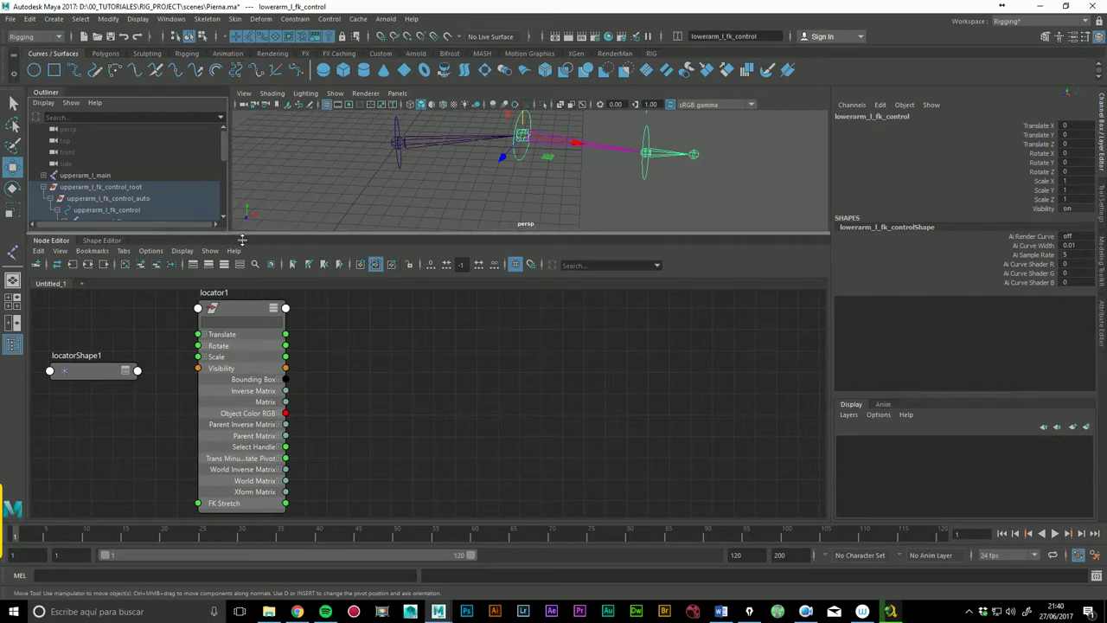
{"action": "left_click_drag", "start_coordinate": [241, 235], "coordinate": [237, 290]}
{"action": "scroll", "coordinate": [226, 195], "scroll_direction": "down", "scroll_amount": 1}
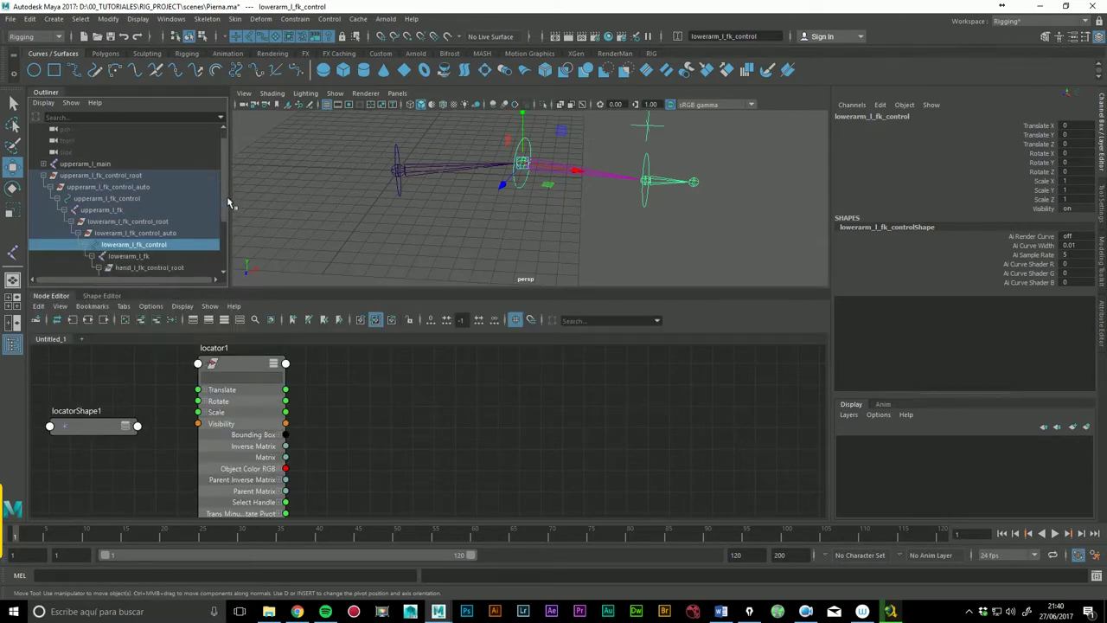
{"action": "scroll", "coordinate": [227, 195], "scroll_direction": "down", "scroll_amount": 1}
{"action": "left_click", "coordinate": [550, 234]}
{"action": "left_click", "coordinate": [649, 210]}
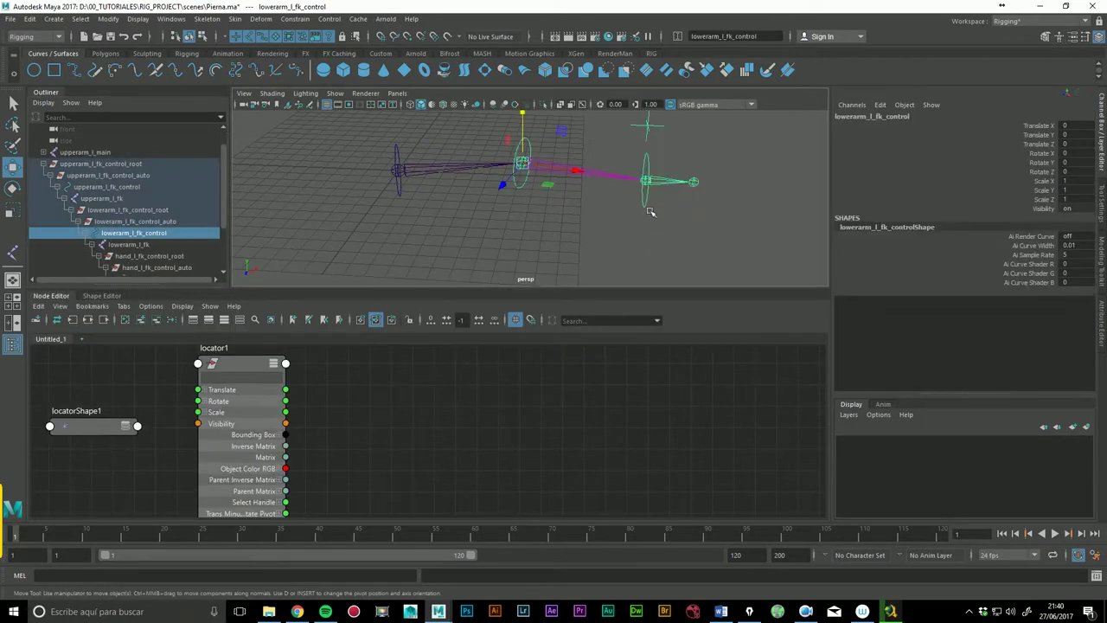
{"action": "left_click", "coordinate": [650, 211]}
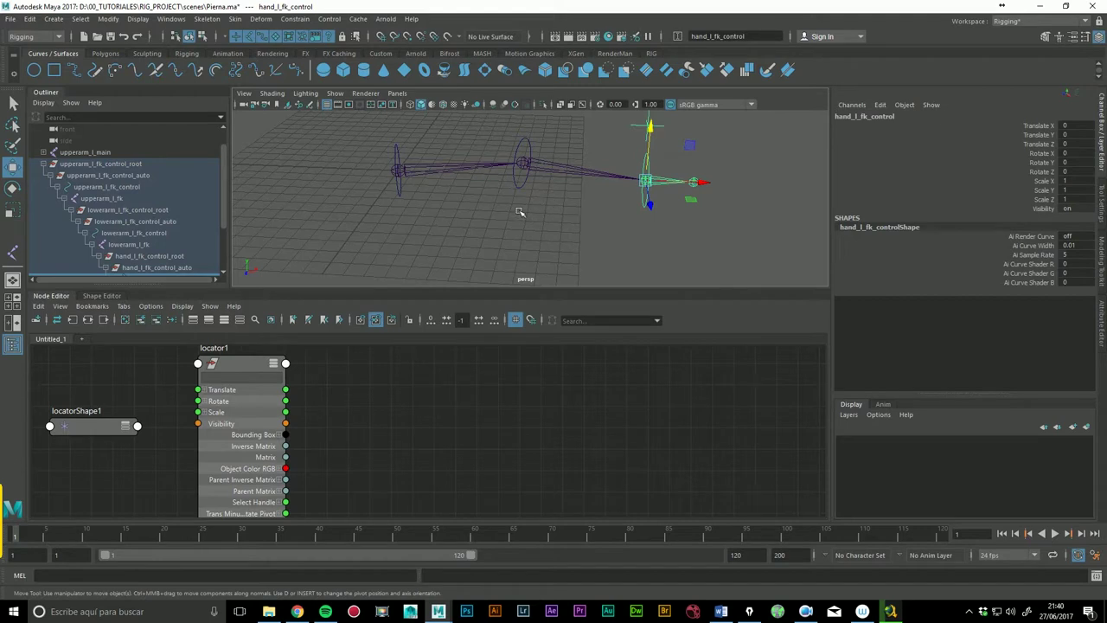
{"action": "left_click", "coordinate": [493, 169]}
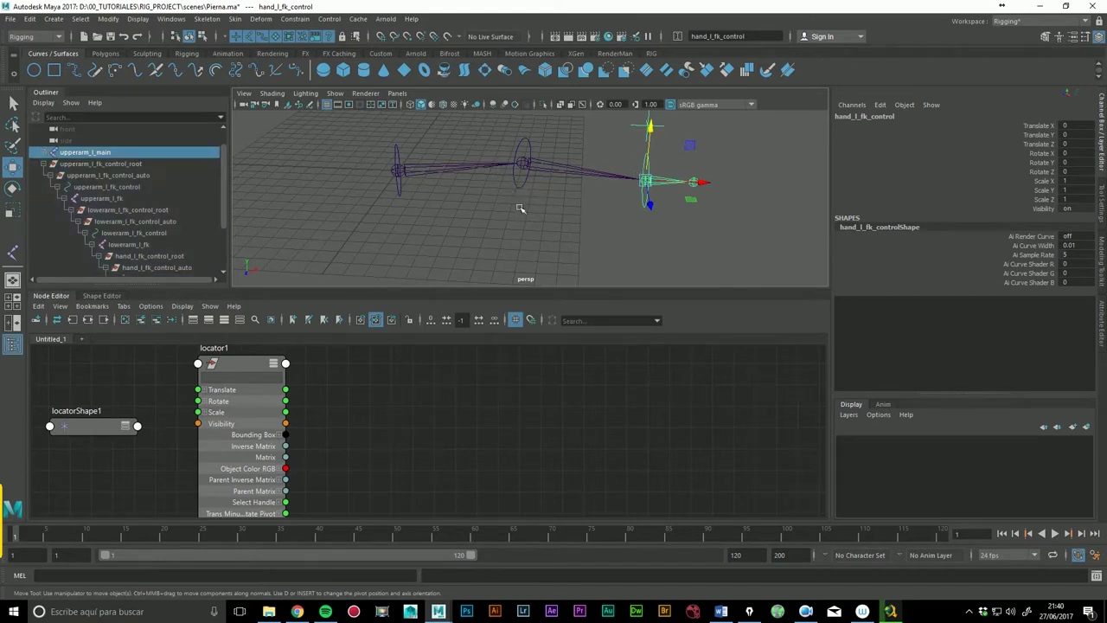
{"action": "left_click", "coordinate": [1048, 181]}
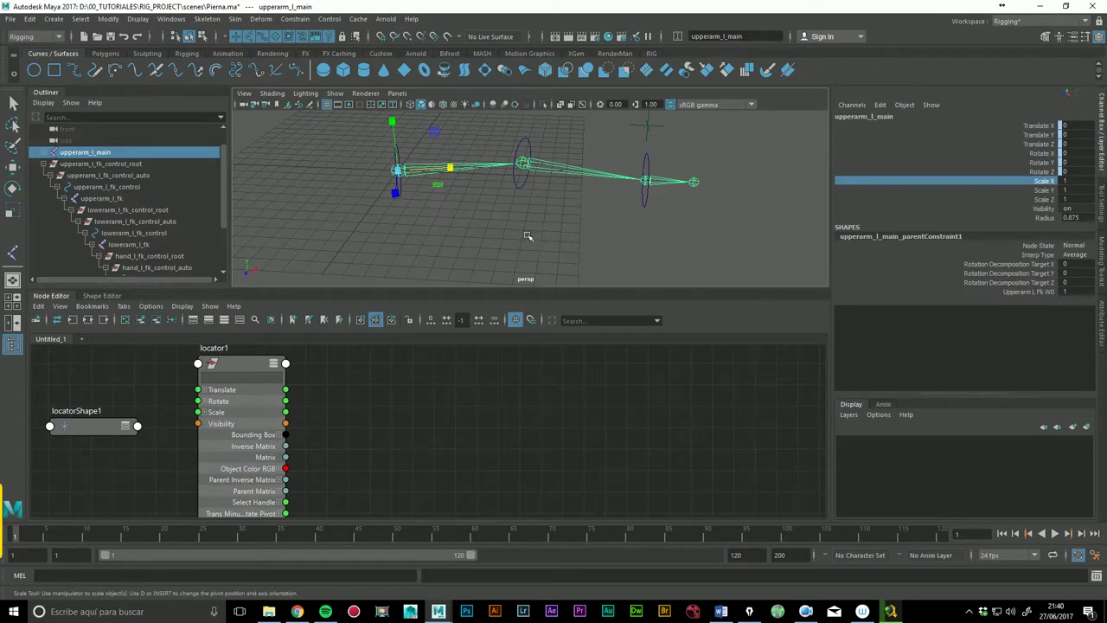
{"action": "left_click", "coordinate": [524, 186]}
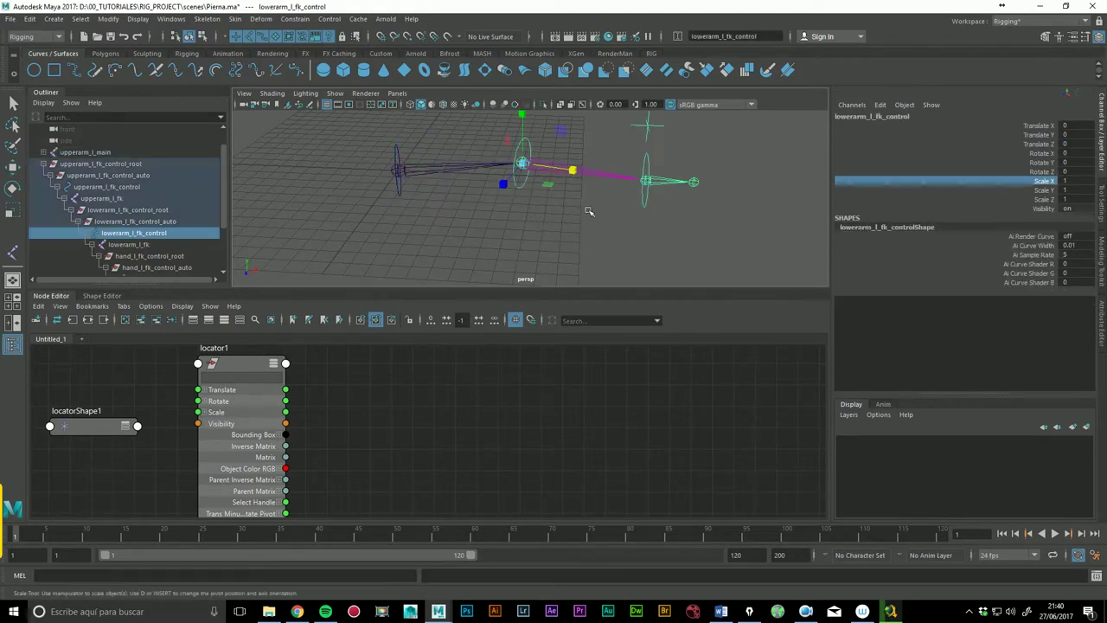
{"action": "left_click", "coordinate": [402, 198]}
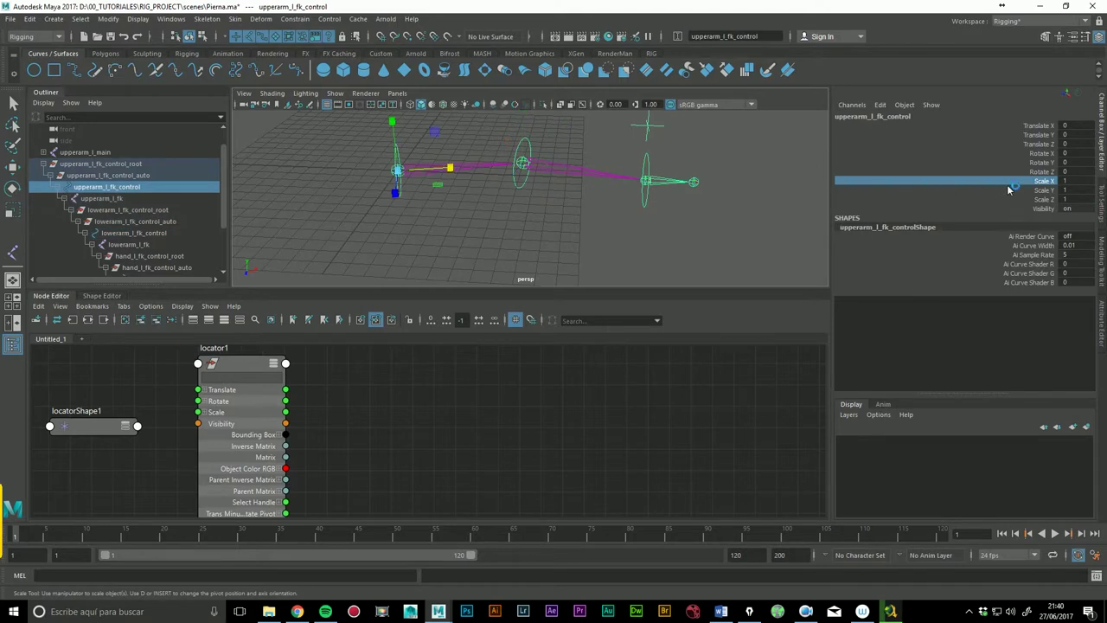
{"action": "mouse_move", "coordinate": [591, 234]}
{"action": "middle_mouse_down"}
{"action": "mouse_move", "coordinate": [625, 230]}
{"action": "mouse_move", "coordinate": [538, 245]}
{"action": "mouse_move", "coordinate": [661, 230]}
{"action": "mouse_move", "coordinate": [541, 245]}
{"action": "middle_mouse_up"}
{"action": "key", "text": "ctrl+z"}
{"action": "key", "text": "ctrl+z"}
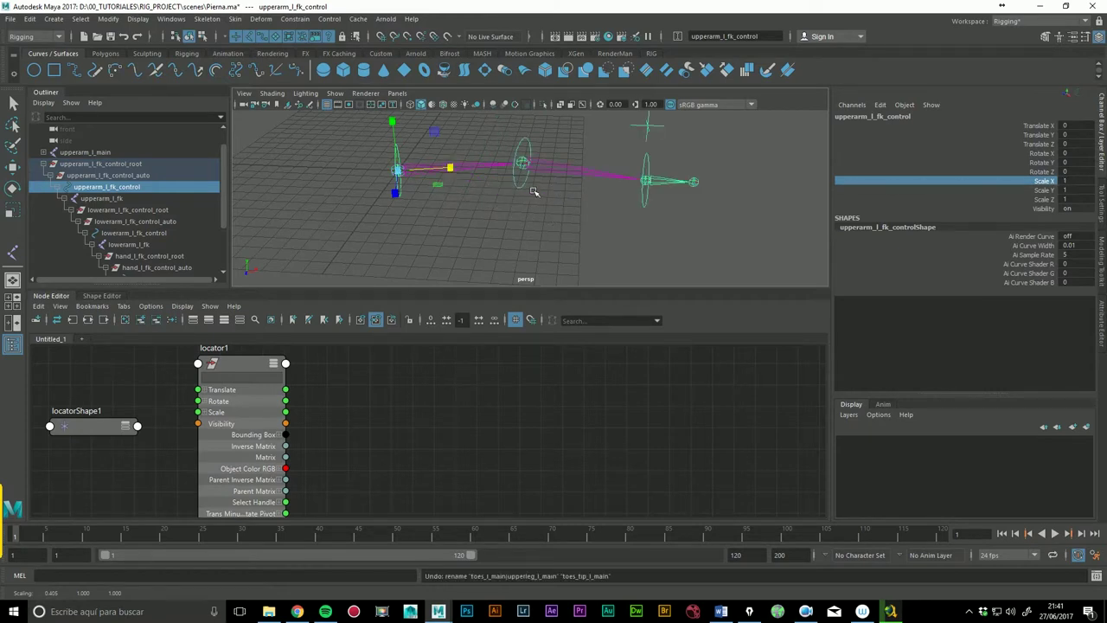
{"action": "left_click", "coordinate": [528, 186]}
{"action": "mouse_move", "coordinate": [595, 239]}
{"action": "middle_mouse_down"}
{"action": "mouse_move", "coordinate": [684, 240]}
{"action": "mouse_move", "coordinate": [489, 257]}
{"action": "mouse_move", "coordinate": [711, 252]}
{"action": "mouse_move", "coordinate": [638, 247]}
{"action": "mouse_move", "coordinate": [793, 257]}
{"action": "mouse_move", "coordinate": [489, 269]}
{"action": "middle_mouse_up"}
{"action": "key", "text": "ctrl+z"}
{"action": "key", "text": "ctrl+z"}
{"action": "key", "text": "ctrl+z"}
{"action": "key", "text": "ctrl+z"}
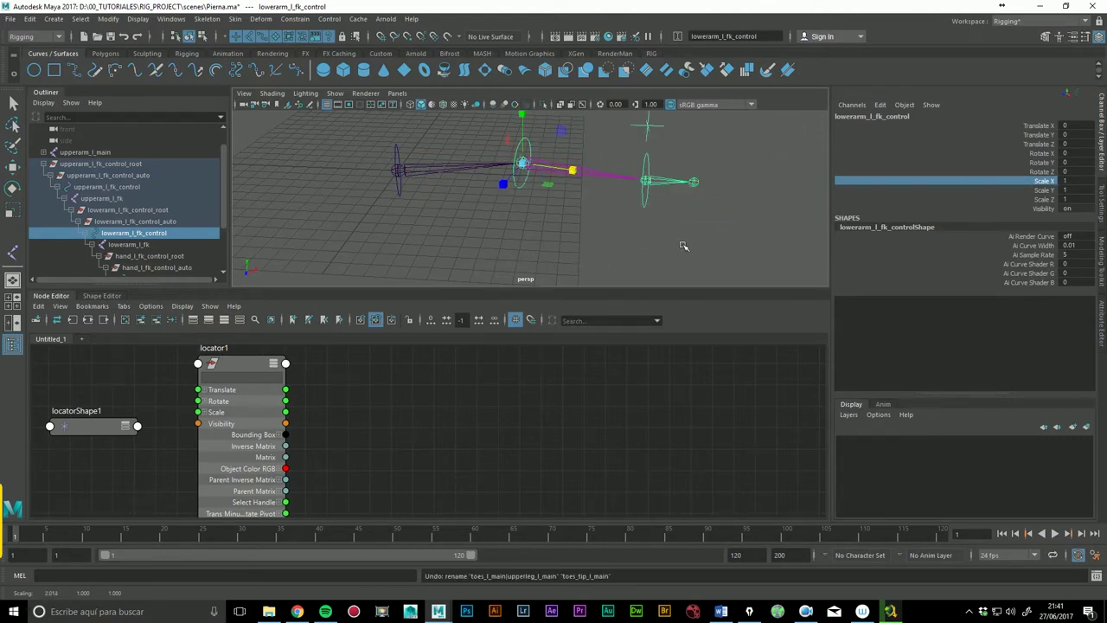
{"action": "key", "text": "w"}
{"action": "left_click", "coordinate": [571, 221]}
{"action": "left_click", "coordinate": [550, 213]}
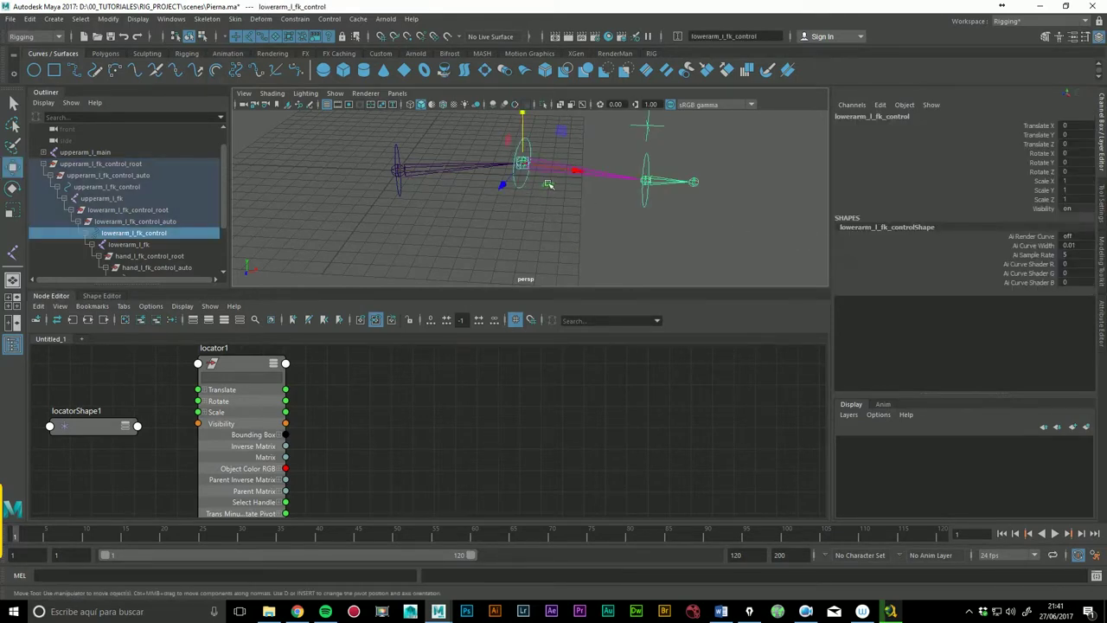
{"action": "left_click_drag", "start_coordinate": [591, 183], "coordinate": [707, 196]}
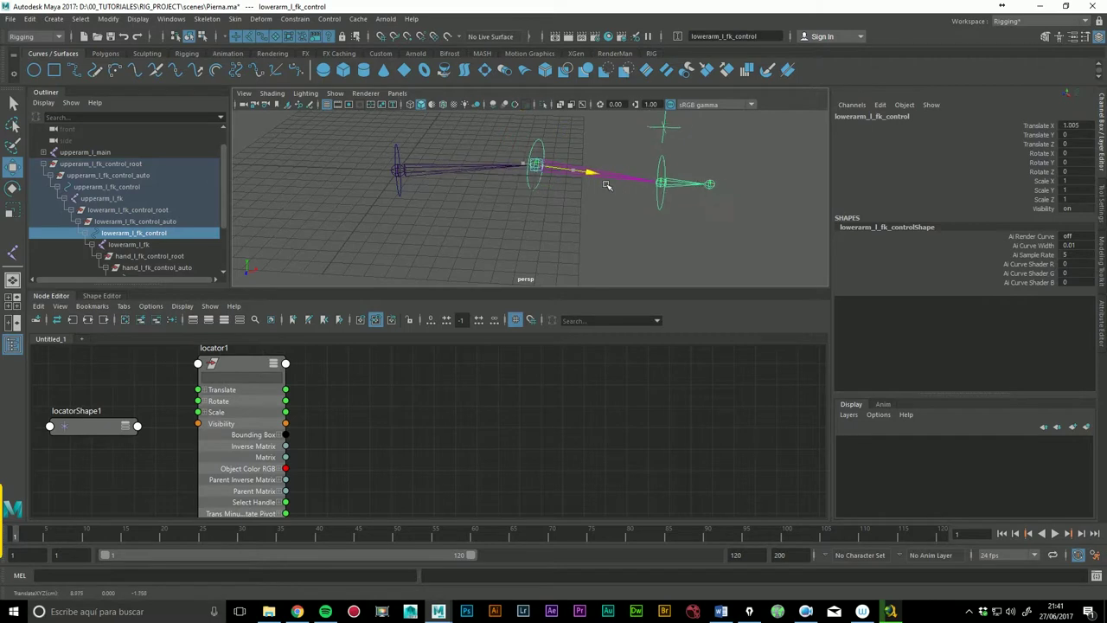
{"action": "mouse_move", "coordinate": [597, 175]}
{"action": "left_mouse_down"}
{"action": "mouse_move", "coordinate": [731, 193]}
{"action": "mouse_move", "coordinate": [661, 174]}
{"action": "left_mouse_up"}
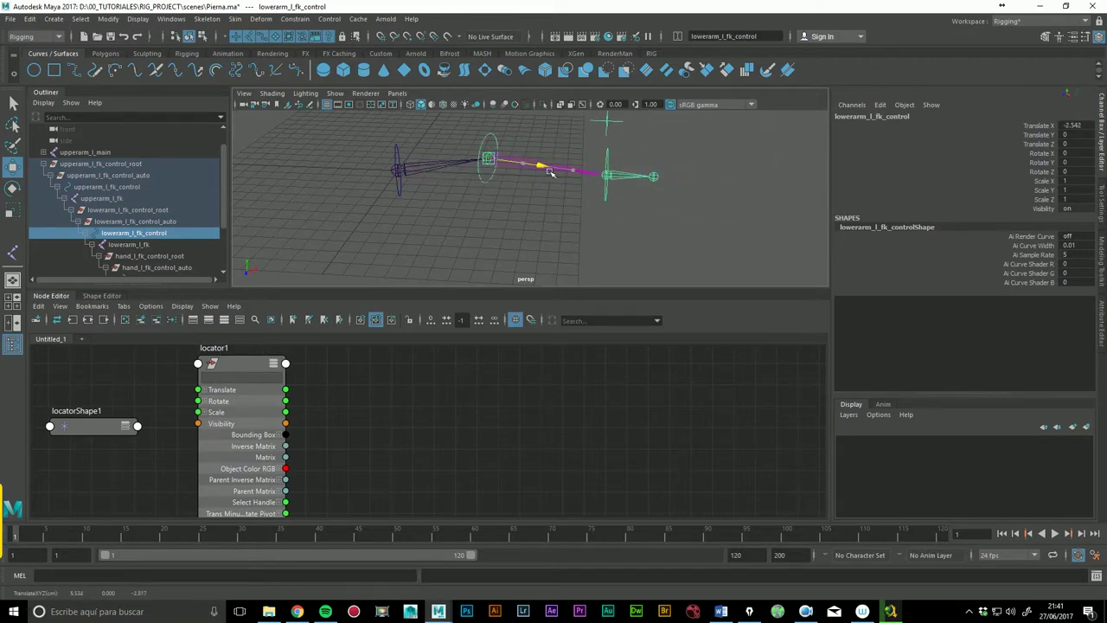
{"action": "key", "text": "ctrl+z"}
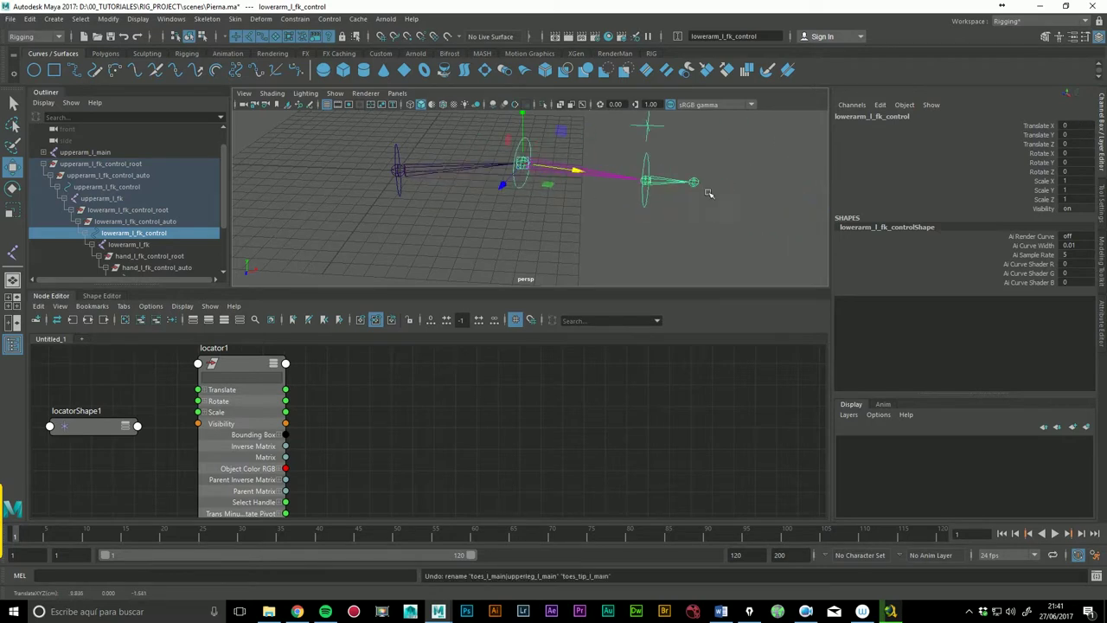
{"action": "left_click", "coordinate": [672, 203]}
{"action": "left_click_drag", "start_coordinate": [671, 194], "coordinate": [752, 198]}
{"action": "key", "text": "ctrl+z"}
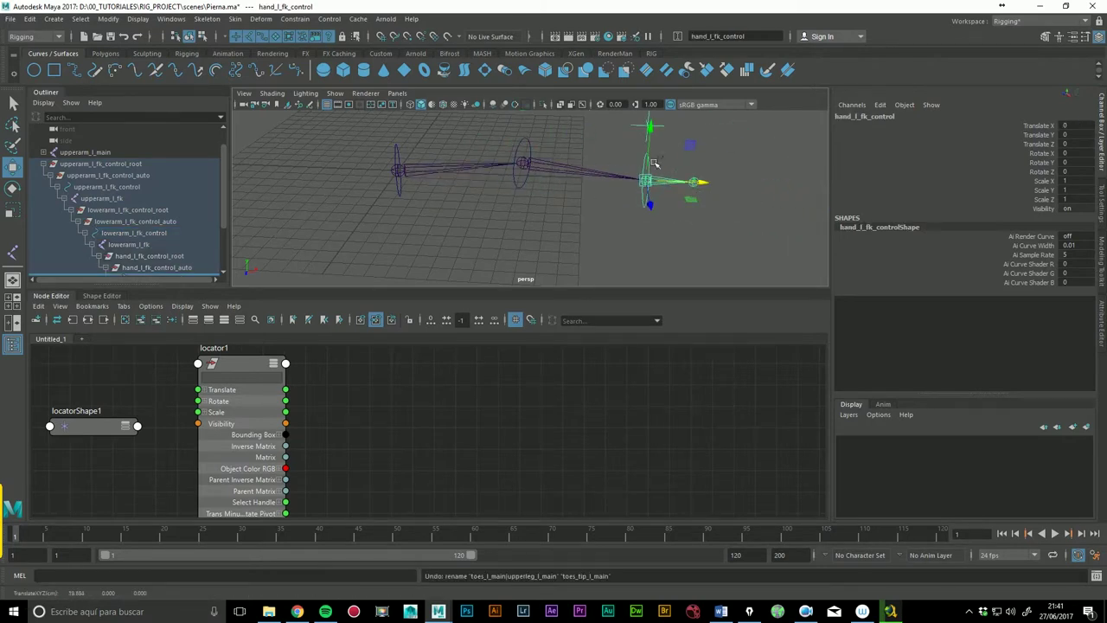
{"action": "left_click_drag", "start_coordinate": [532, 166], "coordinate": [517, 163]}
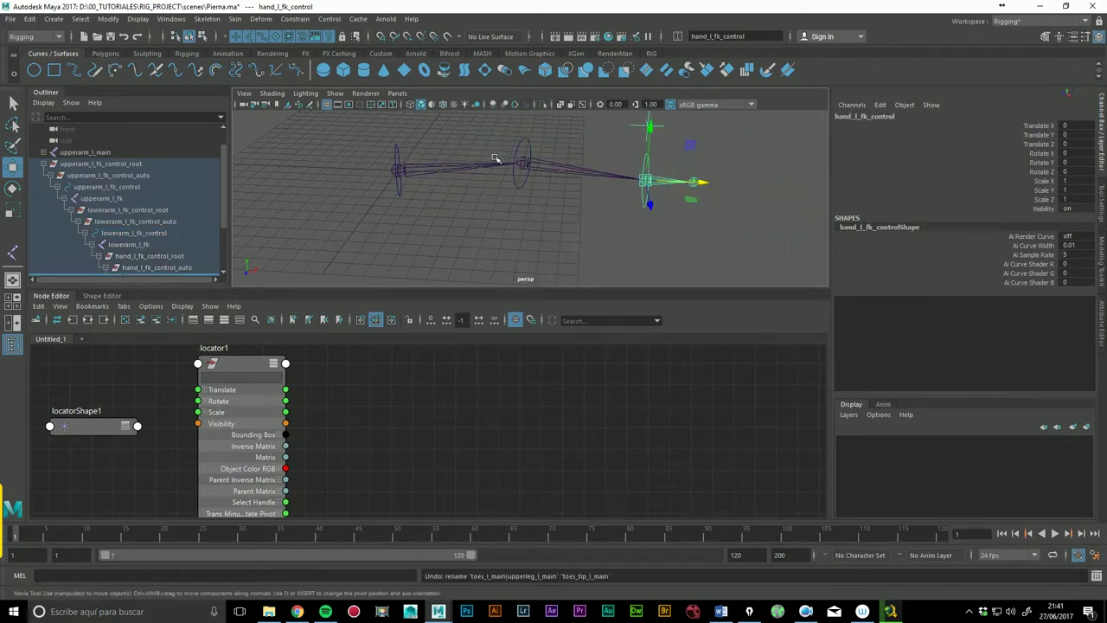
{"action": "left_click_drag", "start_coordinate": [692, 205], "coordinate": [674, 214], "text": "alt"}
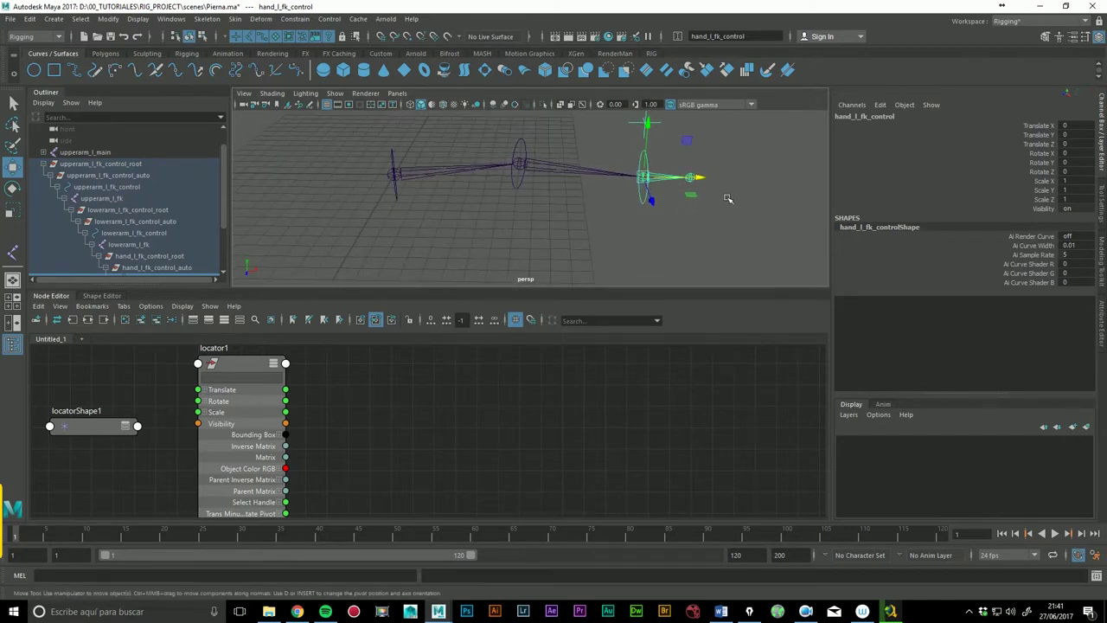
{"action": "left_click", "coordinate": [531, 200]}
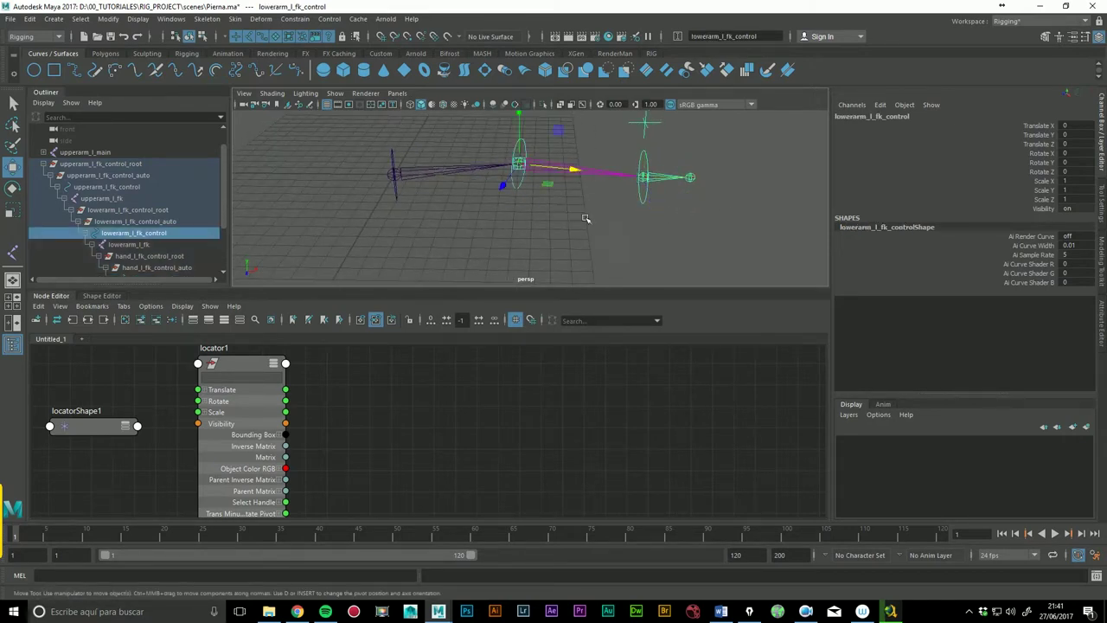
{"action": "left_click", "coordinate": [649, 214]}
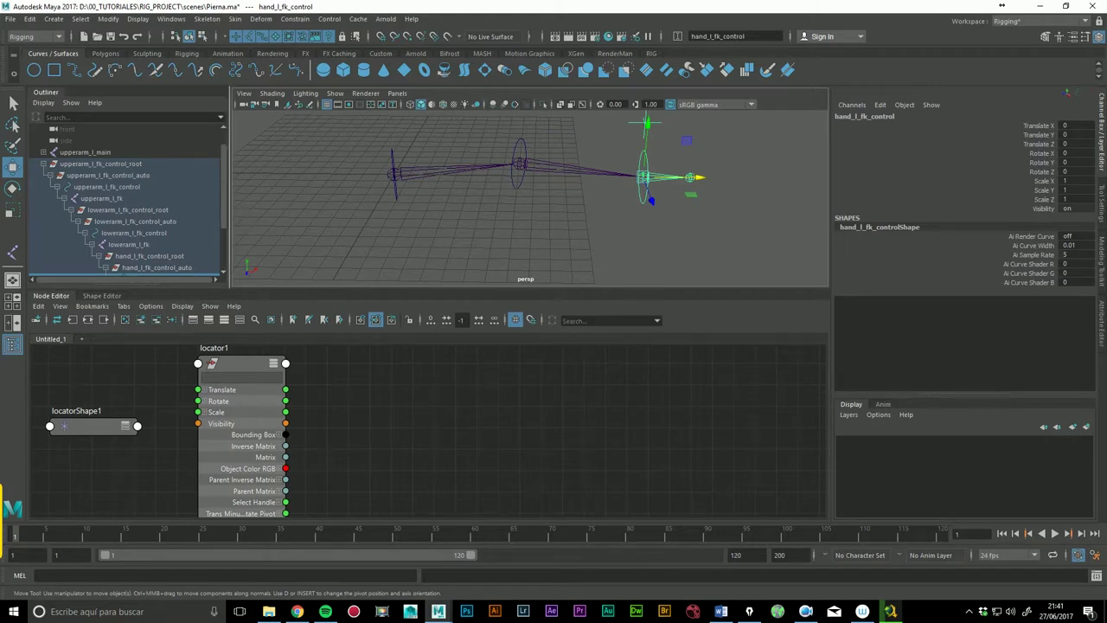
{"action": "left_click", "coordinate": [524, 185]}
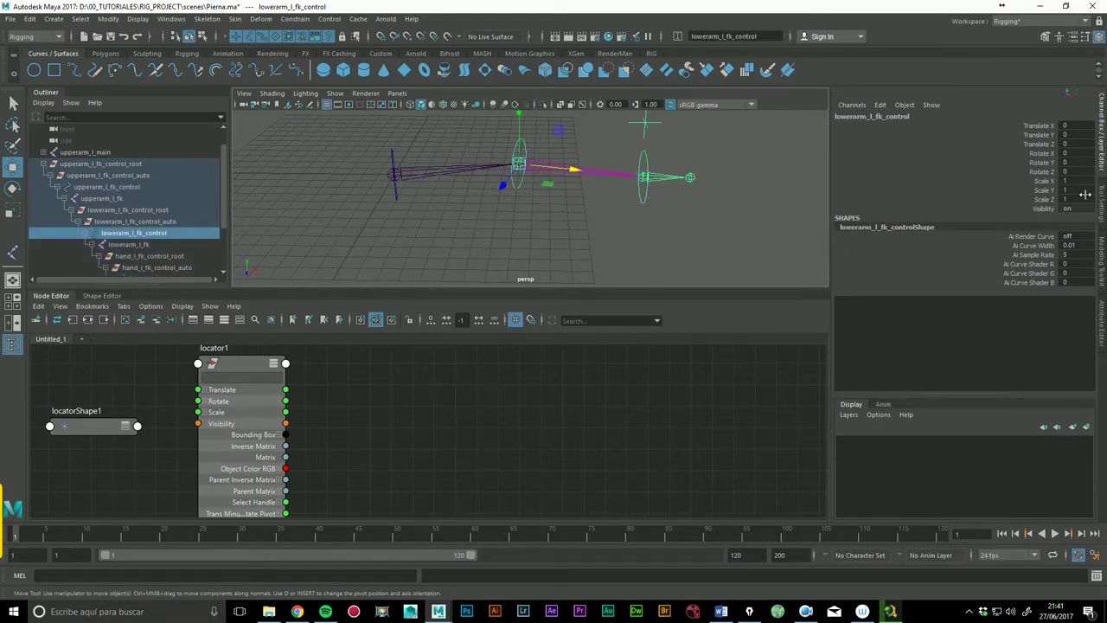
Step: Add lowerarm_l_fk_control_root and hand_l_fk_control_root from the Outliner to the Node Editor graph
{"action": "left_click", "coordinate": [112, 211]}
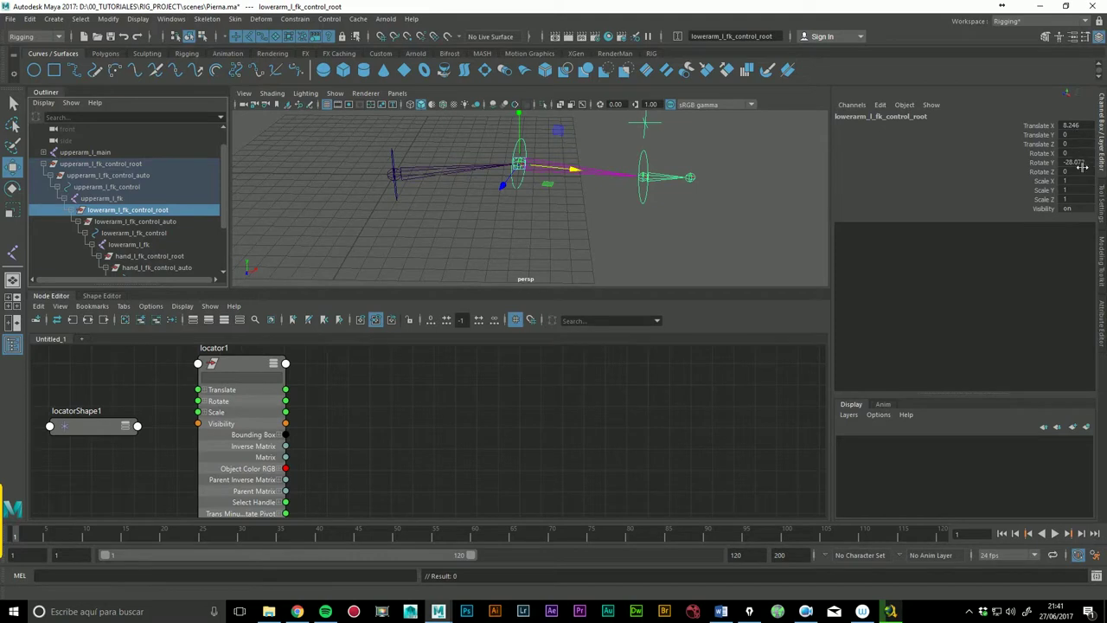
{"action": "left_click", "coordinate": [147, 258], "text": "ctrl"}
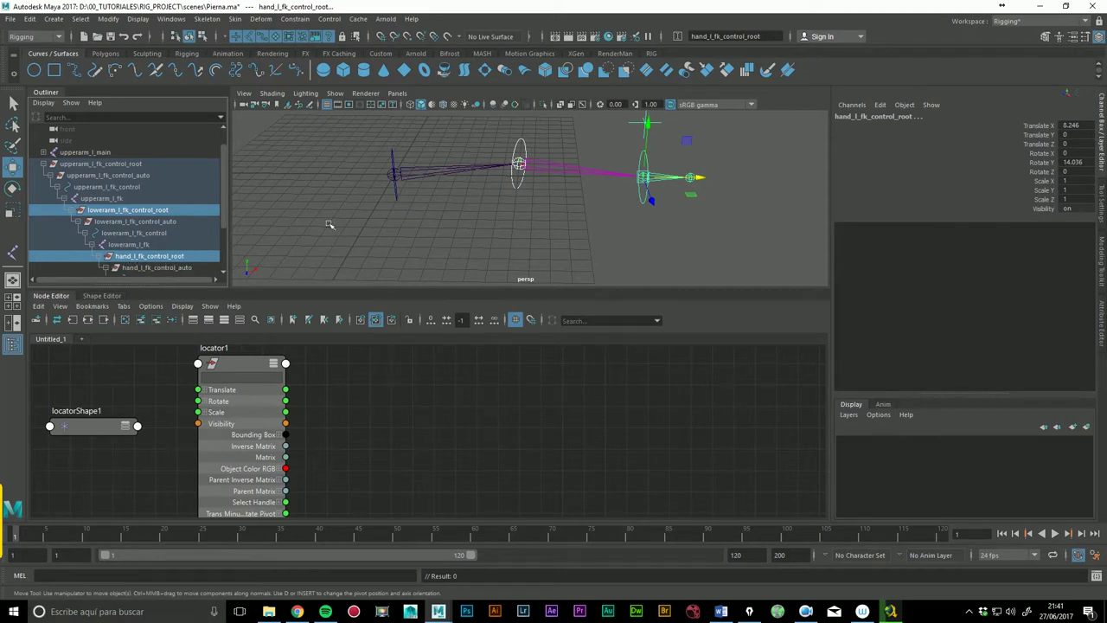
{"action": "left_click", "coordinate": [147, 324]}
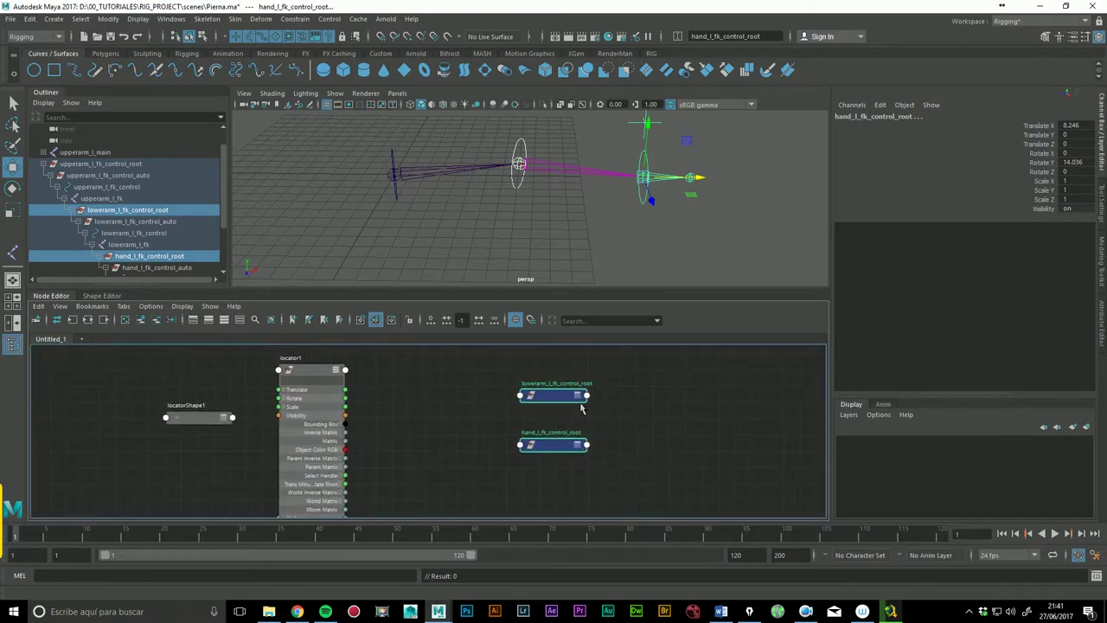
{"action": "left_click", "coordinate": [721, 611]}
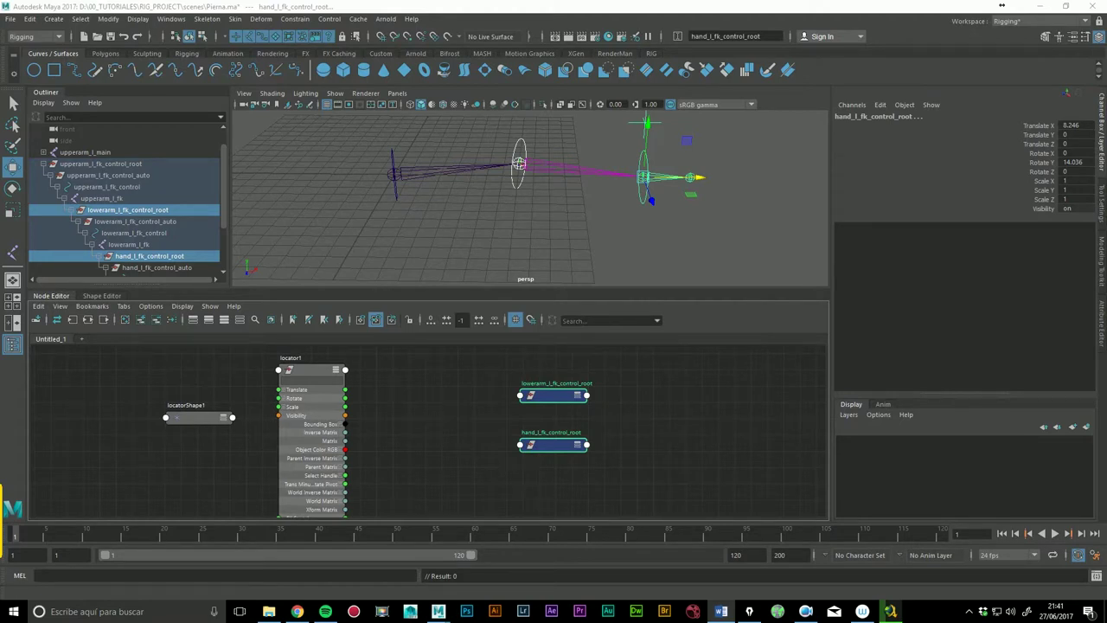
{"action": "left_click", "coordinate": [412, 405]}
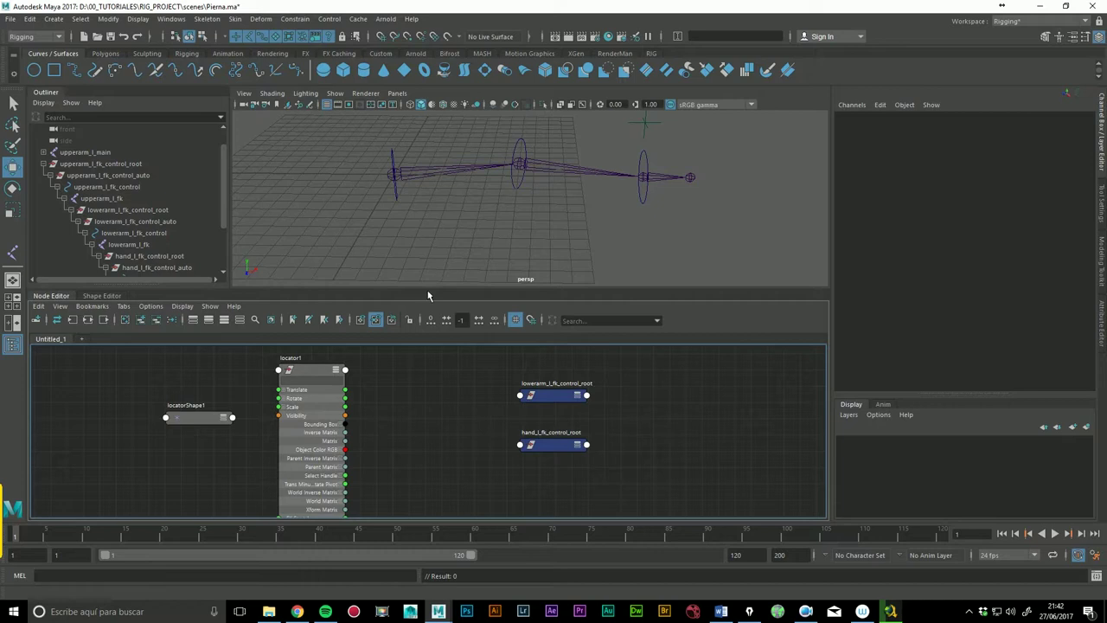
Step: Enlarge the Node Editor, frame locator1 and both FK roots, and start a new node between them
{"action": "left_click_drag", "start_coordinate": [425, 291], "coordinate": [416, 227]}
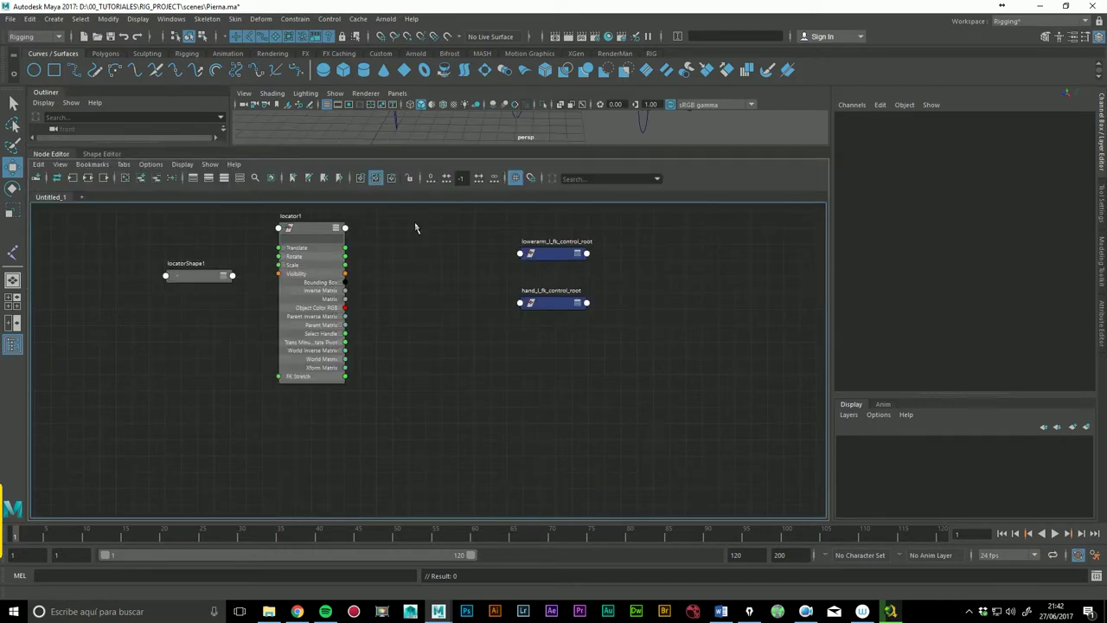
{"action": "scroll", "coordinate": [474, 290], "scroll_direction": "up", "scroll_amount": 3}
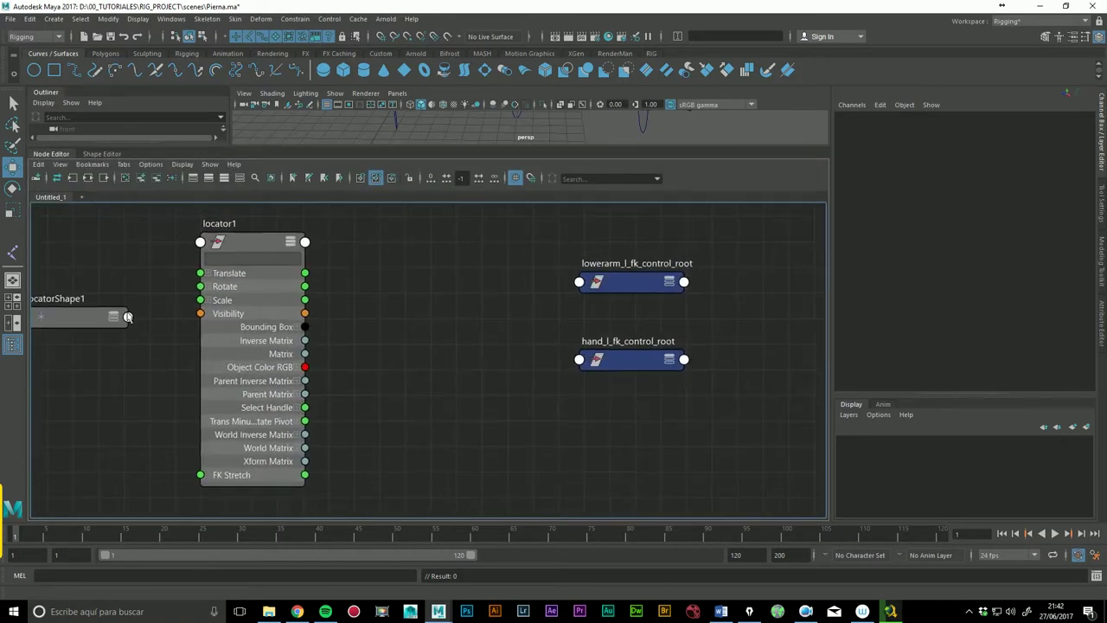
{"action": "left_click_drag", "start_coordinate": [33, 273], "coordinate": [26, 212]}
{"action": "middle_click_drag", "start_coordinate": [446, 310], "coordinate": [422, 330], "text": "alt"}
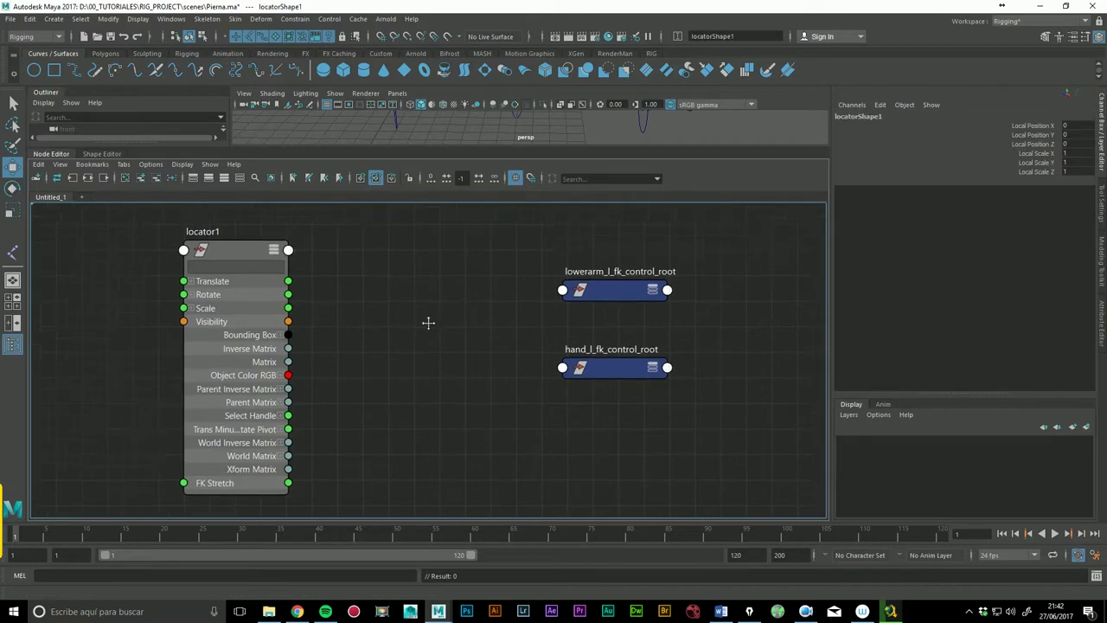
{"action": "left_click", "coordinate": [403, 363]}
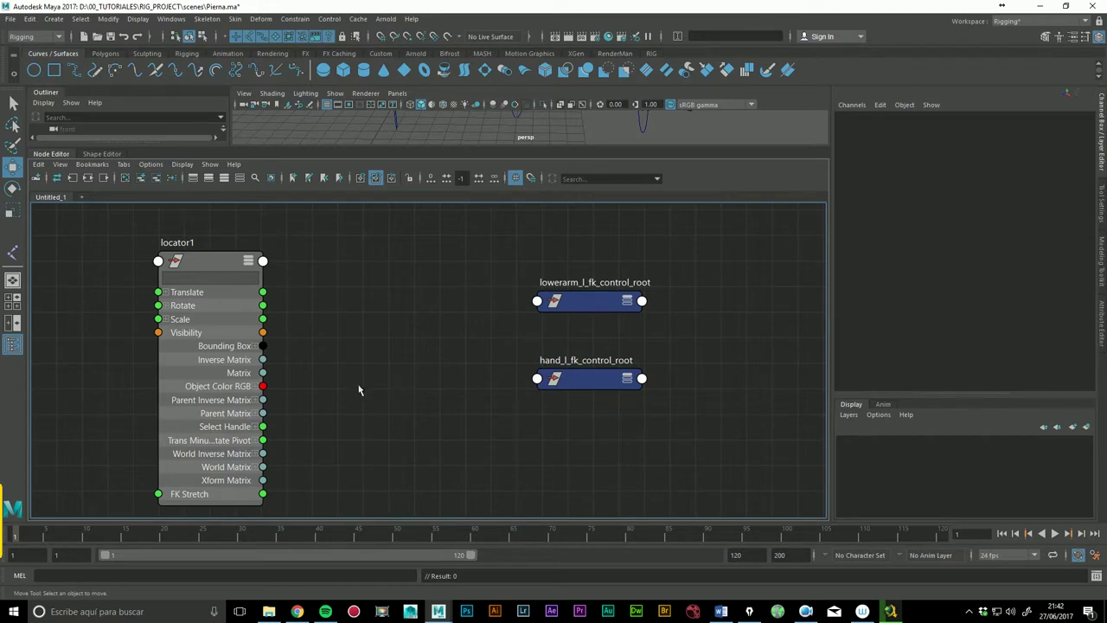
{"action": "left_click", "coordinate": [384, 389]}
{"action": "key", "text": "Tab"}
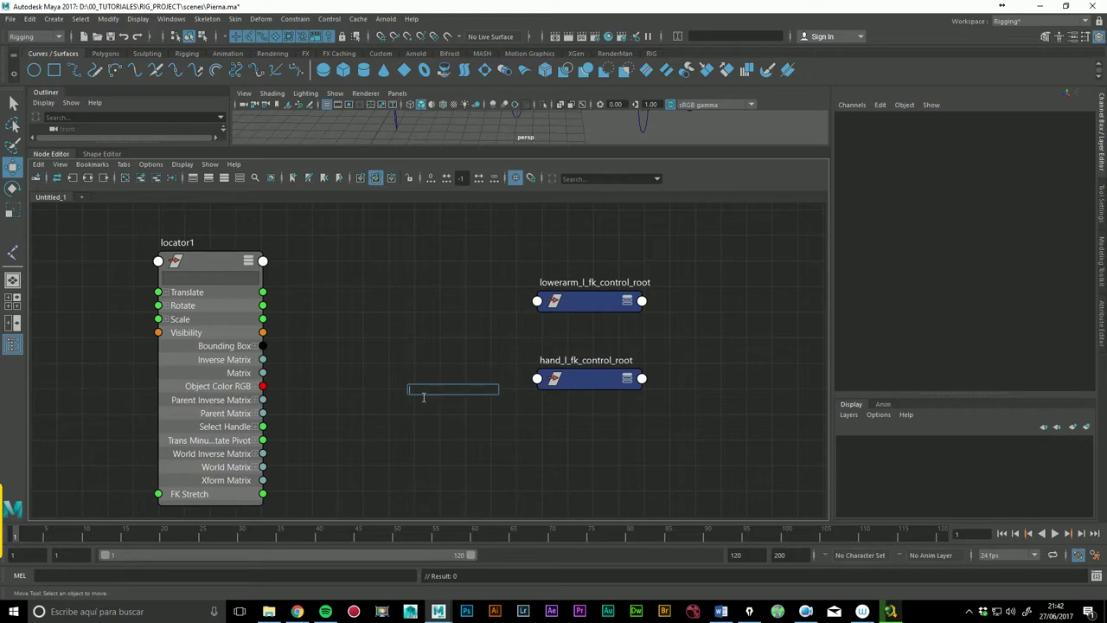
Step: Create a plusMinusAverage1 node and place it between locator1 and the FK root nodes
{"action": "type", "text": "plus"}
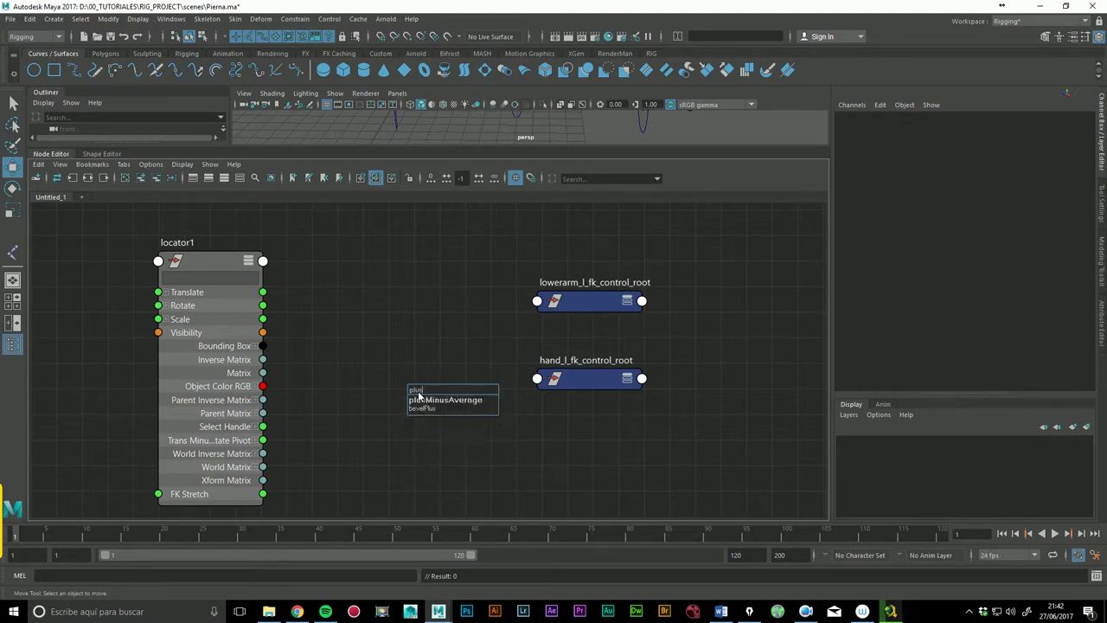
{"action": "left_click", "coordinate": [446, 400]}
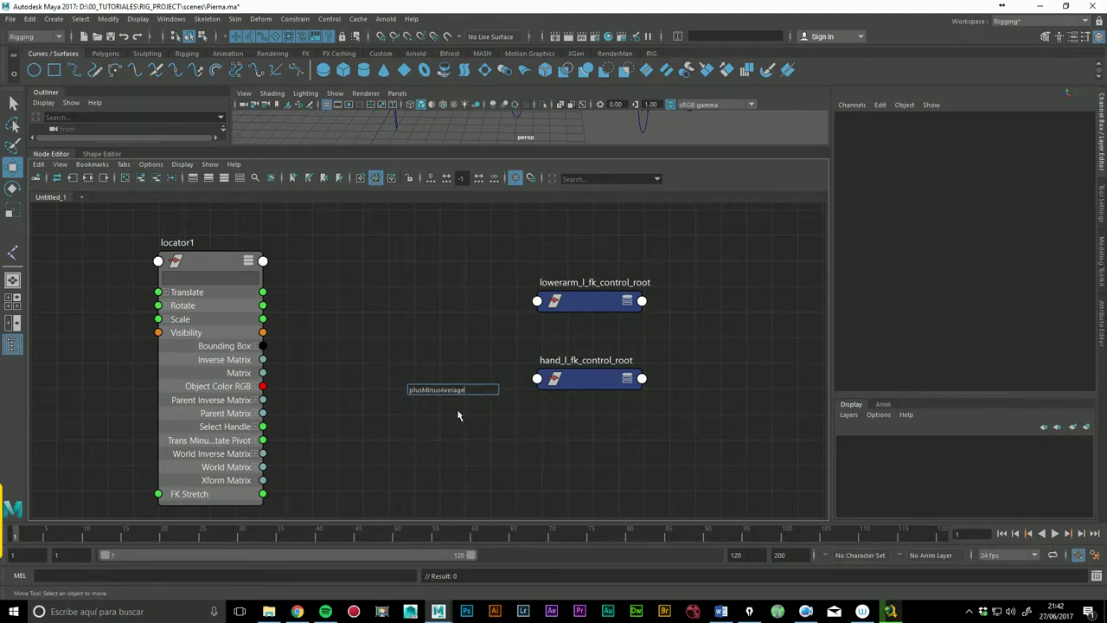
{"action": "key", "text": "Return"}
{"action": "mouse_move", "coordinate": [459, 407]}
{"action": "left_mouse_down"}
{"action": "mouse_move", "coordinate": [404, 323]}
{"action": "mouse_move", "coordinate": [408, 307]}
{"action": "left_mouse_up"}
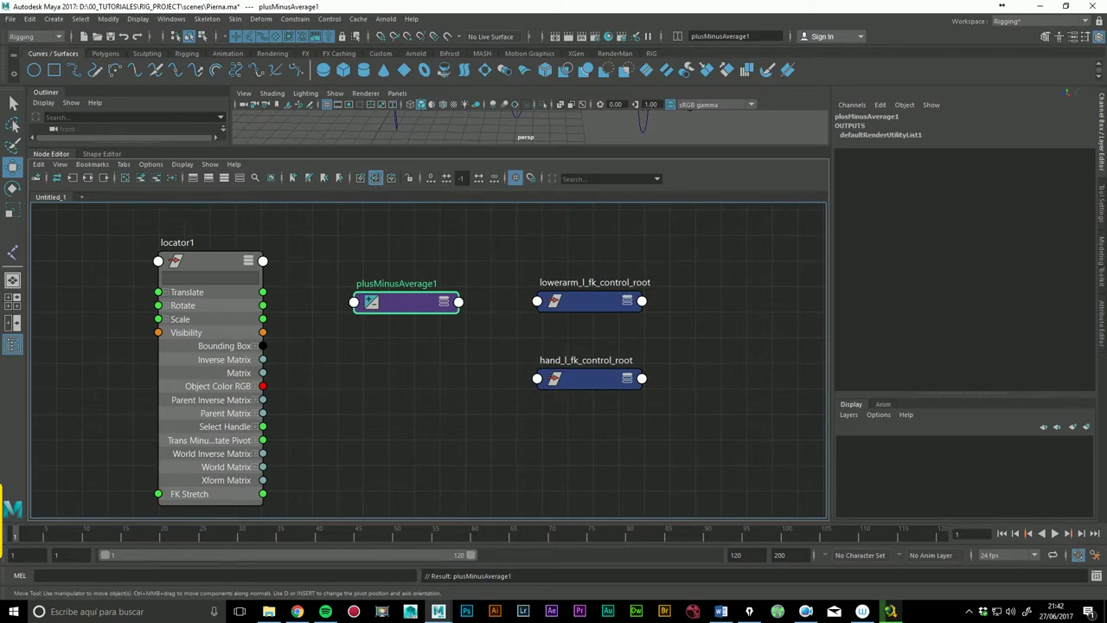
Step: Cancel the unfinished FK Stretch connection and open plusMinusAverage1 in the Attribute Editor
{"action": "left_click", "coordinate": [208, 270]}
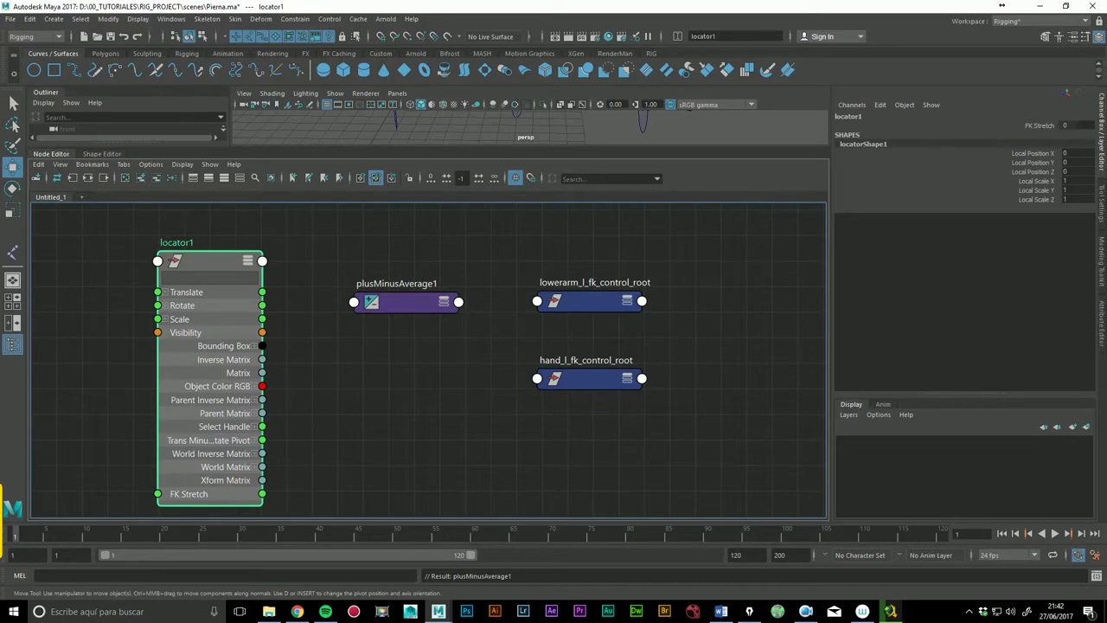
{"action": "left_click_drag", "start_coordinate": [262, 493], "coordinate": [366, 310]}
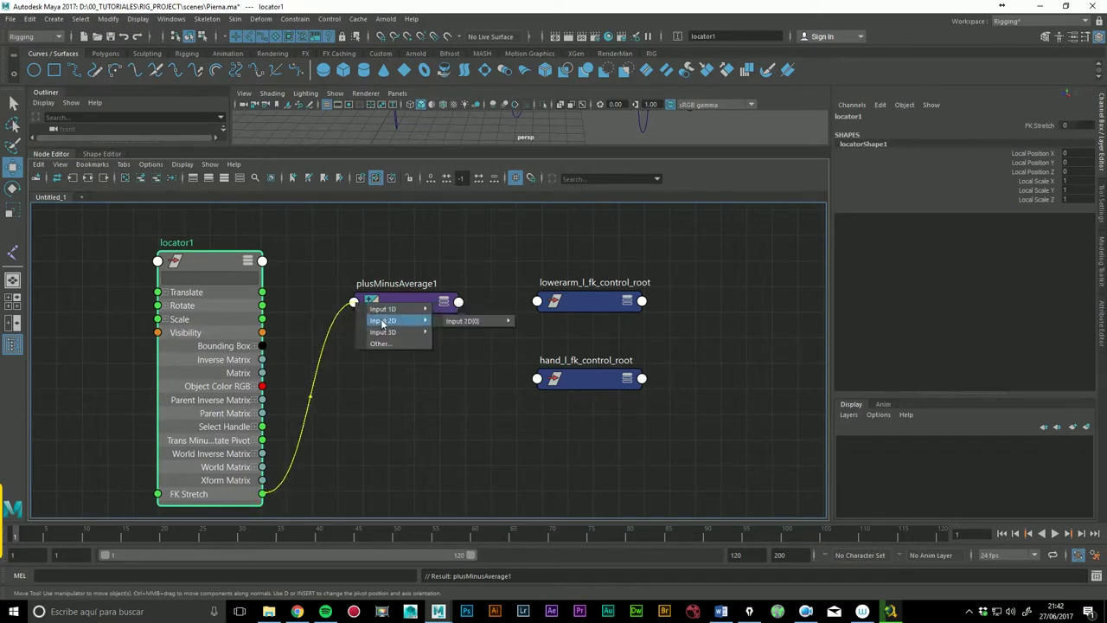
{"action": "left_click", "coordinate": [392, 299]}
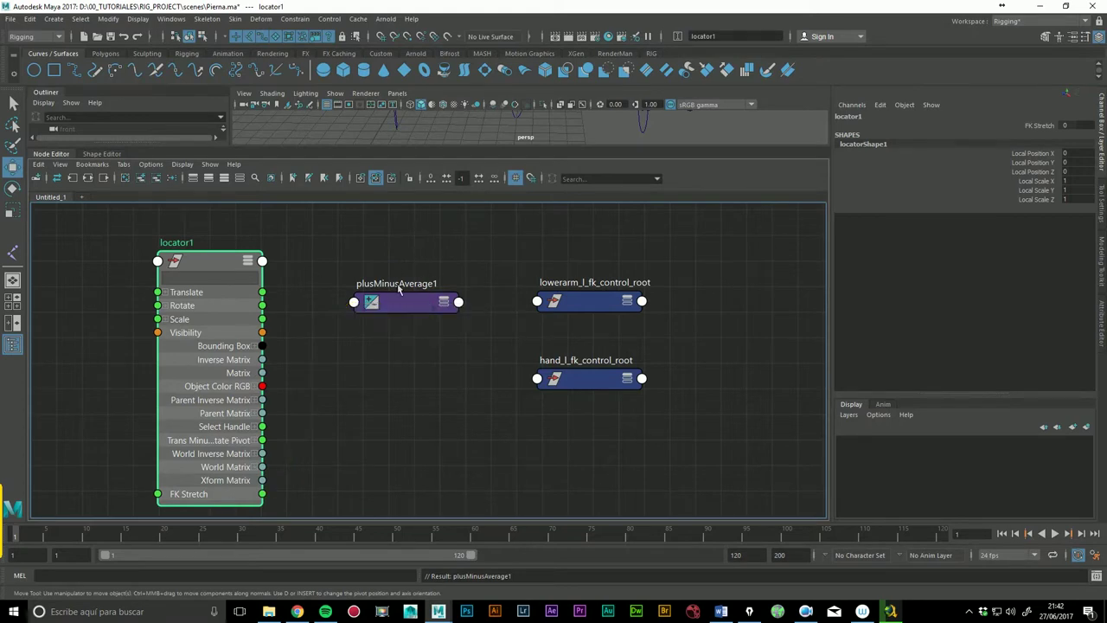
{"action": "left_click", "coordinate": [414, 308]}
{"action": "double_click", "coordinate": [407, 308]}
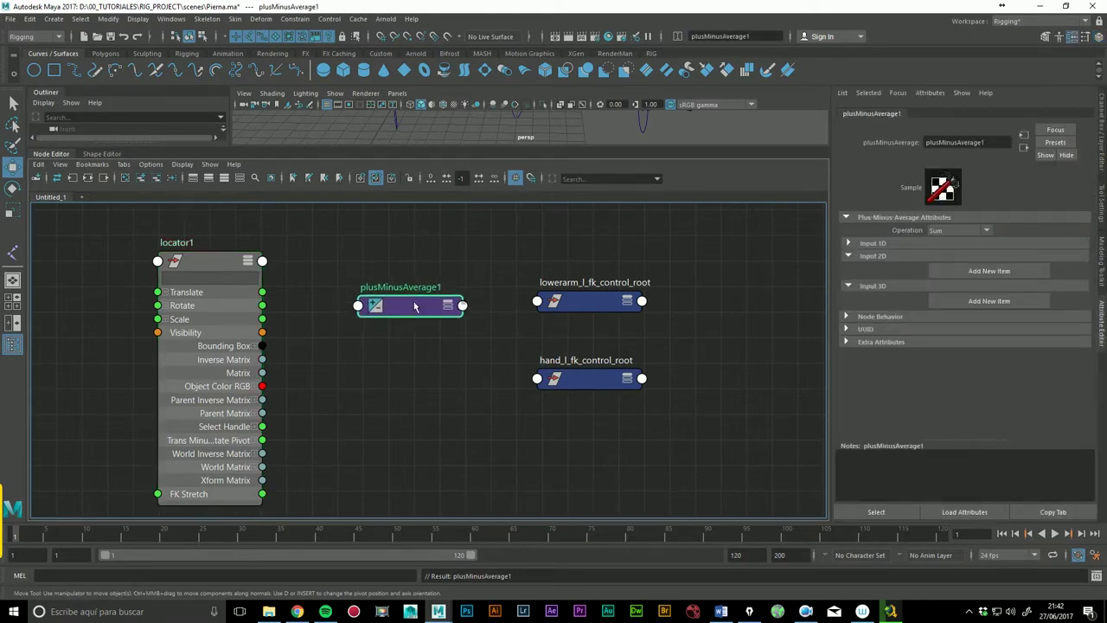
Step: Add Input 2D[0] and Input 2D[1] entries to plusMinusAverage1 and enlarge the 3D view
{"action": "left_click_drag", "start_coordinate": [406, 307], "coordinate": [403, 307]}
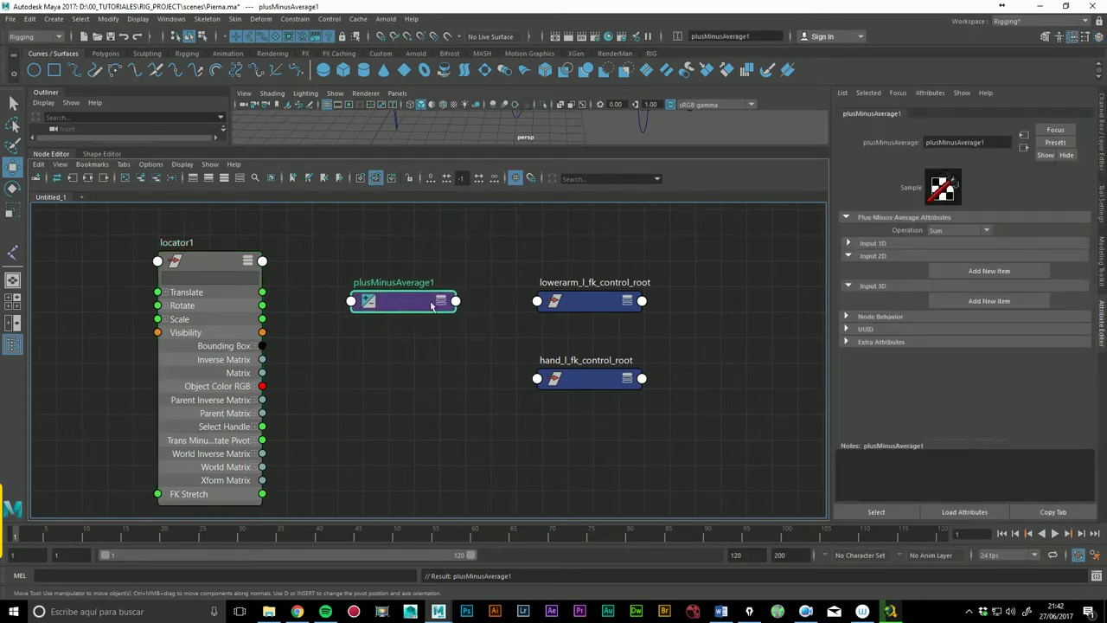
{"action": "left_click", "coordinate": [973, 272]}
{"action": "left_click", "coordinate": [972, 271]}
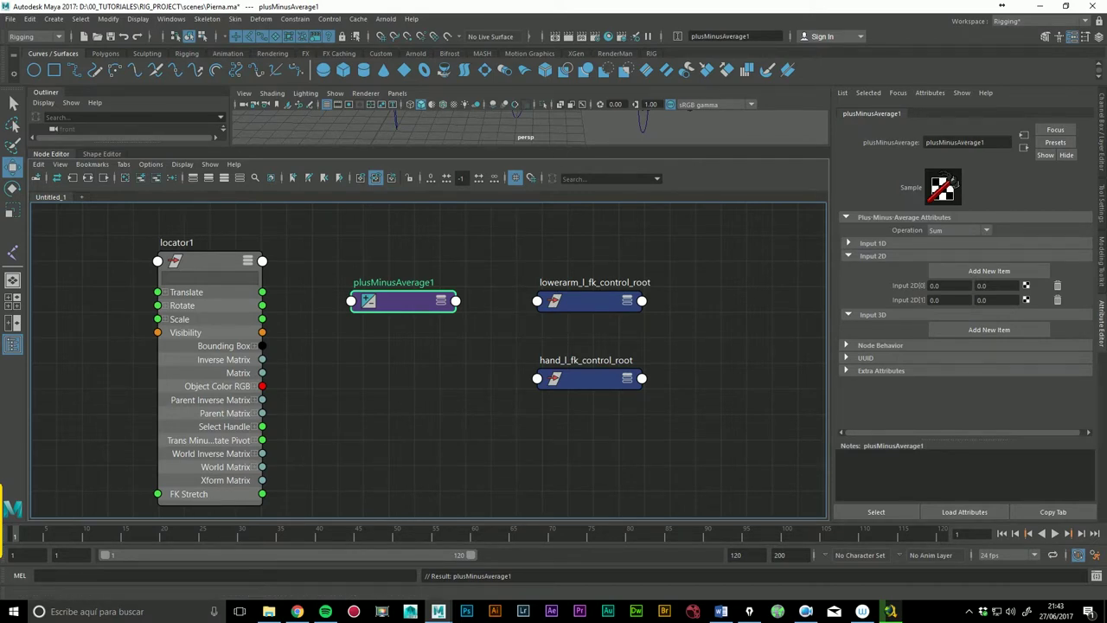
{"action": "left_click_drag", "start_coordinate": [553, 150], "coordinate": [553, 198]}
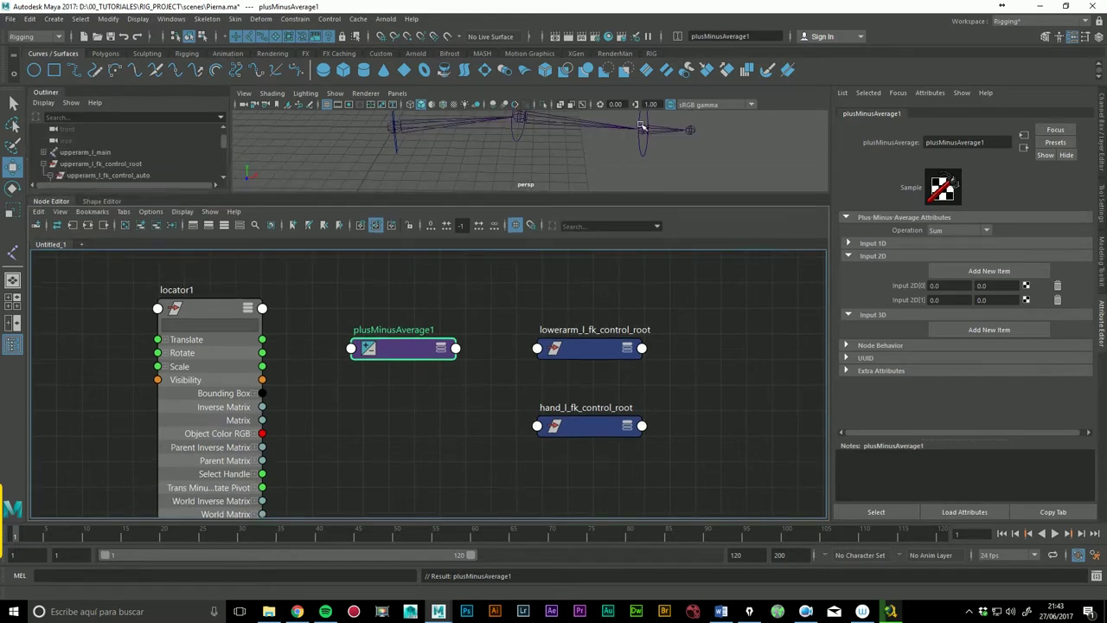
Step: Reposition locator1 and lowerarm_l_fk_control_root, then drag FK Stretch's wire onto plusMinusAverage1's input
{"action": "scroll", "coordinate": [606, 139], "scroll_direction": "down", "scroll_amount": 2}
{"action": "left_click_drag", "start_coordinate": [517, 137], "coordinate": [540, 168]}
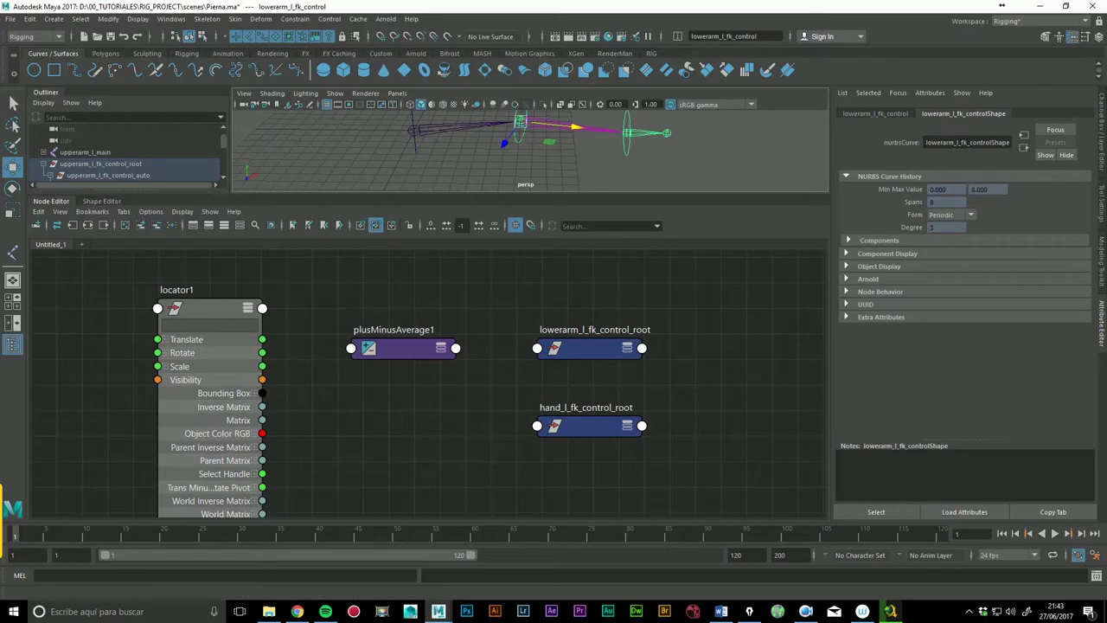
{"action": "left_click_drag", "start_coordinate": [224, 313], "coordinate": [208, 287]}
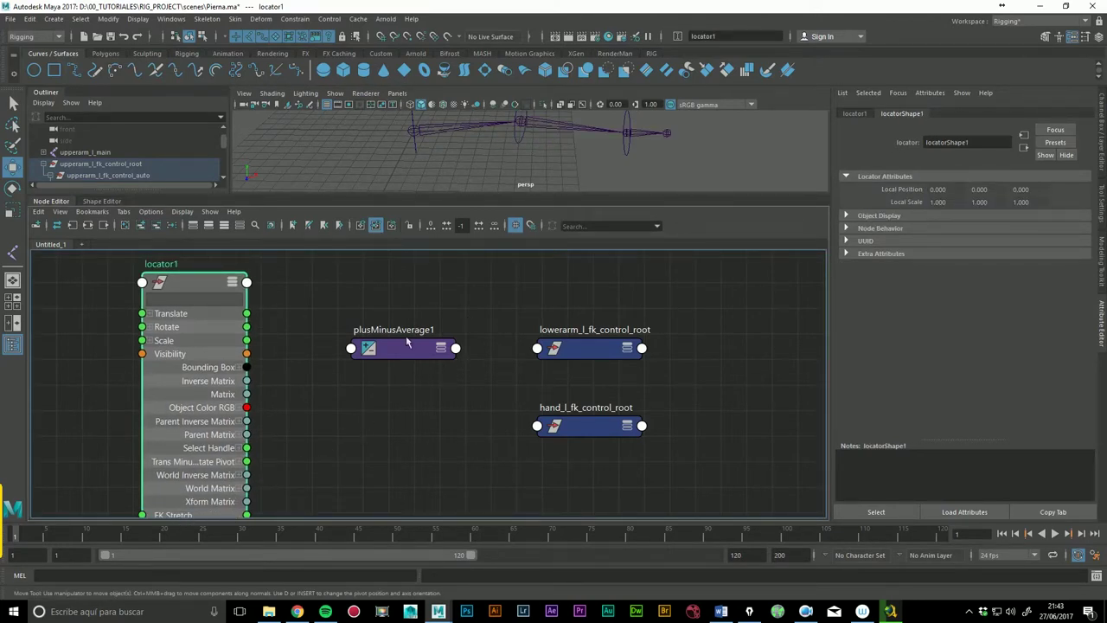
{"action": "left_click_drag", "start_coordinate": [583, 331], "coordinate": [596, 317]}
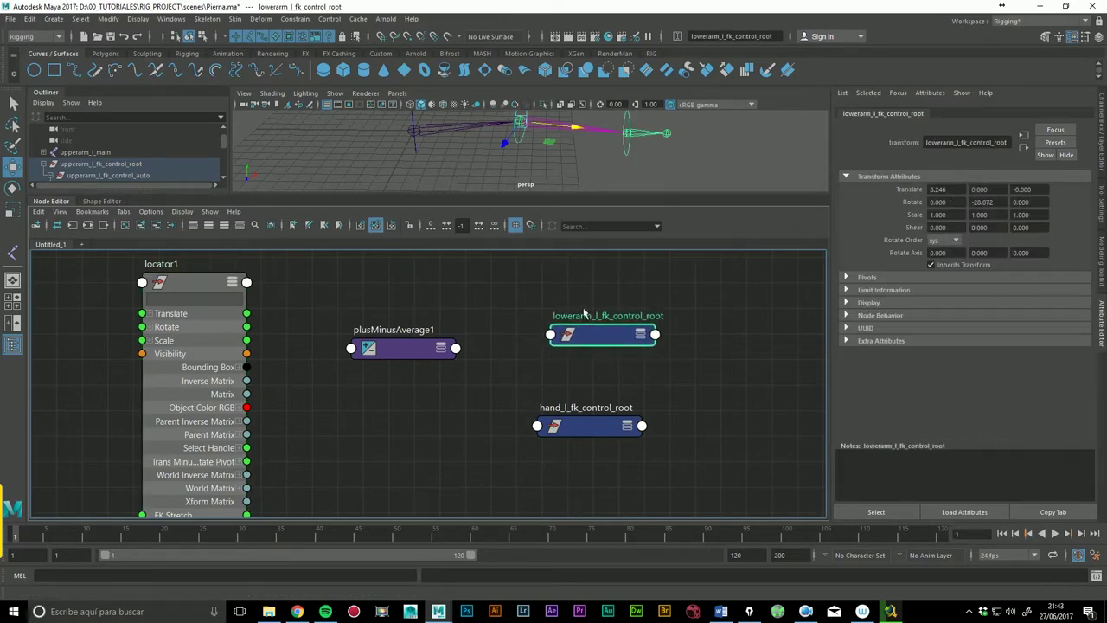
{"action": "left_click_drag", "start_coordinate": [185, 291], "coordinate": [183, 277]}
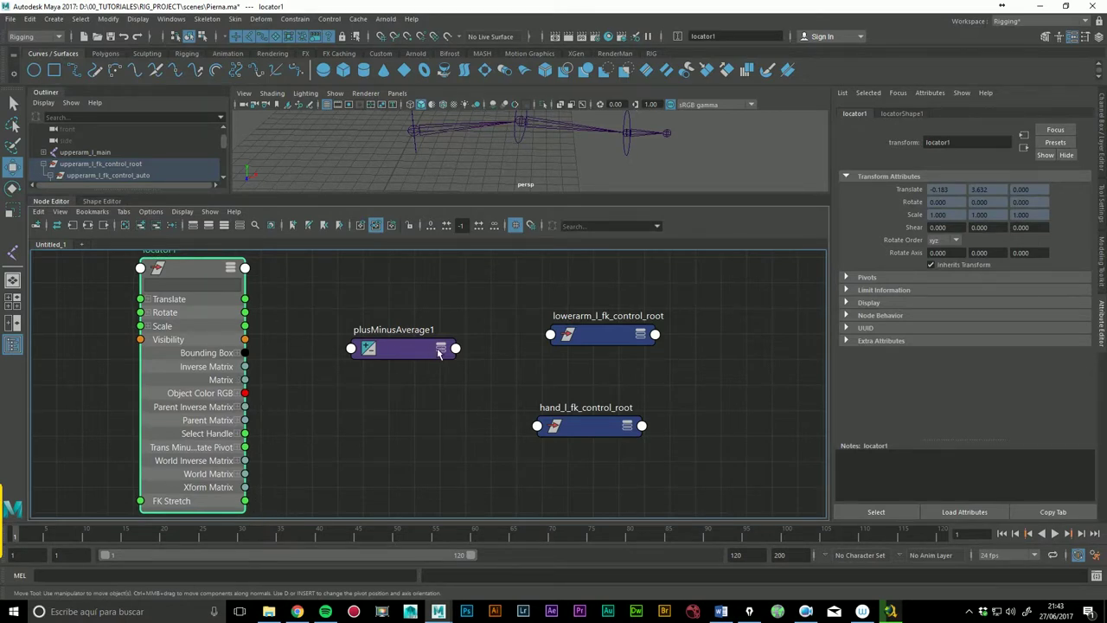
{"action": "mouse_move", "coordinate": [268, 504]}
{"action": "left_mouse_down"}
{"action": "mouse_move", "coordinate": [334, 367]}
{"action": "mouse_move", "coordinate": [328, 378]}
{"action": "left_mouse_up"}
{"action": "left_click_drag", "start_coordinate": [246, 501], "coordinate": [362, 353]}
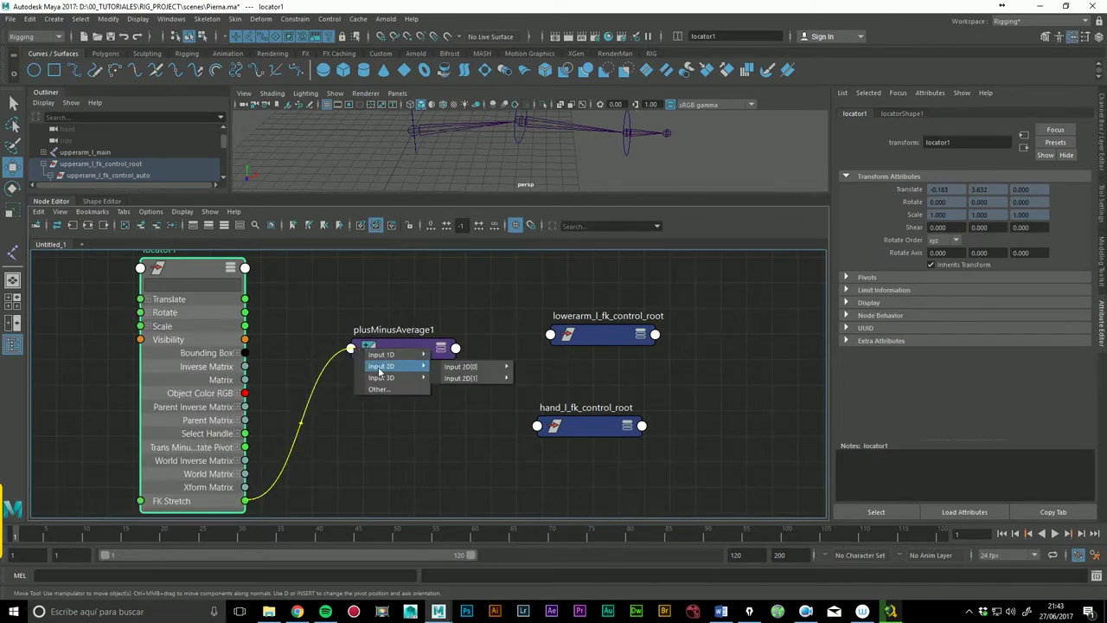
{"action": "mouse_move", "coordinate": [461, 366]}
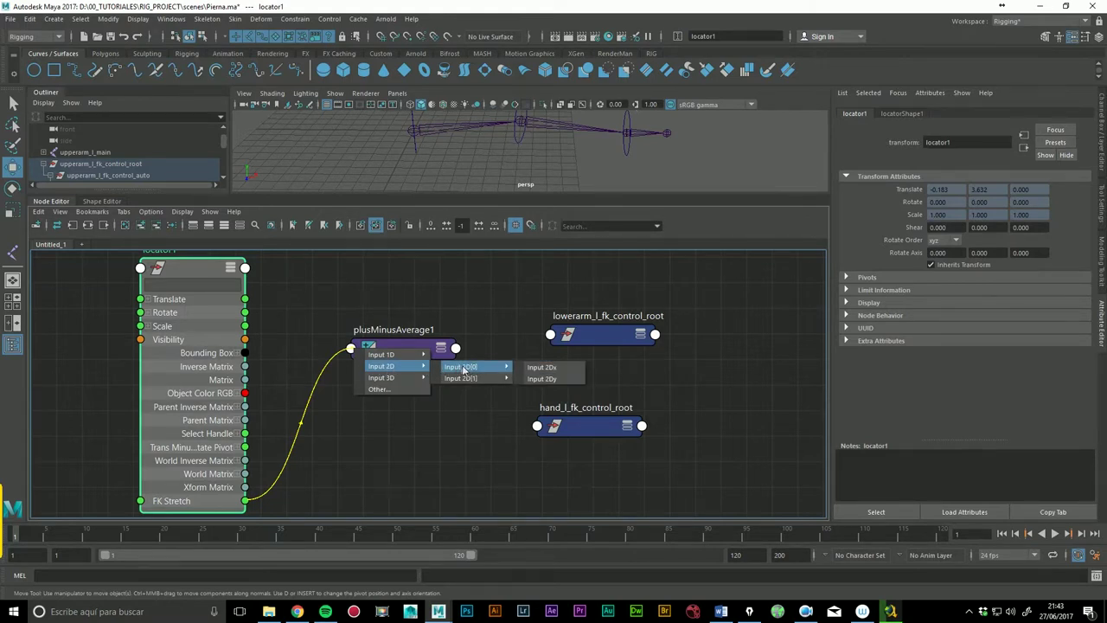
Step: Connect FK Stretch to plusMinusAverage1's Input 2D[0] x and review both Input 2D x values
{"action": "left_click", "coordinate": [543, 368]}
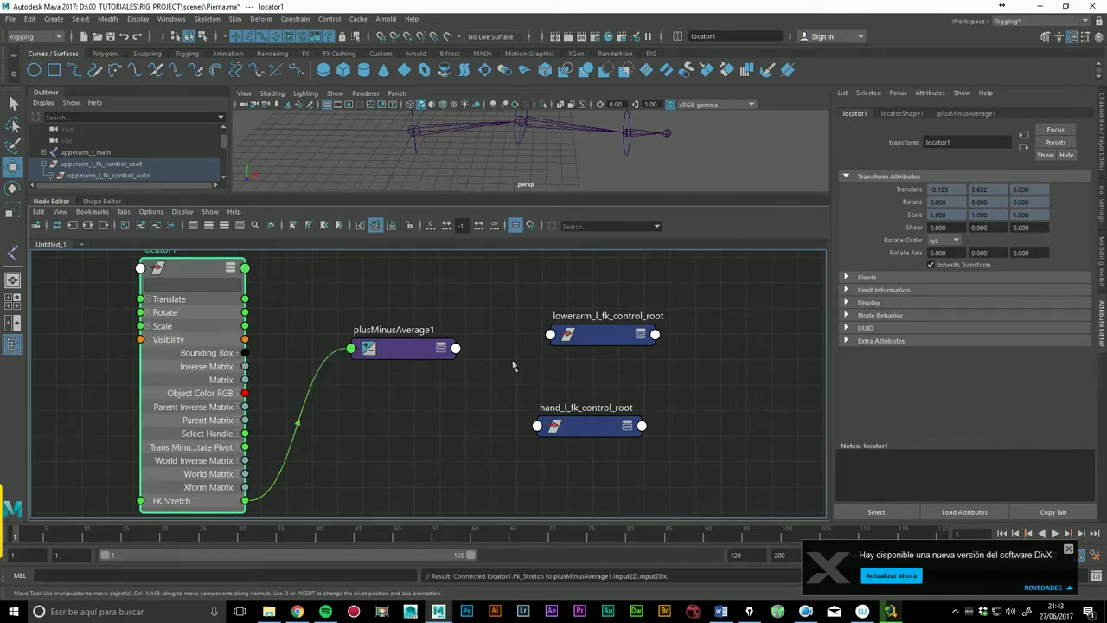
{"action": "left_click", "coordinate": [406, 351]}
{"action": "left_click", "coordinate": [934, 285]}
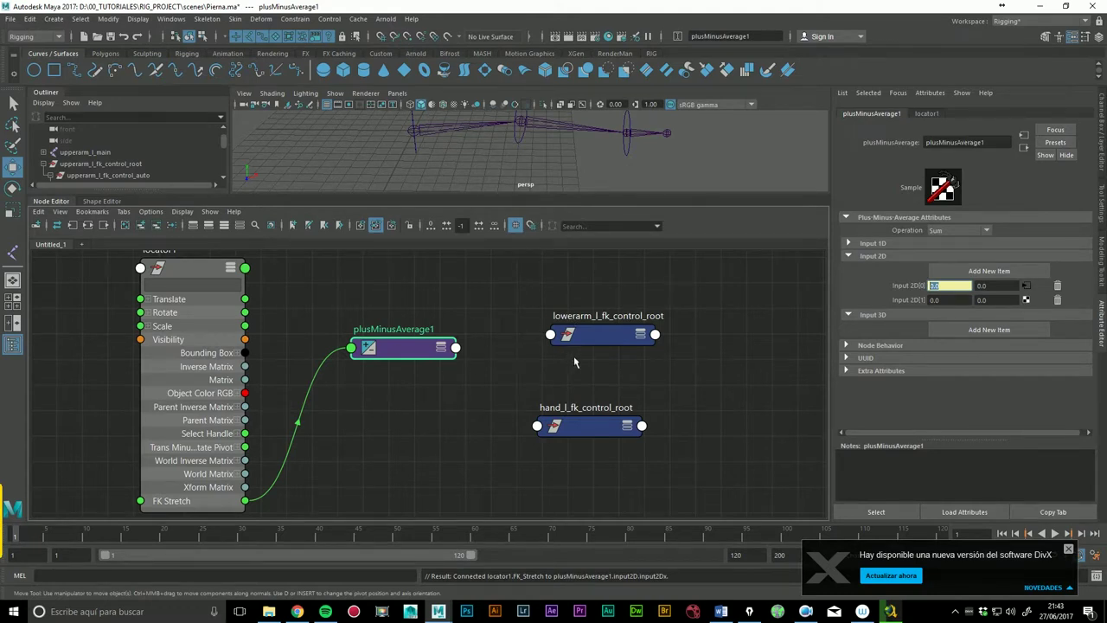
{"action": "left_click", "coordinate": [950, 303]}
Step: Select lowerarm_l_fk_control_root and confirm its Translate X reads 8.246
{"action": "left_click", "coordinate": [521, 143]}
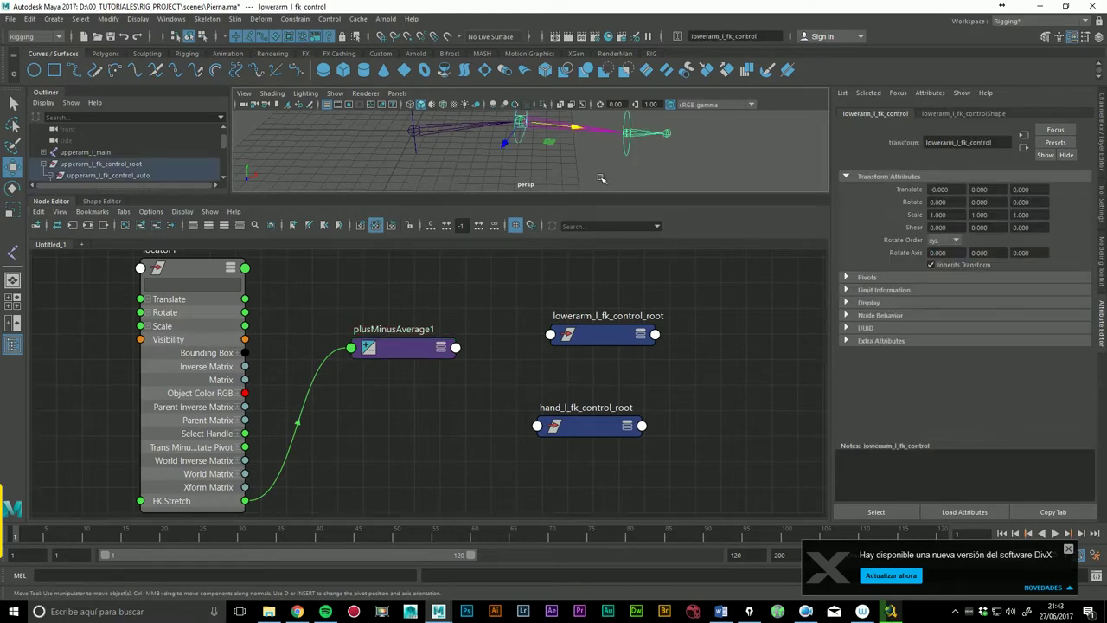
{"action": "left_click", "coordinate": [1102, 142]}
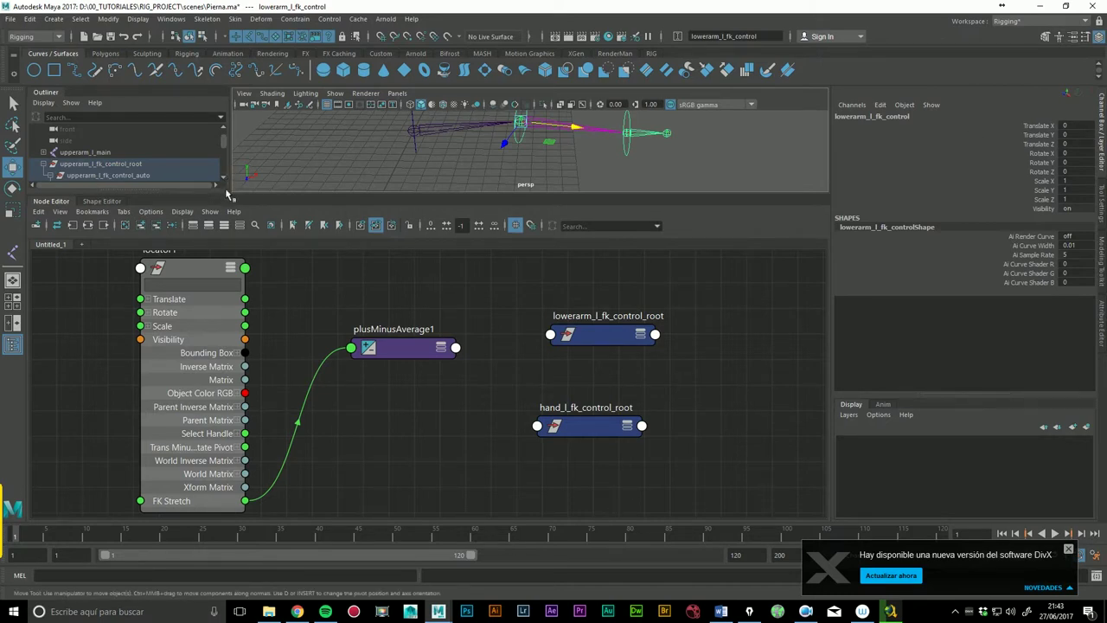
{"action": "left_click", "coordinate": [650, 342]}
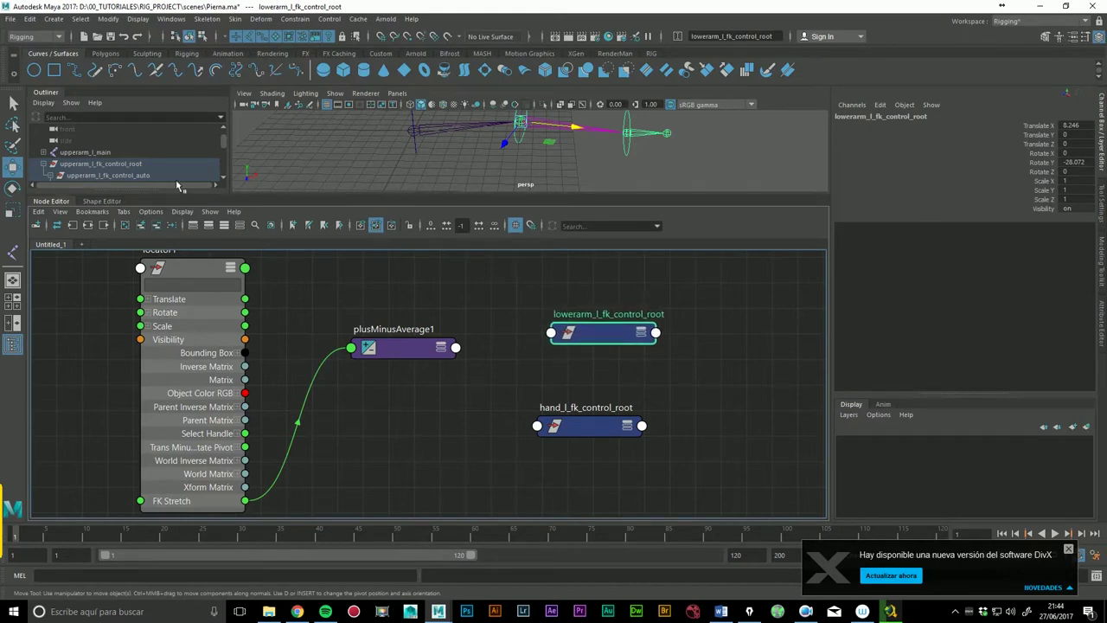
{"action": "left_click", "coordinate": [223, 178]}
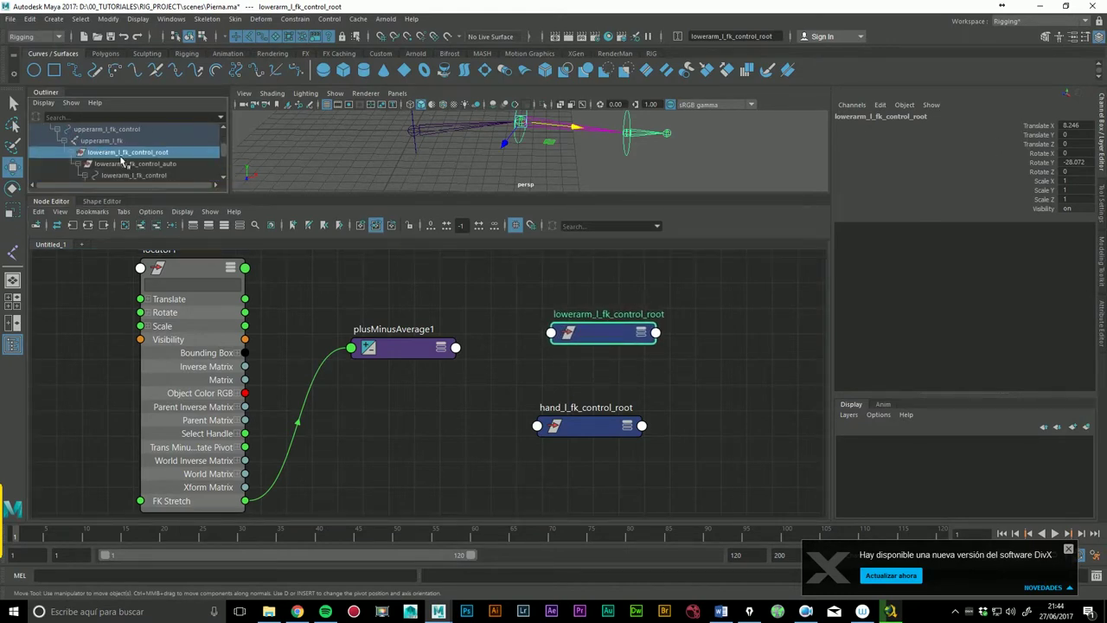
{"action": "left_click", "coordinate": [1072, 126]}
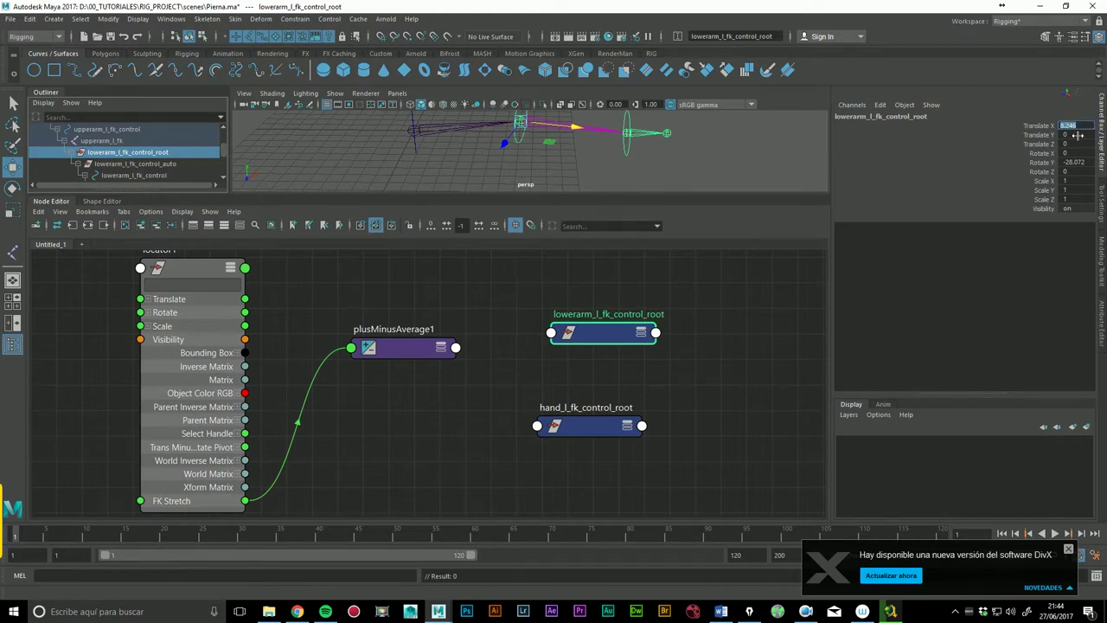
{"action": "left_click", "coordinate": [424, 351]}
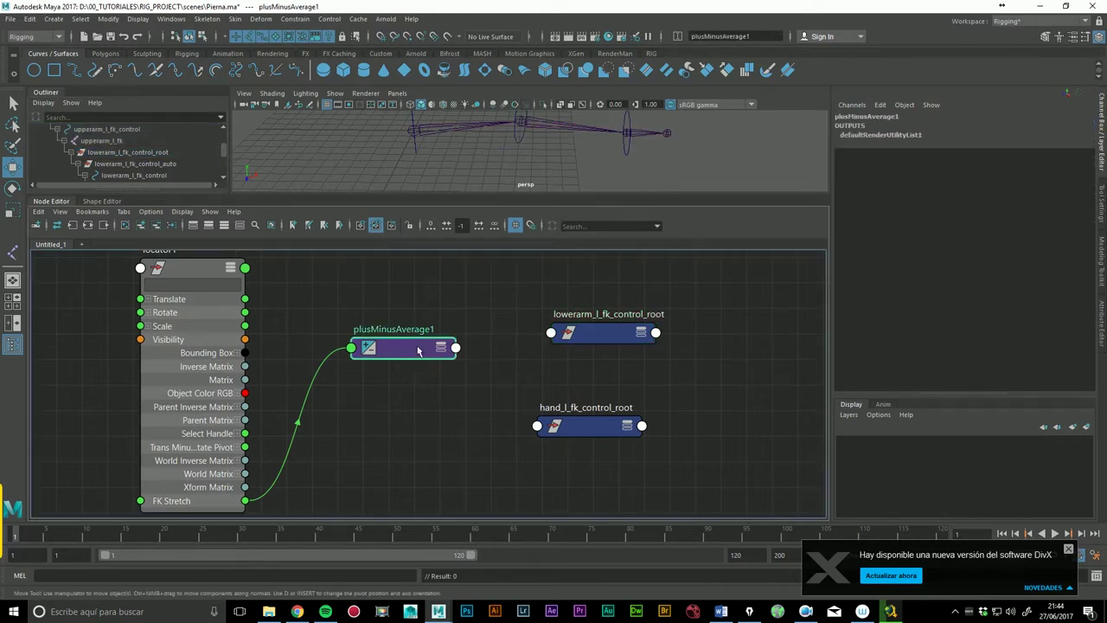
Step: Set plusMinusAverage1's Input 2D[1] x value to 8.2
{"action": "double_click", "coordinate": [411, 360]}
{"action": "left_click", "coordinate": [941, 301]}
{"action": "type", "text": "8.2"}
{"action": "key", "text": "Return"}
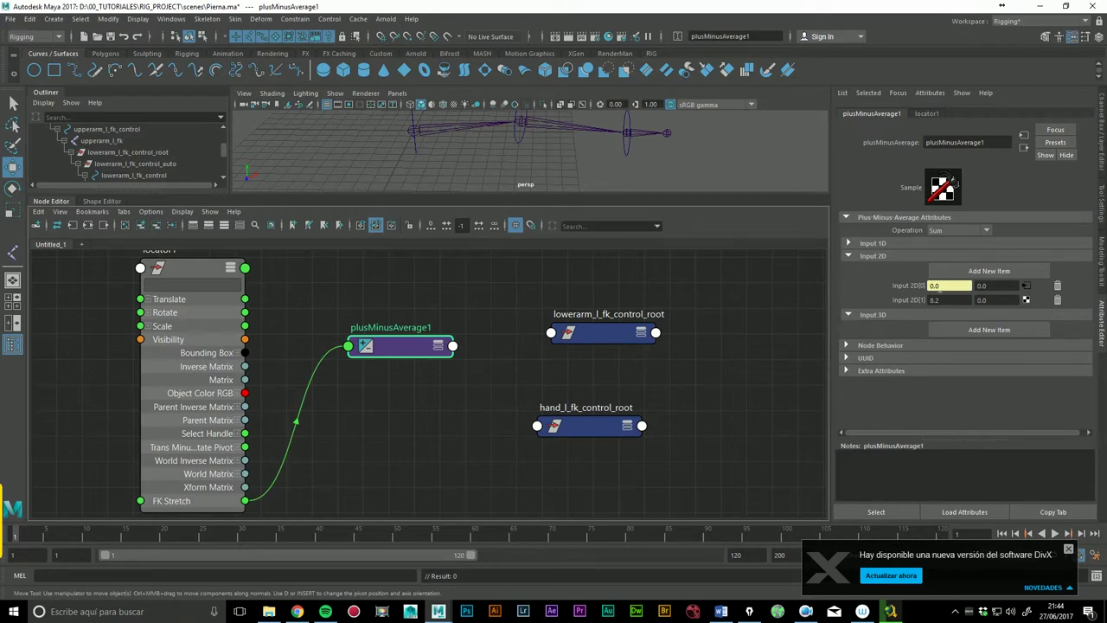
Step: Review locator1's channels, recheck plusMinusAverage1's Input 2D values, and list its Output 2D attributes
{"action": "left_click", "coordinate": [181, 509]}
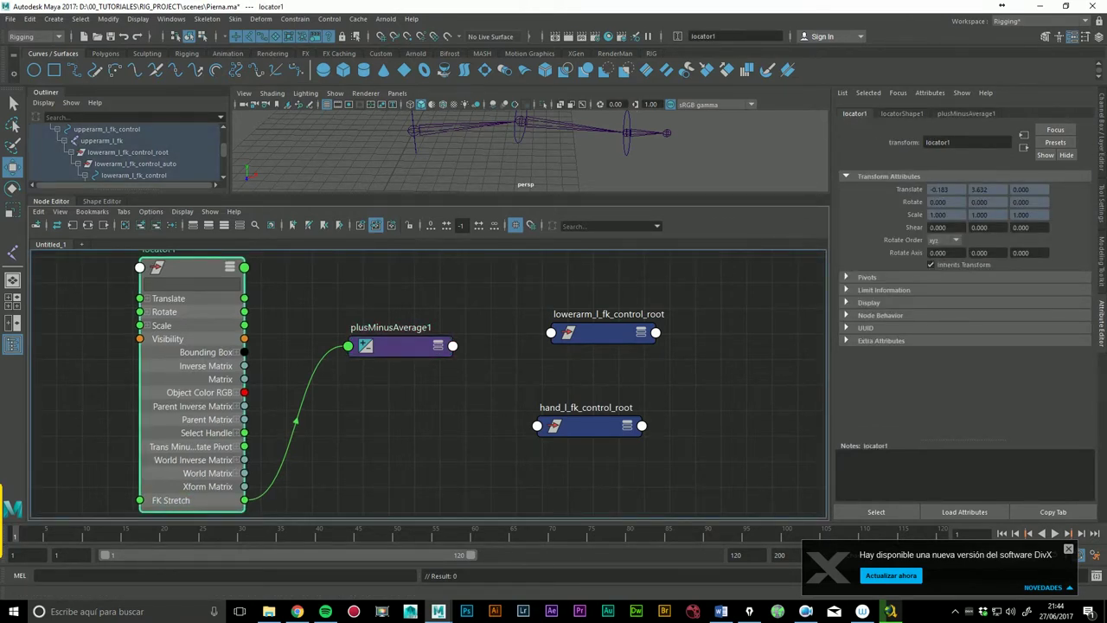
{"action": "left_click", "coordinate": [1101, 130]}
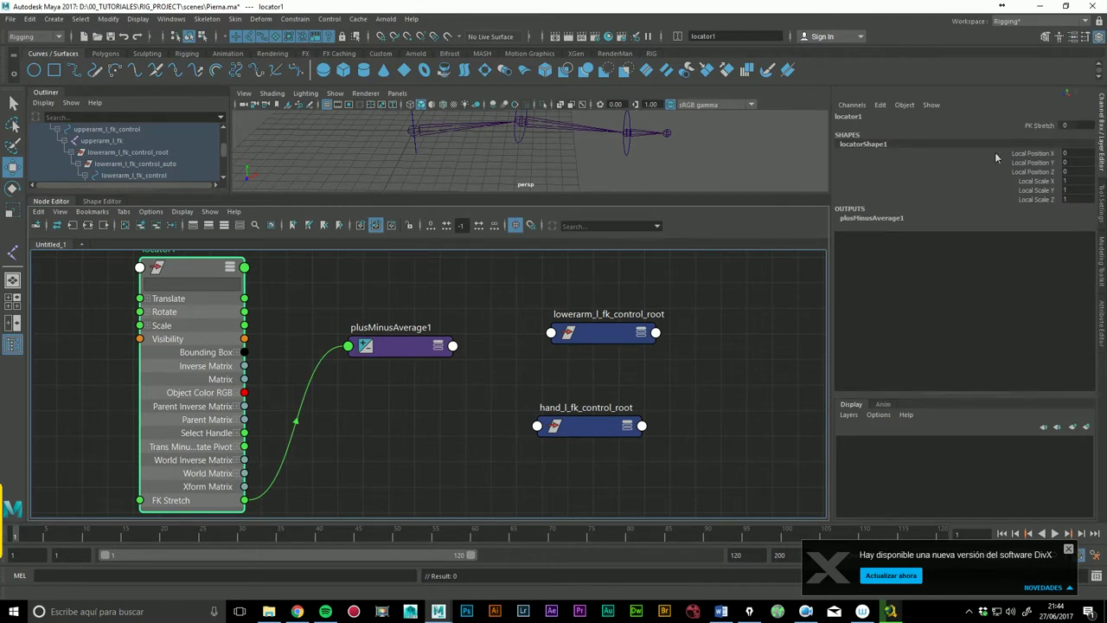
{"action": "double_click", "coordinate": [404, 349]}
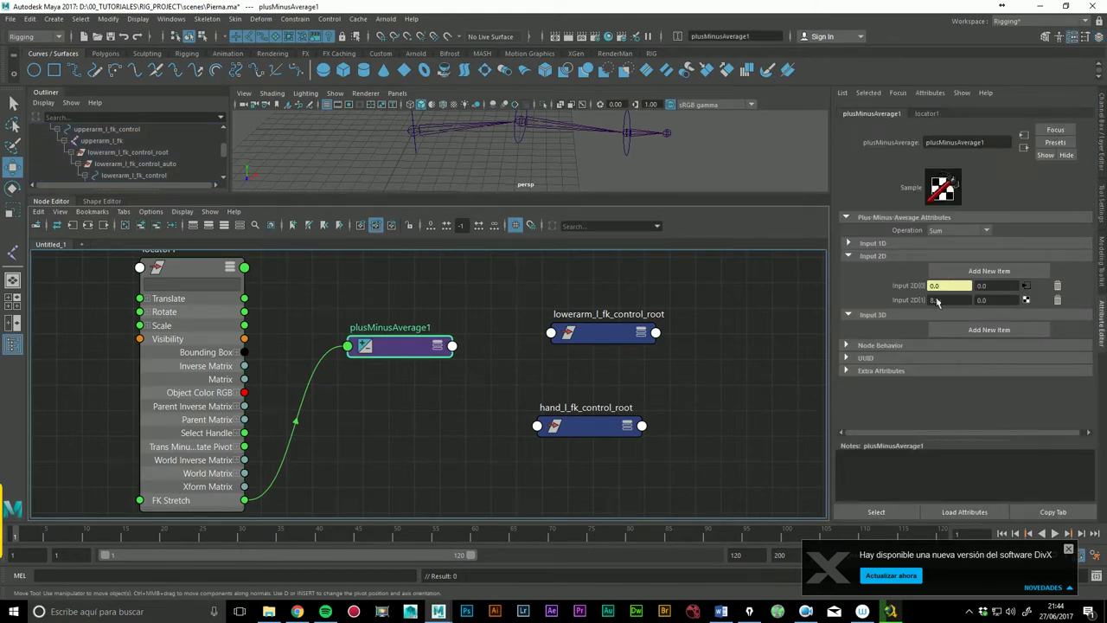
{"action": "left_click", "coordinate": [934, 286]}
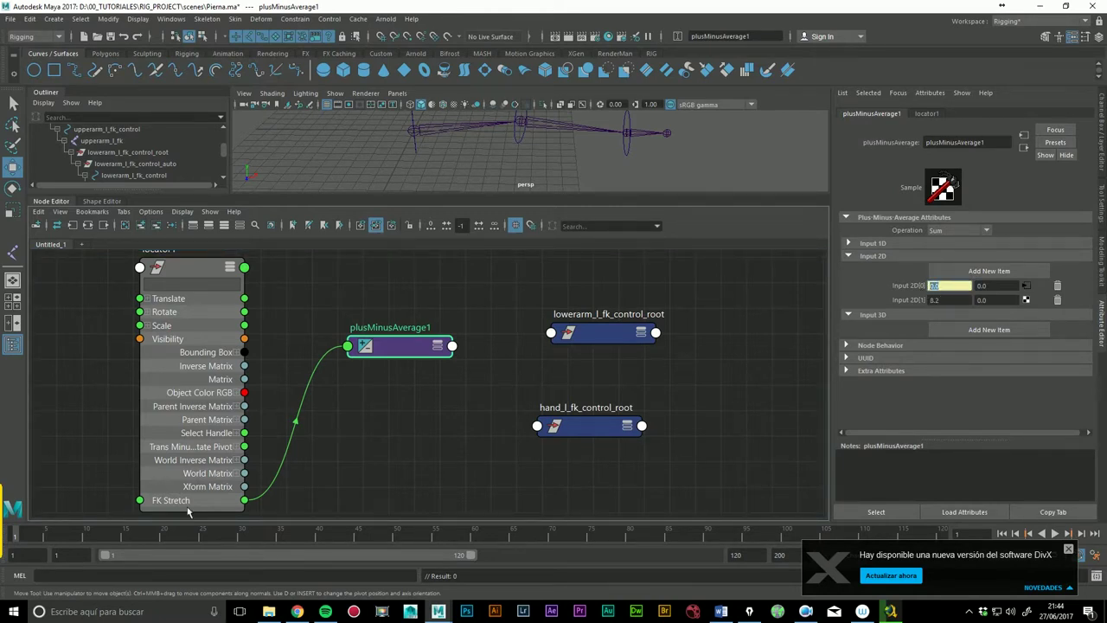
{"action": "left_click", "coordinate": [928, 300]}
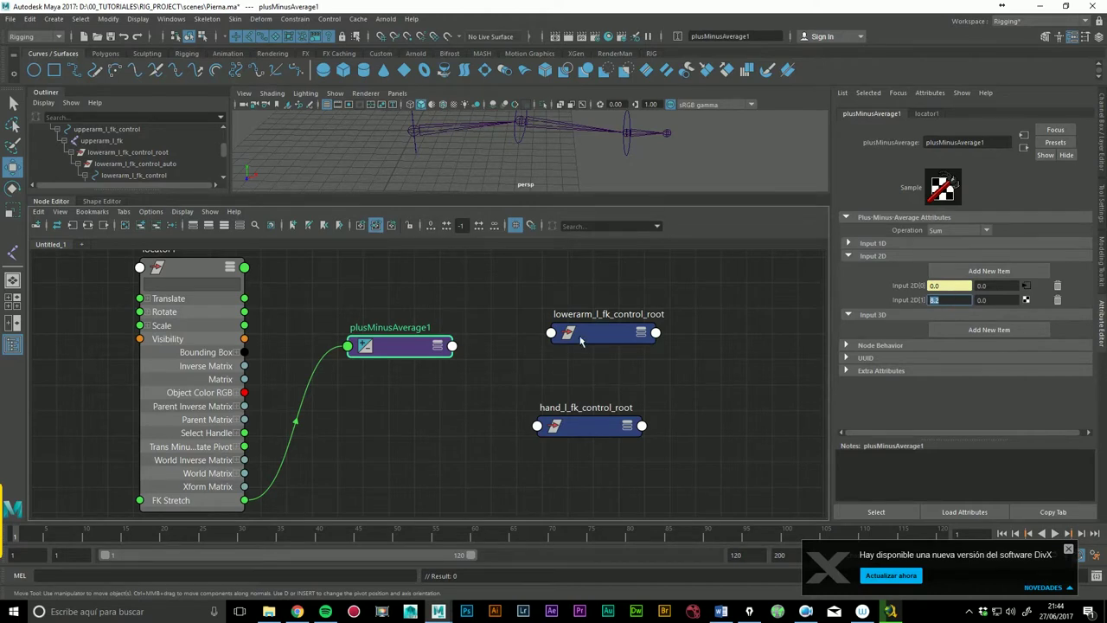
{"action": "left_click", "coordinate": [452, 346]}
{"action": "mouse_move", "coordinate": [485, 364]}
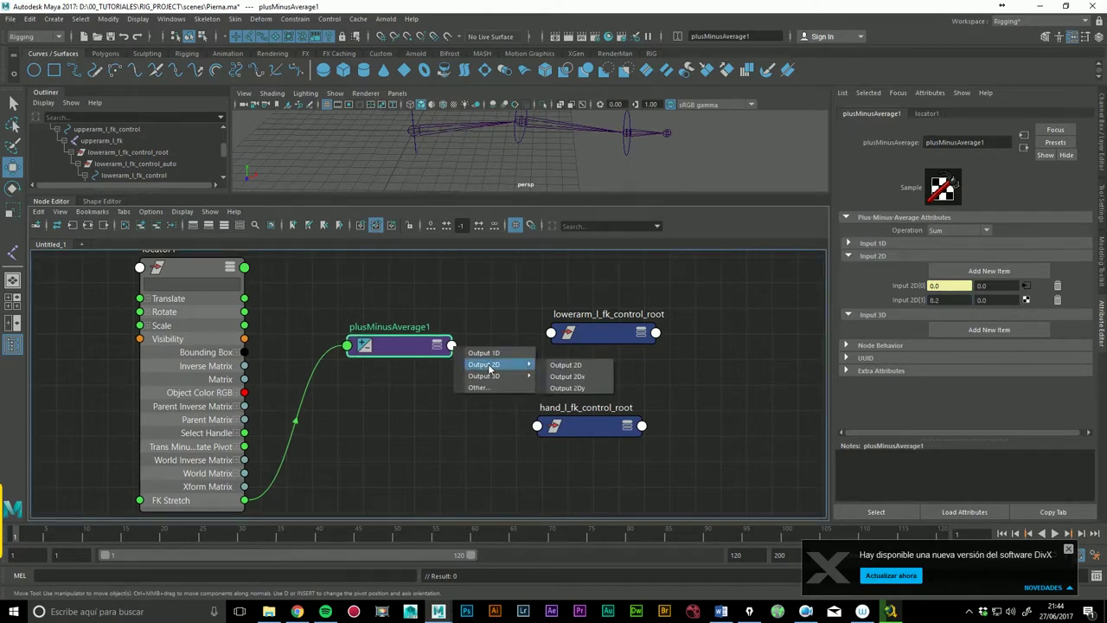
Step: Wire plusMinusAverage1 Output 2Dx into lowerarm_l_fk_control_root Translate X (8.246), then select locator1
{"action": "left_click", "coordinate": [591, 379]}
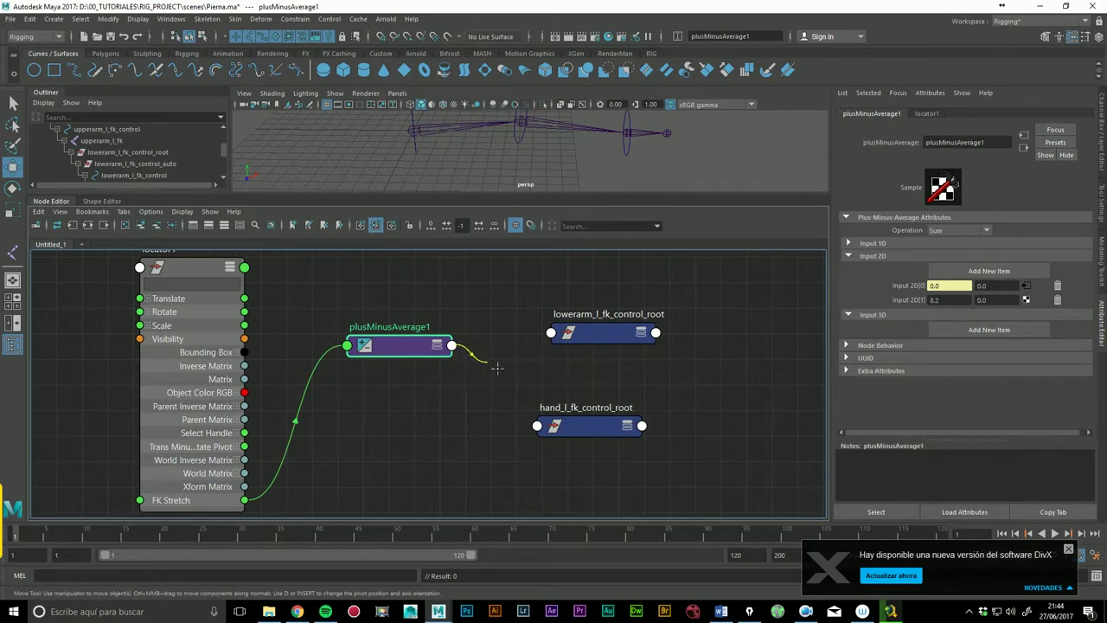
{"action": "left_click", "coordinate": [554, 335]}
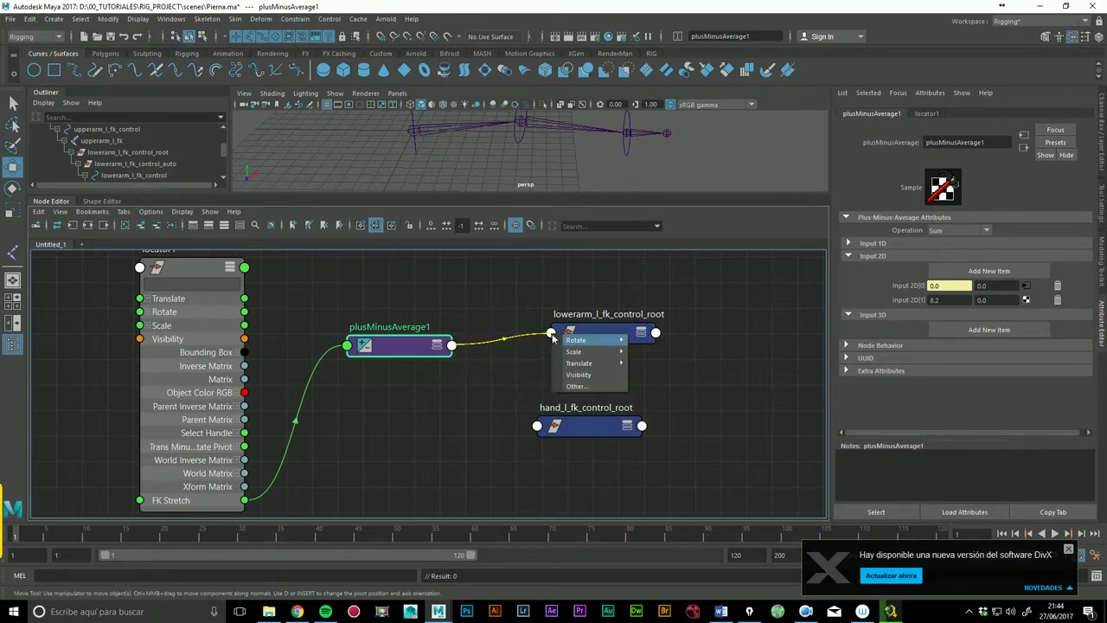
{"action": "mouse_move", "coordinate": [580, 363]}
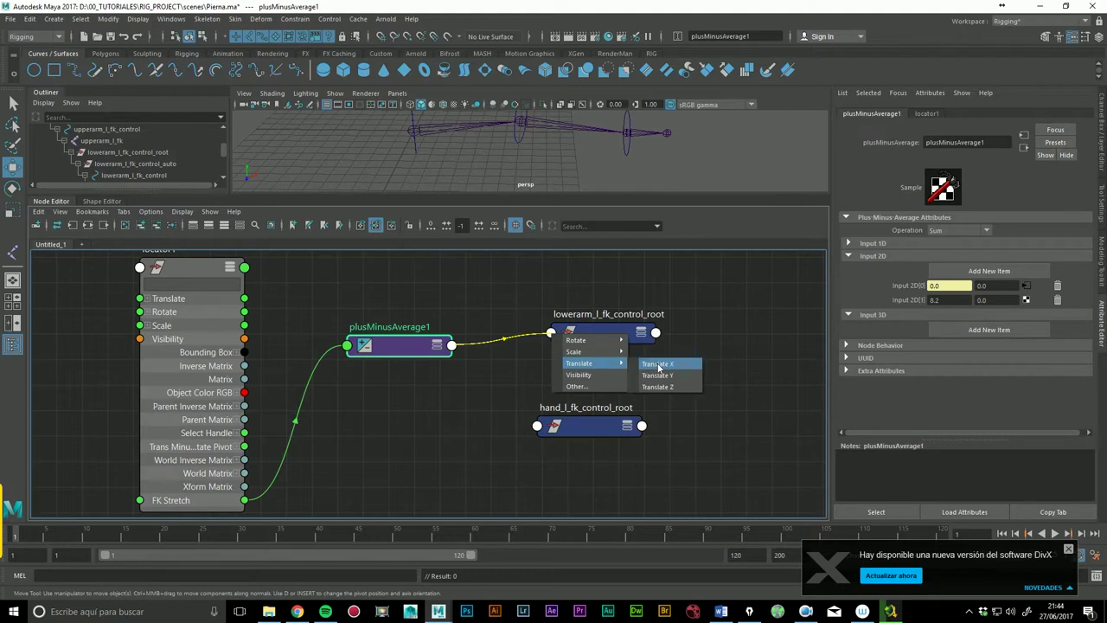
{"action": "left_click", "coordinate": [658, 365]}
{"action": "left_click_drag", "start_coordinate": [612, 335], "coordinate": [647, 339]}
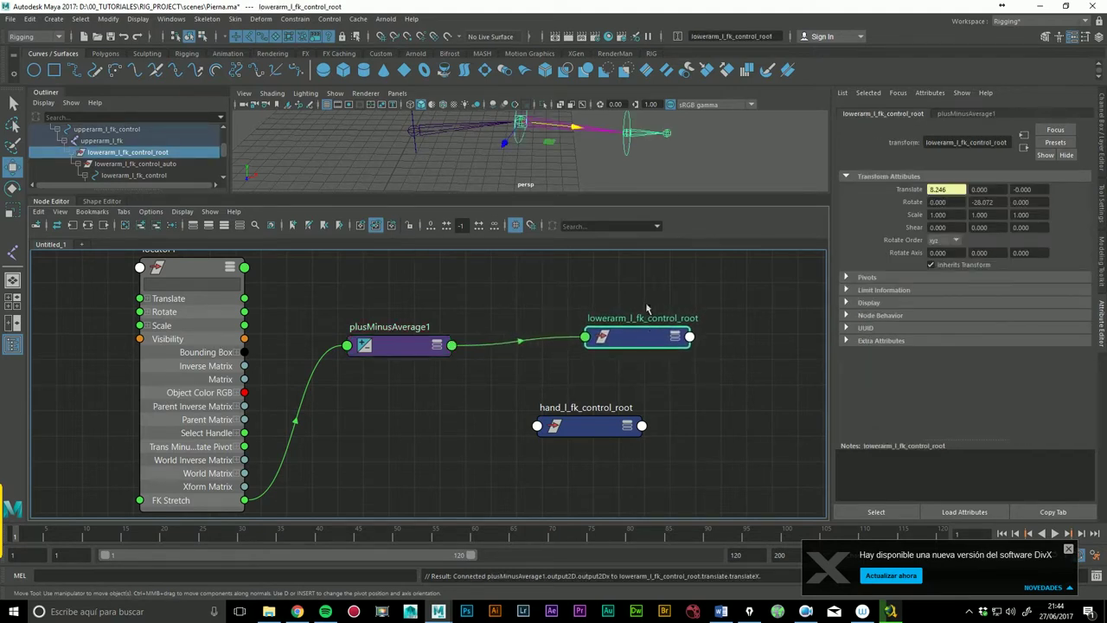
{"action": "left_click", "coordinate": [951, 189]}
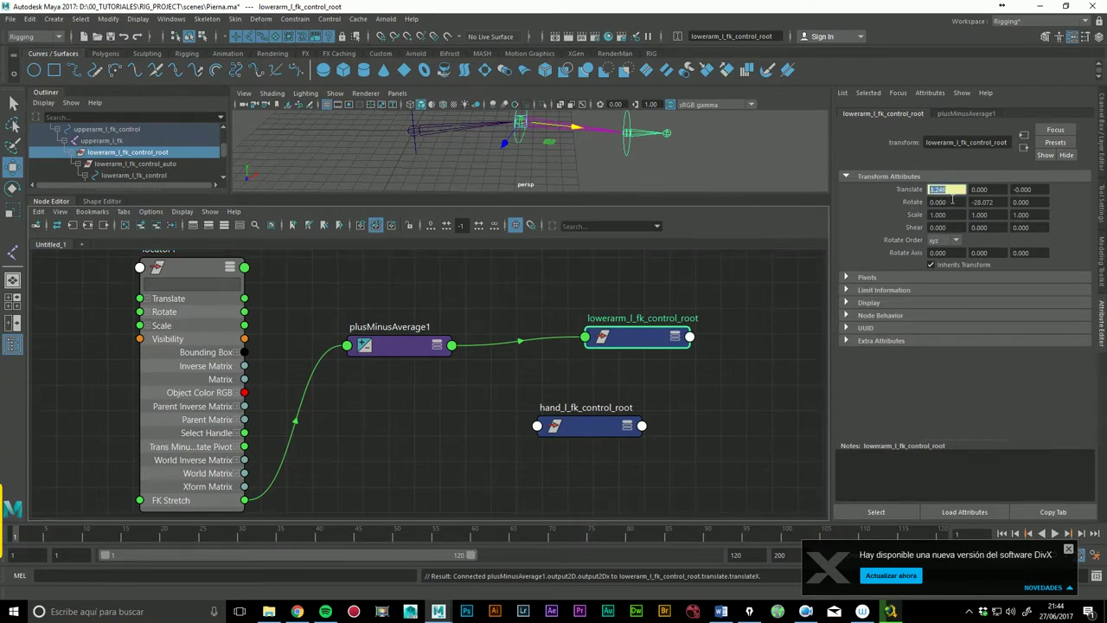
{"action": "left_click", "coordinate": [187, 279]}
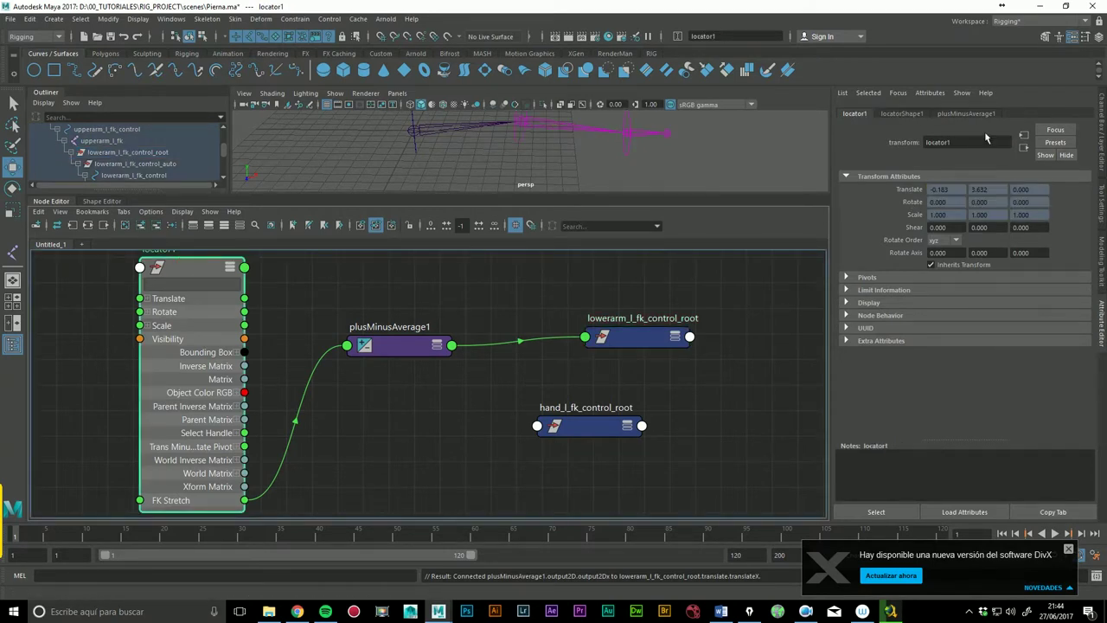
Step: Set locator1's FK Stretch to 10 and check the stretched lower arm from another angle
{"action": "left_click", "coordinate": [1102, 151]}
{"action": "double_click", "coordinate": [1076, 128]}
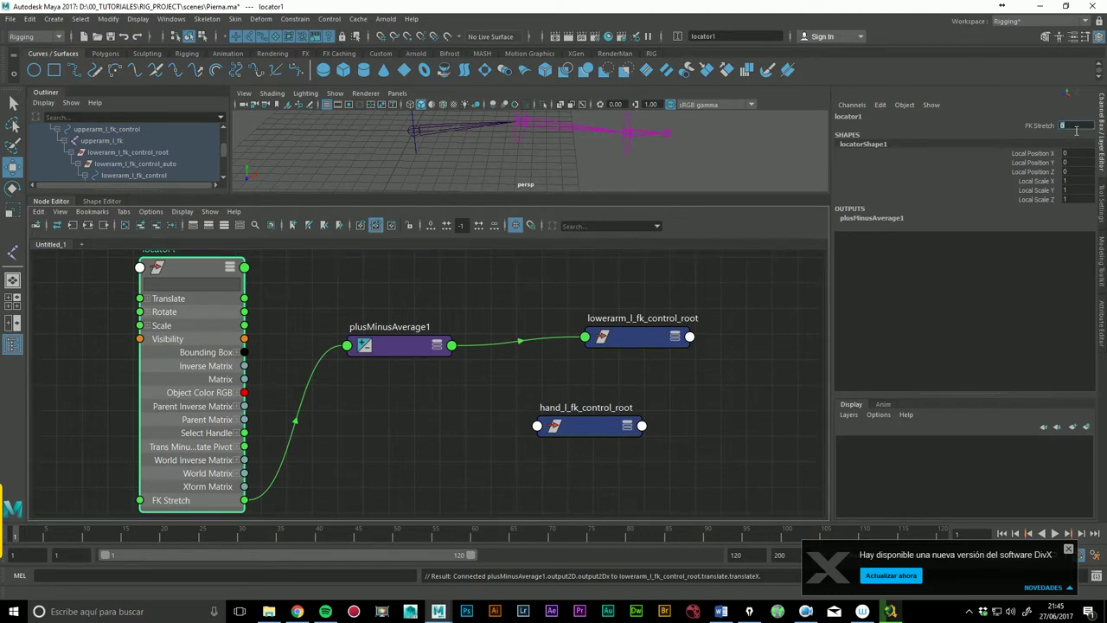
{"action": "type", "text": "10"}
{"action": "key", "text": "Return"}
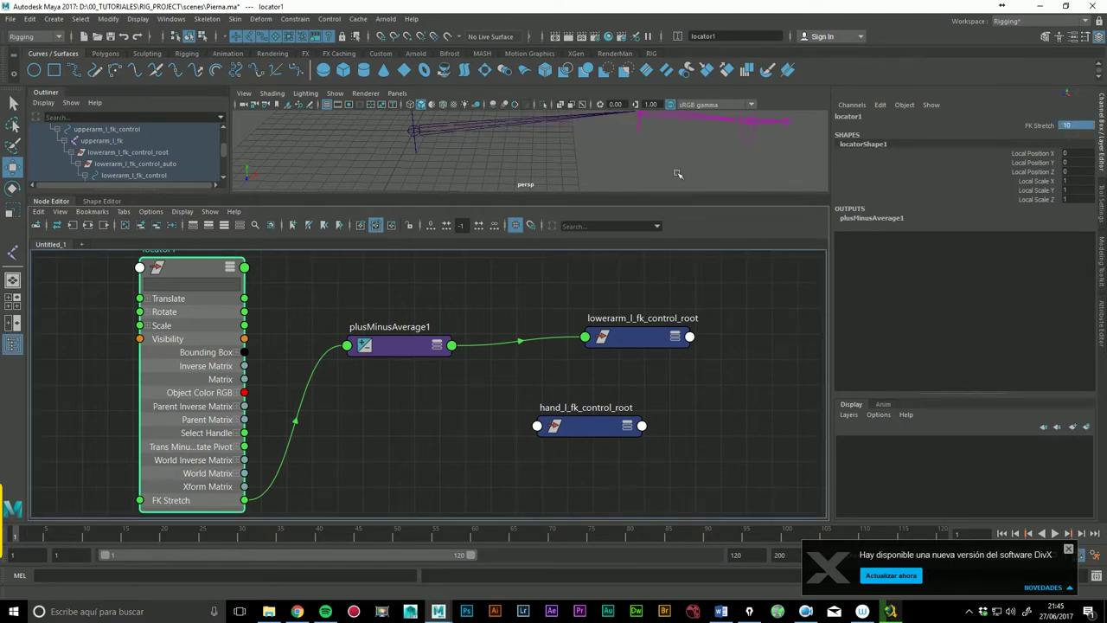
{"action": "mouse_move", "coordinate": [789, 167]}
{"action": "left_mouse_down", "text": "alt"}
{"action": "mouse_move", "coordinate": [616, 181]}
{"action": "mouse_move", "coordinate": [545, 176]}
{"action": "mouse_move", "coordinate": [549, 164]}
{"action": "left_mouse_up", "text": "alt"}
{"action": "mouse_move", "coordinate": [711, 156]}
{"action": "left_mouse_down", "text": "alt"}
{"action": "mouse_move", "coordinate": [714, 132]}
{"action": "mouse_move", "coordinate": [715, 150]}
{"action": "left_mouse_up", "text": "alt"}
{"action": "left_click", "coordinate": [635, 346]}
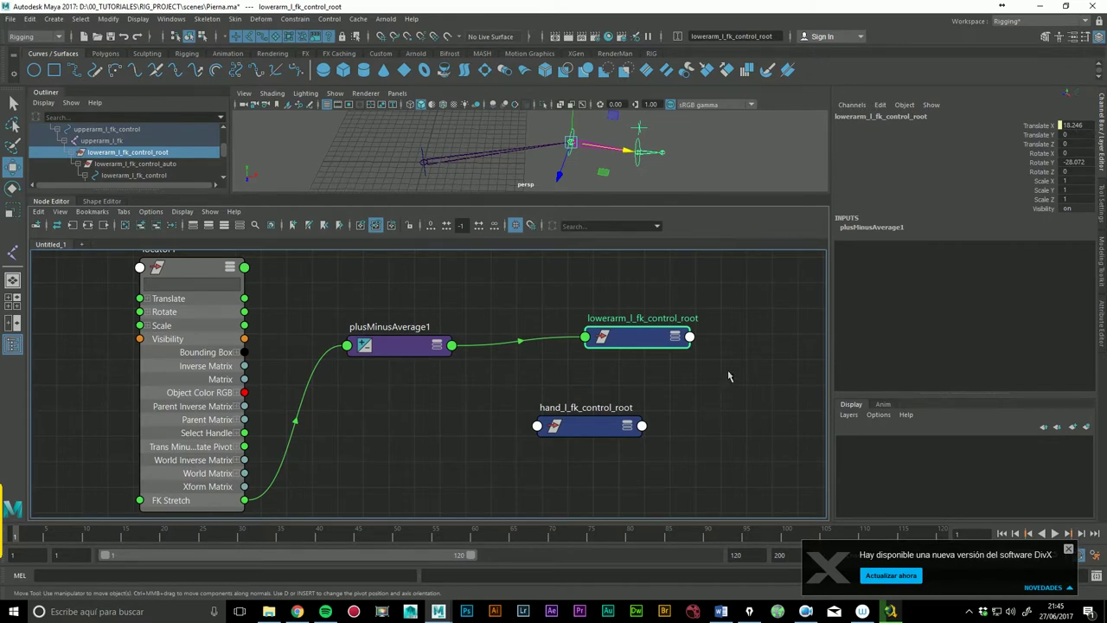
Step: Slide-test FK Stretch, reset it to 0, and place hand_l_fk_control_root under the lower-arm node
{"action": "left_click", "coordinate": [218, 281]}
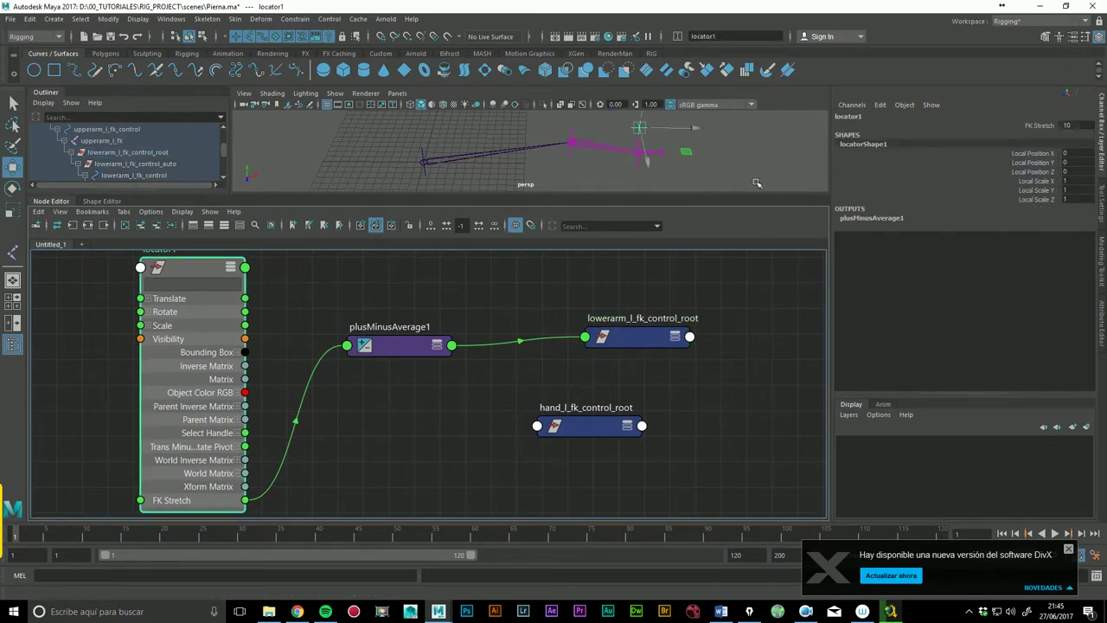
{"action": "left_click", "coordinate": [1027, 125]}
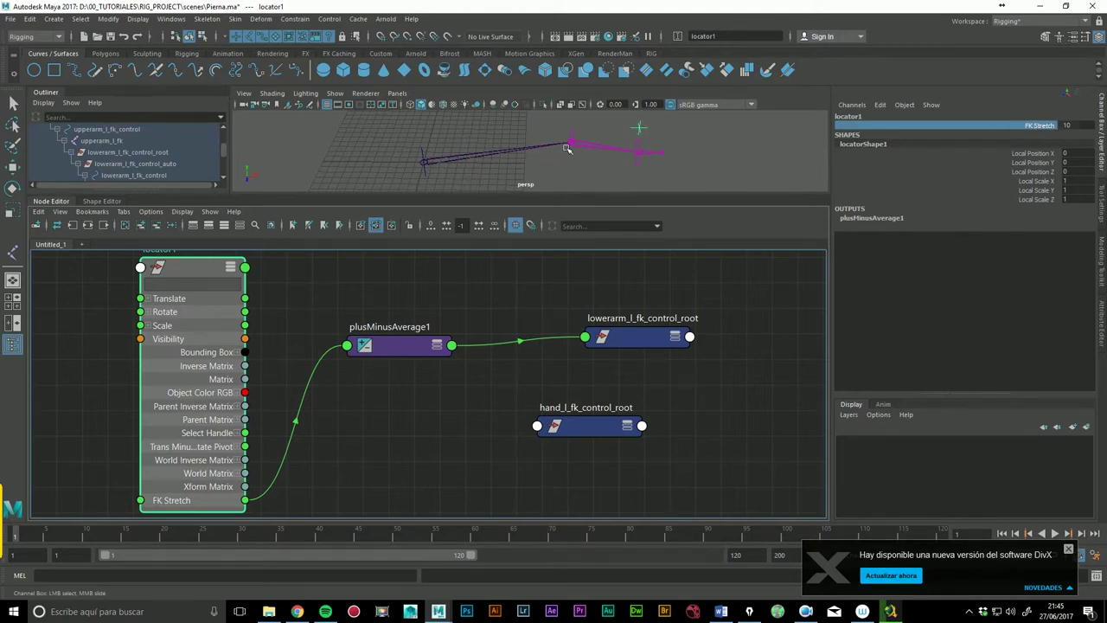
{"action": "mouse_move", "coordinate": [671, 178]}
{"action": "middle_mouse_down"}
{"action": "mouse_move", "coordinate": [703, 169]}
{"action": "mouse_move", "coordinate": [681, 170]}
{"action": "middle_mouse_up"}
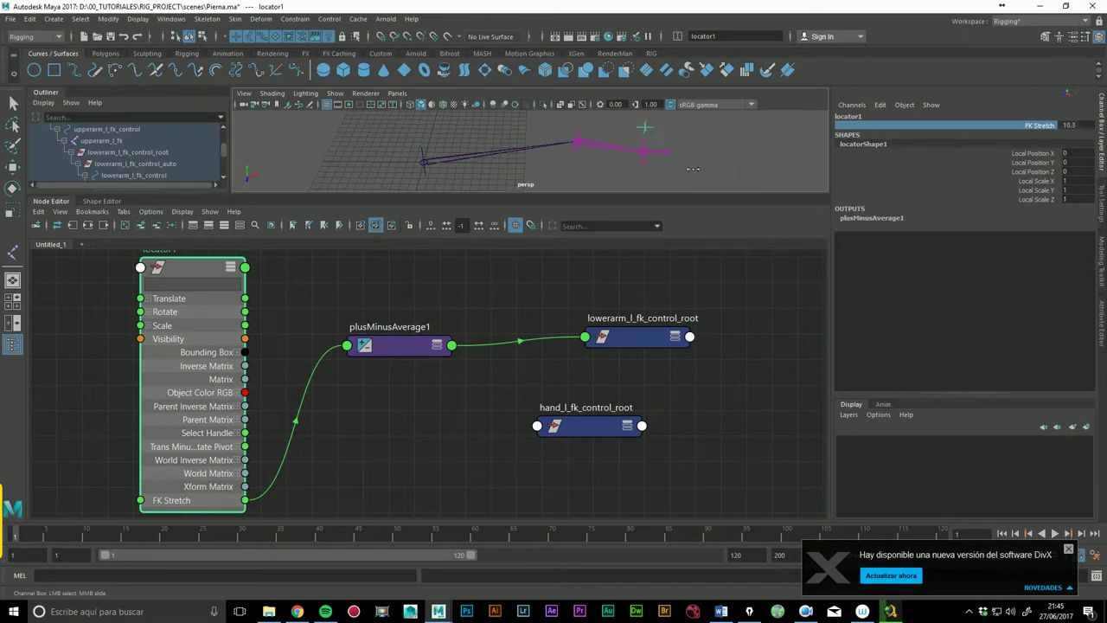
{"action": "key", "text": "ctrl+z"}
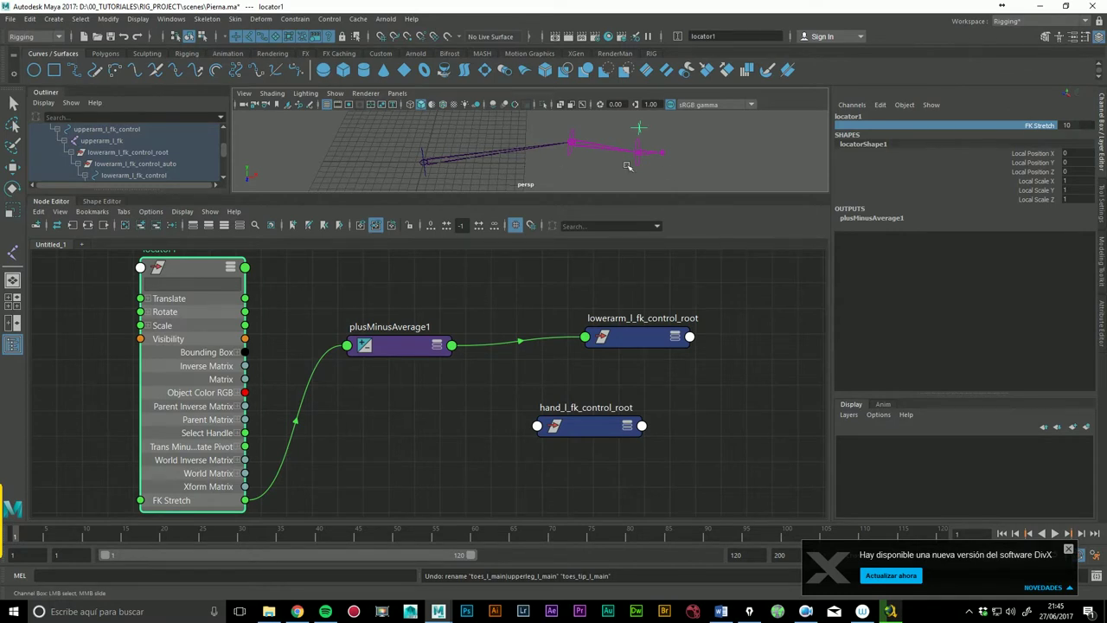
{"action": "double_click", "coordinate": [1078, 125]}
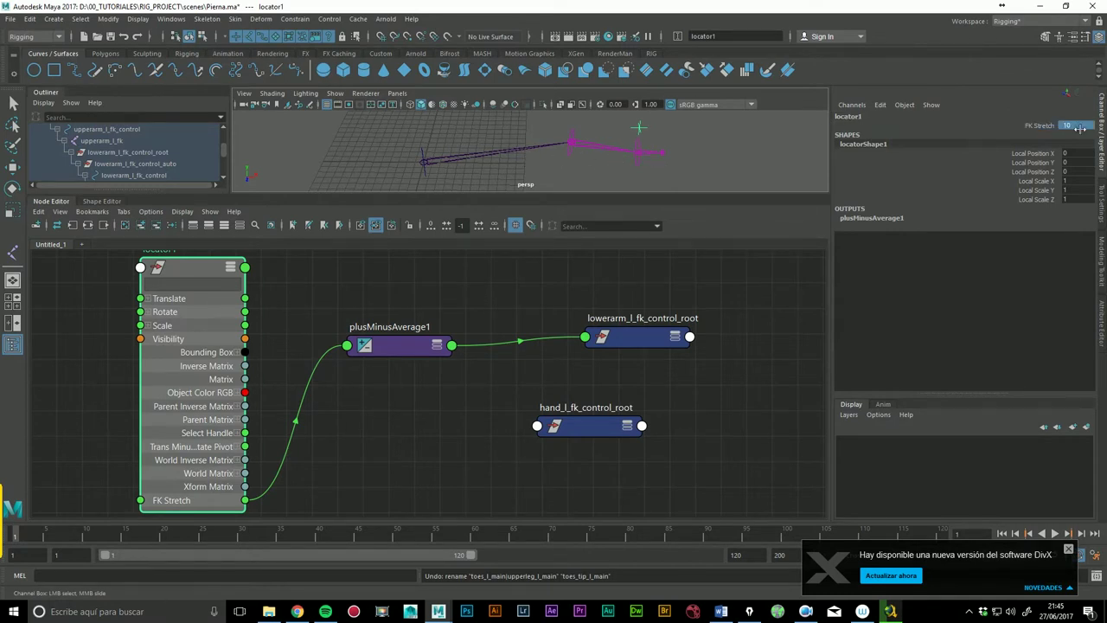
{"action": "type", "text": "0"}
{"action": "key", "text": "Return"}
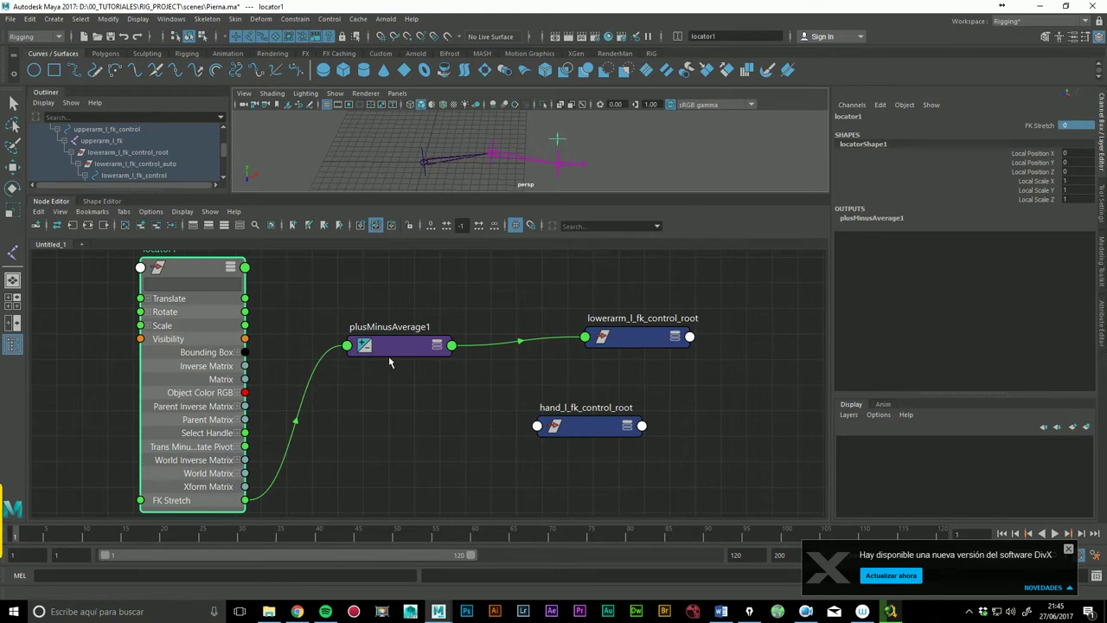
{"action": "left_click_drag", "start_coordinate": [594, 435], "coordinate": [641, 428]}
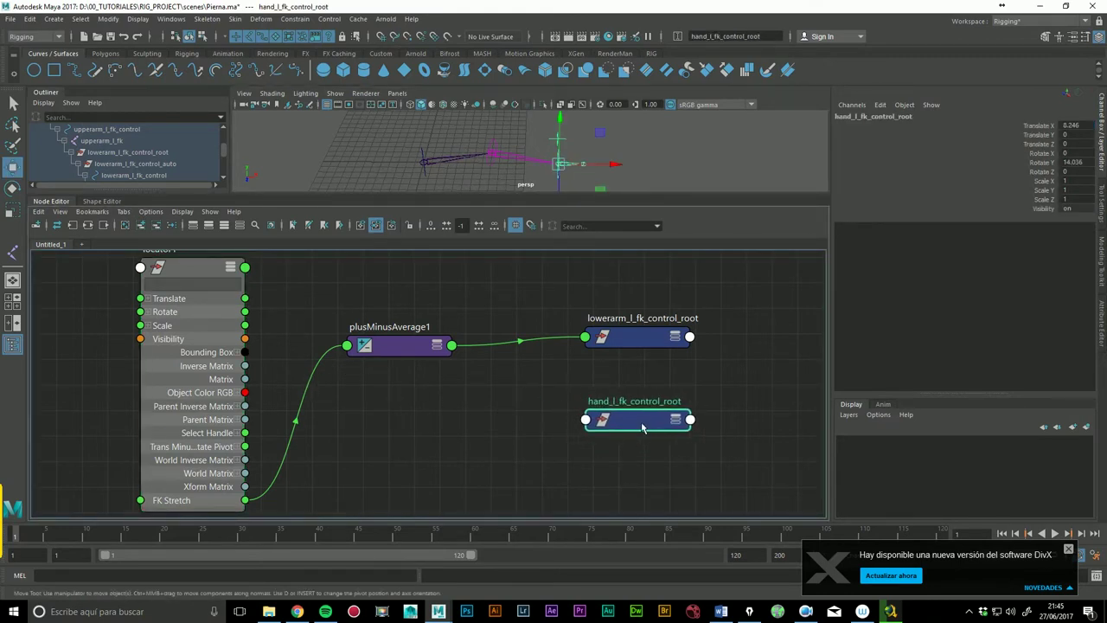
Step: Show plusMinusAverage1's attributes and expand Input 2D[0] and Input 2D[1] into x and y ports
{"action": "left_click", "coordinate": [398, 357]}
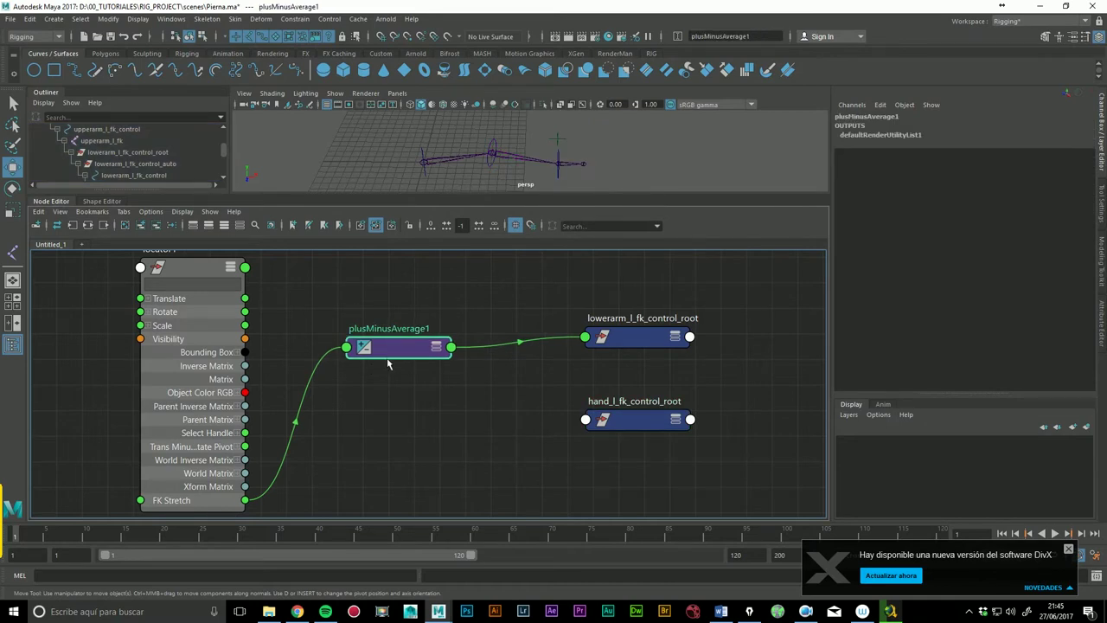
{"action": "double_click", "coordinate": [404, 353]}
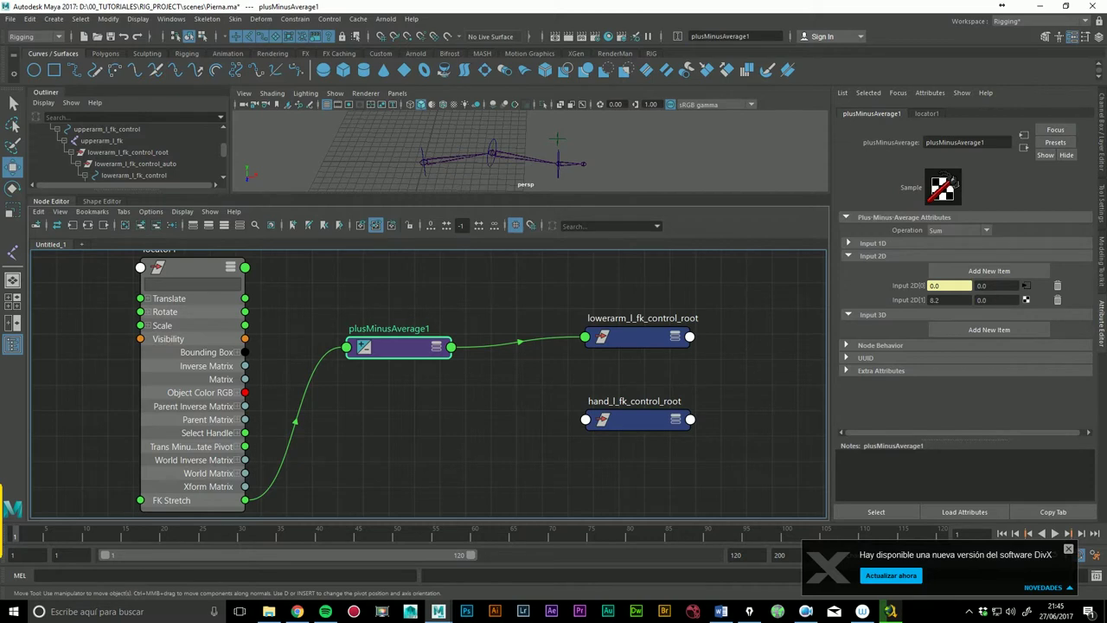
{"action": "left_click", "coordinate": [997, 286]}
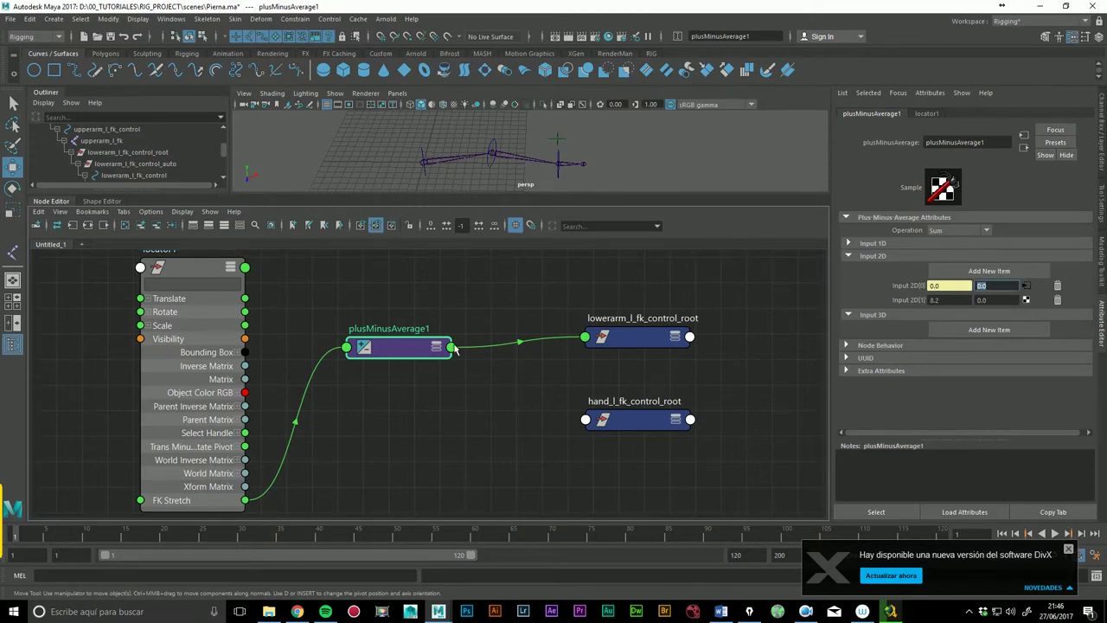
{"action": "left_click_drag", "start_coordinate": [437, 349], "coordinate": [439, 346]}
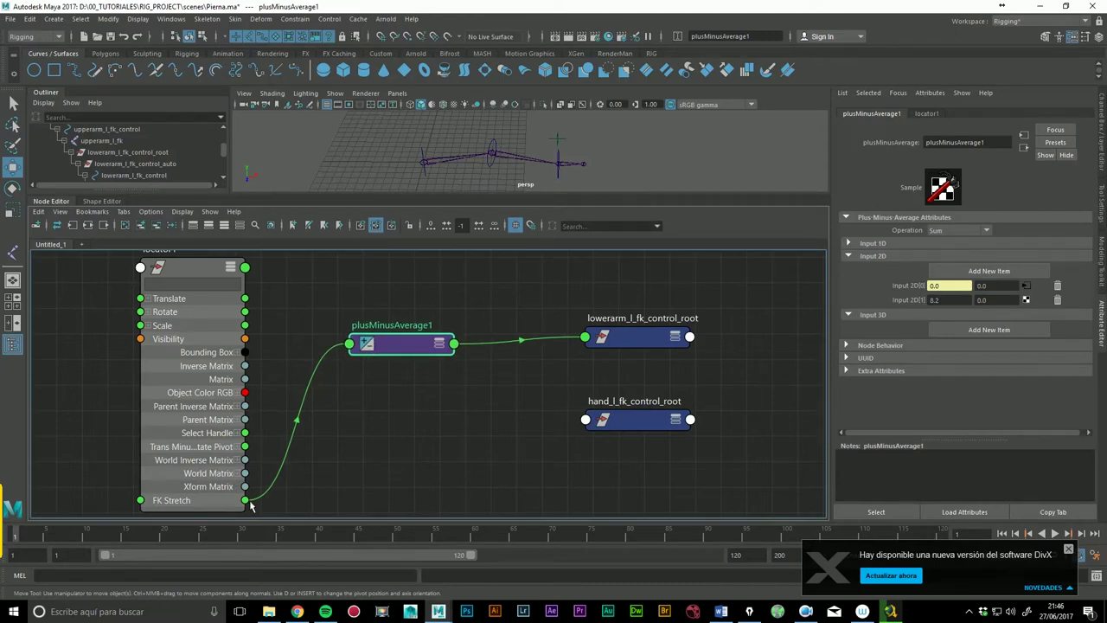
{"action": "left_click", "coordinate": [440, 345]}
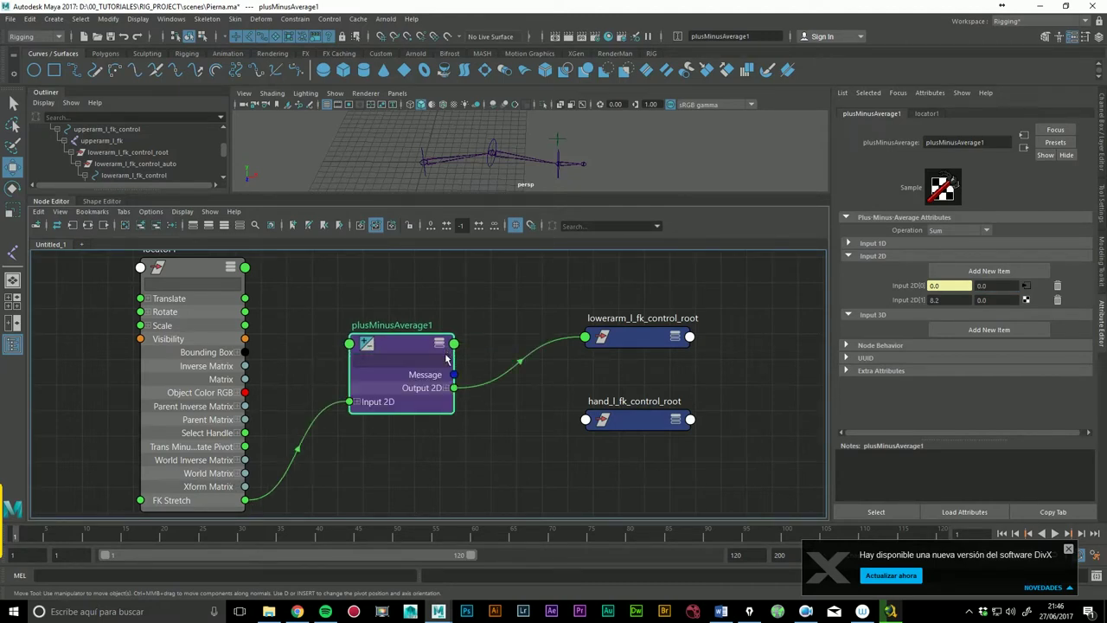
{"action": "left_click", "coordinate": [369, 372]}
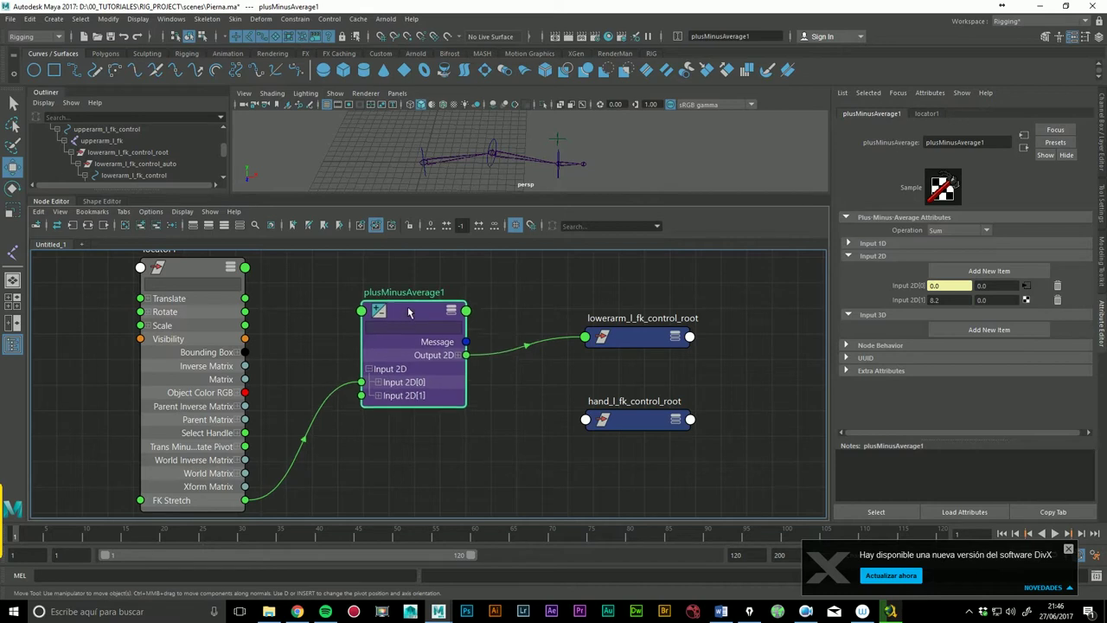
{"action": "left_click", "coordinate": [378, 369]}
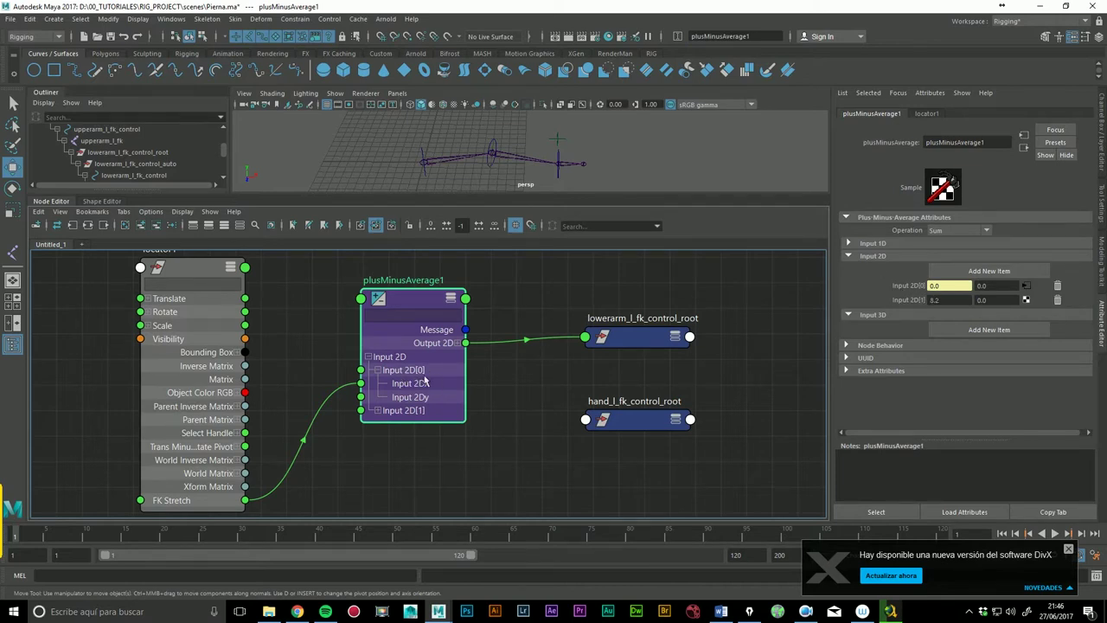
{"action": "left_click", "coordinate": [378, 411]}
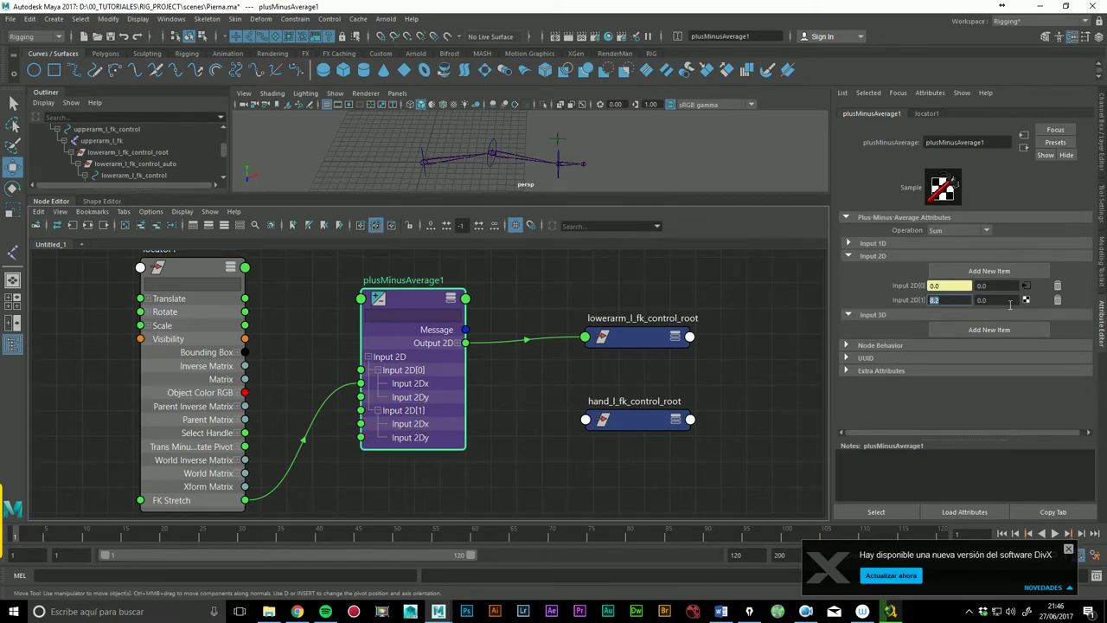
{"action": "left_click", "coordinate": [981, 287]}
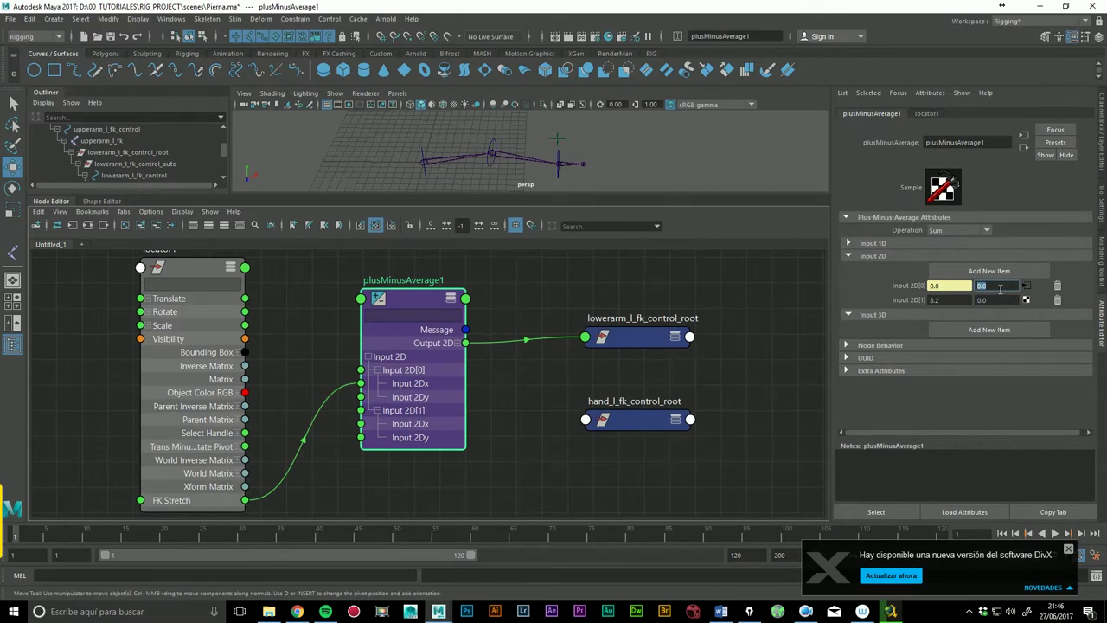
{"action": "left_click", "coordinate": [414, 408]}
Step: Connect locator1's FK Stretch to Input 2D[0] y and inspect hand_l_fk_control_root's Translate X
{"action": "left_click_drag", "start_coordinate": [247, 500], "coordinate": [361, 397]}
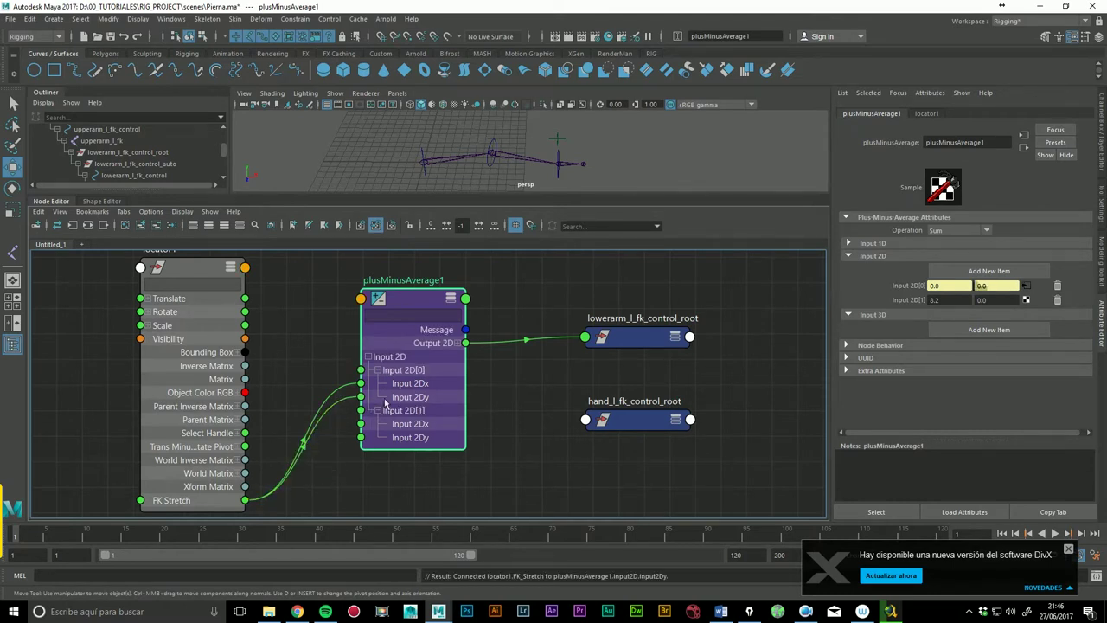
{"action": "left_click", "coordinate": [996, 287]}
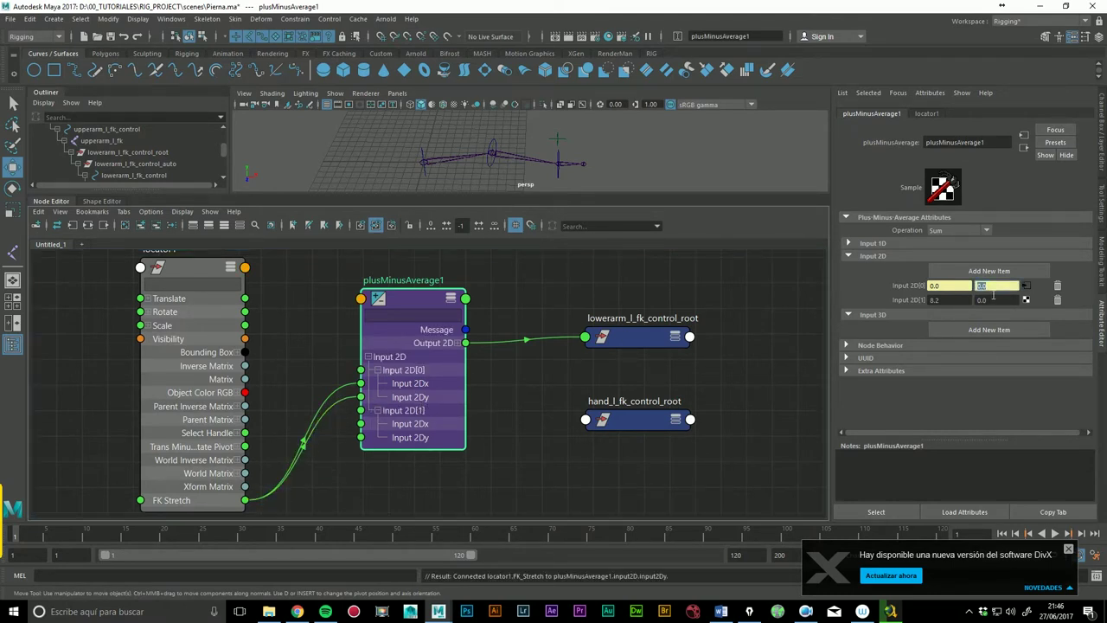
{"action": "left_click", "coordinate": [642, 428]}
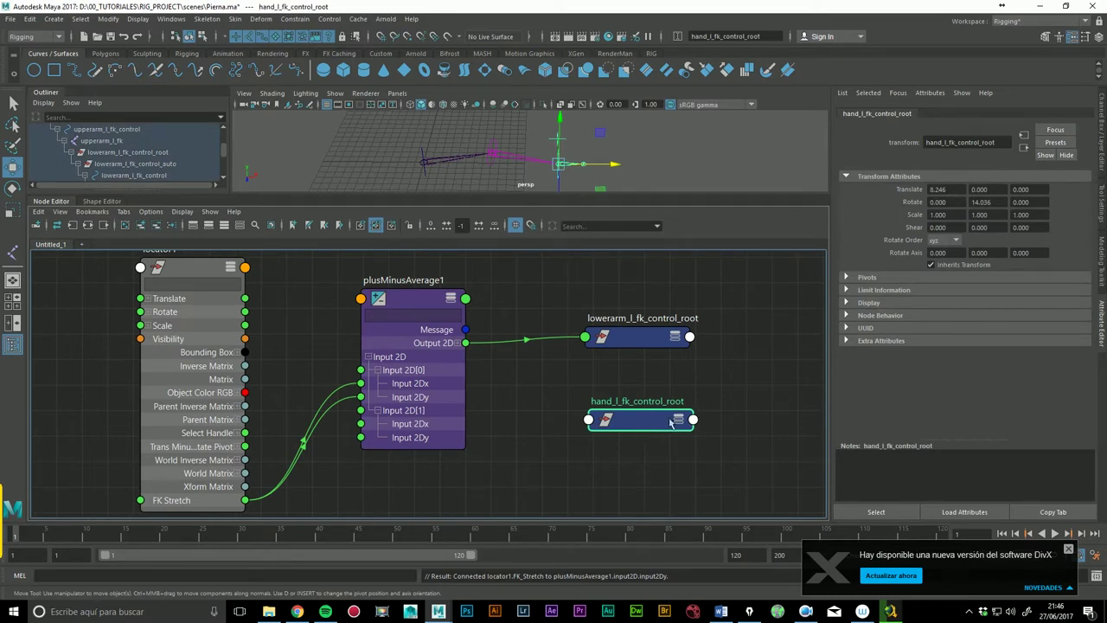
{"action": "left_click", "coordinate": [642, 425]}
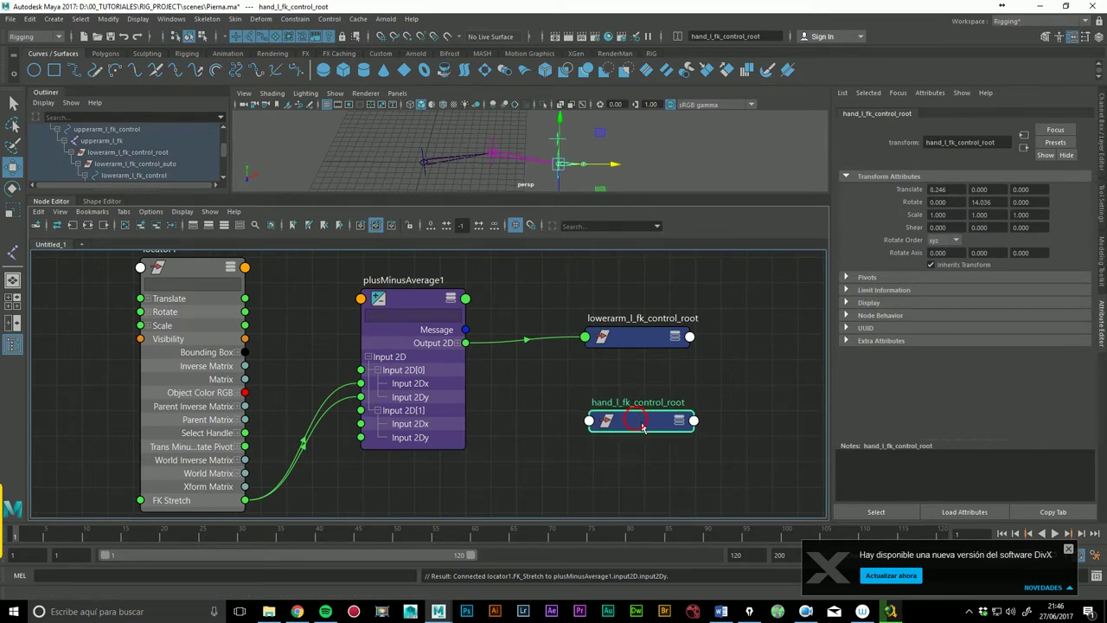
{"action": "key", "text": "f"}
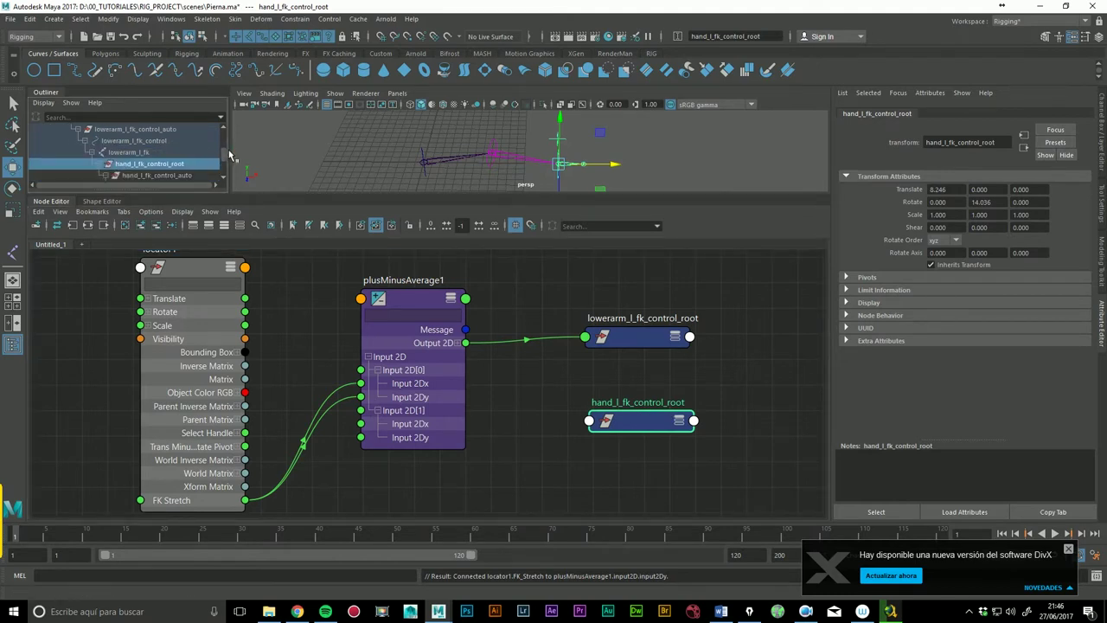
{"action": "double_click", "coordinate": [160, 176]}
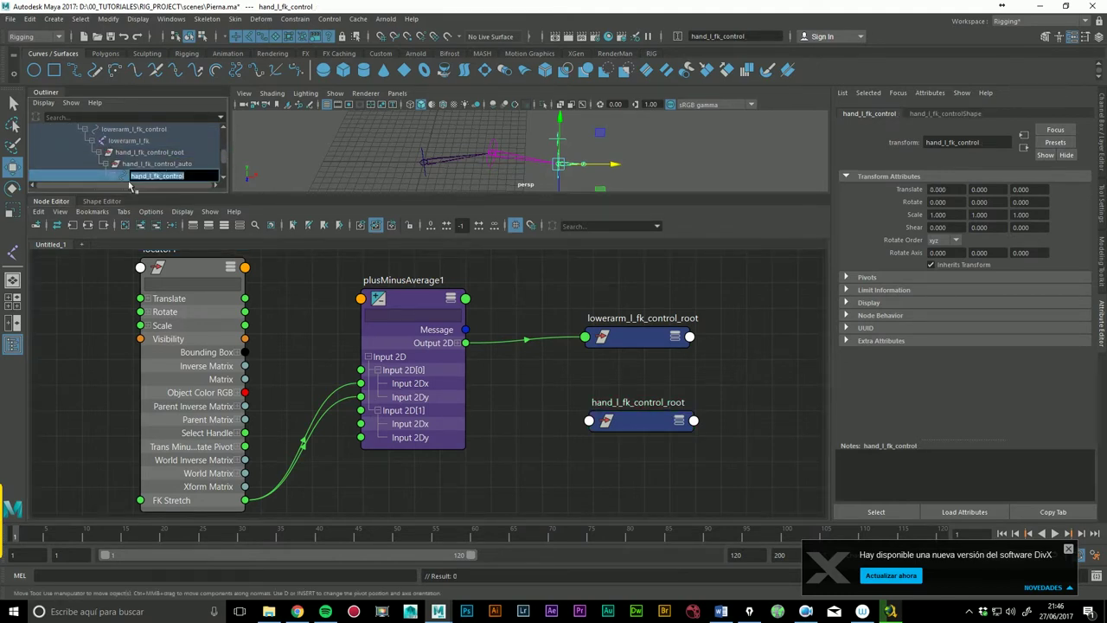
{"action": "left_click", "coordinate": [154, 161]}
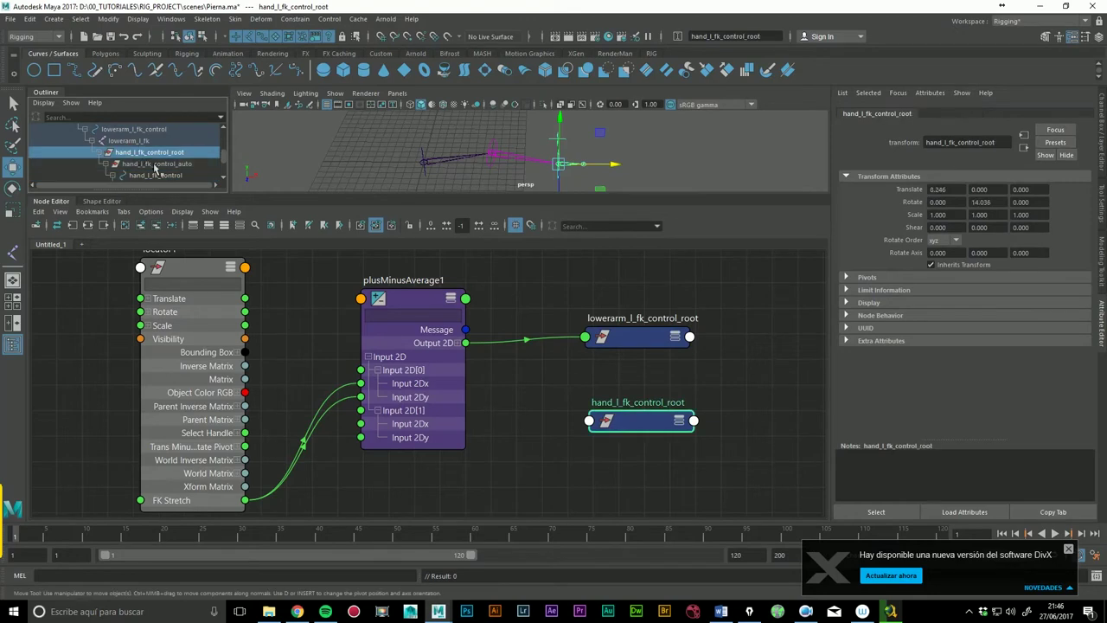
{"action": "left_click", "coordinate": [958, 193]}
{"action": "left_click", "coordinate": [693, 422]}
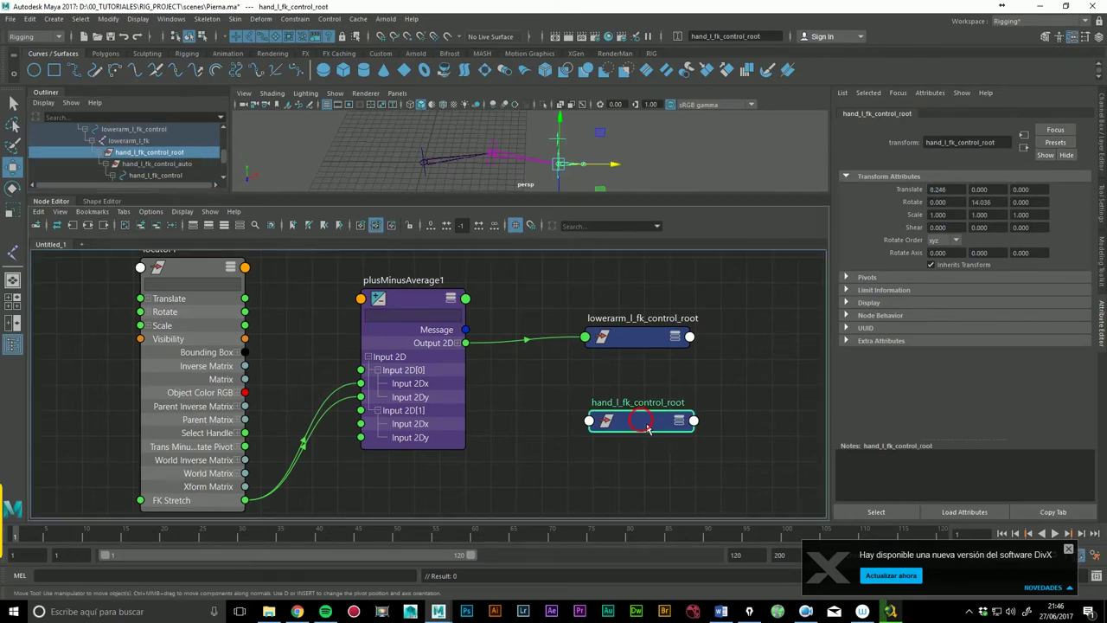
Step: Set plusMinusAverage1's Input 2D[1] y to 8.2
{"action": "left_click", "coordinate": [422, 311]}
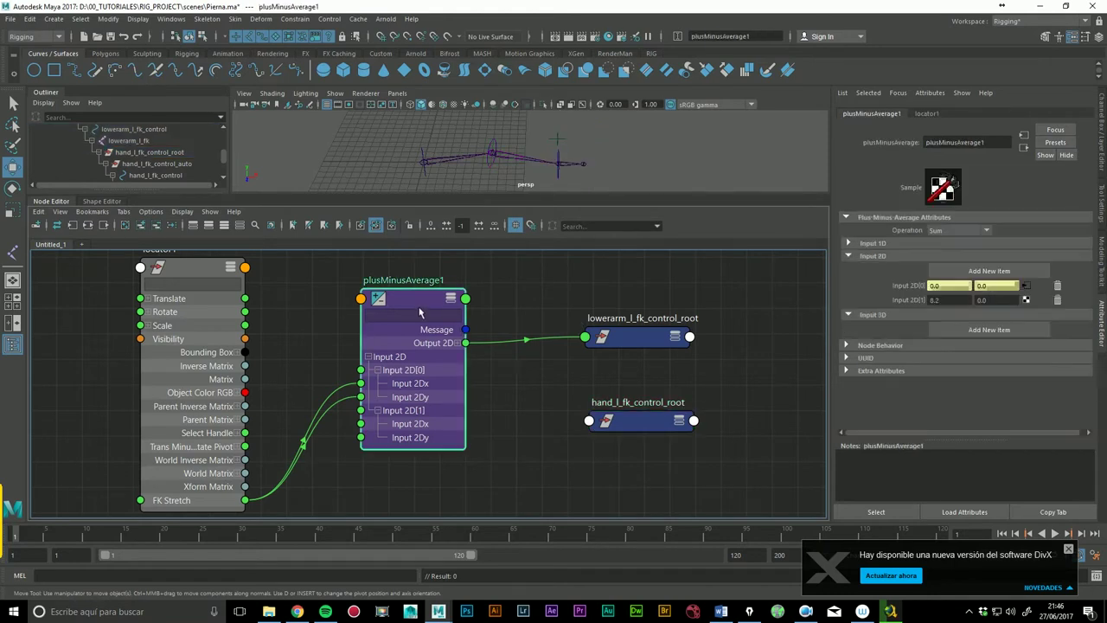
{"action": "left_click", "coordinate": [981, 300]}
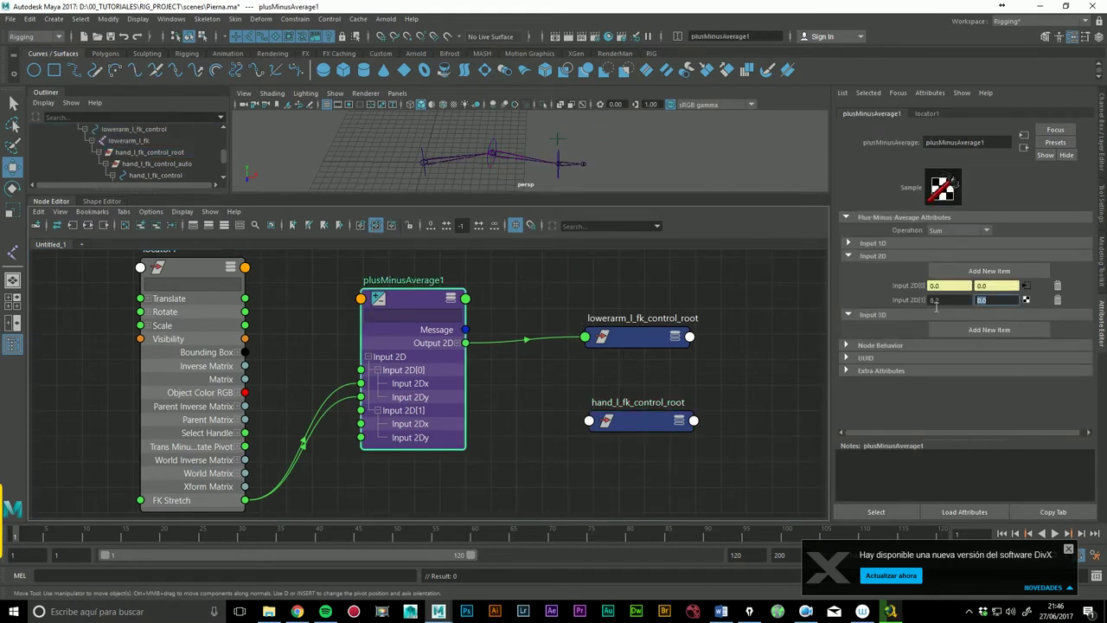
{"action": "type", "text": "8.2"}
{"action": "key", "text": "Return"}
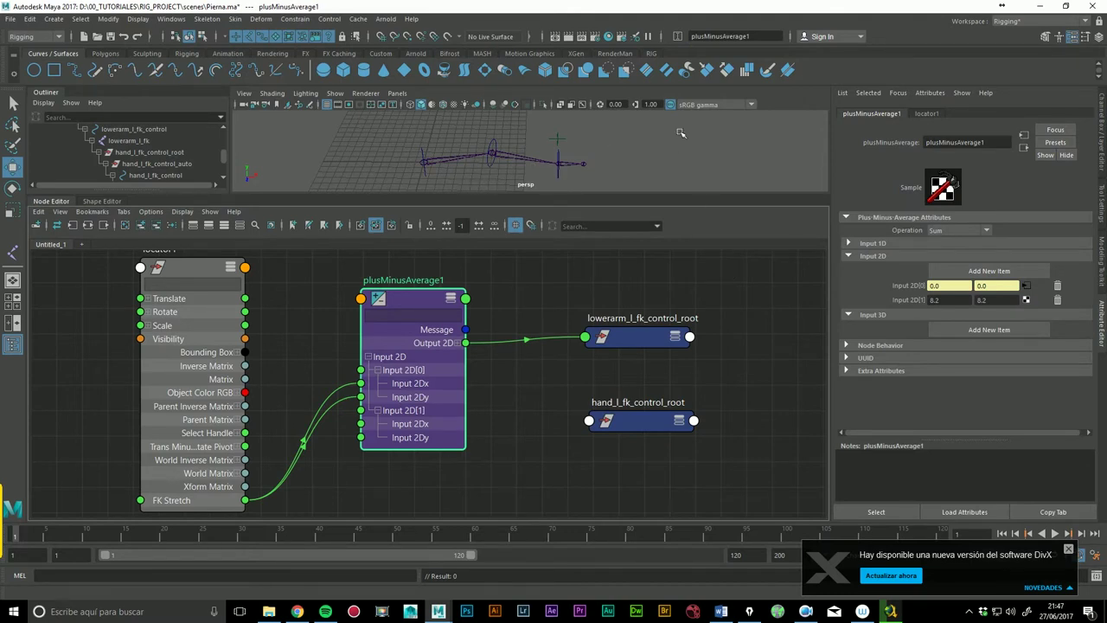
Step: Drive hand_l_fk_control_root Translate X from plusMinusAverage1's Output 2Dy, then select locator1
{"action": "left_click", "coordinate": [467, 350]}
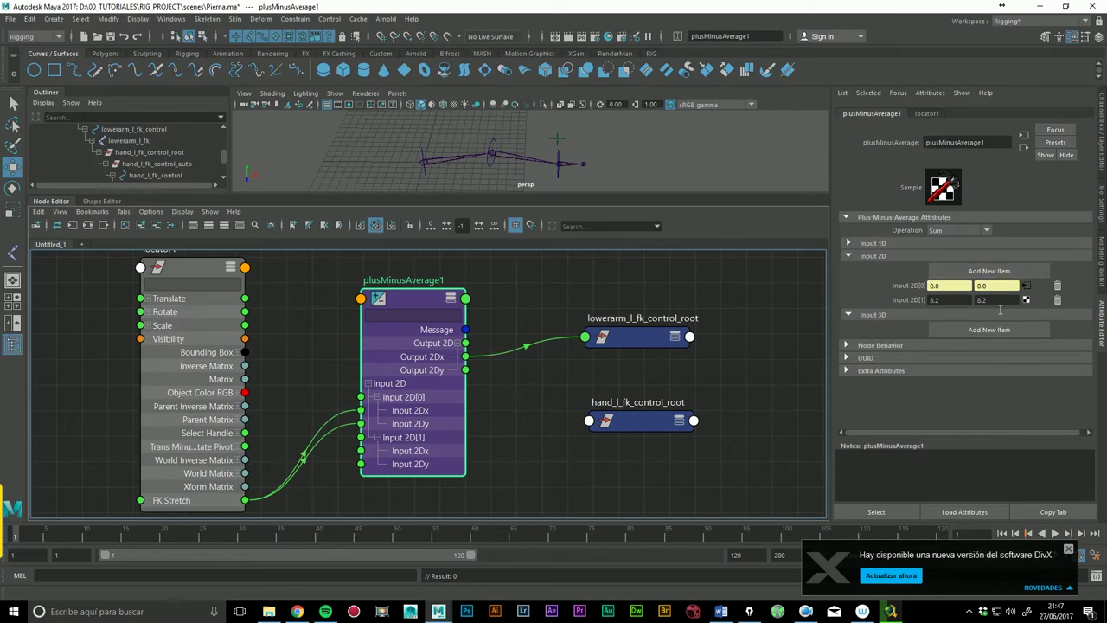
{"action": "left_click_drag", "start_coordinate": [465, 370], "coordinate": [589, 420]}
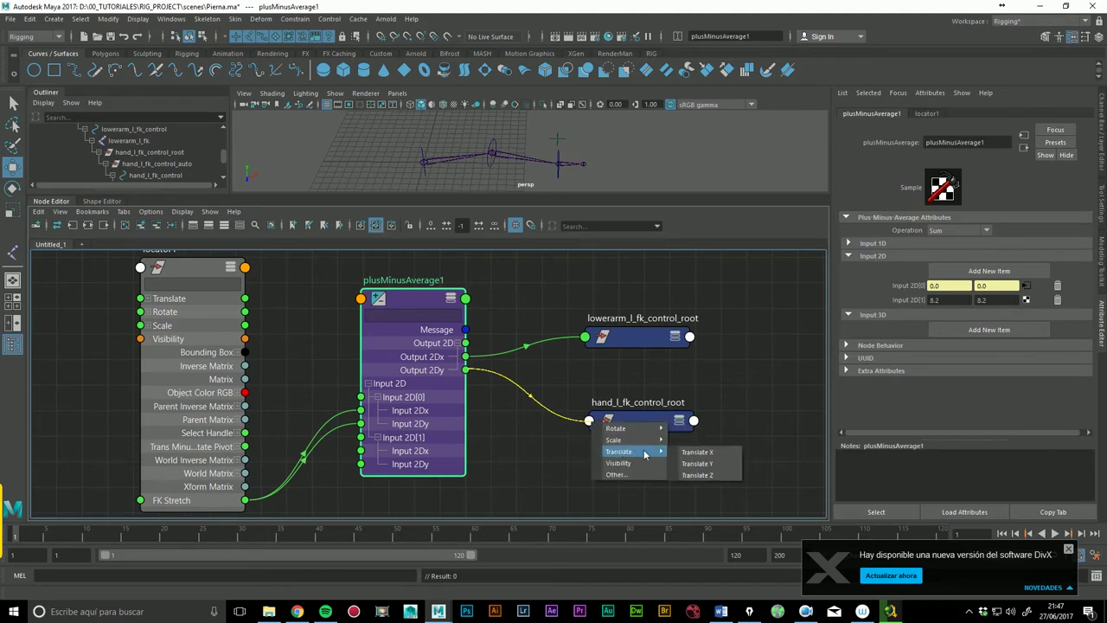
{"action": "left_click", "coordinate": [694, 439]}
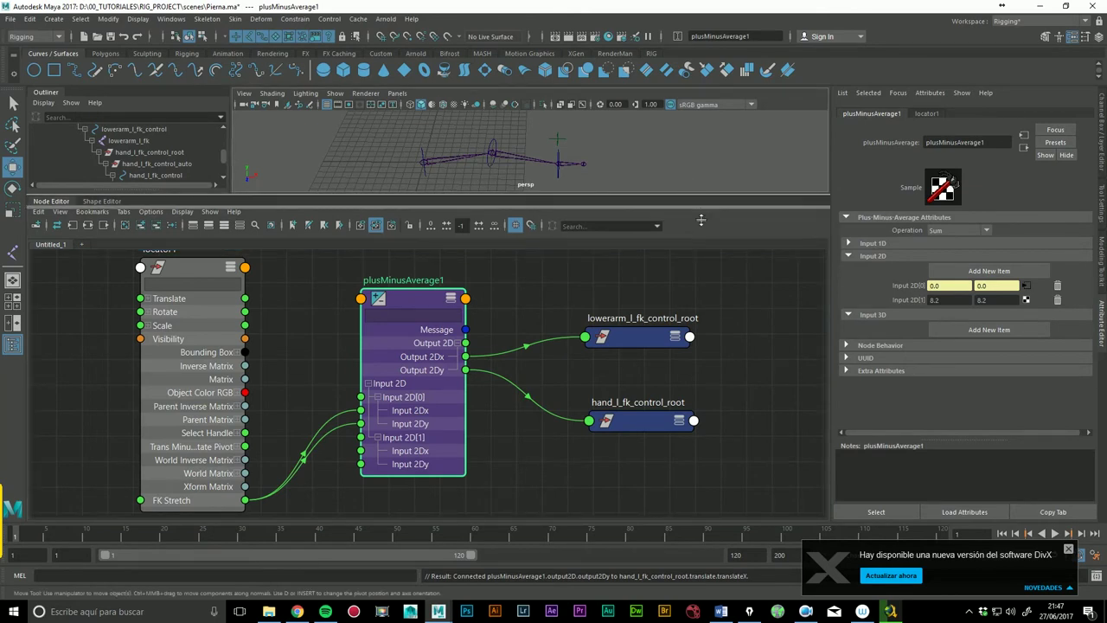
{"action": "left_click_drag", "start_coordinate": [699, 198], "coordinate": [699, 345]}
{"action": "left_click", "coordinate": [553, 225]}
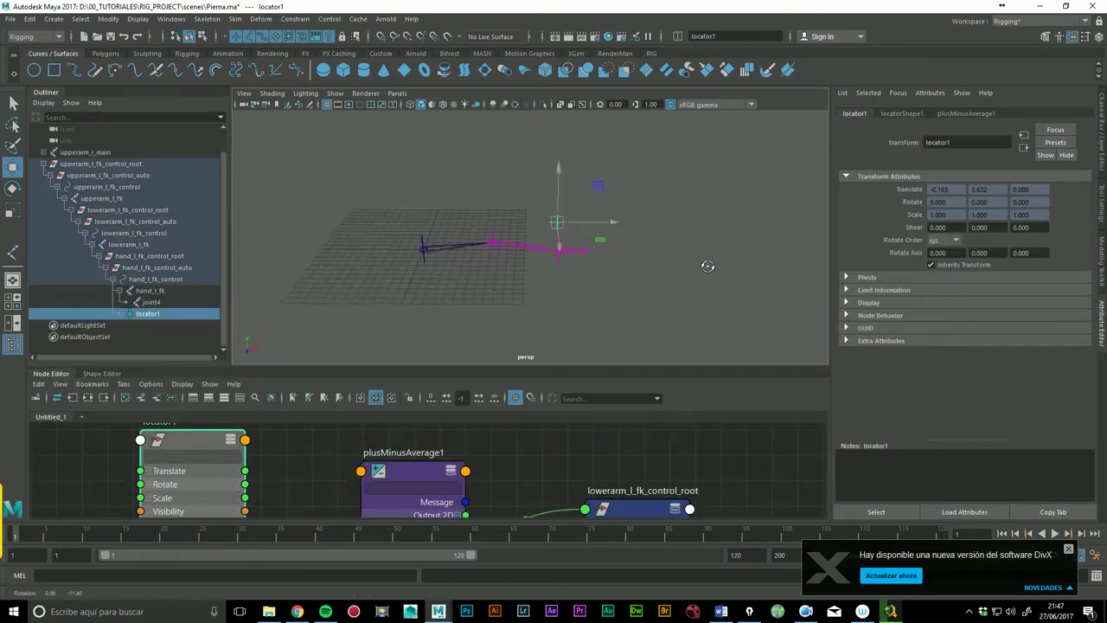
Step: Raise locator1's FK Stretch by sliding, then set it to 2
{"action": "left_click", "coordinate": [1101, 149]}
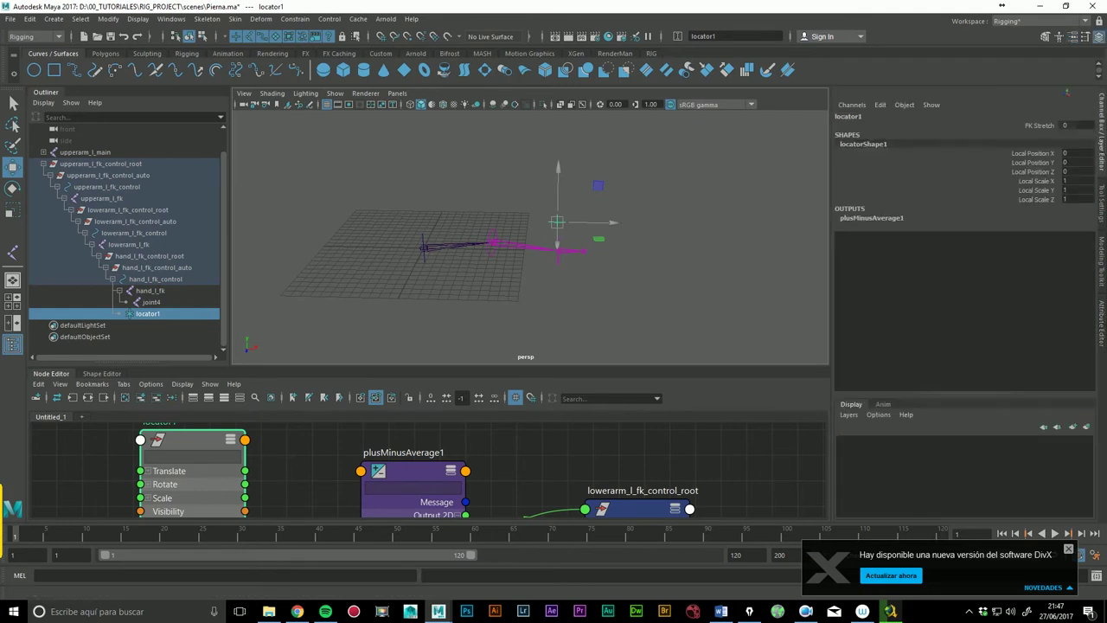
{"action": "left_click", "coordinate": [1045, 127]}
{"action": "mouse_move", "coordinate": [651, 218]}
{"action": "middle_mouse_down"}
{"action": "mouse_move", "coordinate": [736, 225]}
{"action": "mouse_move", "coordinate": [452, 220]}
{"action": "mouse_move", "coordinate": [684, 217]}
{"action": "mouse_move", "coordinate": [498, 221]}
{"action": "mouse_move", "coordinate": [679, 224]}
{"action": "mouse_move", "coordinate": [641, 223]}
{"action": "middle_mouse_up"}
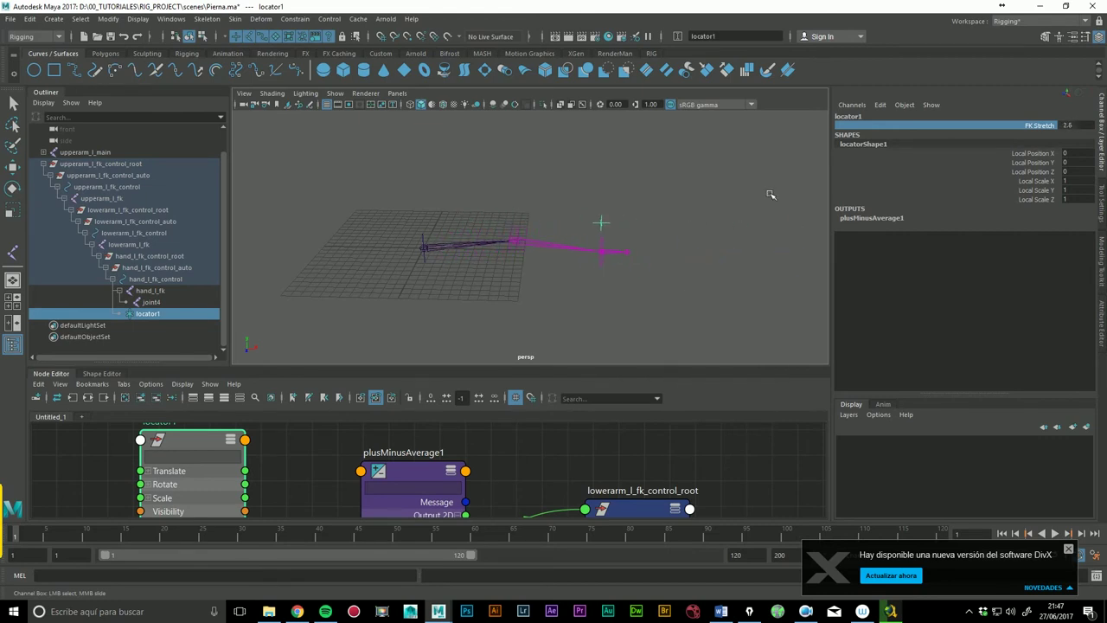
{"action": "double_click", "coordinate": [1081, 126]}
{"action": "type", "text": "2"}
{"action": "key", "text": "Return"}
Step: Test the FK chain by rotating the upper arm (undone) and bending the lower arm
{"action": "left_click", "coordinate": [433, 247]}
{"action": "key", "text": "e"}
{"action": "left_click_drag", "start_coordinate": [433, 247], "coordinate": [497, 243]}
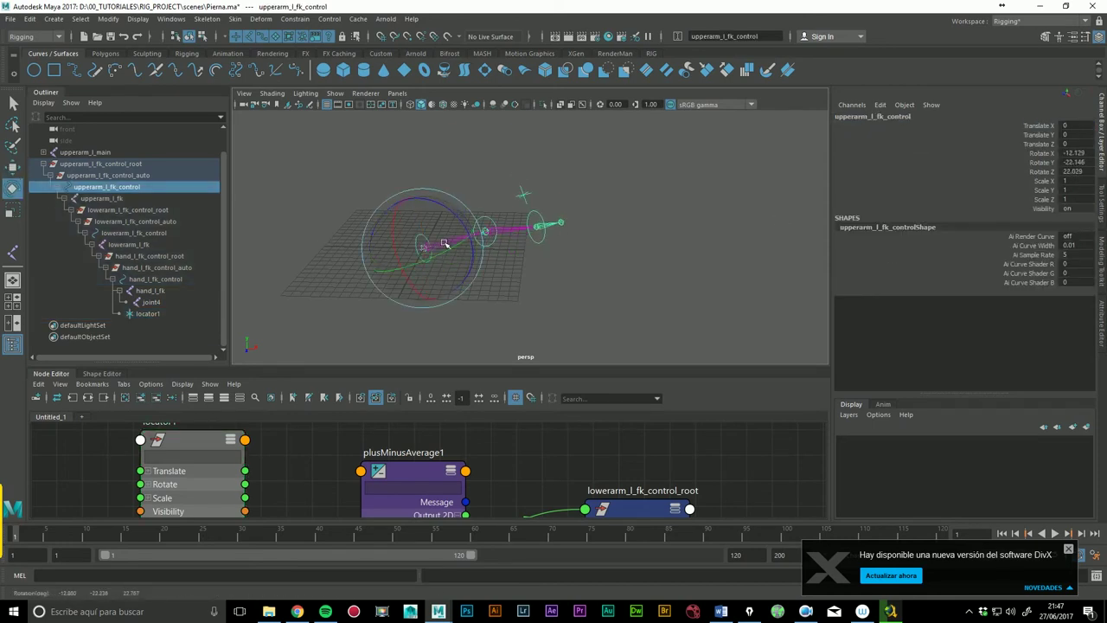
{"action": "key", "text": "ctrl+z"}
{"action": "left_click", "coordinate": [498, 257]}
{"action": "left_click_drag", "start_coordinate": [498, 260], "coordinate": [450, 245]}
{"action": "left_click_drag", "start_coordinate": [609, 243], "coordinate": [536, 251], "text": "alt"}
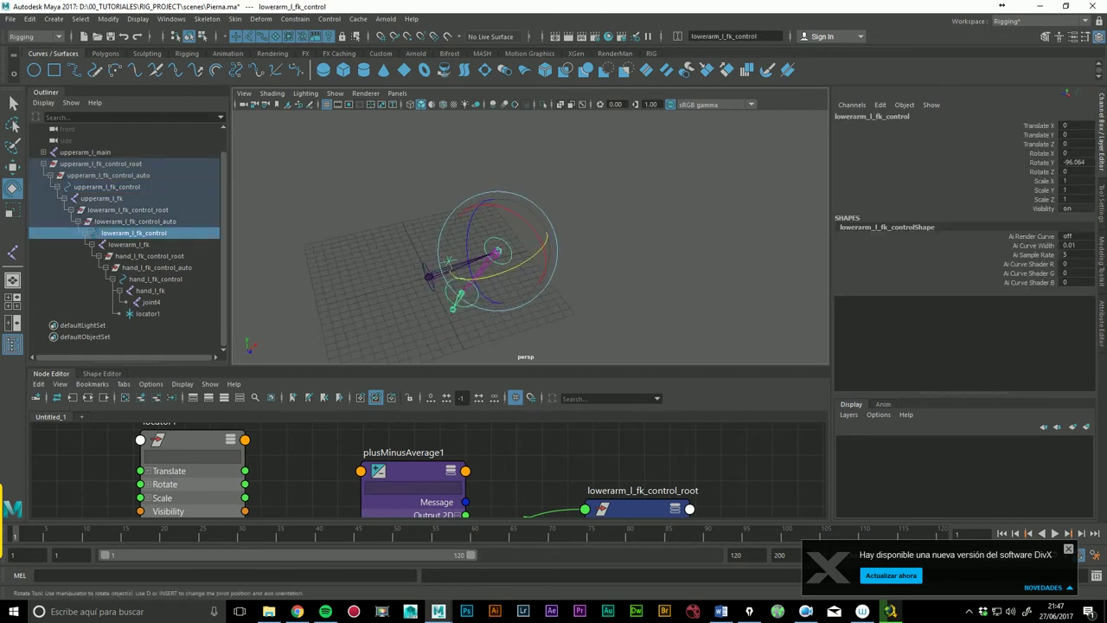
{"action": "left_click", "coordinate": [634, 251]}
Step: Stretch the bent arm with FK Stretch, settling at 20.6
{"action": "left_click", "coordinate": [463, 270]}
{"action": "mouse_move", "coordinate": [650, 227]}
{"action": "left_mouse_down", "text": "alt"}
{"action": "mouse_move", "coordinate": [638, 227]}
{"action": "mouse_move", "coordinate": [660, 222]}
{"action": "left_mouse_up", "text": "alt"}
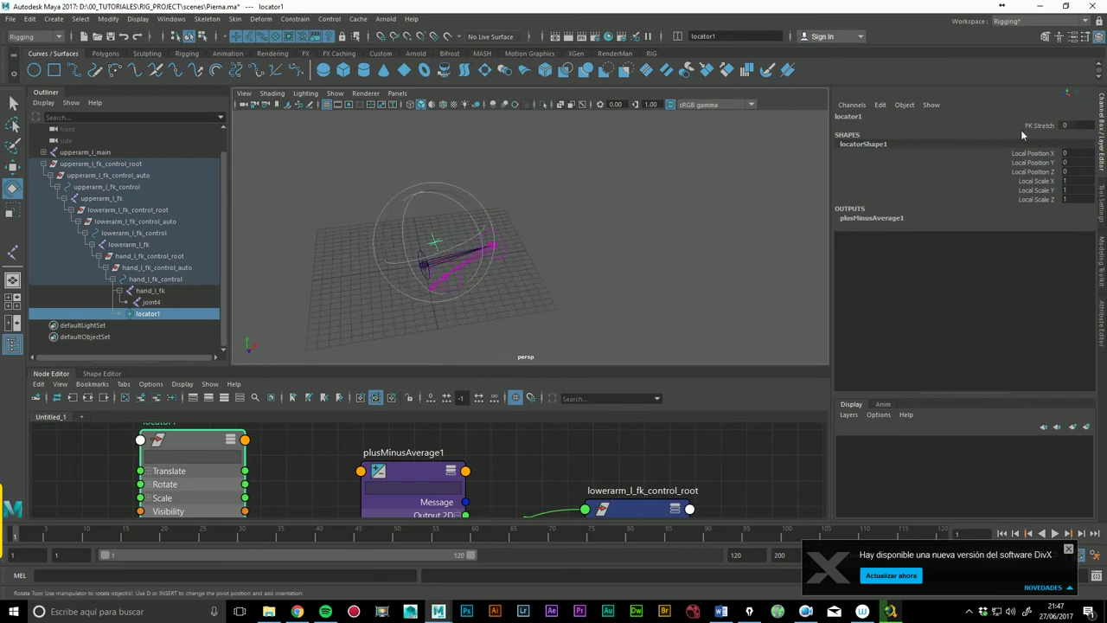
{"action": "left_click", "coordinate": [1043, 126]}
{"action": "mouse_move", "coordinate": [511, 235]}
{"action": "middle_mouse_down"}
{"action": "mouse_move", "coordinate": [674, 246]}
{"action": "mouse_move", "coordinate": [679, 260]}
{"action": "middle_mouse_up"}
{"action": "left_click_drag", "start_coordinate": [679, 259], "coordinate": [689, 268], "text": "alt"}
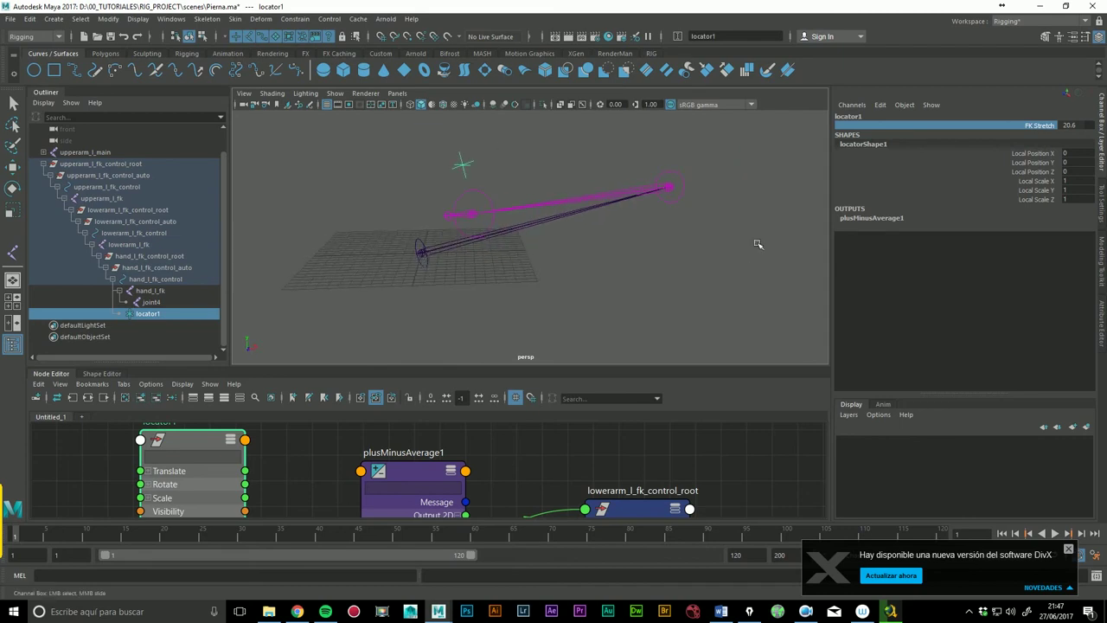
Step: Reset FK Stretch to 0 and the lower-arm control's Rotate Y to 0
{"action": "left_click", "coordinate": [1072, 125]}
{"action": "type", "text": "0"}
{"action": "key", "text": "Return"}
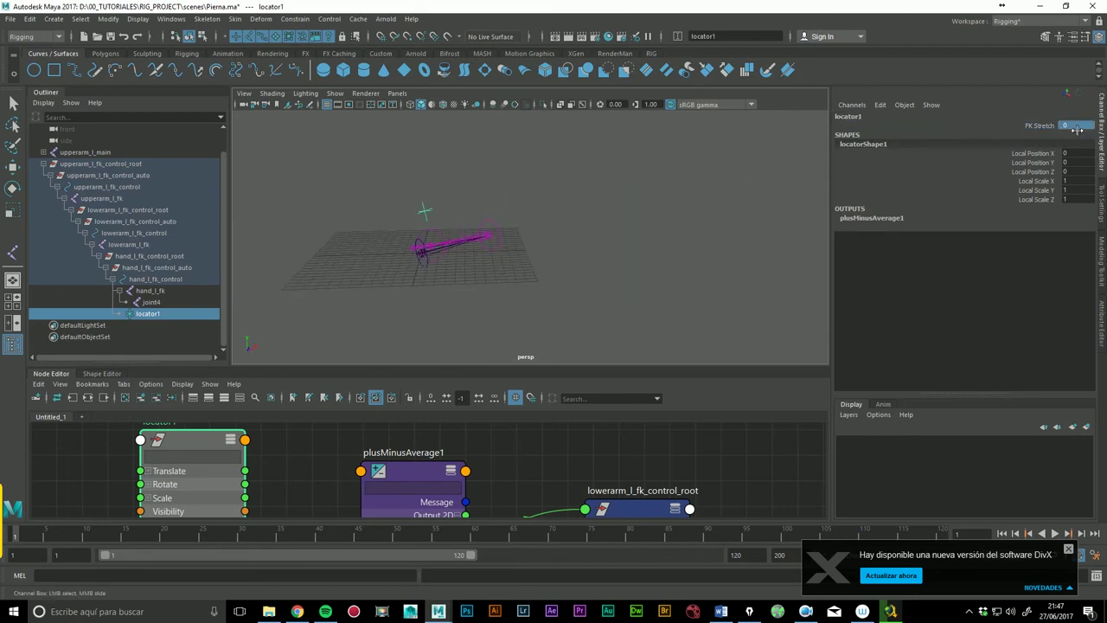
{"action": "left_click", "coordinate": [501, 258]}
{"action": "key", "text": "e"}
{"action": "left_click", "coordinate": [1082, 165]}
{"action": "type", "text": "0"}
{"action": "key", "text": "Return"}
Step: Zero all three upper-arm FK control rotations and bring up the script webpage
{"action": "left_click", "coordinate": [583, 237]}
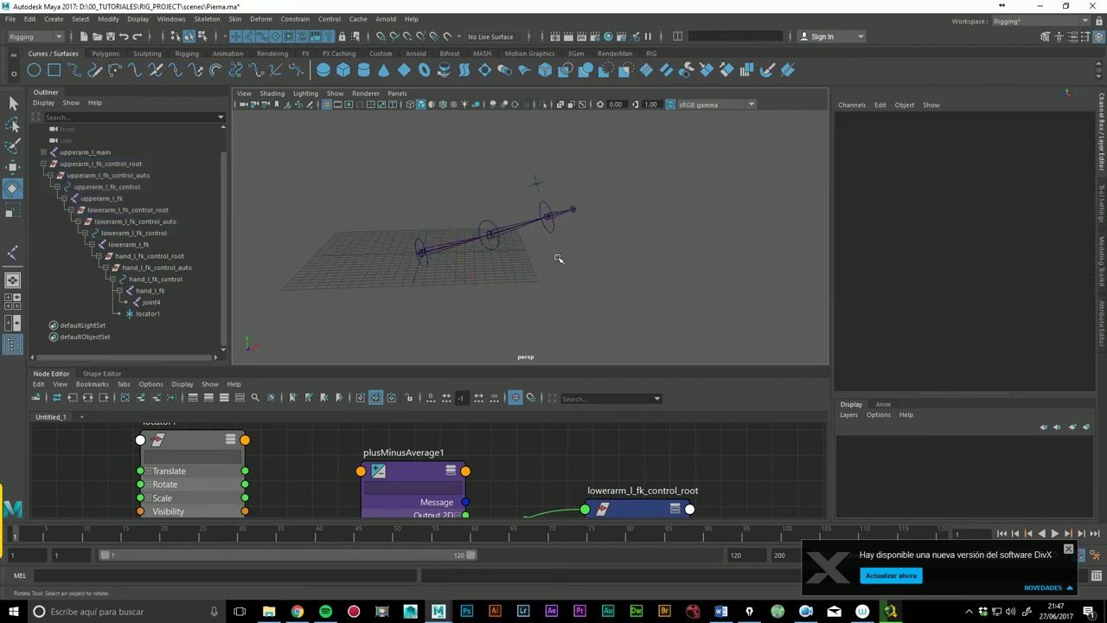
{"action": "left_click", "coordinate": [403, 269]}
{"action": "left_click_drag", "start_coordinate": [1072, 152], "coordinate": [1087, 182]}
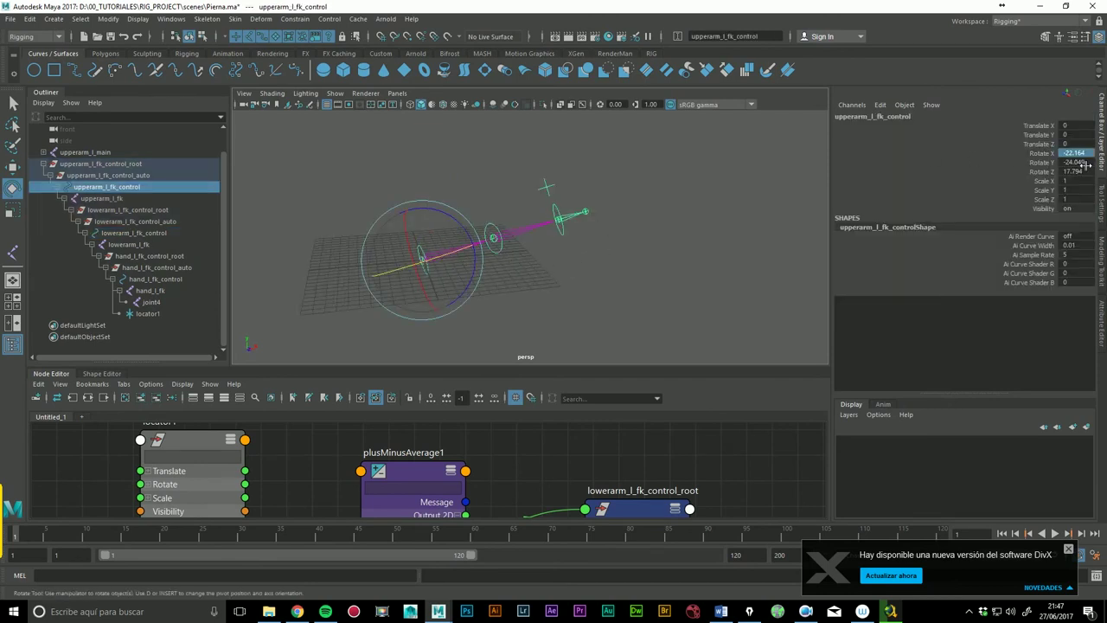
{"action": "type", "text": "0"}
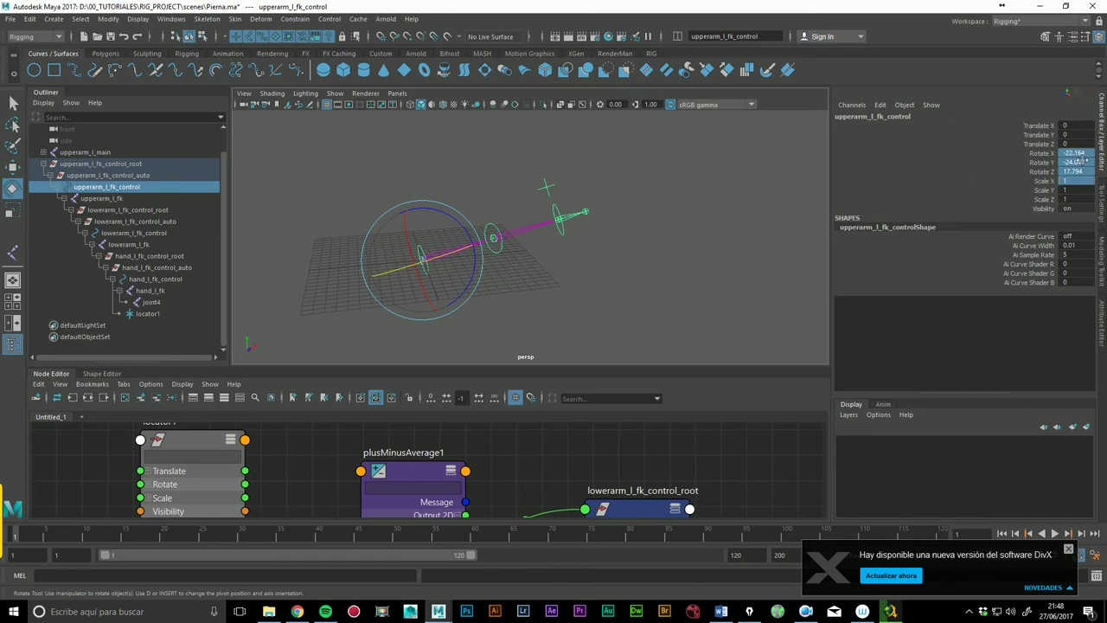
{"action": "key", "text": "Return"}
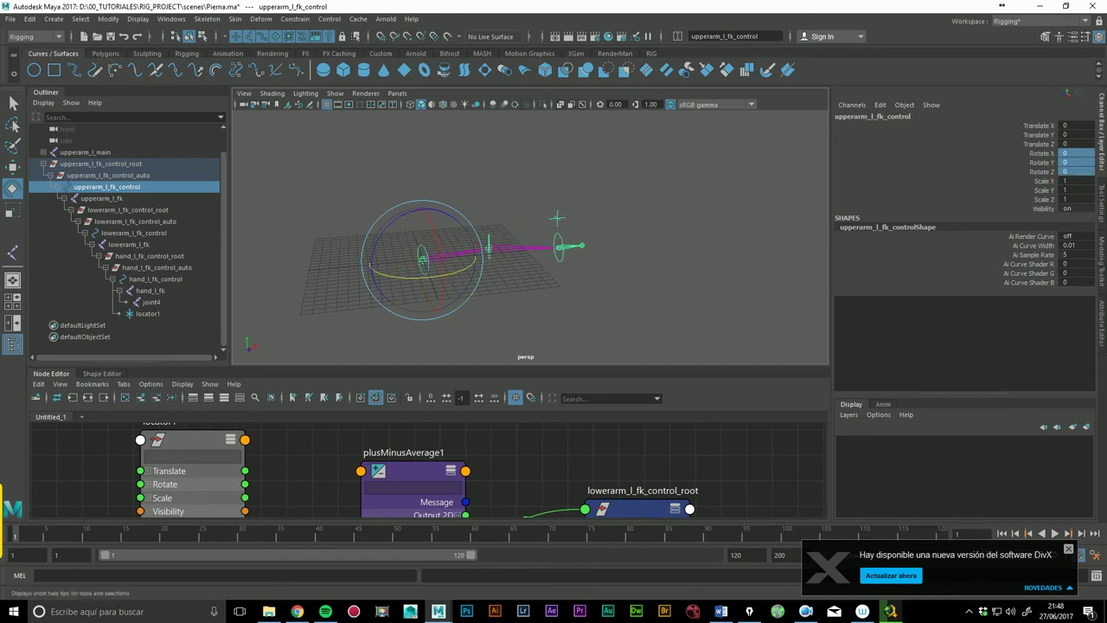
{"action": "left_click", "coordinate": [297, 612]}
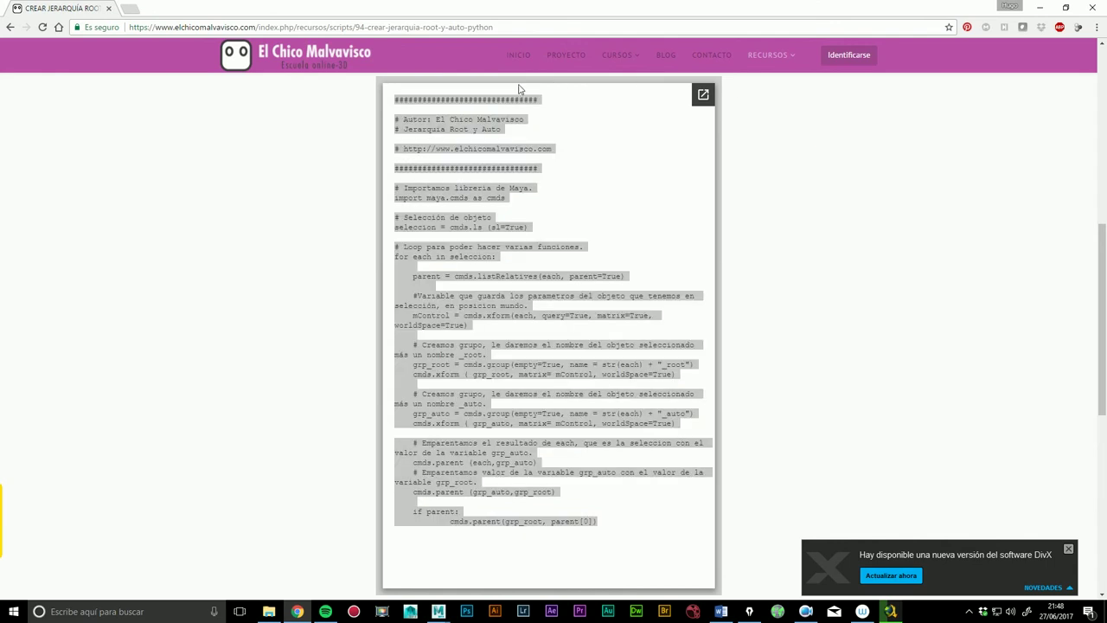
Step: Browse the El Chico Malvavisco home page course grid and dismiss the DivX update notice
{"action": "left_click", "coordinate": [519, 55]}
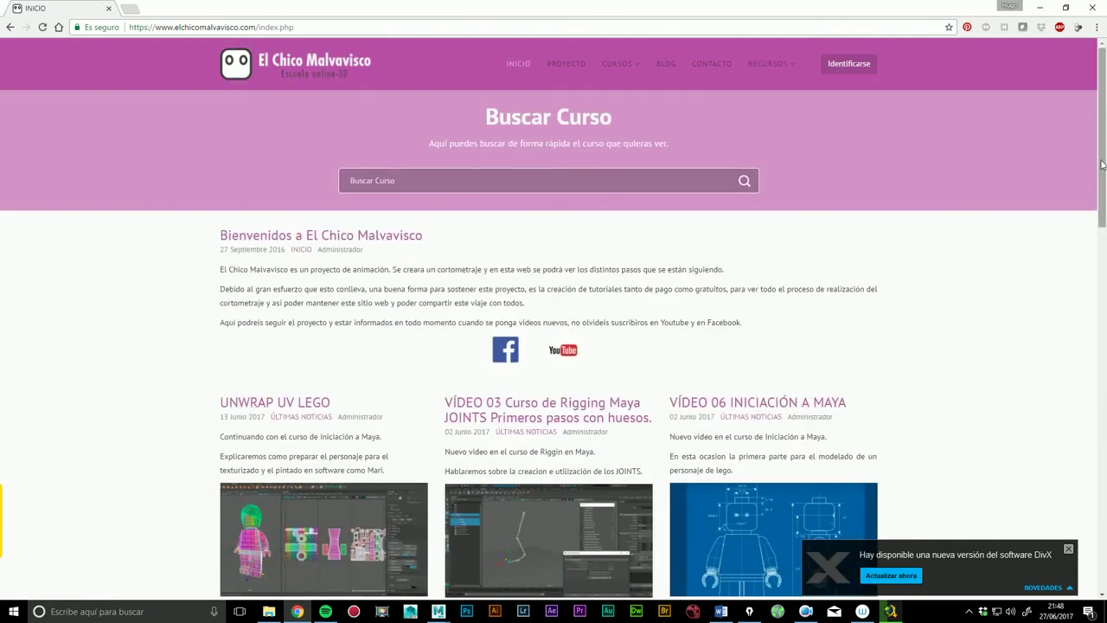
{"action": "scroll", "coordinate": [1066, 142], "scroll_direction": "down", "scroll_amount": 3}
{"action": "scroll", "coordinate": [1065, 142], "scroll_direction": "down", "scroll_amount": 2}
{"action": "scroll", "coordinate": [1065, 142], "scroll_direction": "down", "scroll_amount": 1}
{"action": "scroll", "coordinate": [901, 342], "scroll_direction": "down", "scroll_amount": 2}
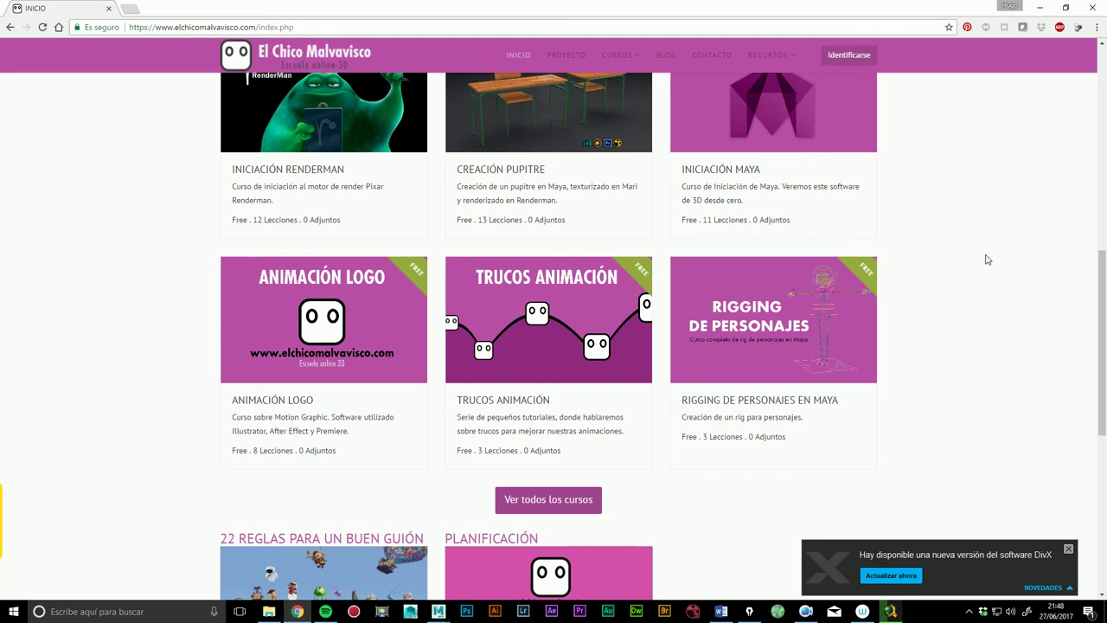
{"action": "left_click", "coordinate": [1069, 549]}
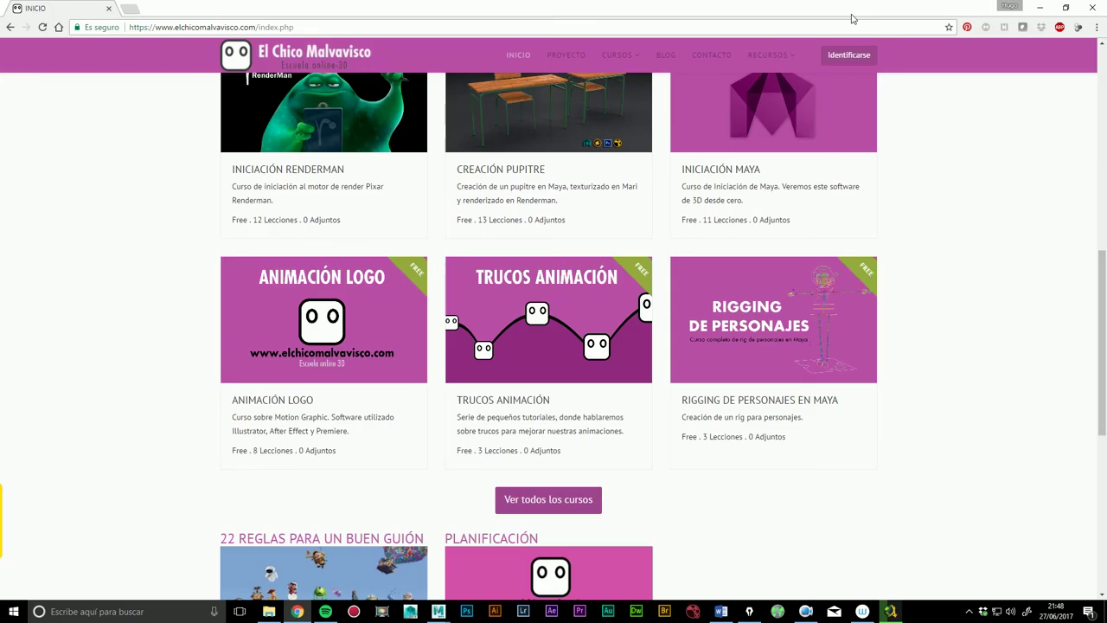
Step: Return to Maya, clear the selection, and view the resting arm rig
{"action": "left_click", "coordinate": [1041, 10]}
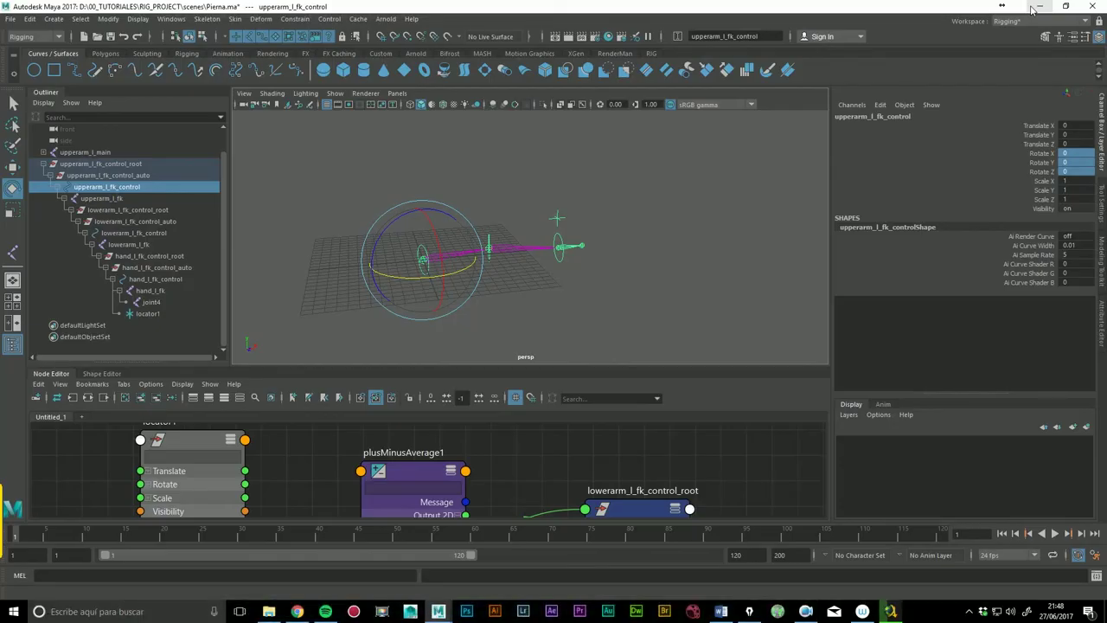
{"action": "left_click", "coordinate": [680, 268]}
{"action": "mouse_move", "coordinate": [608, 263]}
{"action": "left_mouse_down", "text": "alt"}
{"action": "mouse_move", "coordinate": [628, 289]}
{"action": "mouse_move", "coordinate": [644, 288]}
{"action": "left_mouse_up", "text": "alt"}
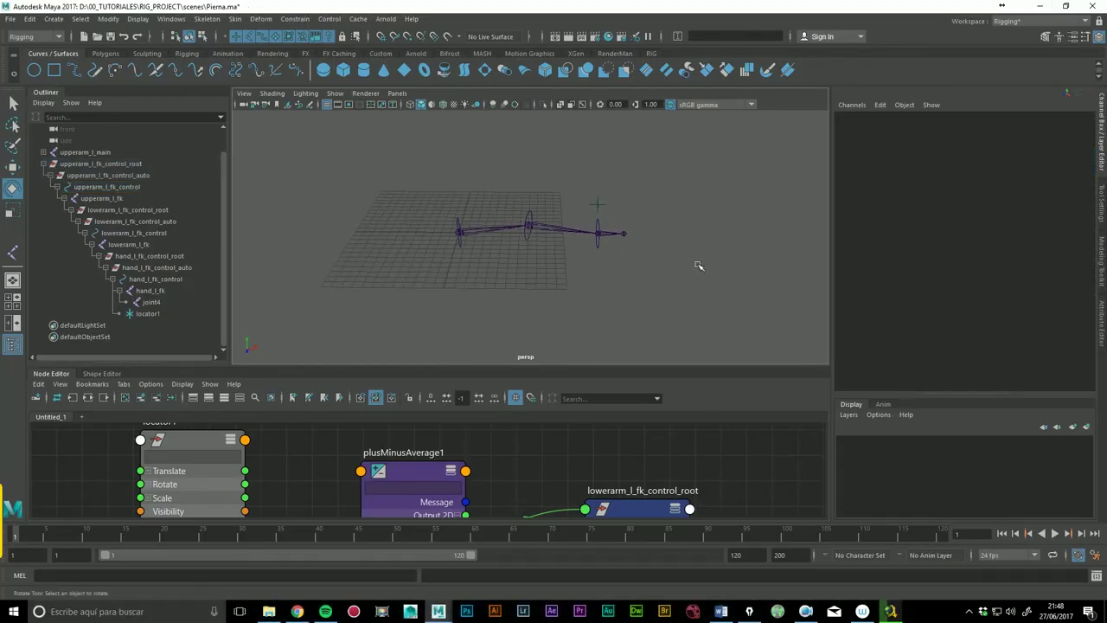